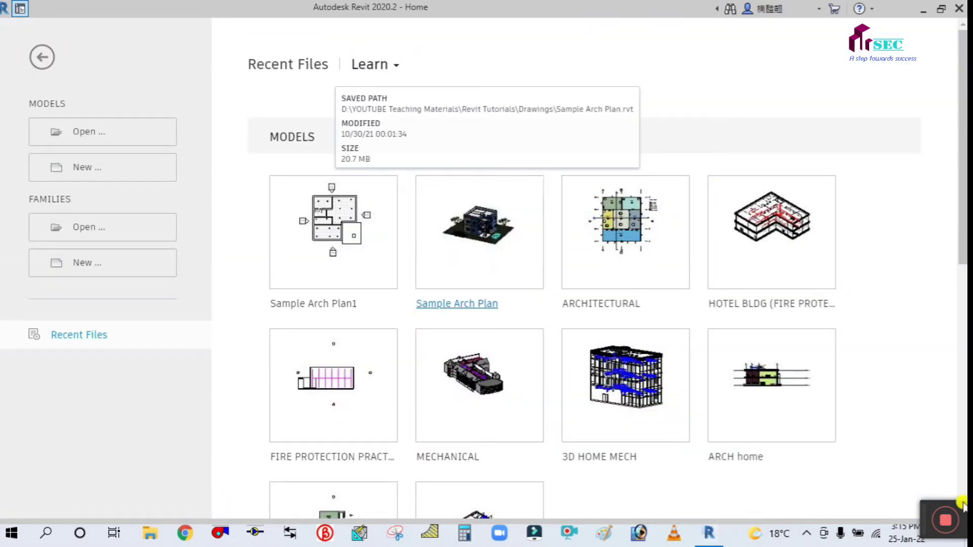
pyautogui.click(98, 169)
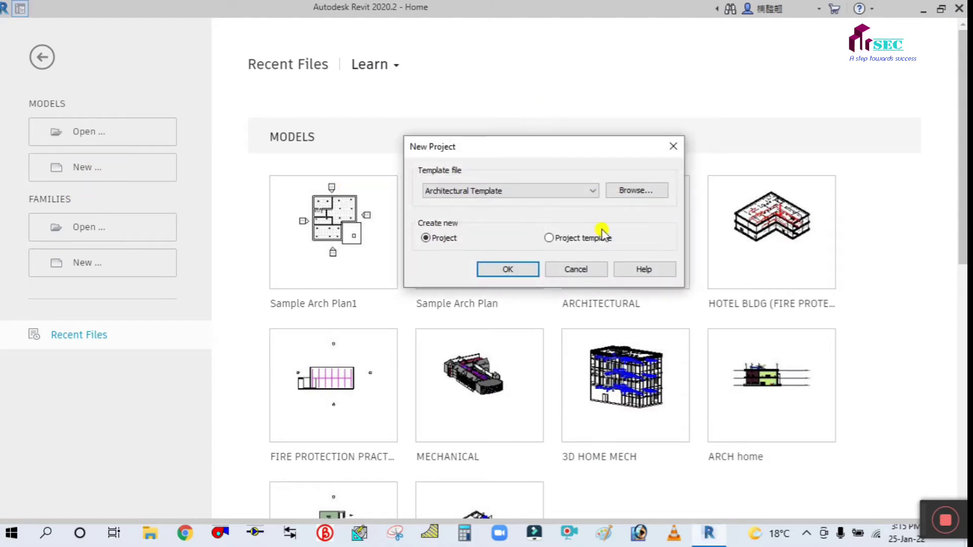
pyautogui.click(593, 192)
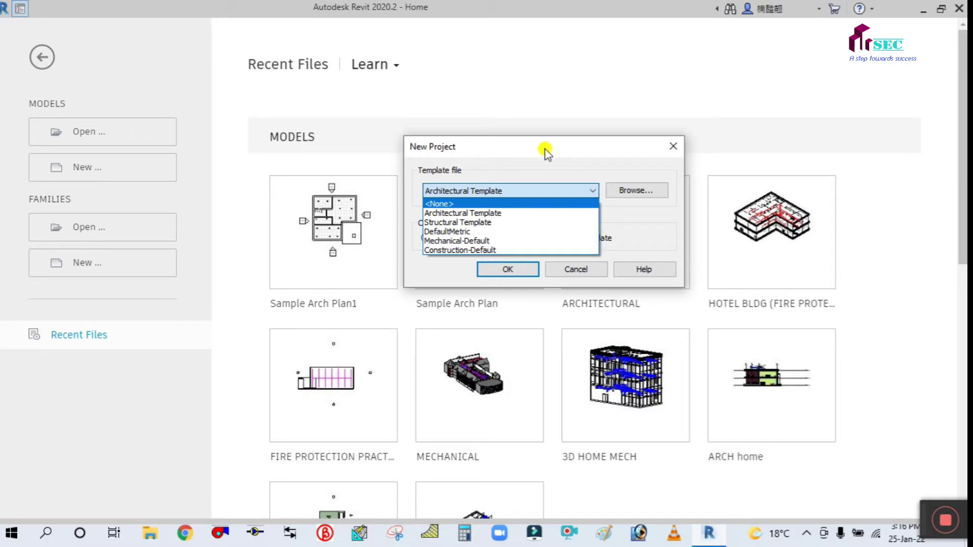
pyautogui.click(642, 195)
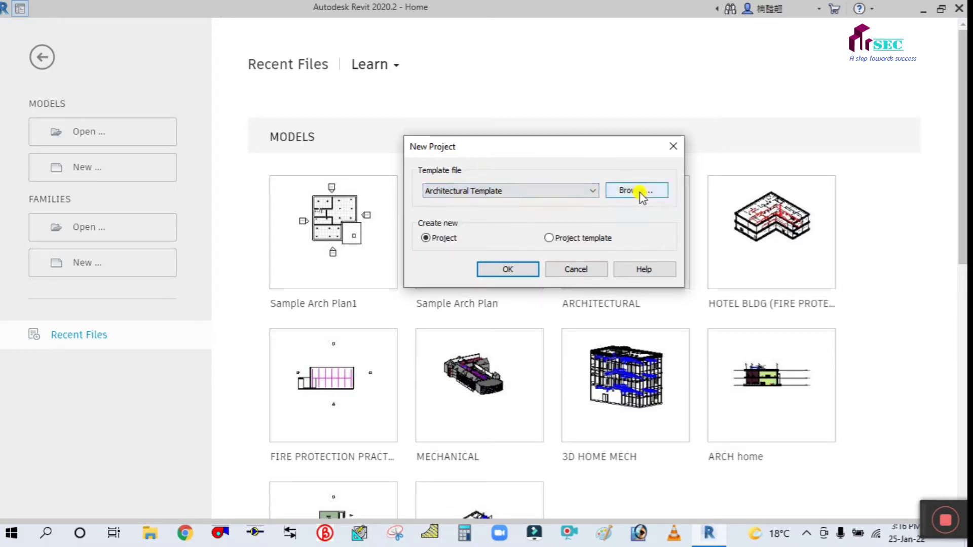
pyautogui.click(640, 193)
pyautogui.click(609, 197)
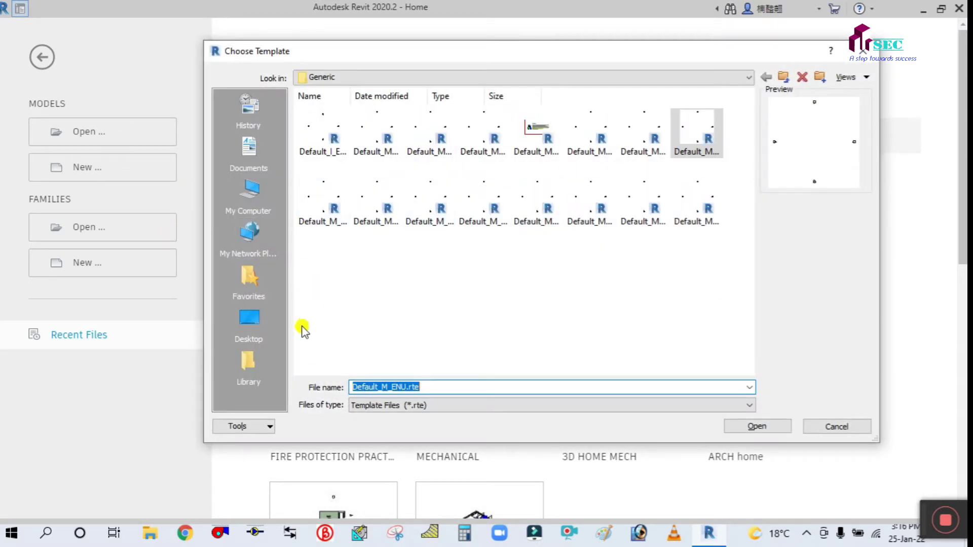
pyautogui.click(250, 318)
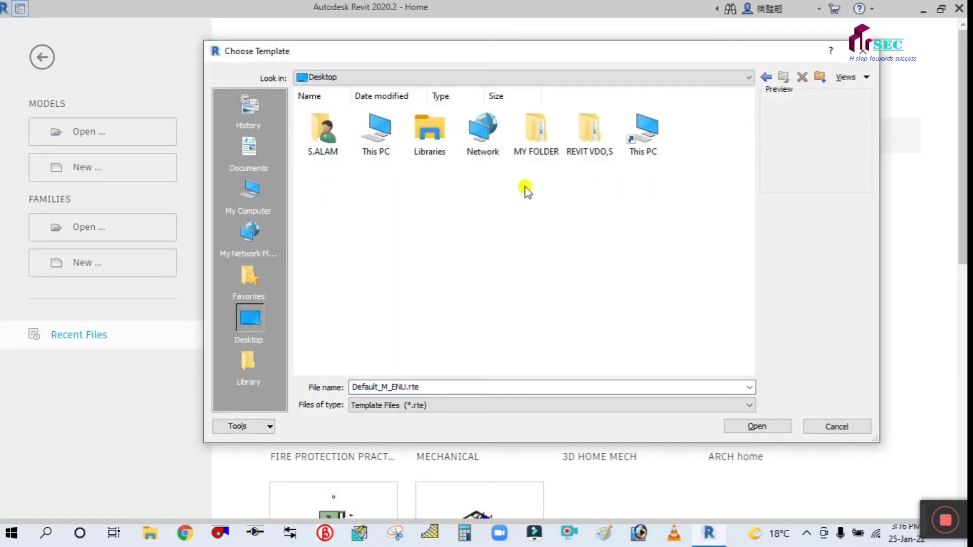
pyautogui.click(731, 406)
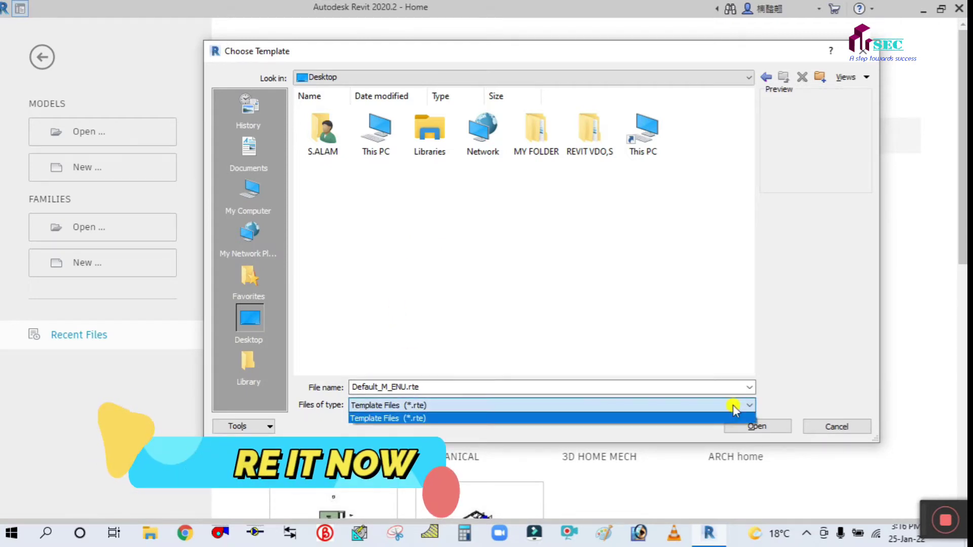
pyautogui.click(731, 404)
pyautogui.click(748, 388)
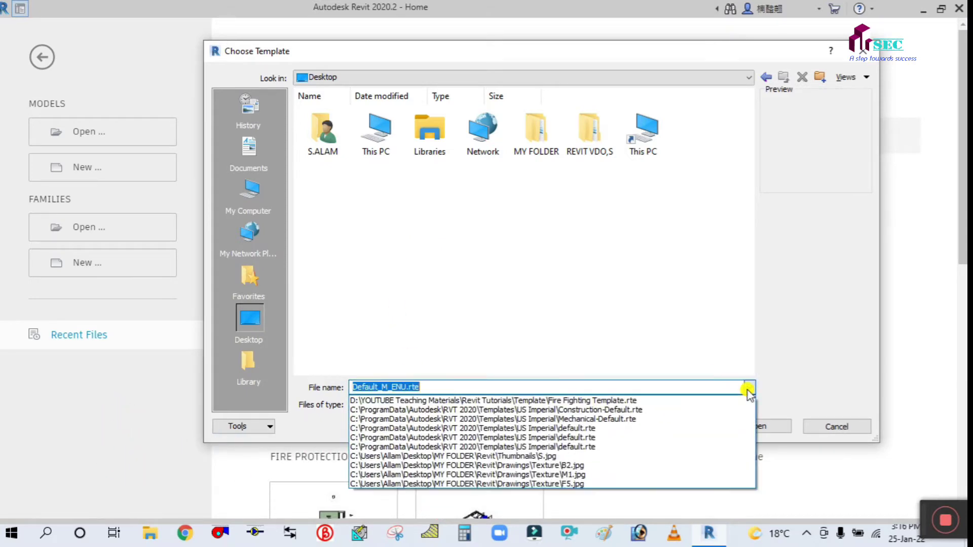
pyautogui.click(748, 387)
pyautogui.click(554, 235)
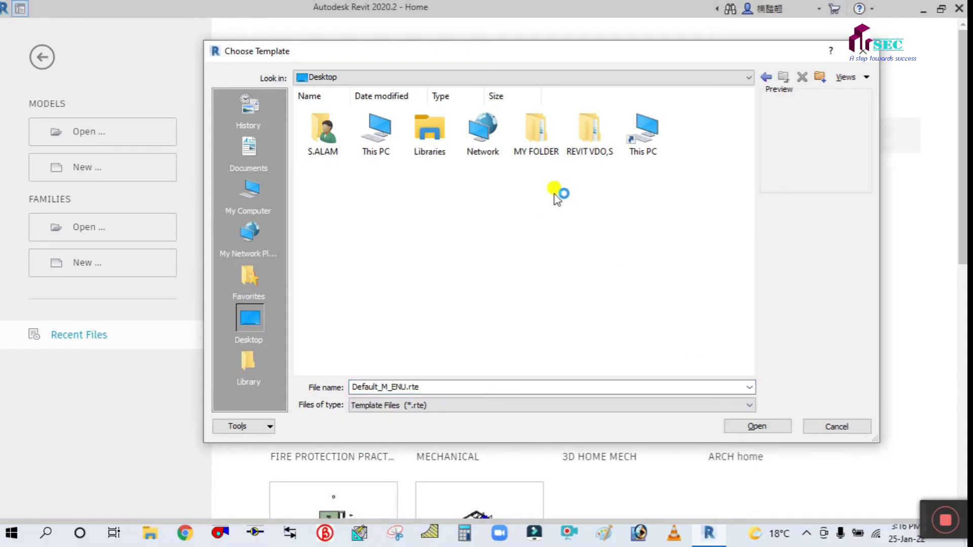
pyautogui.click(253, 200)
pyautogui.click(258, 327)
pyautogui.click(854, 427)
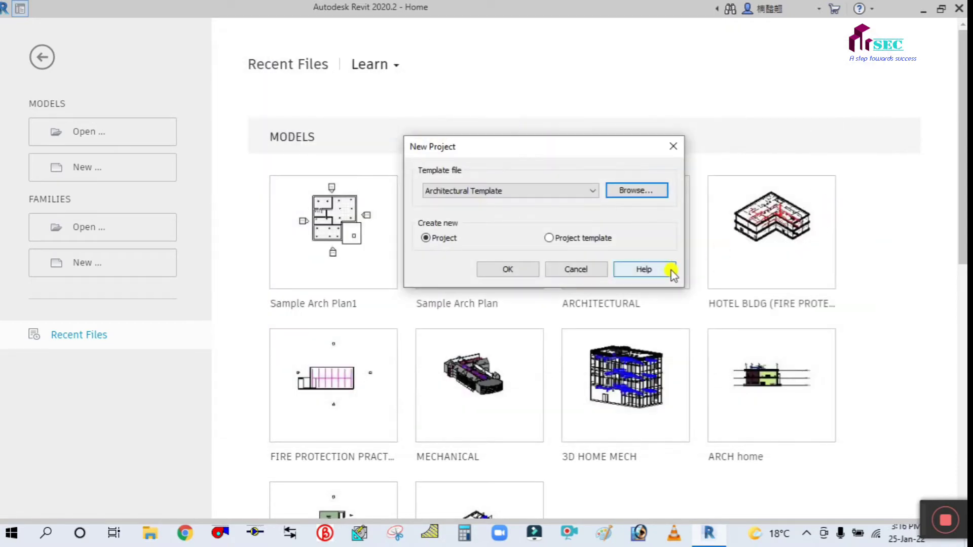
pyautogui.click(592, 270)
pyautogui.click(923, 9)
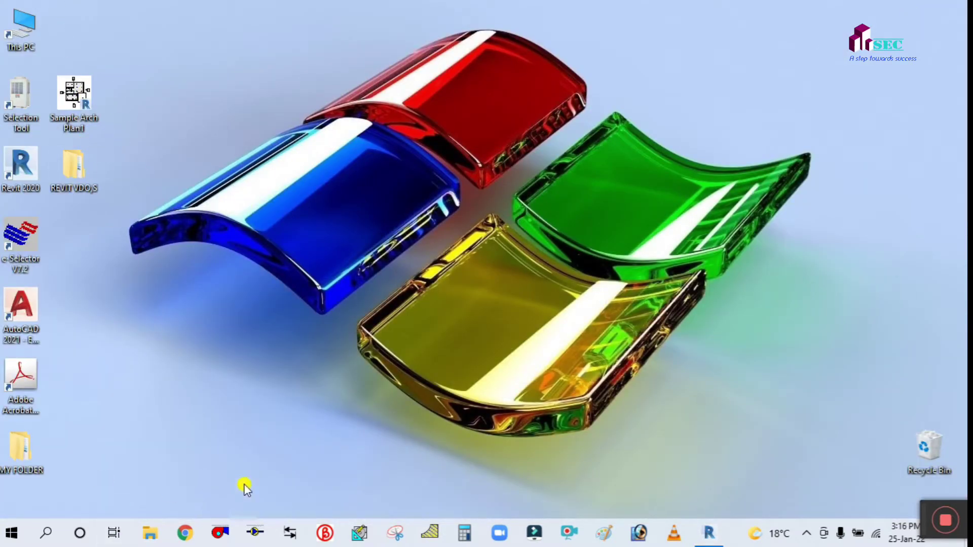
pyautogui.click(708, 532)
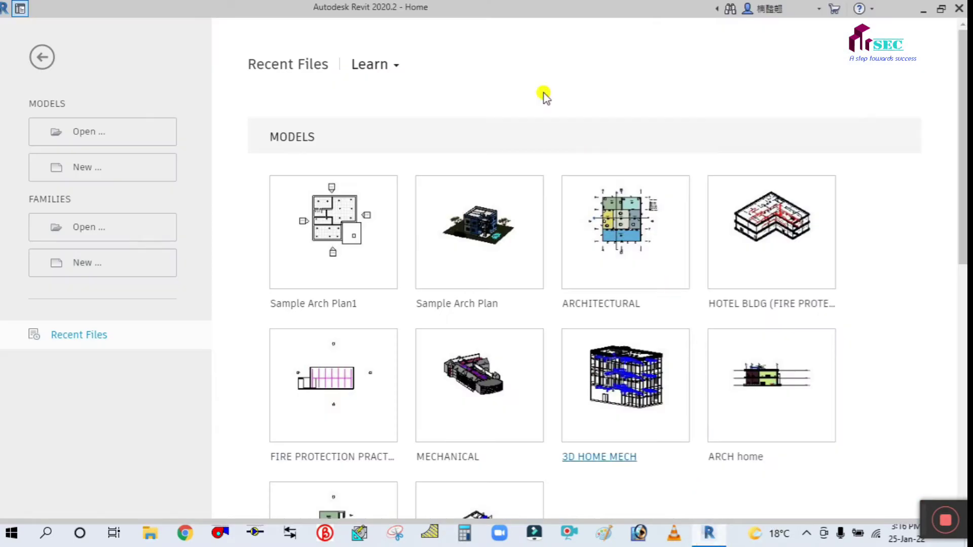
# Step: Create a new project from the Fire Fighting Template.rte file stored in D:\YOUTUBE Teaching Materials\Revit Tutorials\Template
pyautogui.click(83, 170)
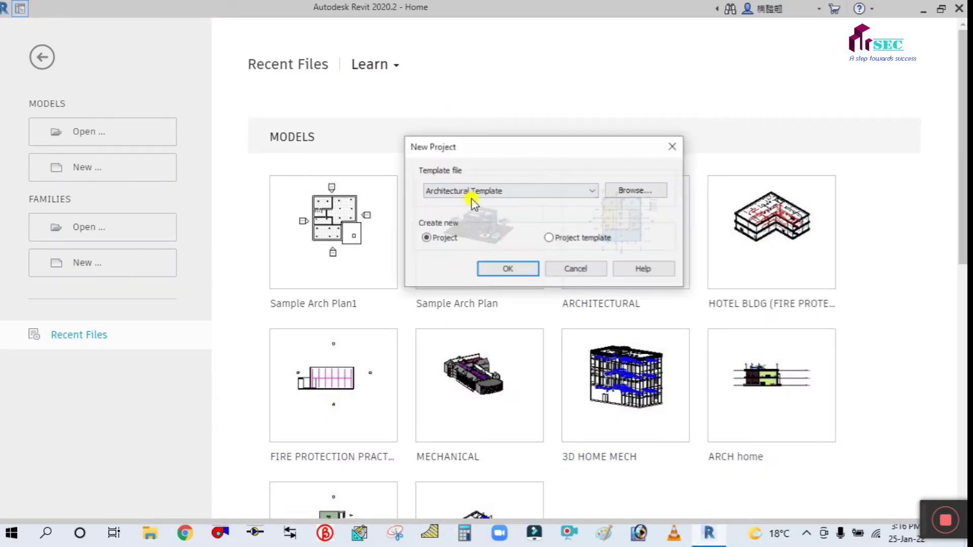
pyautogui.click(627, 194)
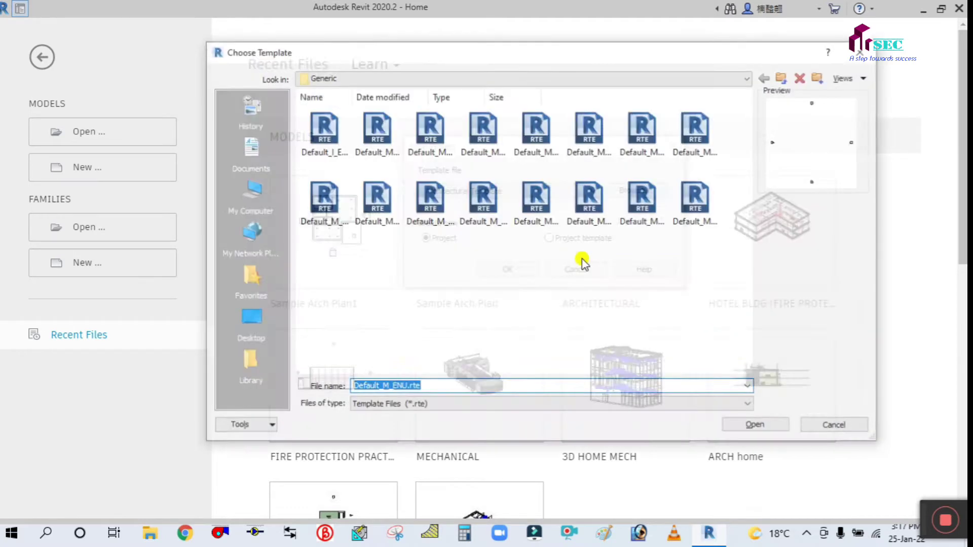
pyautogui.click(259, 201)
pyautogui.click(372, 243)
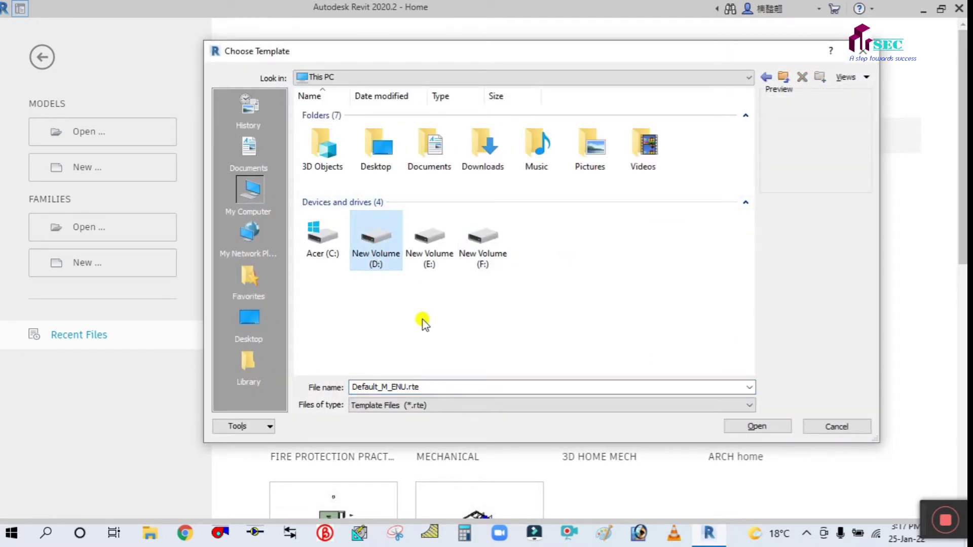
pyautogui.doubleClick(372, 243)
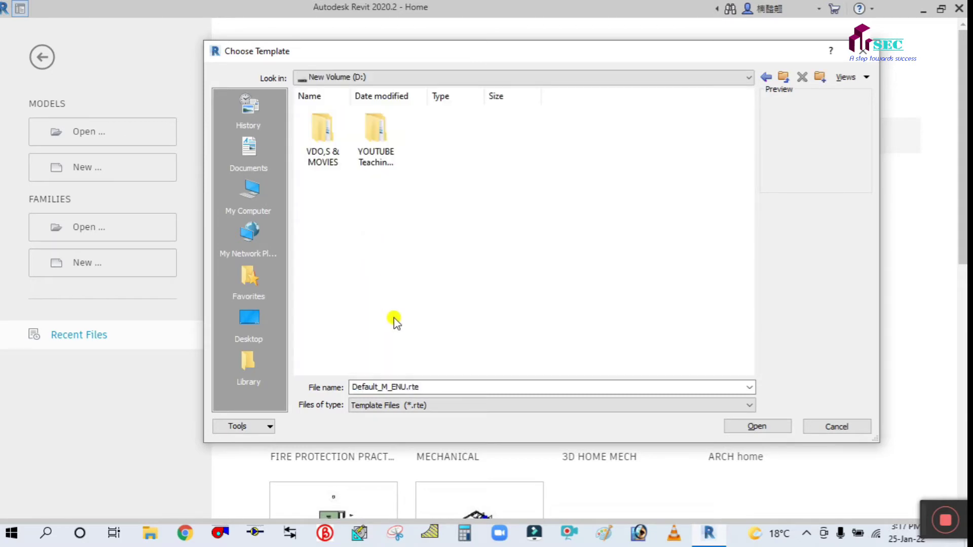
pyautogui.doubleClick(392, 147)
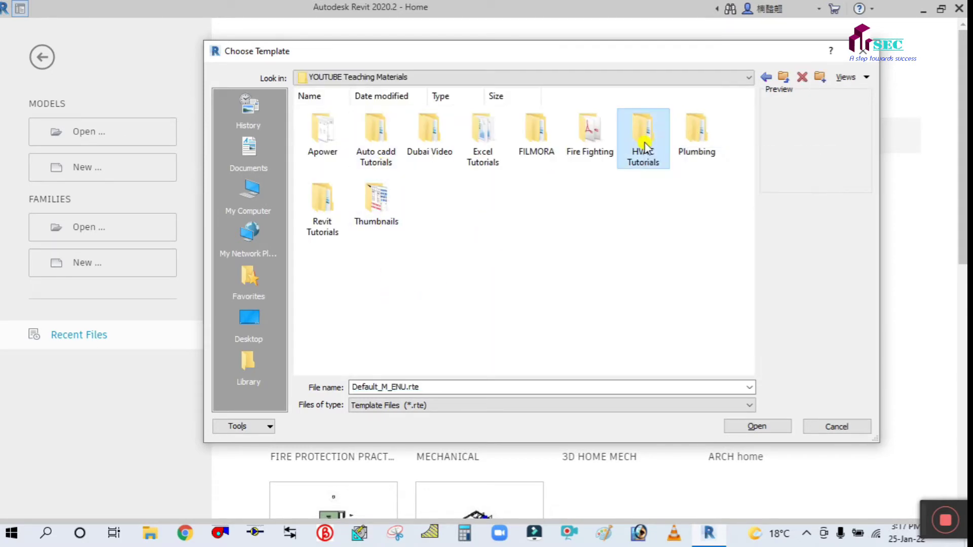
pyautogui.doubleClick(329, 218)
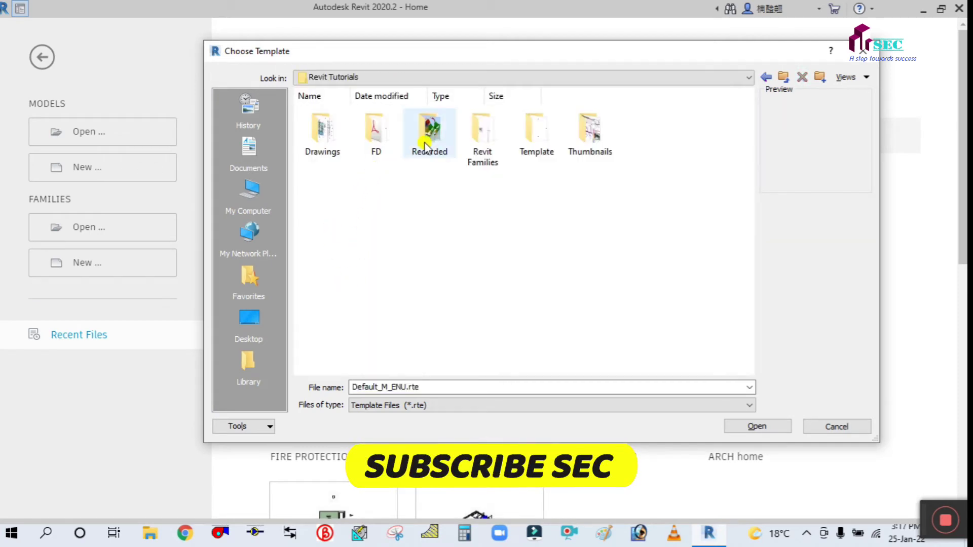
pyautogui.doubleClick(535, 133)
pyautogui.click(343, 150)
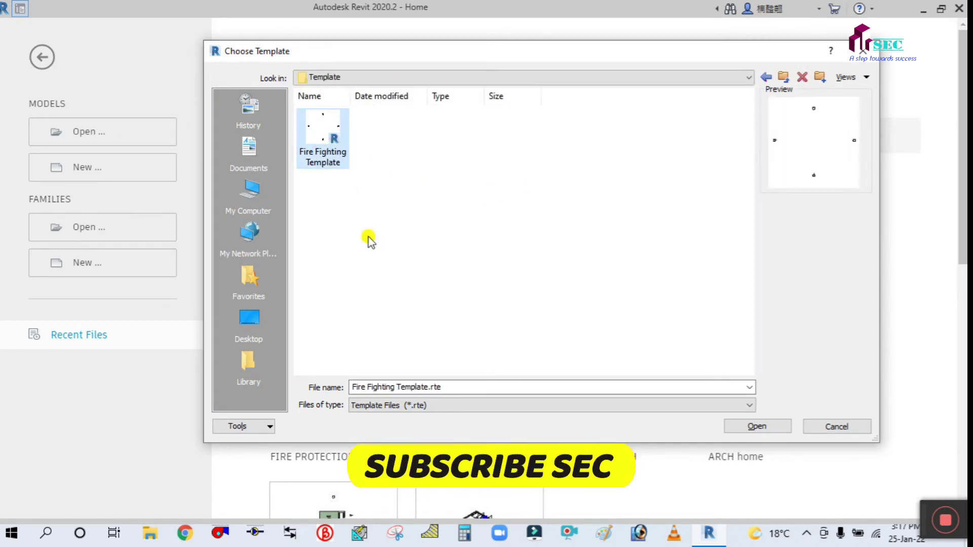
pyautogui.click(743, 427)
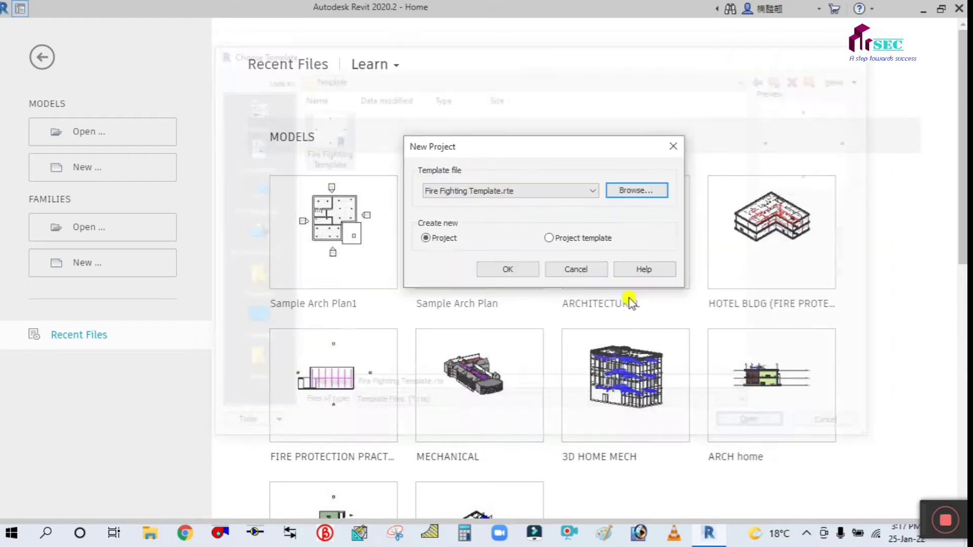
pyautogui.click(533, 275)
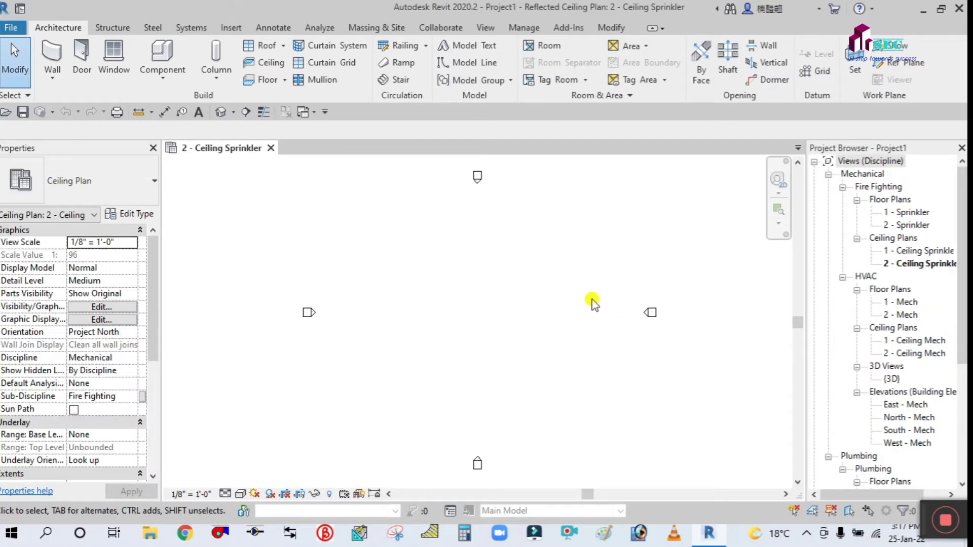
# Step: Open the 1 - Sprinkler floor plan of the Fire Fighting views and look through the project's view list
pyautogui.moveTo(446, 299)
pyautogui.mouseDown(button='middle')
pyautogui.moveTo(456, 318)
pyautogui.moveTo(446, 310)
pyautogui.mouseUp(button='middle')
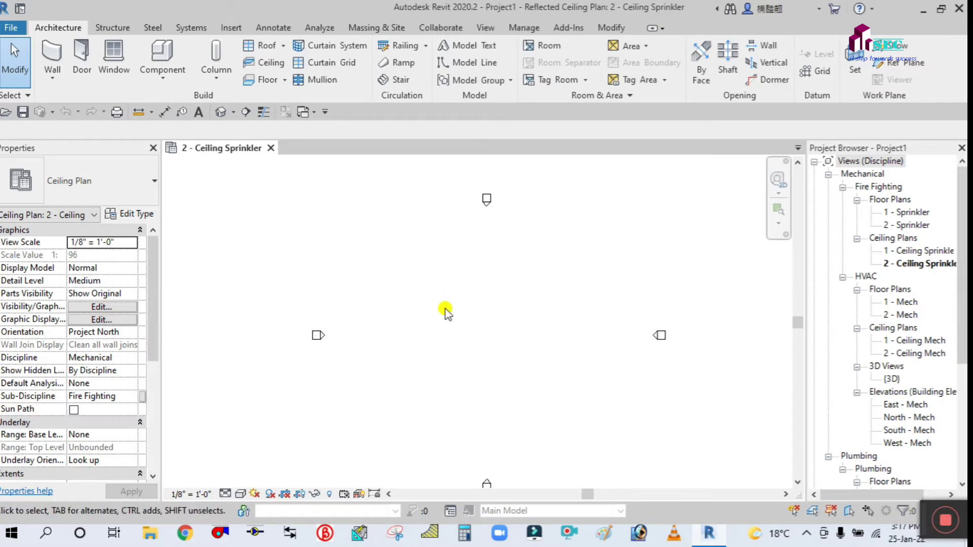
pyautogui.doubleClick(899, 212)
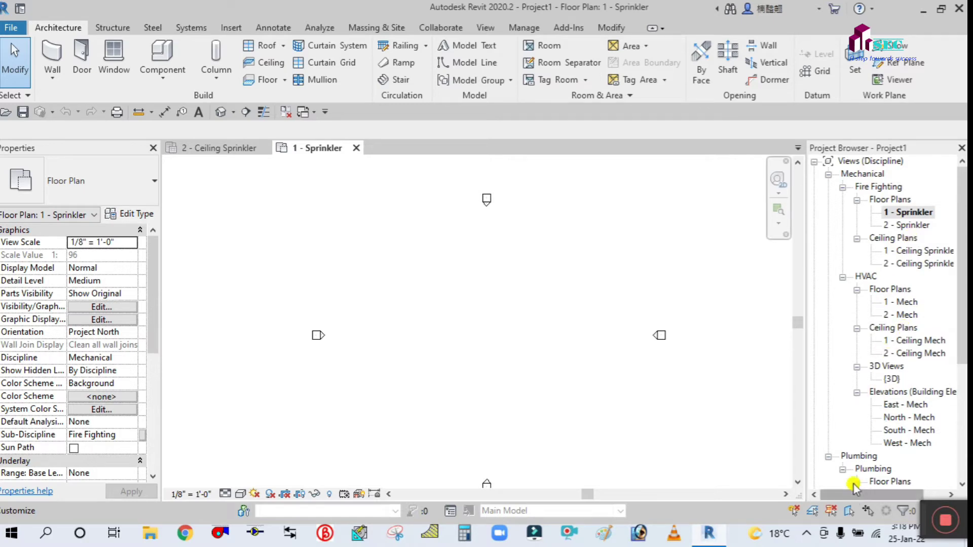
pyautogui.scroll(-5, 863, 441)
pyautogui.scroll(-1, 864, 434)
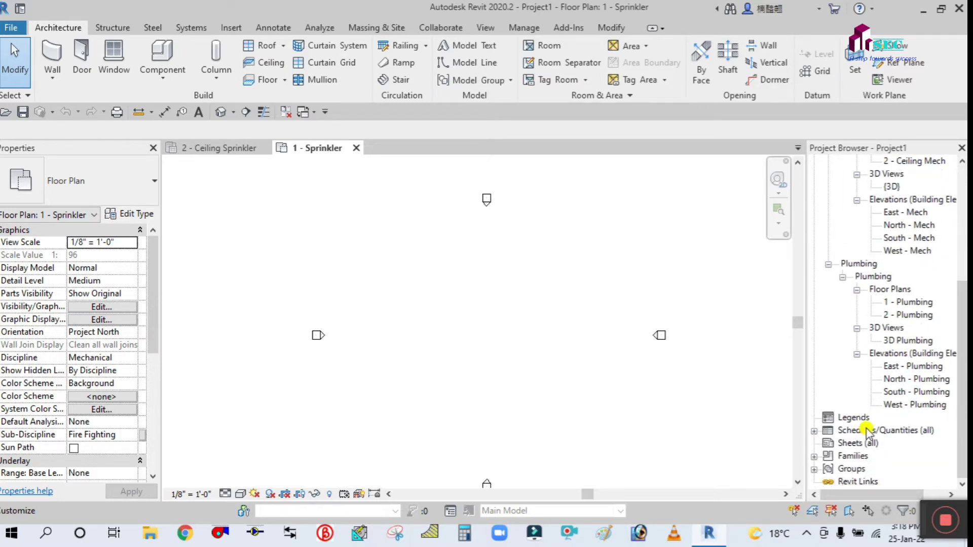
pyautogui.scroll(5, 894, 347)
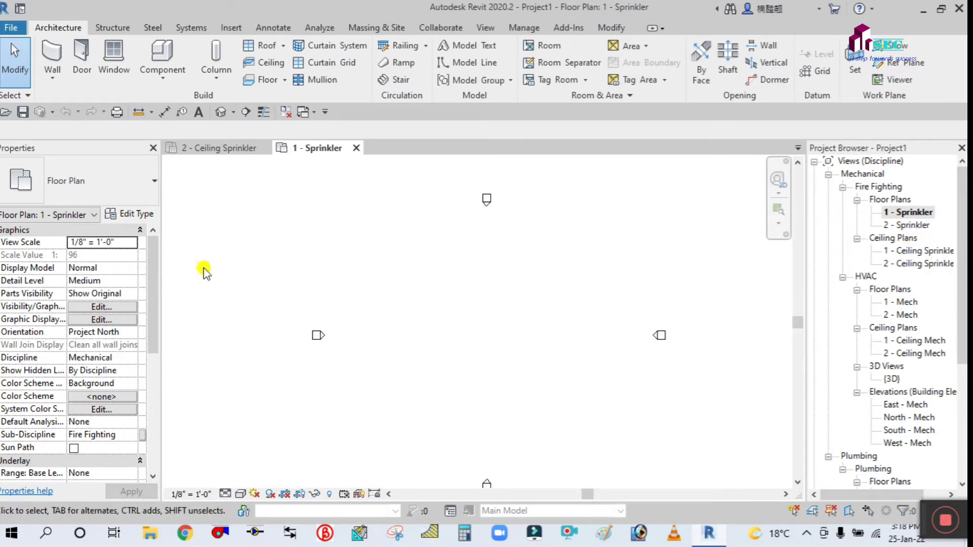
pyautogui.moveTo(448, 321); pyautogui.dragTo(436, 303, button='middle')
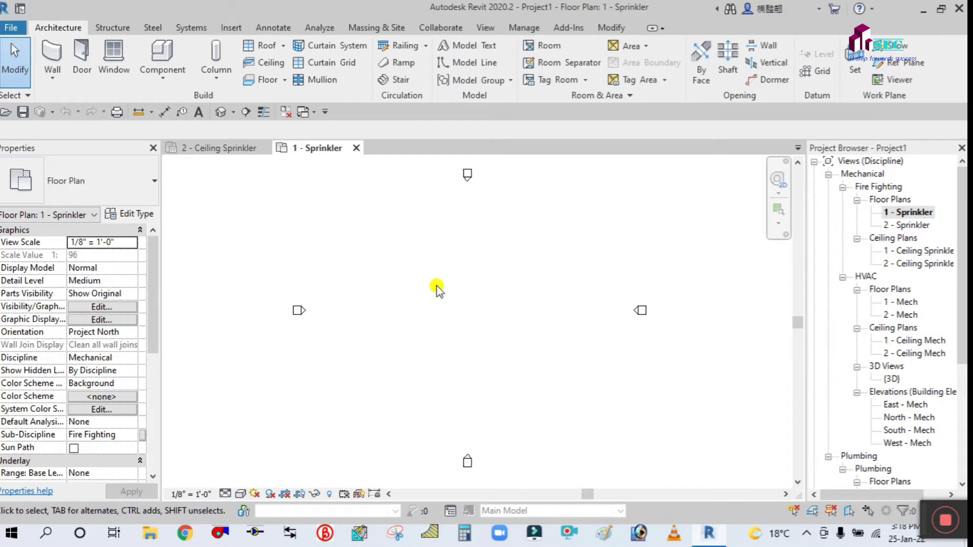
pyautogui.moveTo(449, 287); pyautogui.dragTo(446, 298, button='middle')
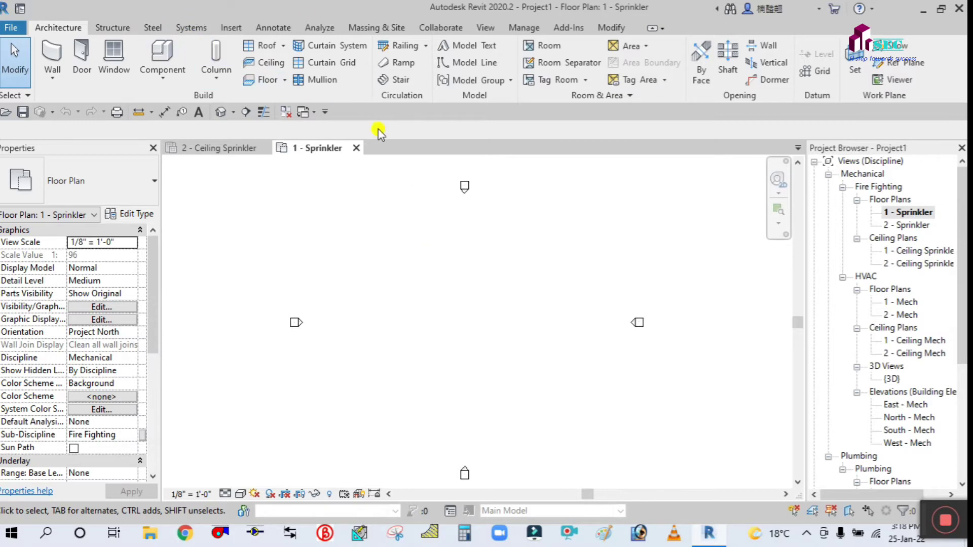
pyautogui.moveTo(497, 231); pyautogui.dragTo(445, 282, button='middle')
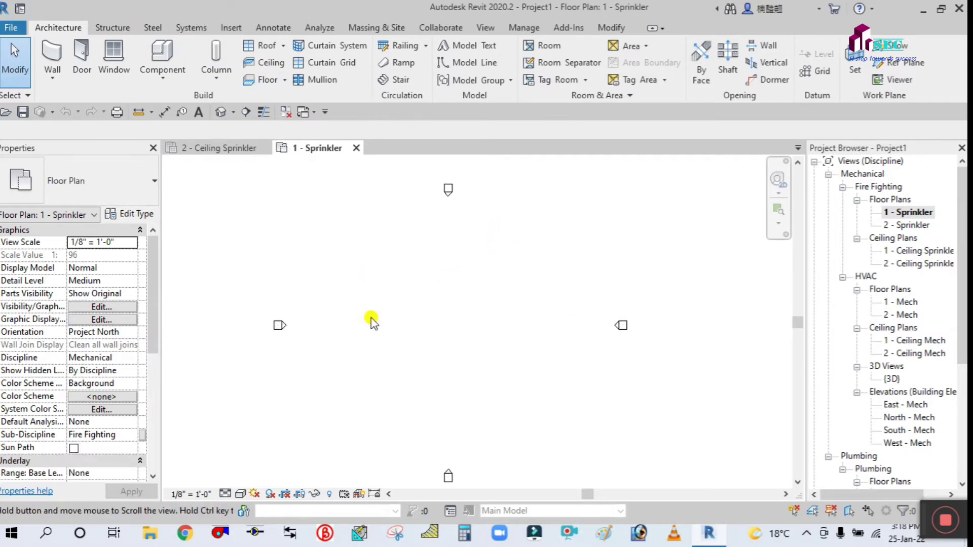
pyautogui.moveTo(372, 319); pyautogui.dragTo(413, 330, button='middle')
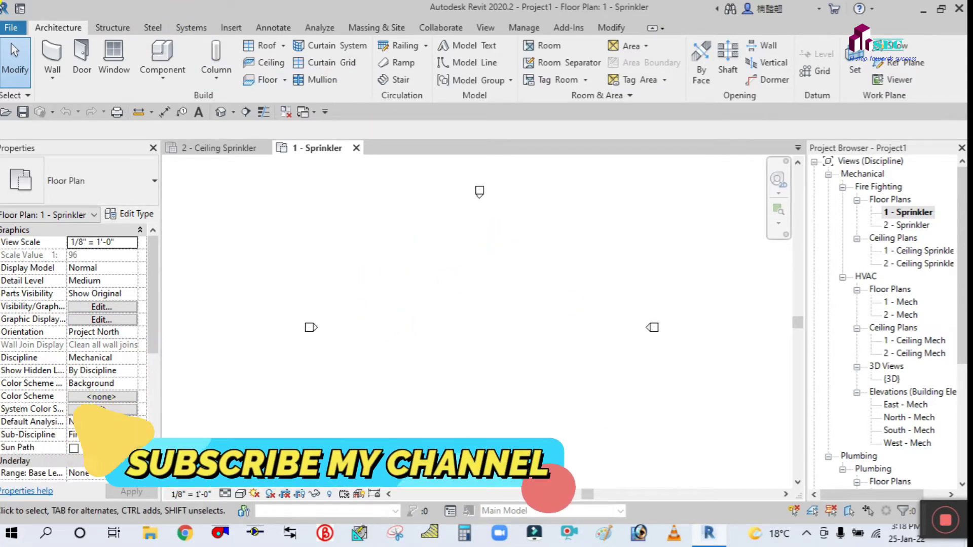
# Step: Link the Revit model Sample Arch Plan1.rvt from the Desktop into the sprinkler plan with Auto - Internal Origin to Internal Origin positioning
pyautogui.click(229, 29)
pyautogui.click(50, 62)
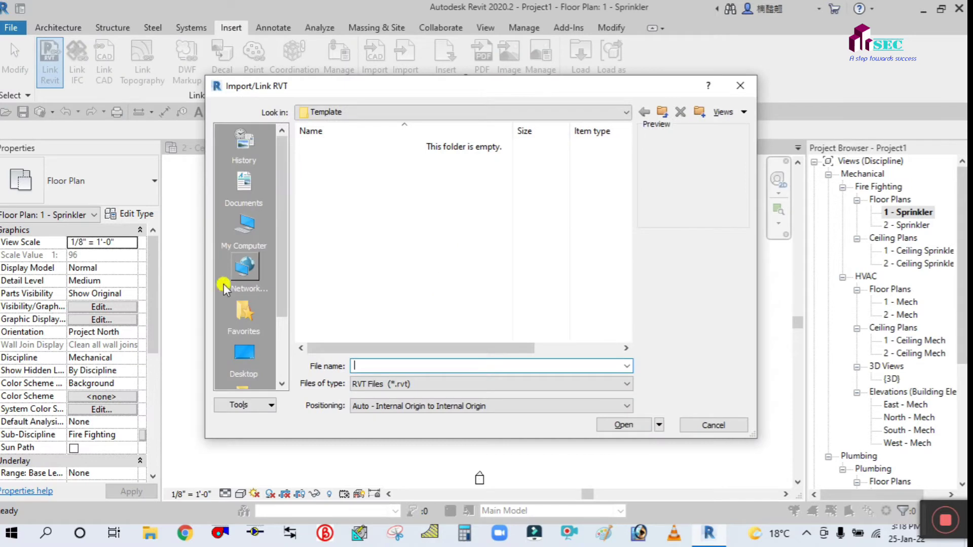
pyautogui.click(246, 352)
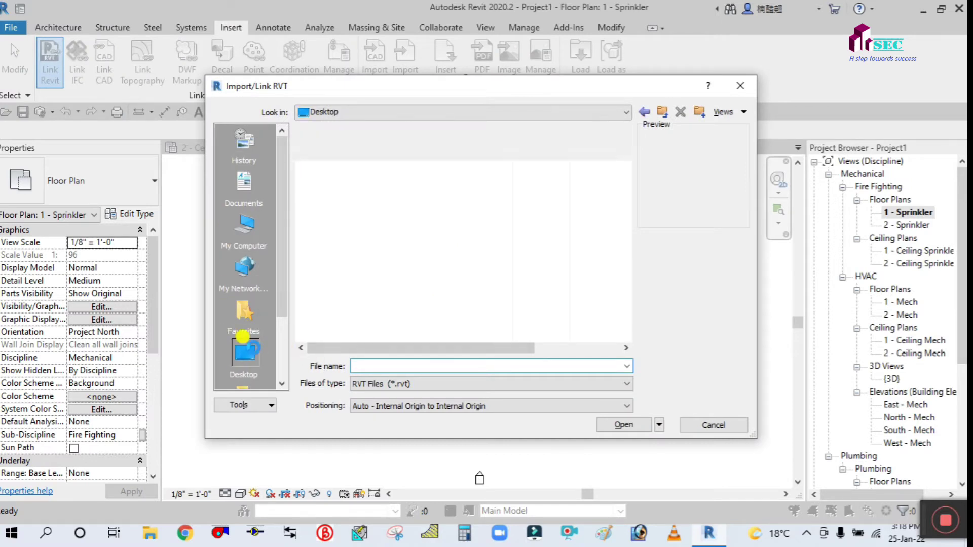
pyautogui.click(330, 229)
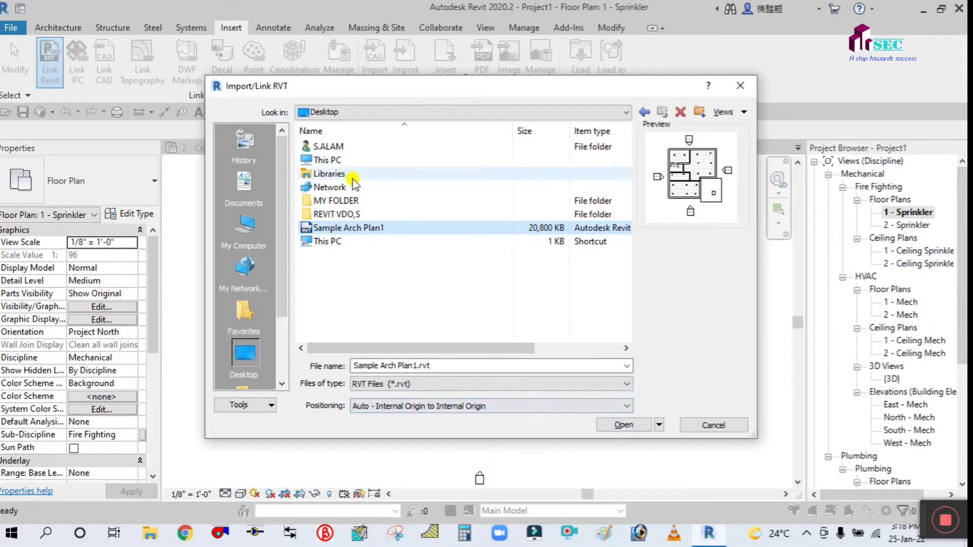
pyautogui.click(623, 426)
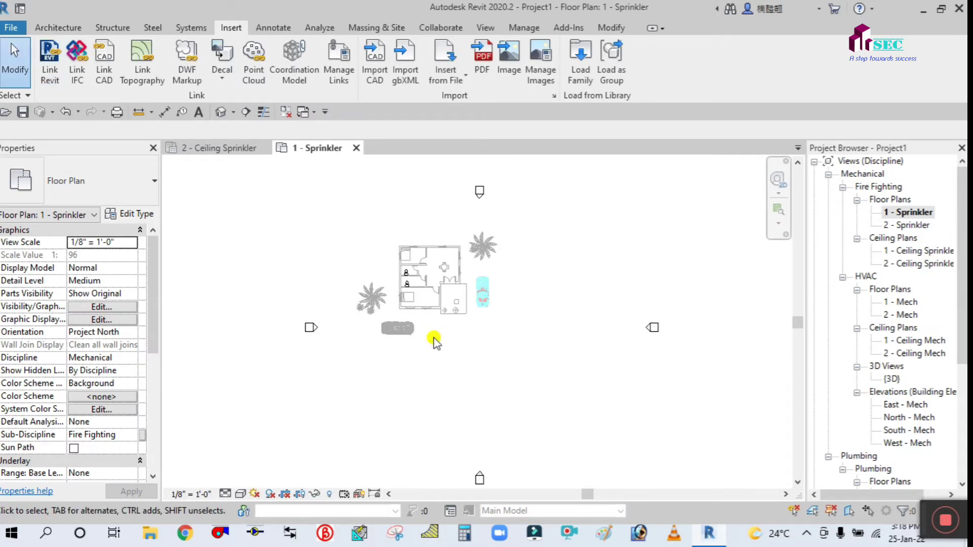
pyautogui.scroll(2, 411, 291)
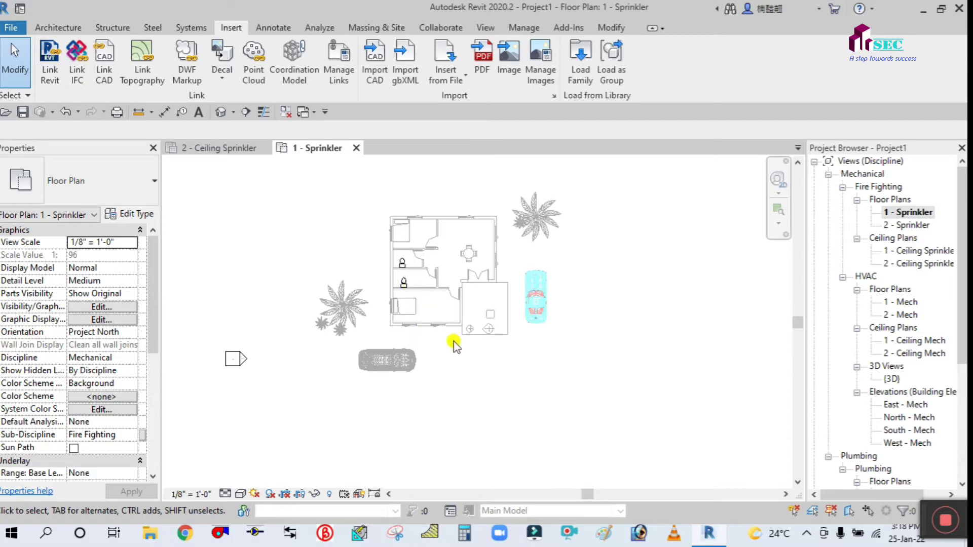
pyautogui.moveTo(454, 341); pyautogui.dragTo(506, 436, button='middle')
pyautogui.scroll(1, 471, 278)
pyautogui.scroll(1, 471, 278)
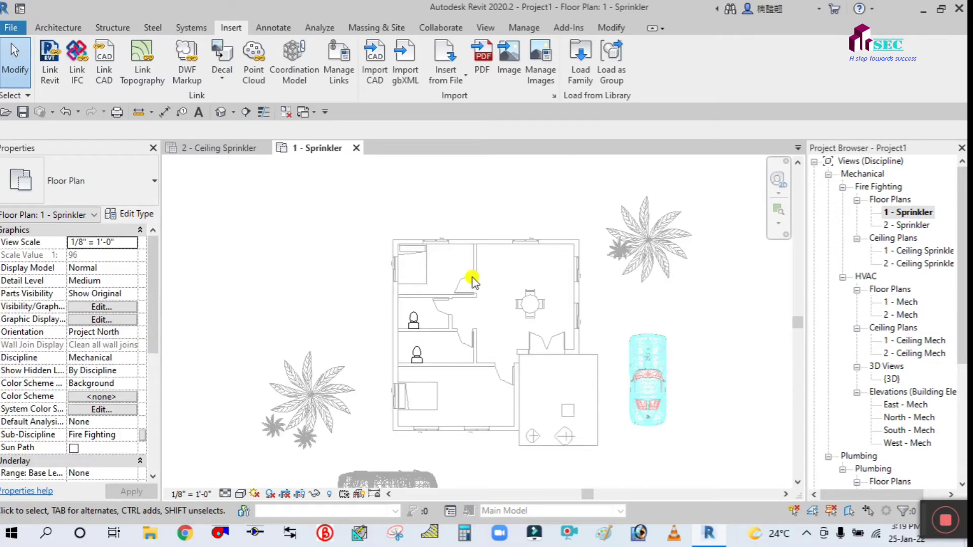
pyautogui.moveTo(719, 325); pyautogui.dragTo(695, 289, button='middle')
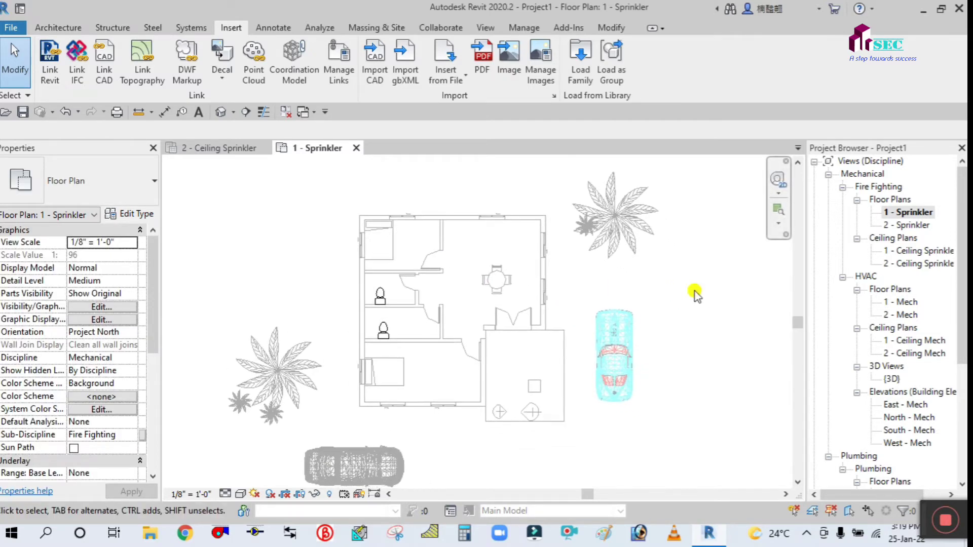
# Step: View the linked model in the 1 - Ceiling Sprinkler plan and return to the 1 - Sprinkler floor plan
pyautogui.doubleClick(913, 250)
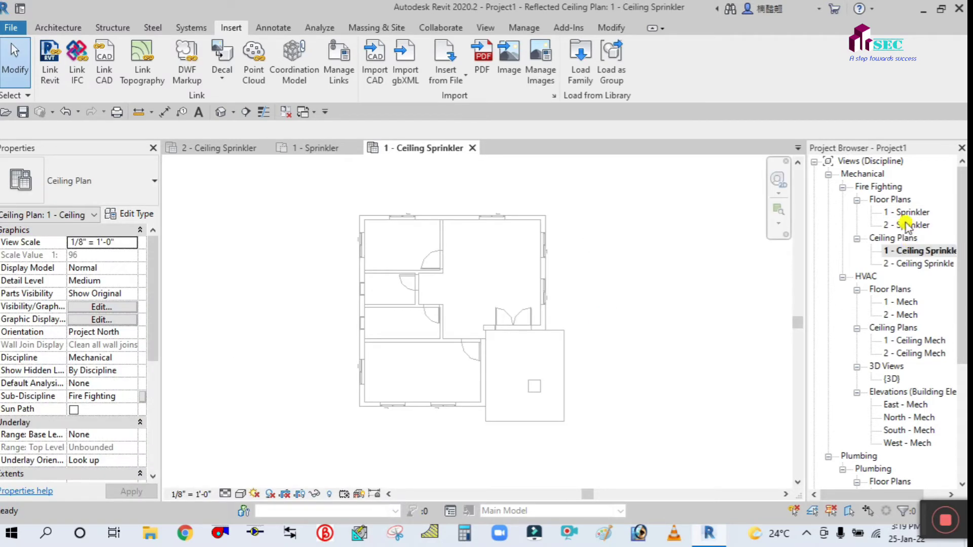
pyautogui.click(904, 212)
pyautogui.doubleClick(905, 213)
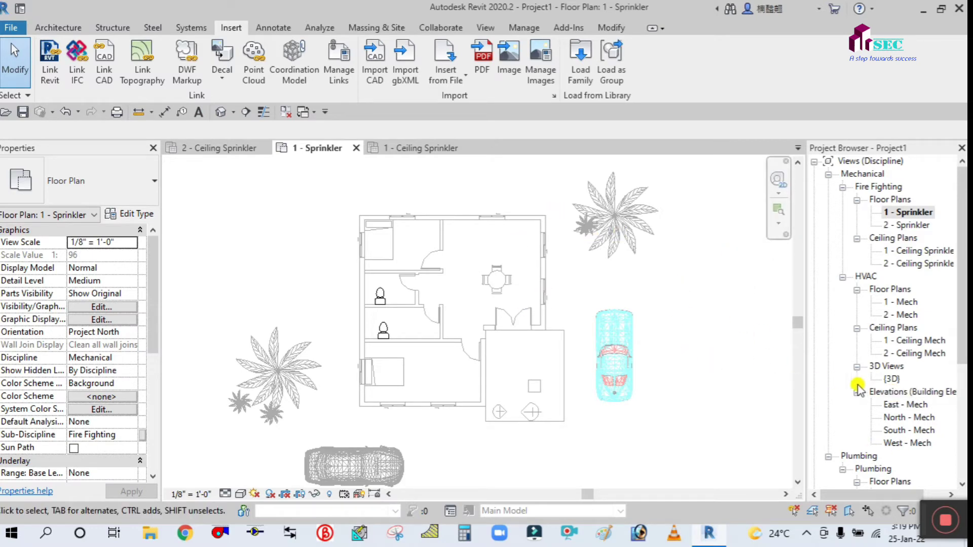
pyautogui.scroll(-1, 659, 287)
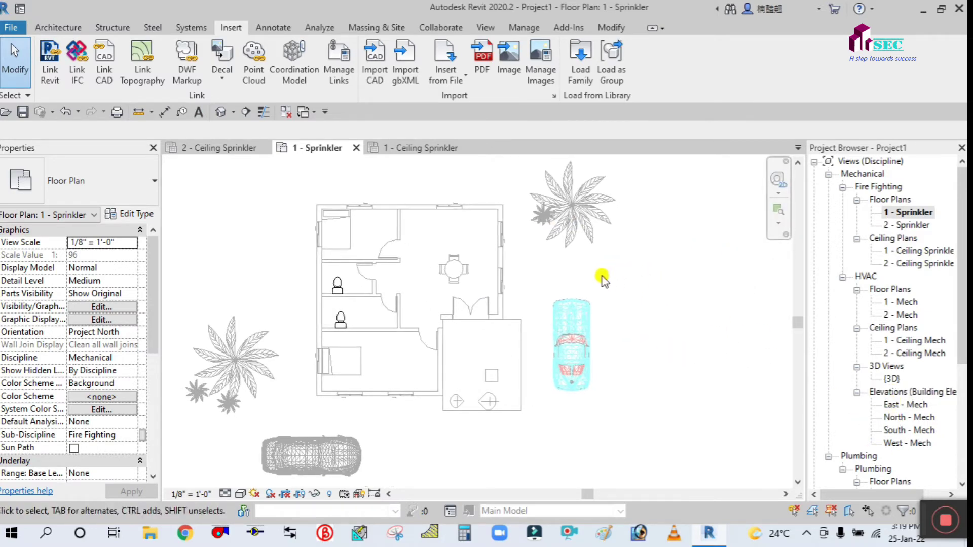
pyautogui.scroll(1, 600, 284)
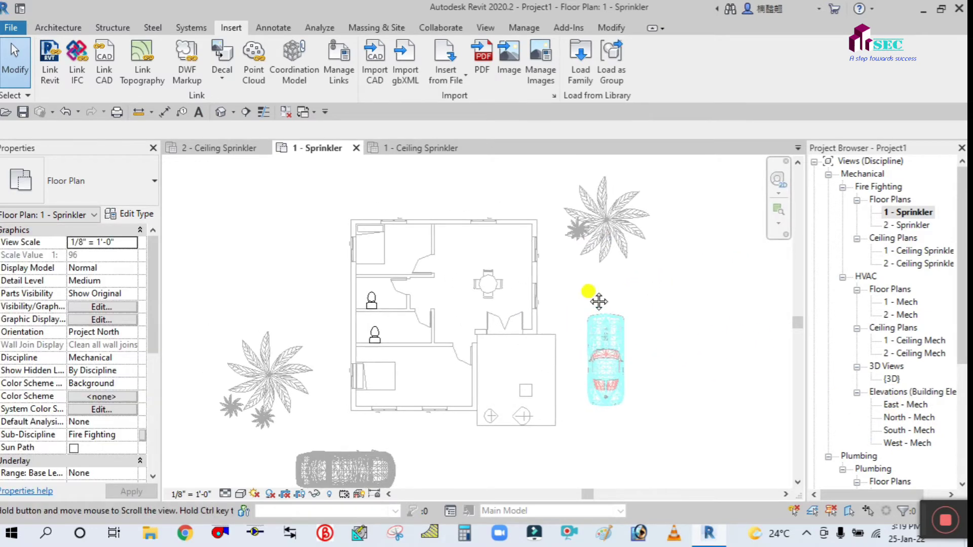
# Step: Open the North - Mech elevation and compare the project levels with the linked model's floor levels
pyautogui.doubleClick(892, 418)
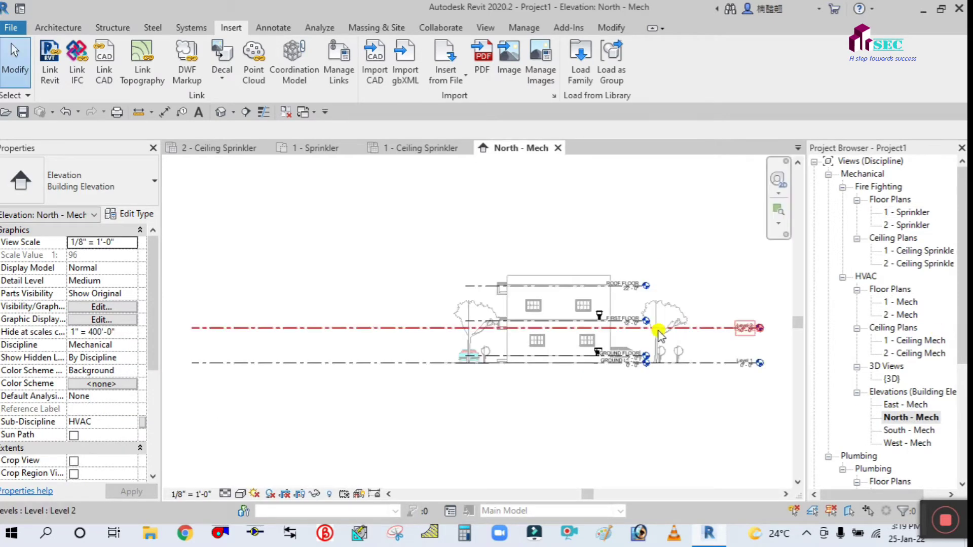
pyautogui.moveTo(593, 442)
pyautogui.mouseDown(button='middle')
pyautogui.moveTo(491, 408)
pyautogui.moveTo(536, 395)
pyautogui.moveTo(522, 382)
pyautogui.mouseUp(button='middle')
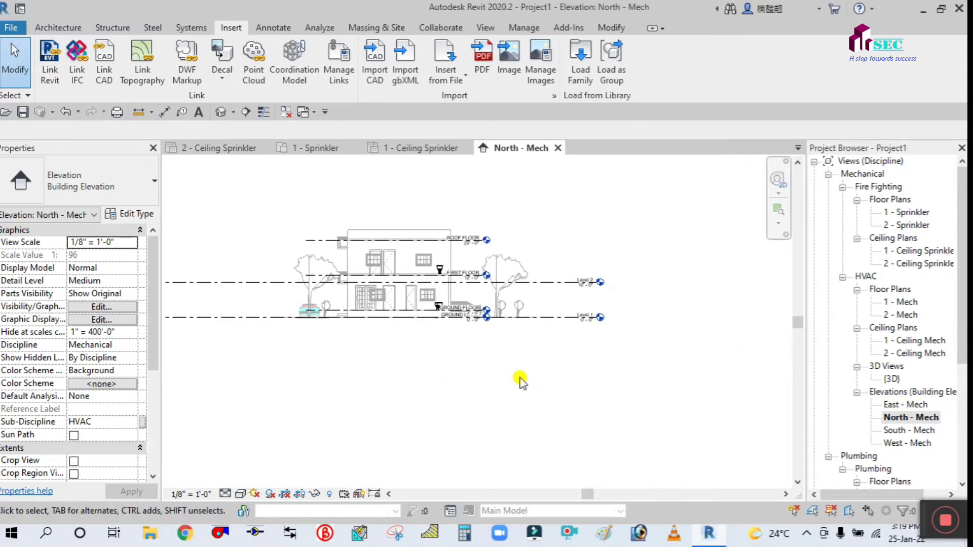
pyautogui.scroll(4, 578, 297)
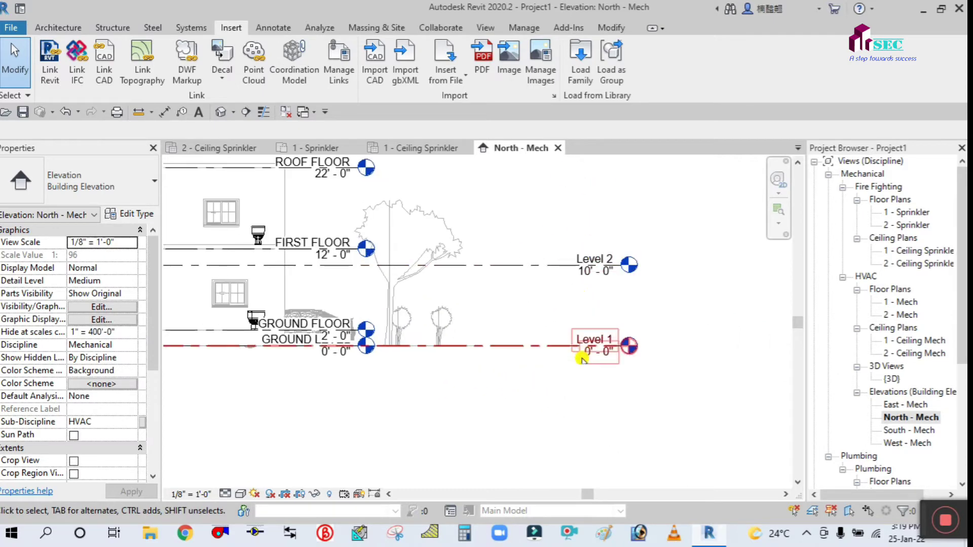
pyautogui.moveTo(525, 231); pyautogui.dragTo(624, 274, button='middle')
pyautogui.scroll(2, 430, 307)
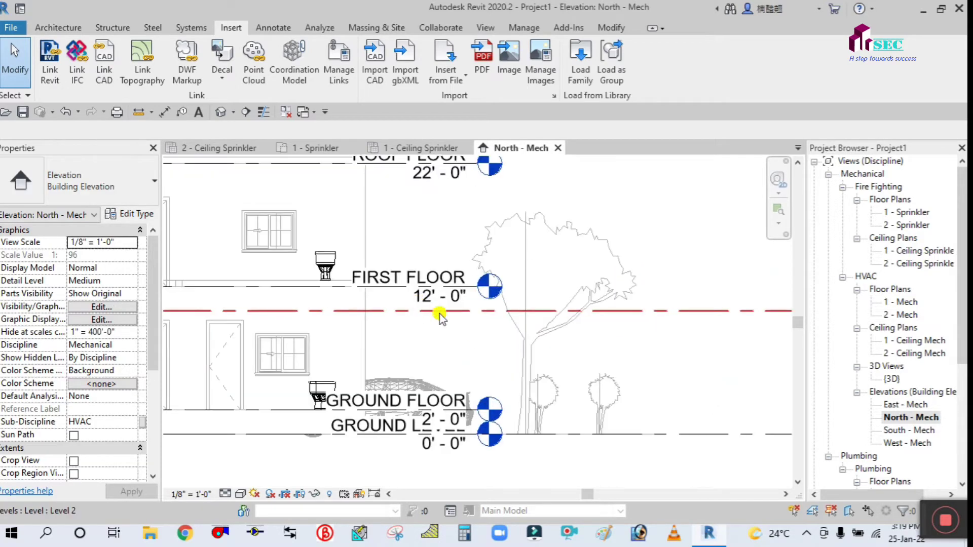
pyautogui.moveTo(647, 360); pyautogui.dragTo(595, 334, button='middle')
pyautogui.scroll(-2, 583, 314)
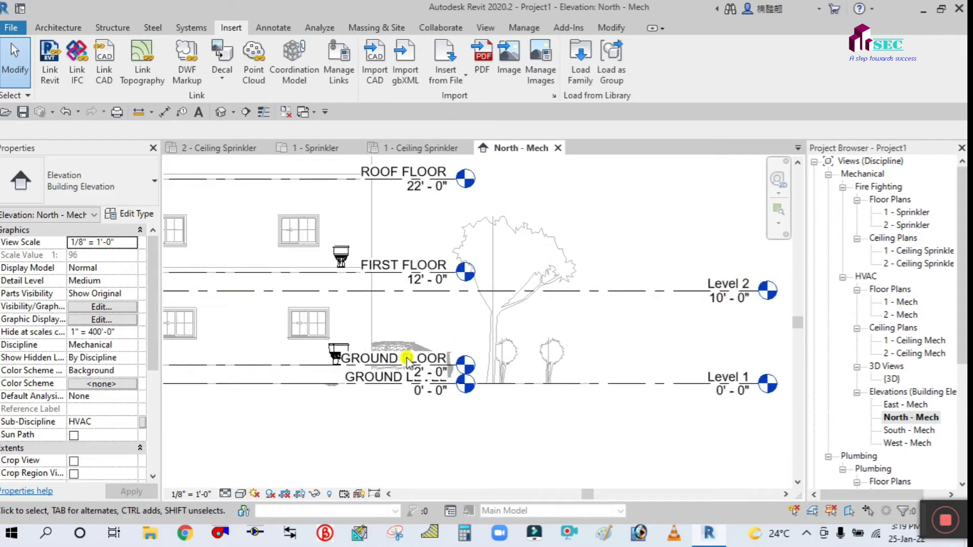
pyautogui.moveTo(276, 394); pyautogui.dragTo(343, 434, button='middle')
pyautogui.scroll(-2, 324, 421)
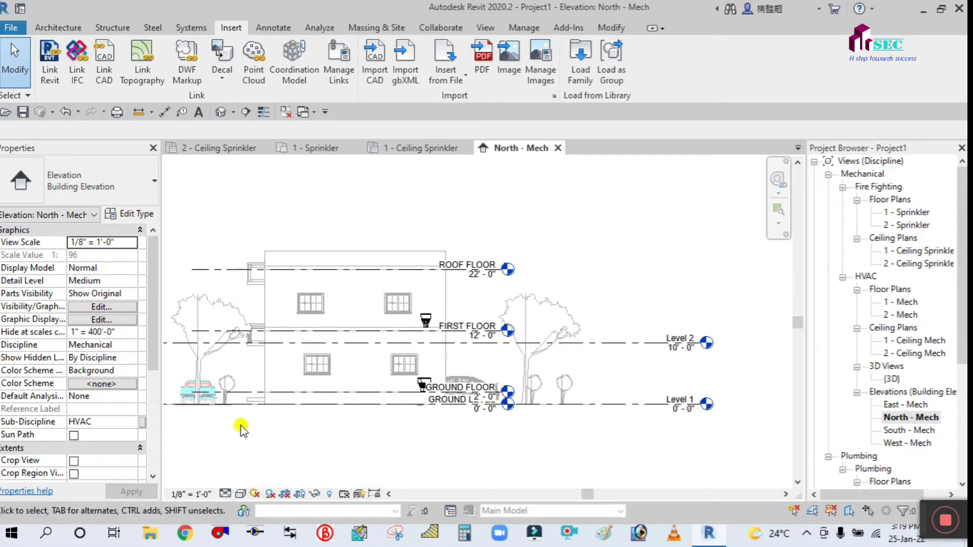
pyautogui.scroll(3, 616, 248)
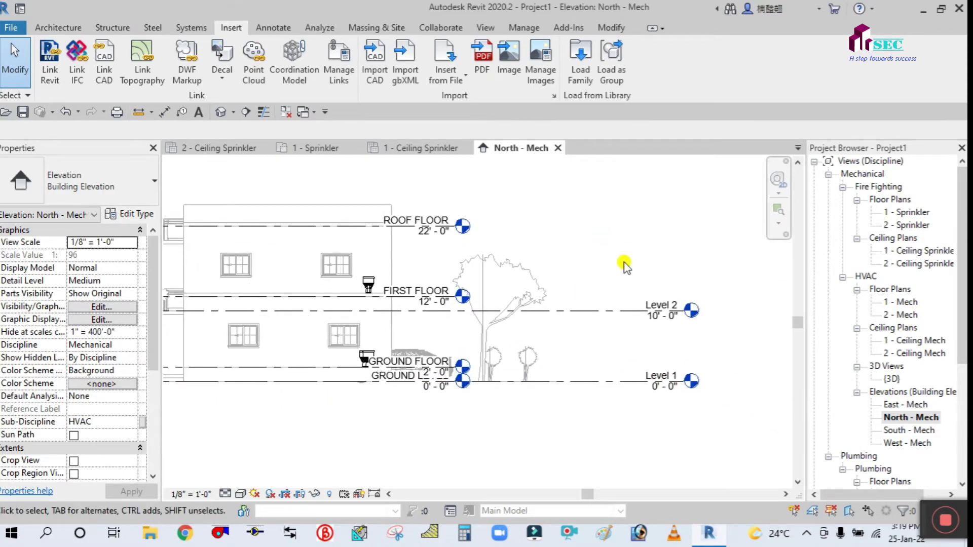
pyautogui.moveTo(625, 264); pyautogui.dragTo(607, 255, button='middle')
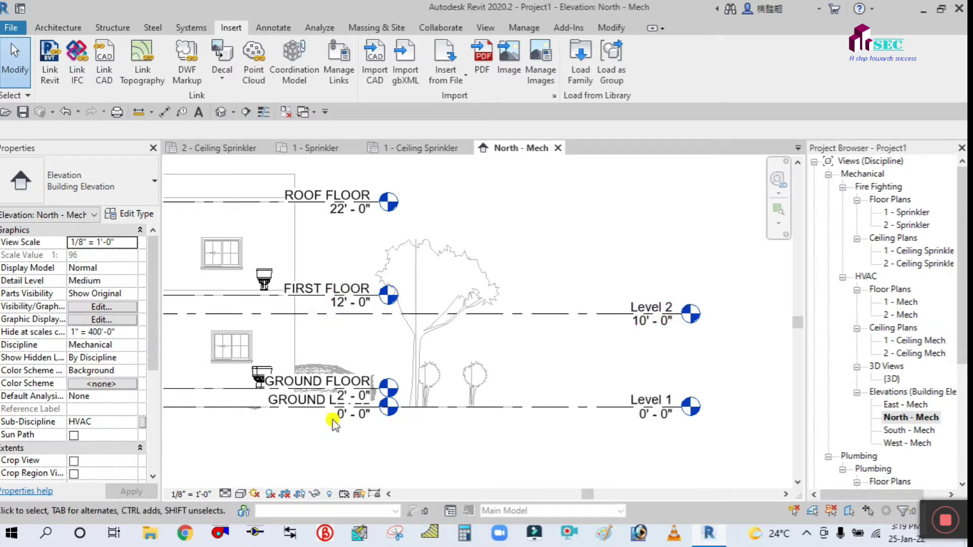
# Step: Set the elevation of Level 2 to 12' to match the linked model's FIRST FLOOR level
pyautogui.scroll(1, 643, 330)
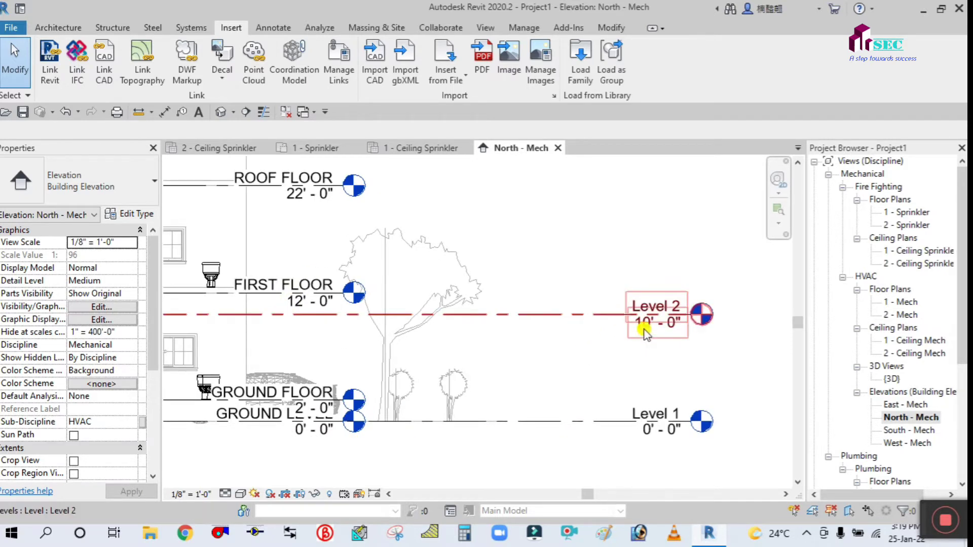
pyautogui.click(644, 330)
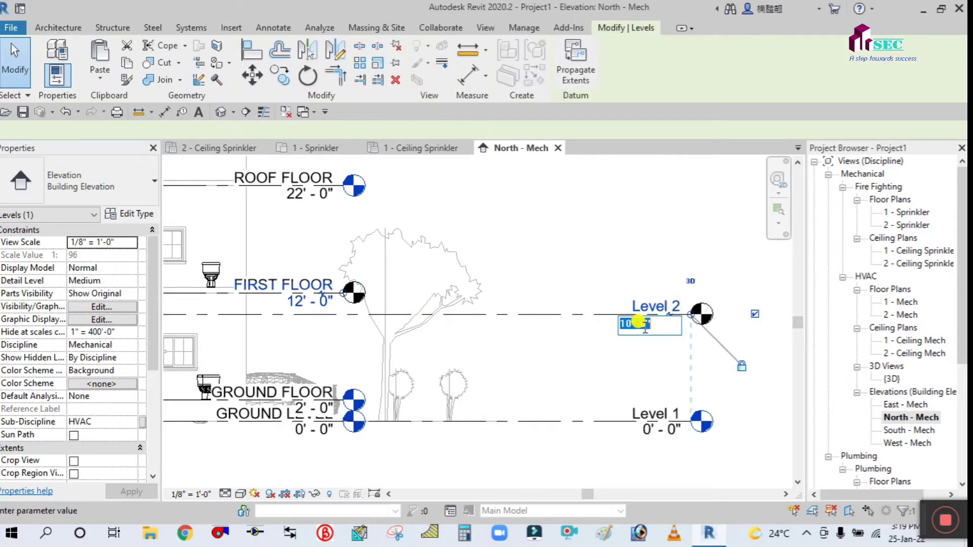
pyautogui.click(639, 324)
pyautogui.write('12')
pyautogui.press('Return')
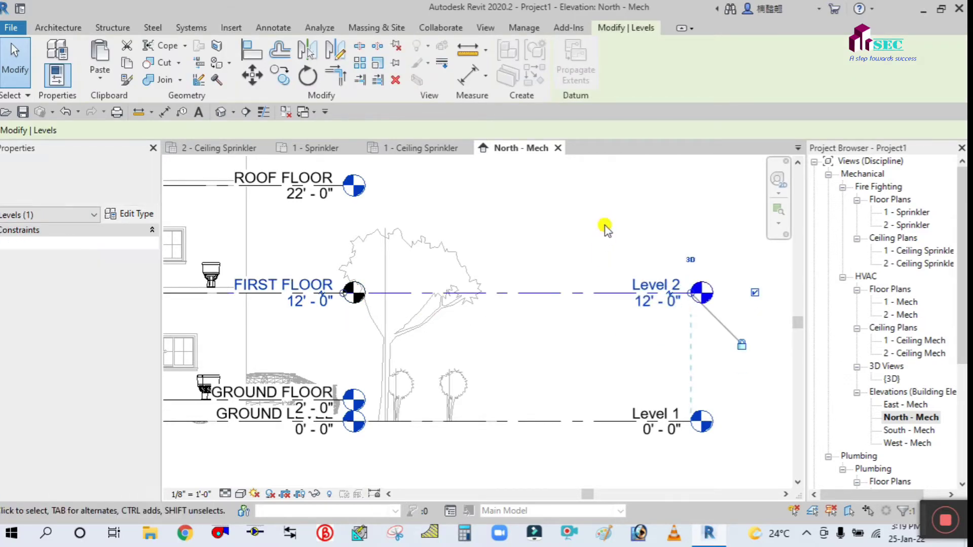
pyautogui.press('Escape')
# Step: Use Copy/Monitor on the linked model to monitor Level 1 against its ground level at 0' - 0", and finish the session
pyautogui.scroll(-1, 582, 241)
pyautogui.moveTo(527, 240); pyautogui.dragTo(570, 328, button='middle')
pyautogui.moveTo(603, 300); pyautogui.dragTo(628, 269, button='middle')
pyautogui.scroll(-1, 627, 269)
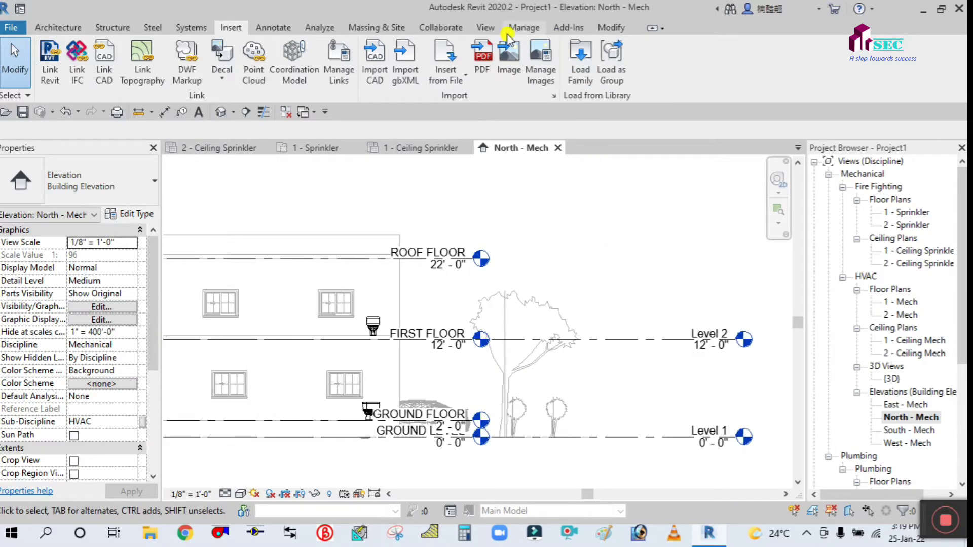
pyautogui.click(447, 29)
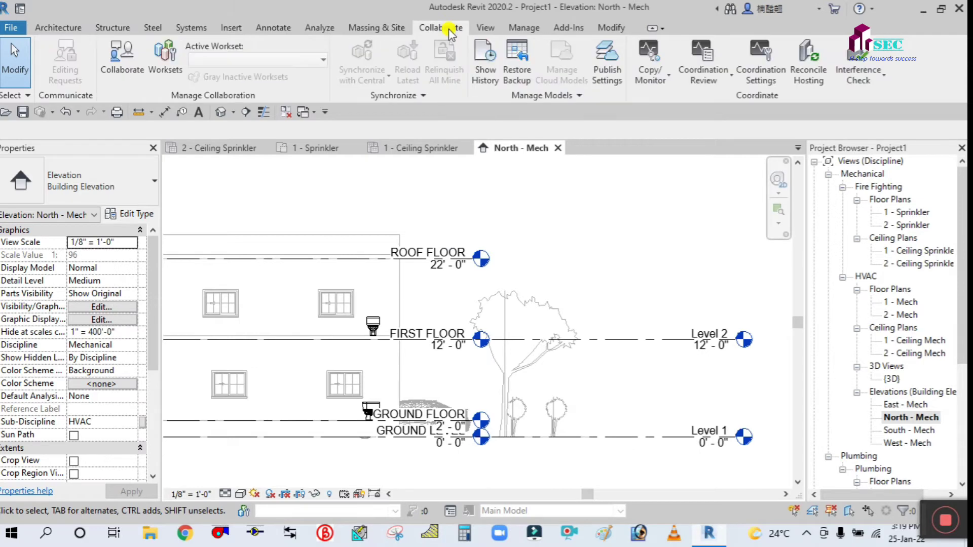
pyautogui.click(652, 75)
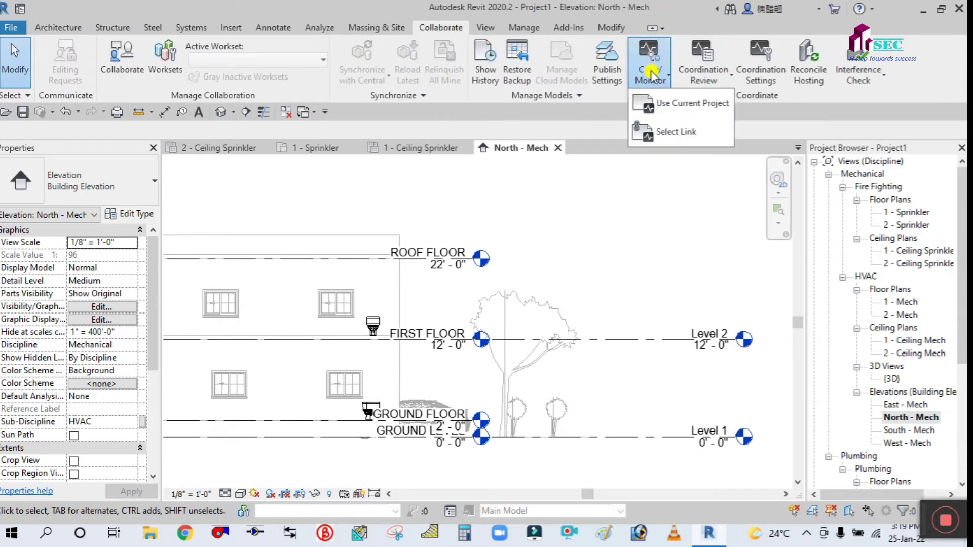
pyautogui.click(666, 130)
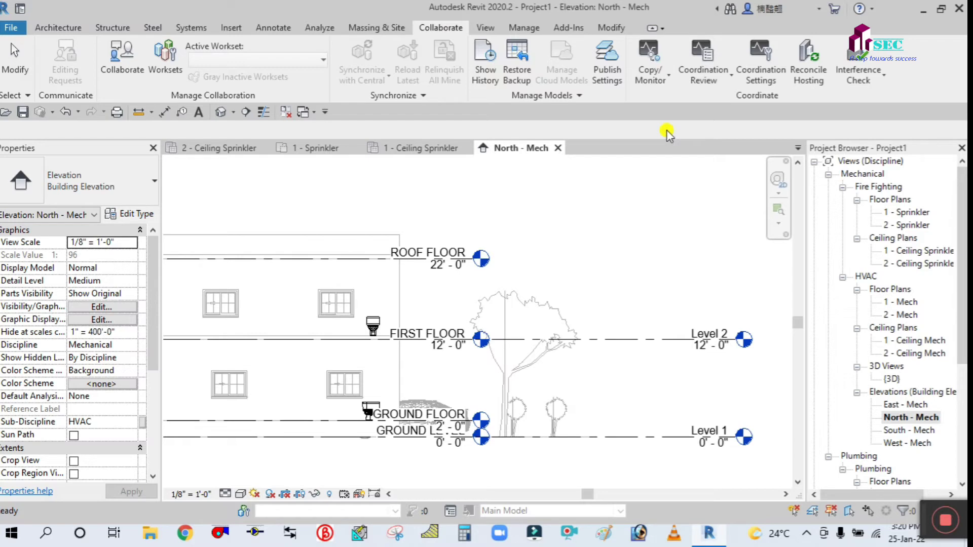
pyautogui.click(494, 329)
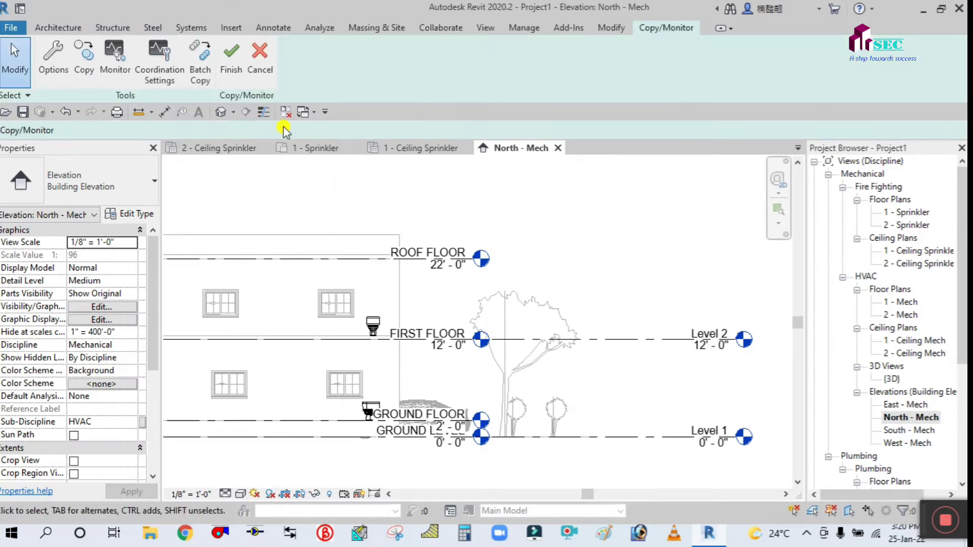
pyautogui.click(115, 52)
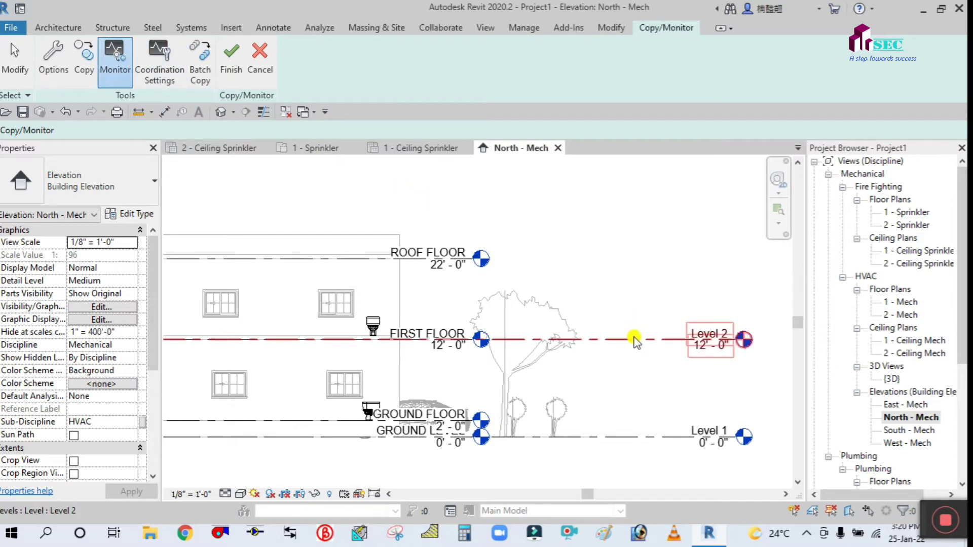
pyautogui.click(611, 436)
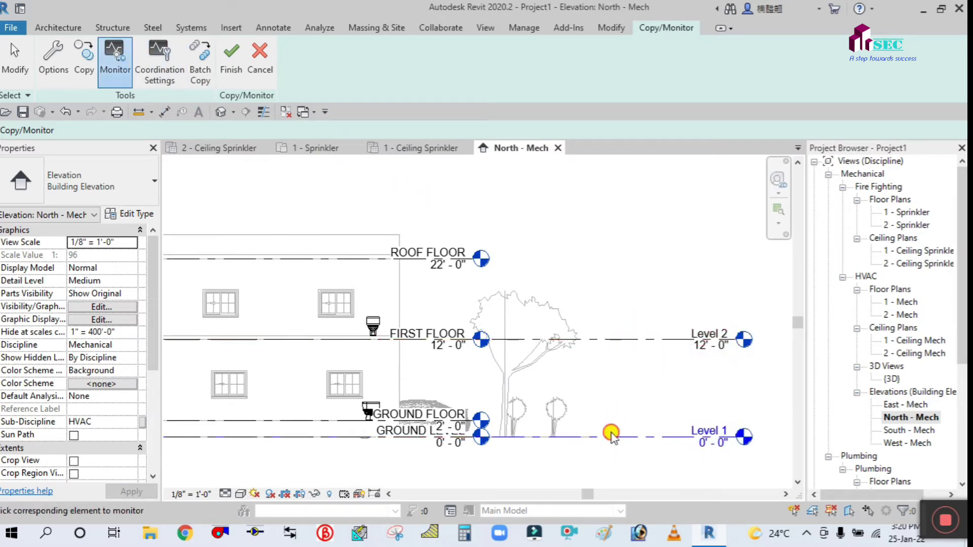
pyautogui.scroll(-2, 625, 380)
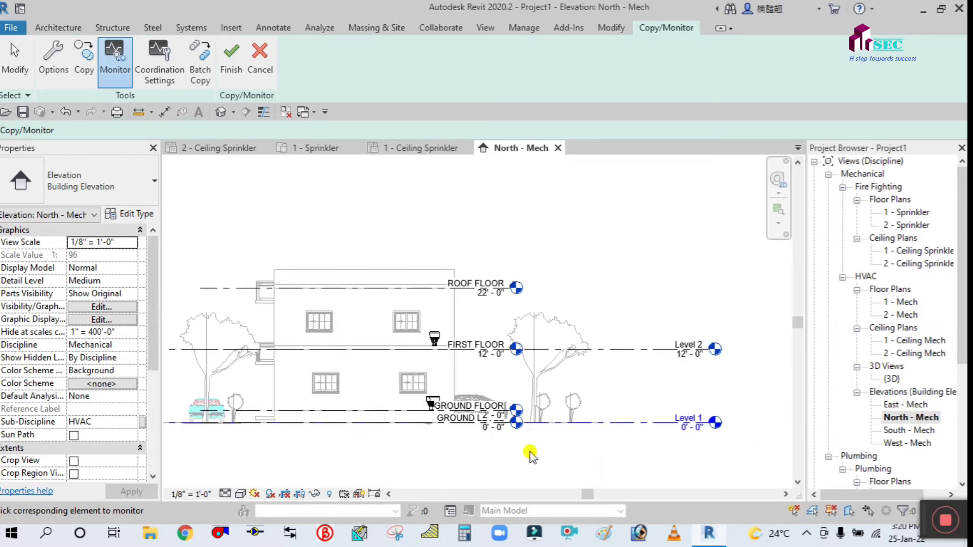
pyautogui.scroll(1, 528, 450)
pyautogui.click(474, 419)
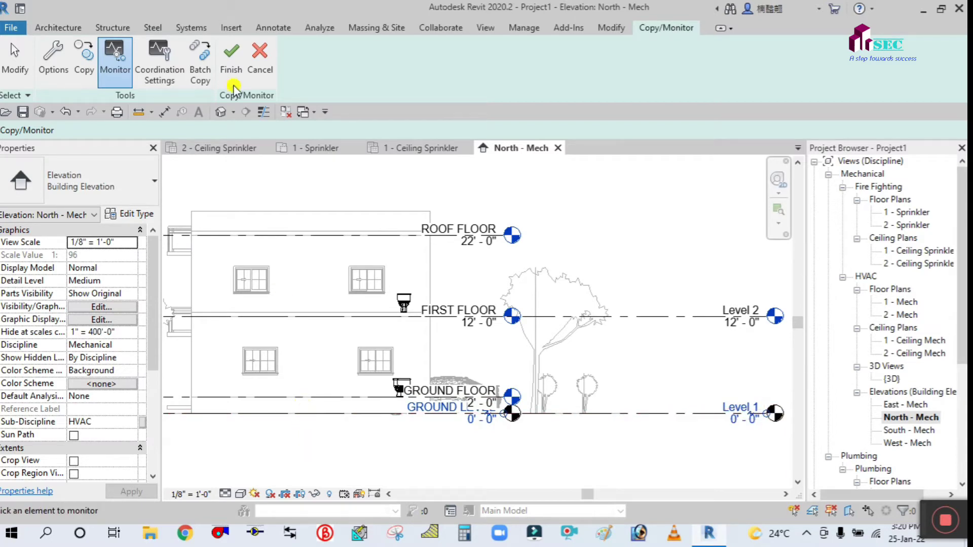
pyautogui.click(229, 62)
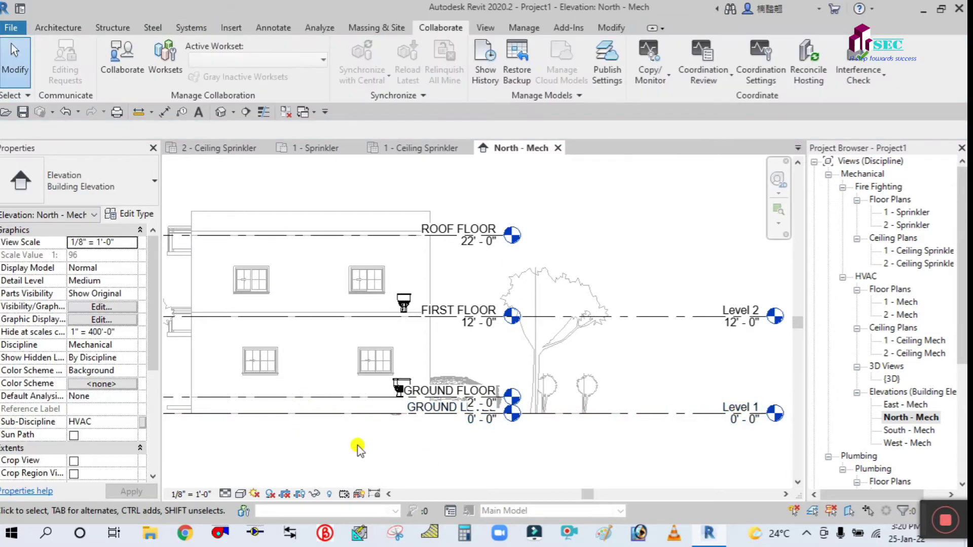
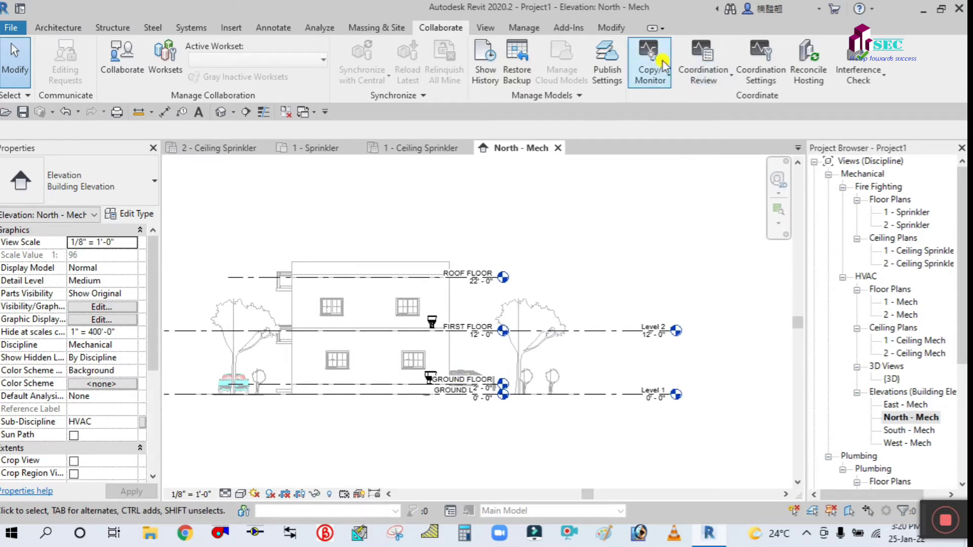
# Step: Use Copy/Monitor on the linked model to monitor Level 2 against its FIRST FLOOR level, and finish the session
pyautogui.click(658, 130)
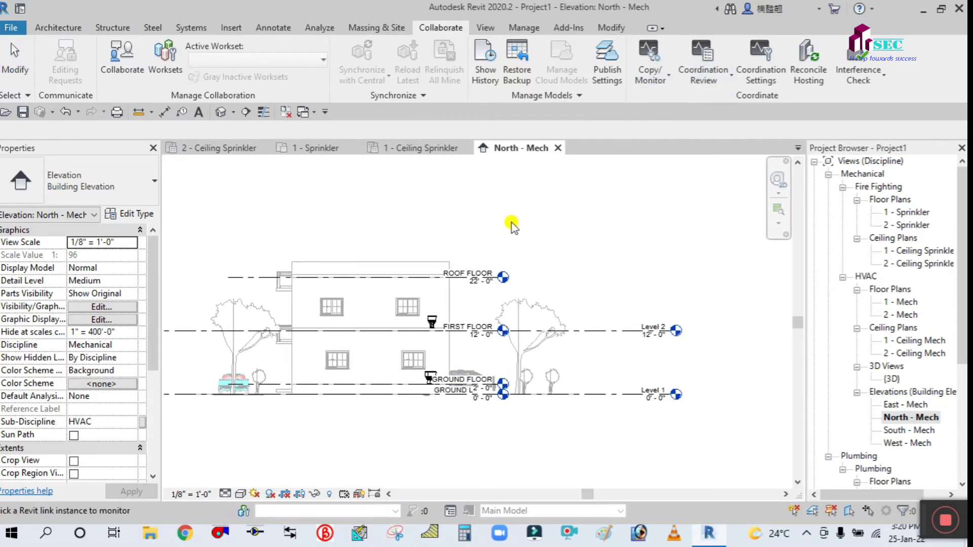
pyautogui.click(419, 273)
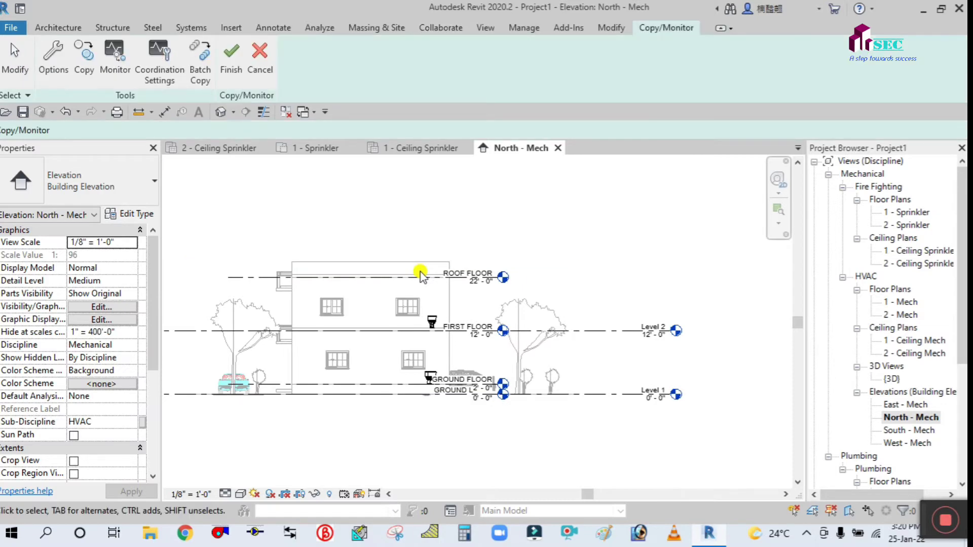
pyautogui.click(115, 53)
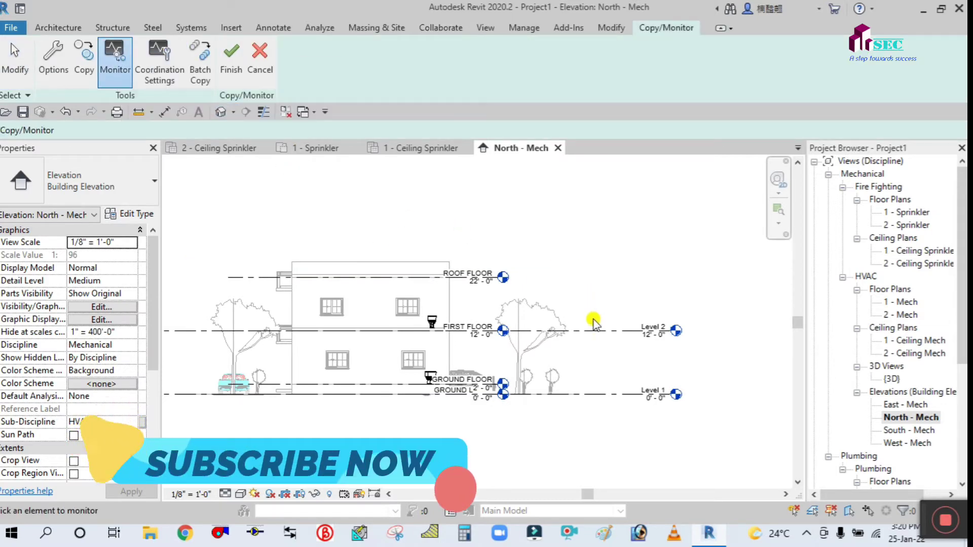
pyautogui.click(648, 331)
pyautogui.scroll(2, 484, 328)
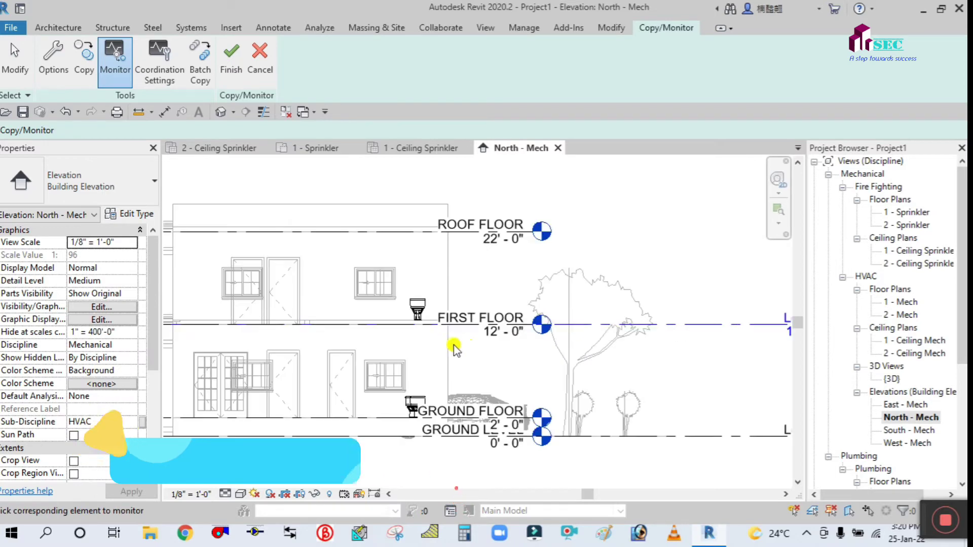
pyautogui.click(462, 330)
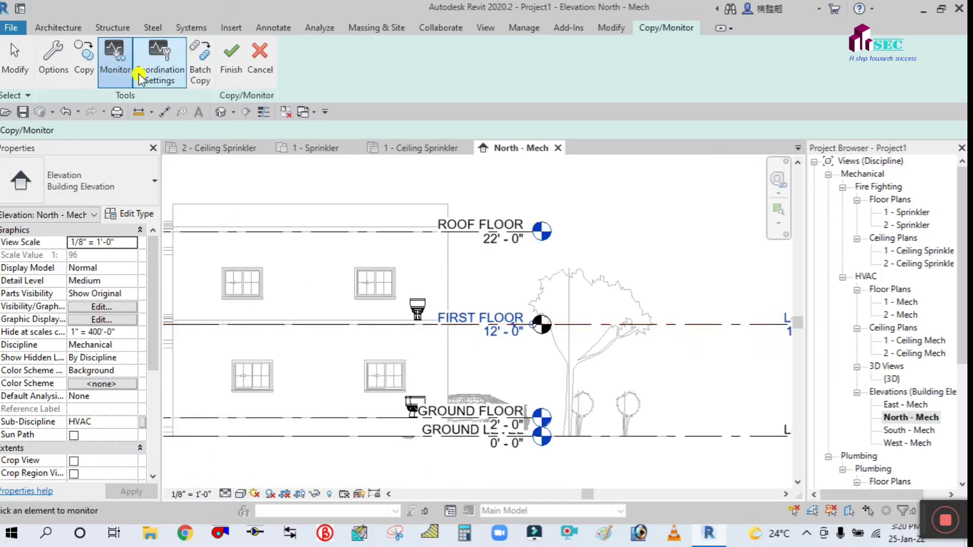
pyautogui.click(232, 58)
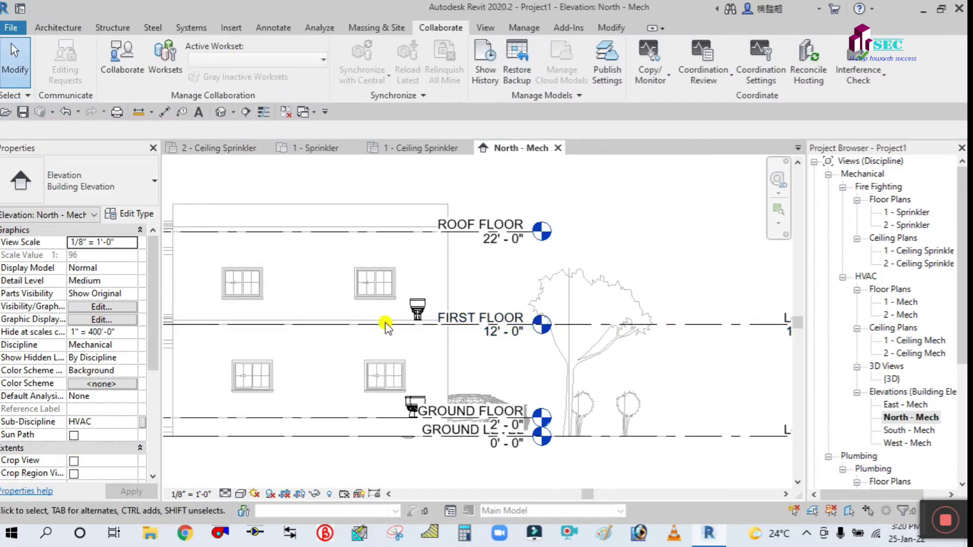
# Step: Use Copy/Monitor on the linked model to copy its ROOF FLOOR level into the project, with the Multiple option enabled
pyautogui.scroll(-2, 400, 354)
pyautogui.scroll(2, 558, 274)
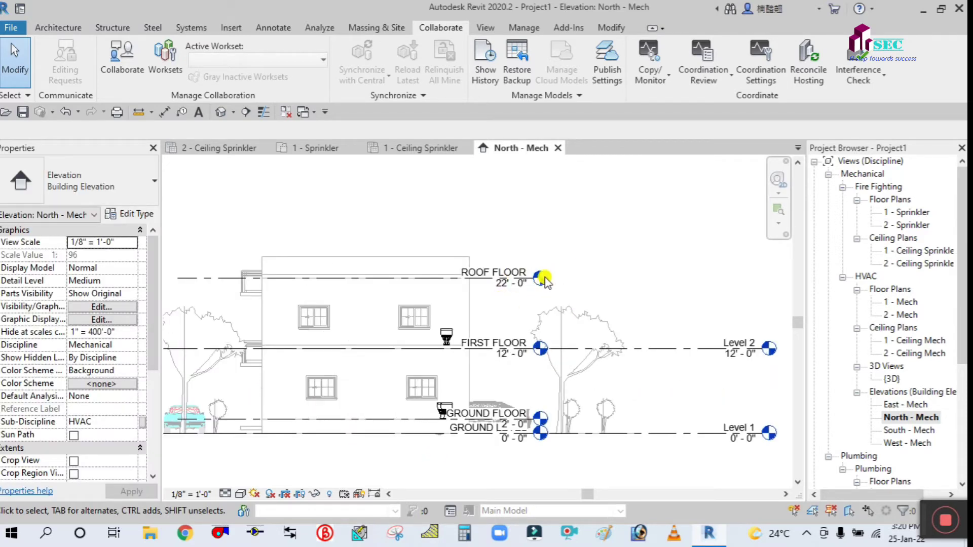
pyautogui.scroll(-2, 545, 280)
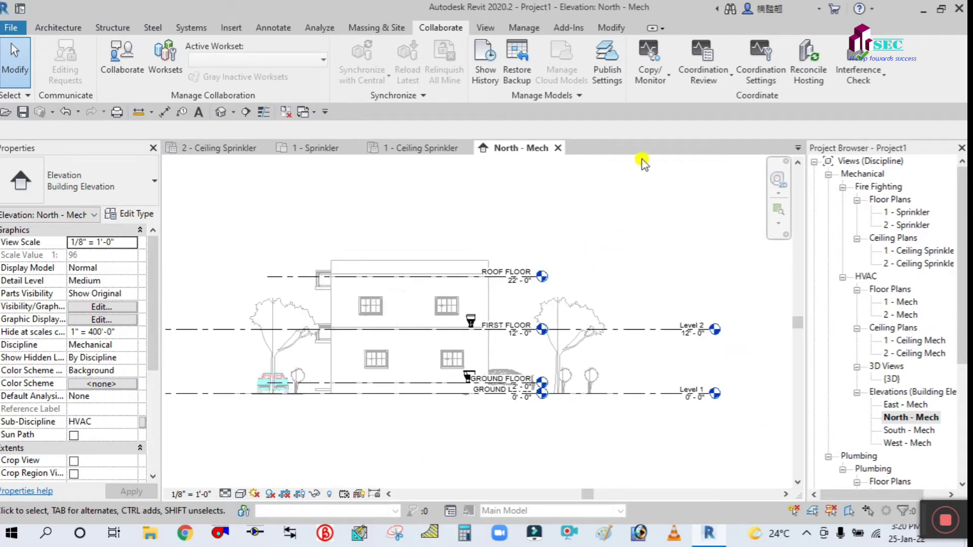
pyautogui.click(646, 75)
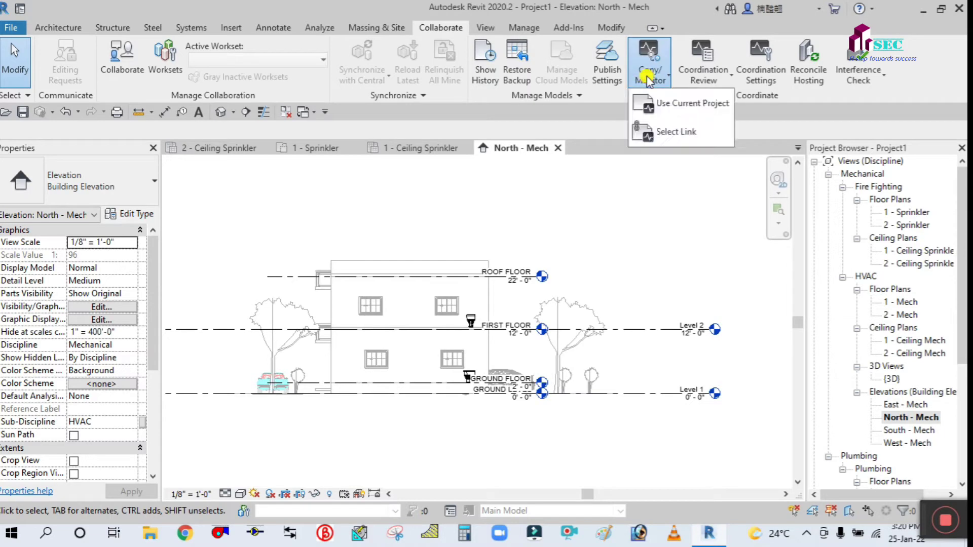
pyautogui.click(673, 135)
pyautogui.click(535, 266)
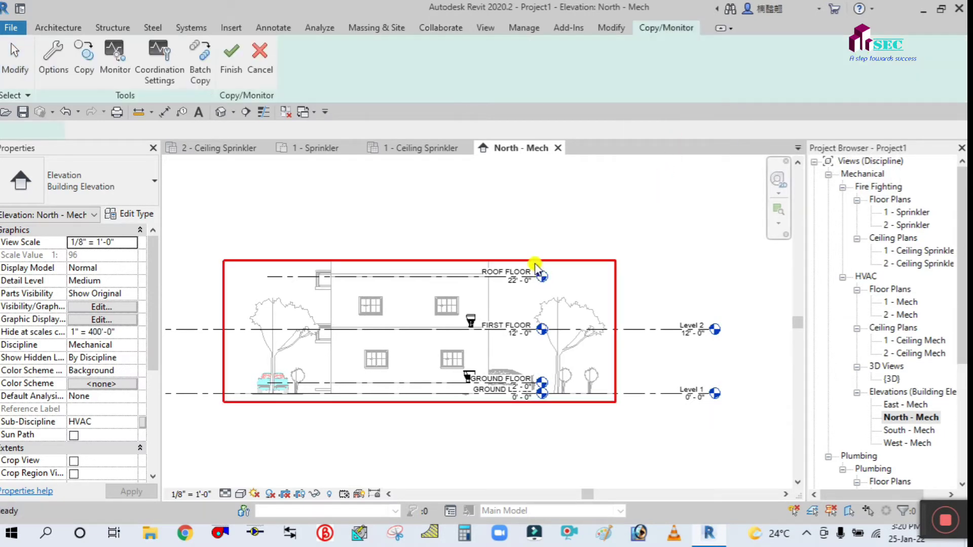
pyautogui.click(82, 54)
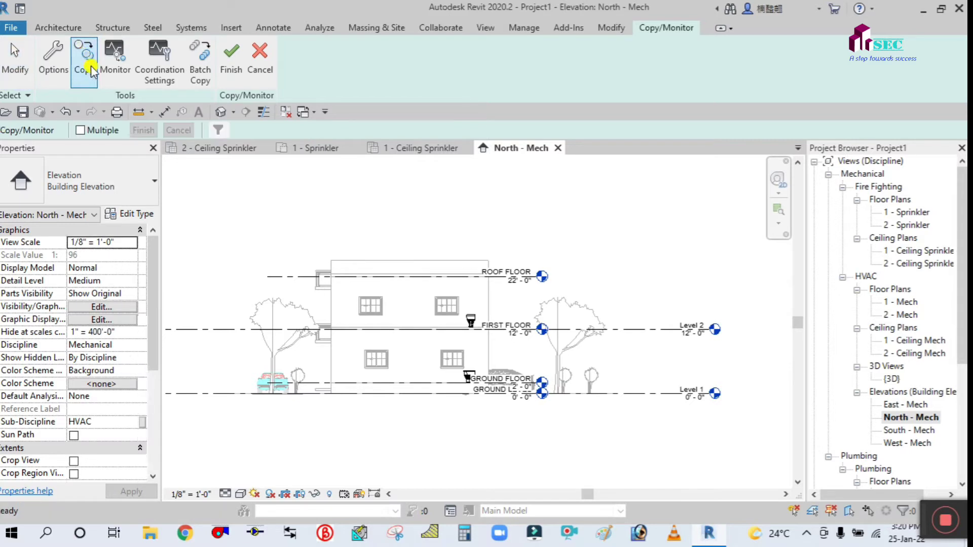
pyautogui.click(80, 130)
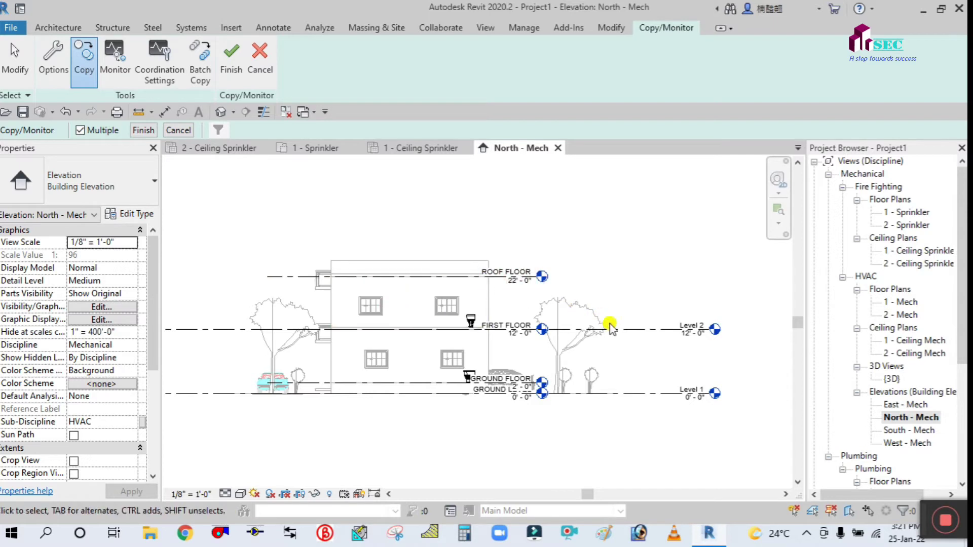
pyautogui.click(272, 277)
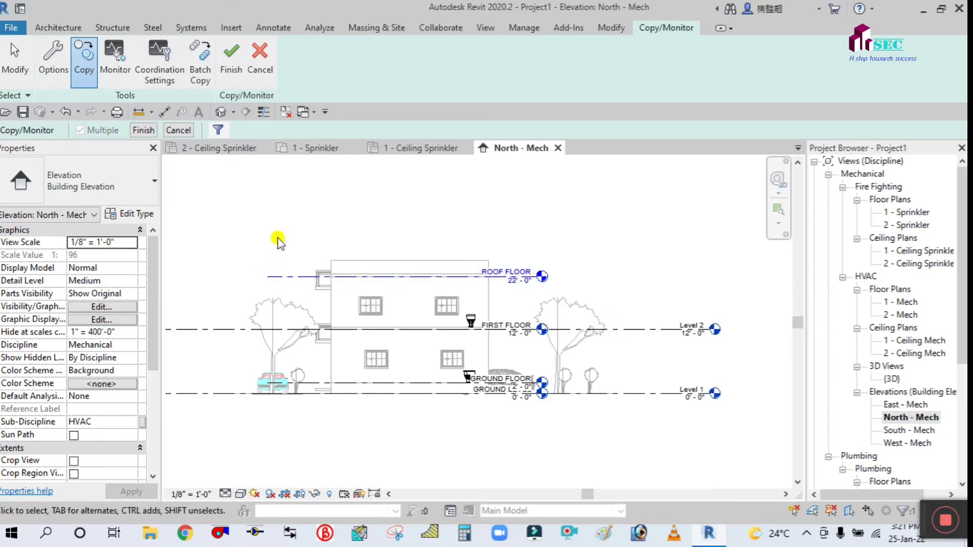
pyautogui.click(143, 130)
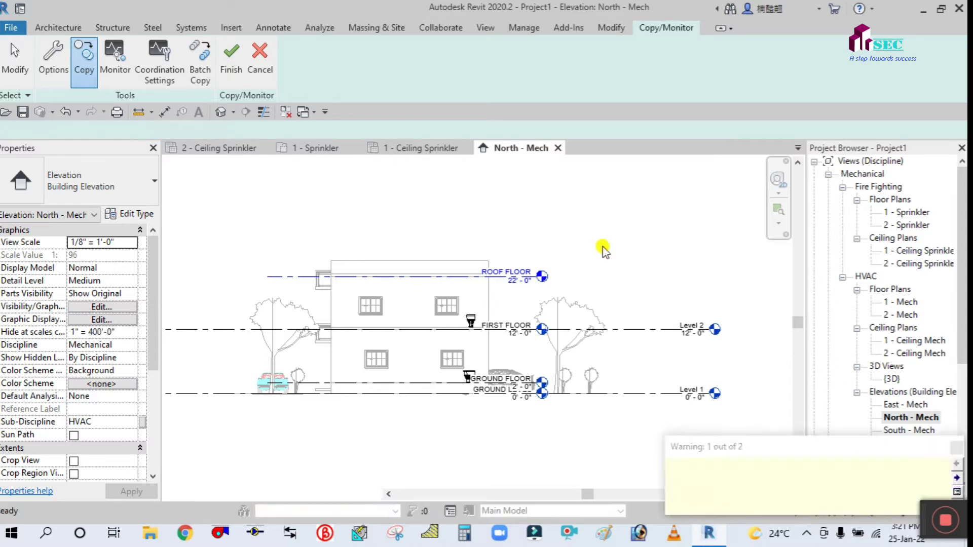
# Step: Extend the copied ROOF FLOOR level line so its head aligns with the heads of Level 1 and Level 2
pyautogui.click(557, 276)
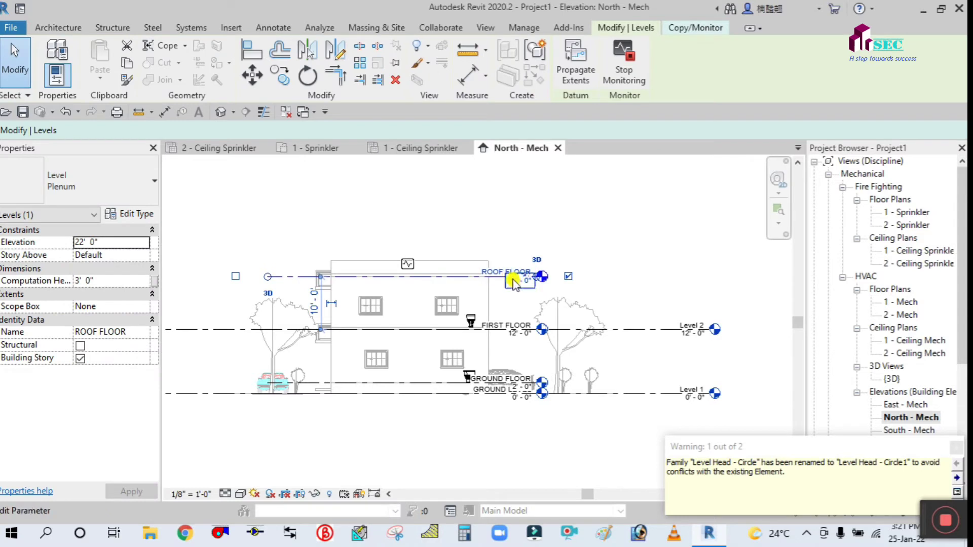
pyautogui.moveTo(539, 277); pyautogui.dragTo(714, 276)
pyautogui.click(610, 236)
pyautogui.scroll(2, 603, 236)
pyautogui.moveTo(603, 236); pyautogui.dragTo(470, 252, button='middle')
pyautogui.scroll(-2, 470, 252)
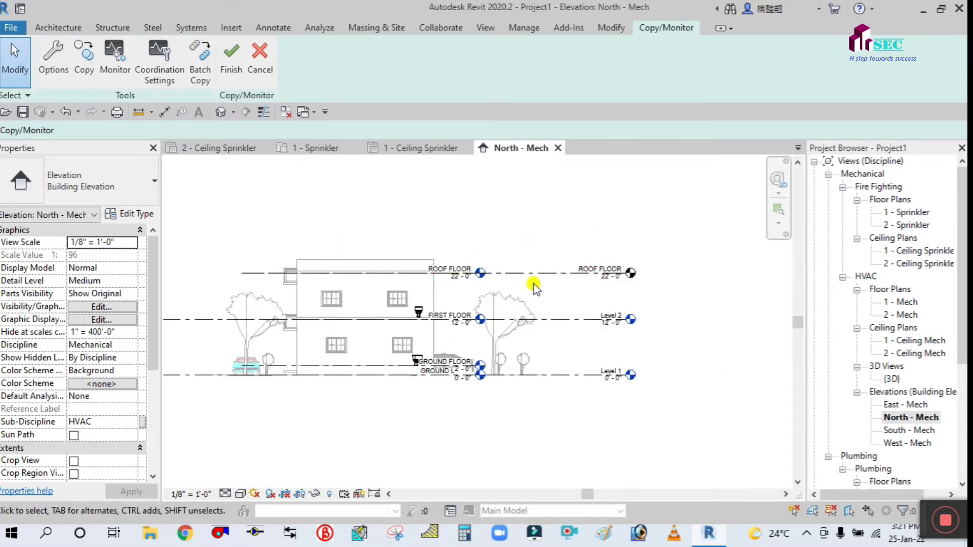
# Step: Examine the copied ROOF FLOOR level head and compare it with the Level 1, Level 2 and linked model level heads
pyautogui.scroll(1, 525, 273)
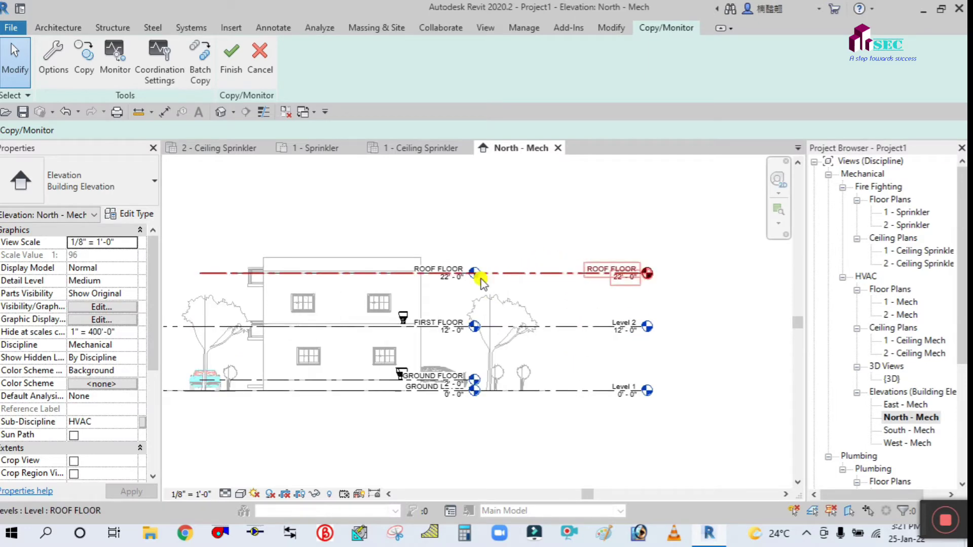
pyautogui.scroll(1, 627, 261)
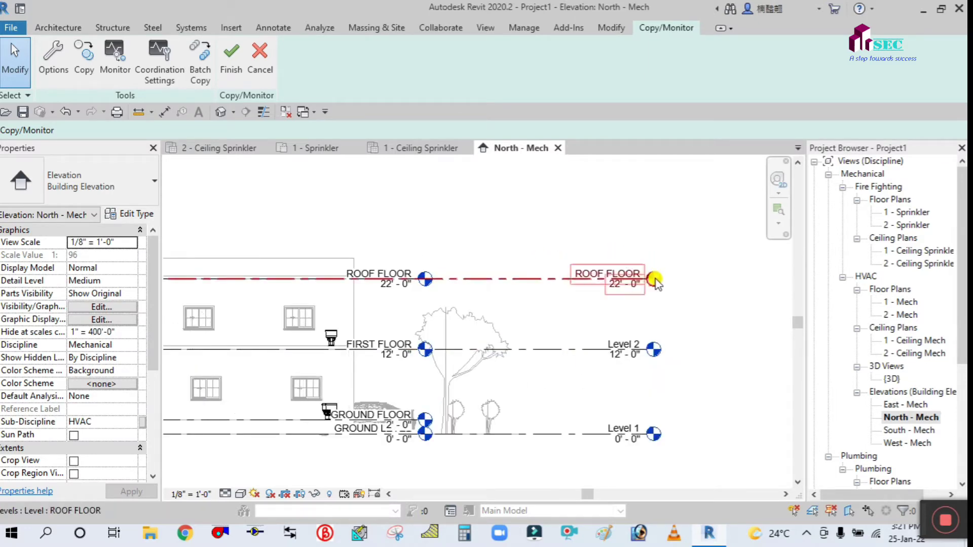
pyautogui.scroll(1, 666, 299)
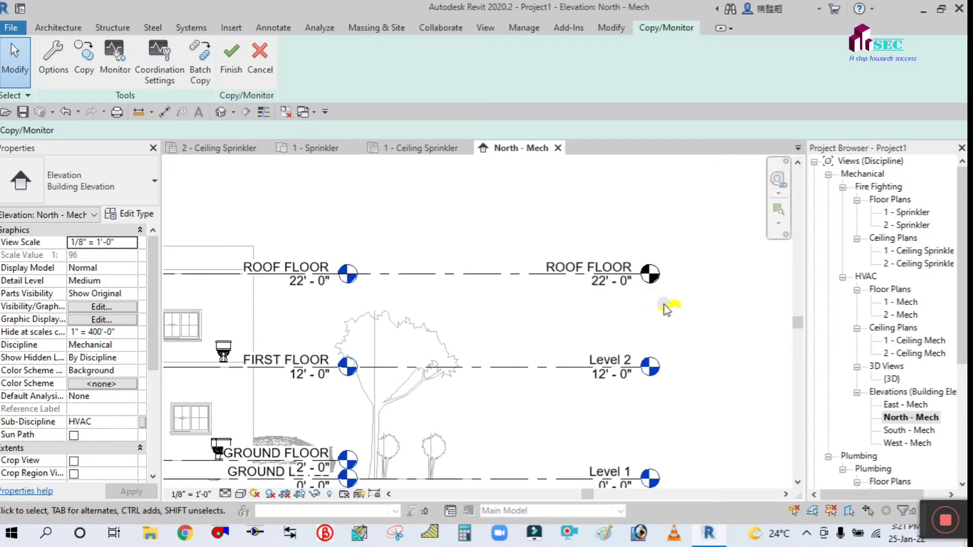
pyautogui.scroll(1, 666, 308)
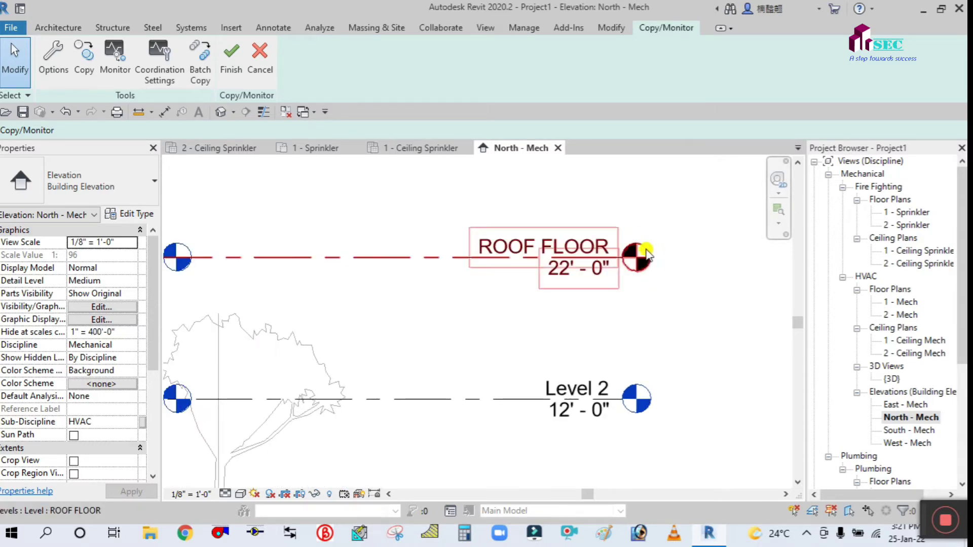
pyautogui.scroll(-2, 636, 259)
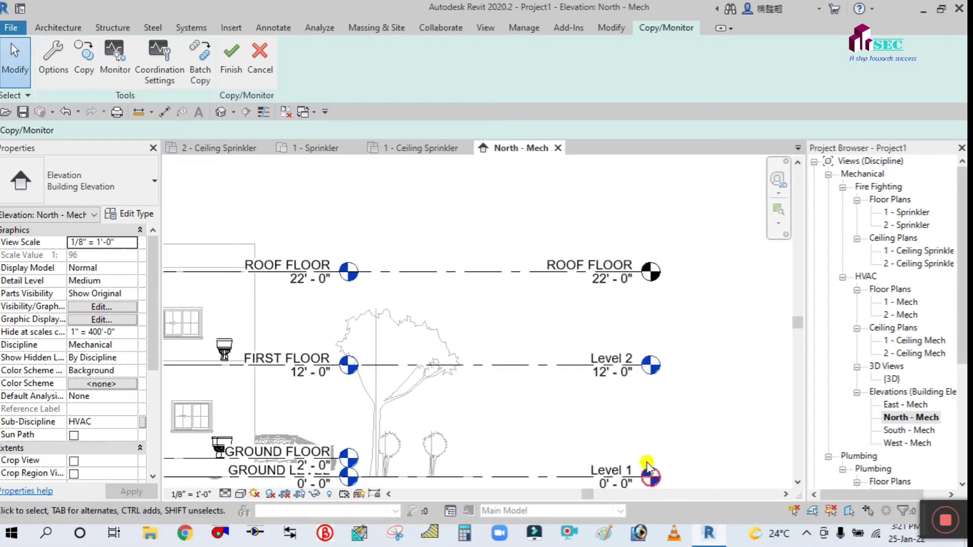
pyautogui.scroll(1, 664, 426)
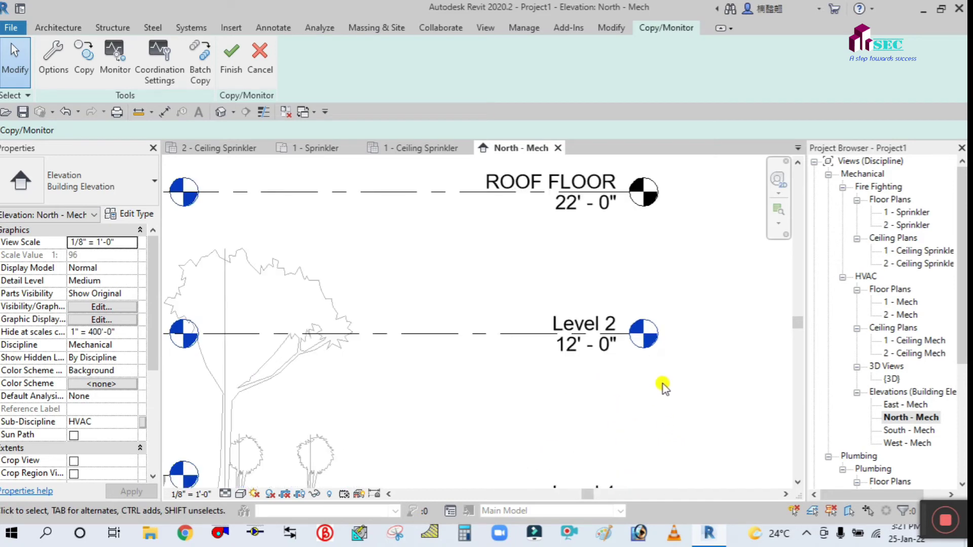
pyautogui.scroll(-1, 663, 387)
pyautogui.scroll(-1, 582, 386)
pyautogui.moveTo(517, 397); pyautogui.dragTo(541, 403, button='middle')
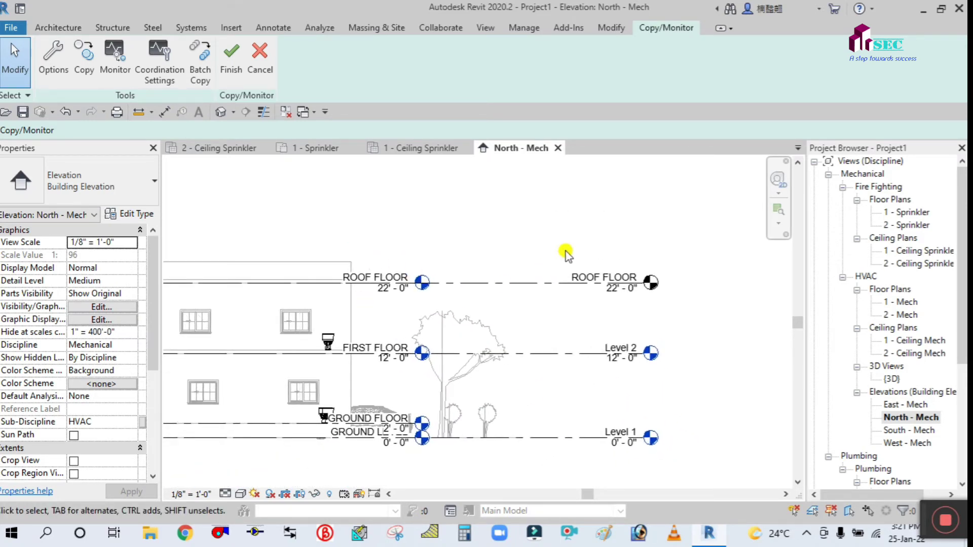
pyautogui.moveTo(486, 263); pyautogui.dragTo(545, 277, button='middle')
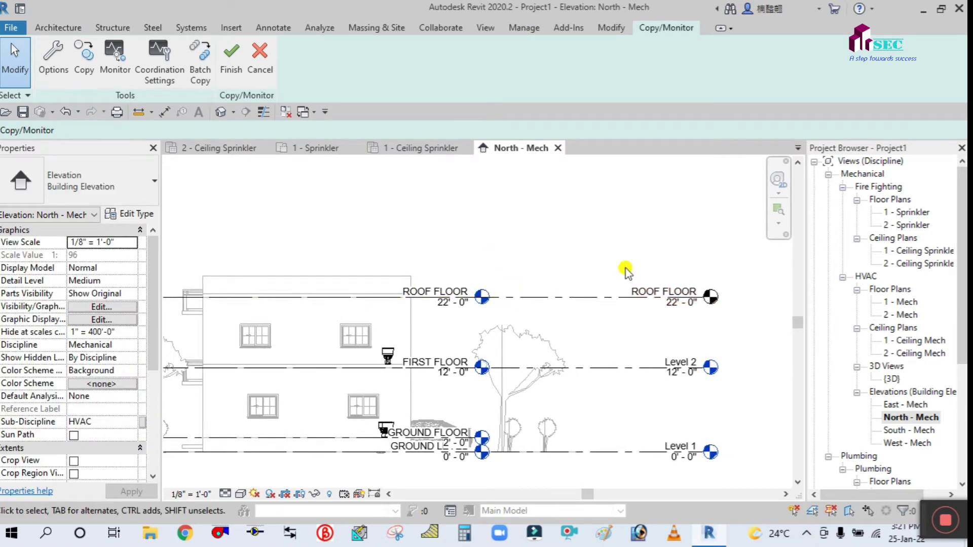
pyautogui.scroll(-1, 625, 268)
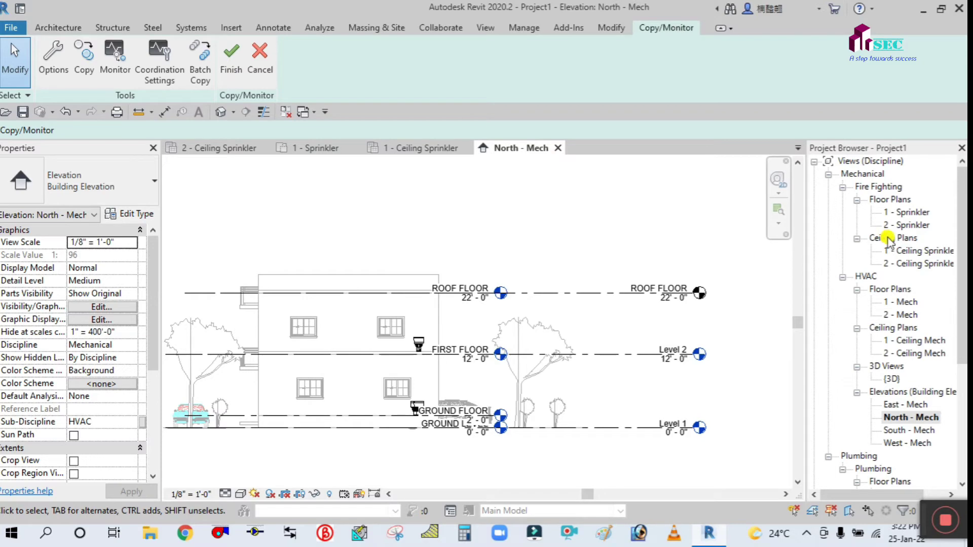
# Step: Create a floor plan view for the ROOF FLOOR level and finish the Copy/Monitor session
pyautogui.doubleClick(901, 212)
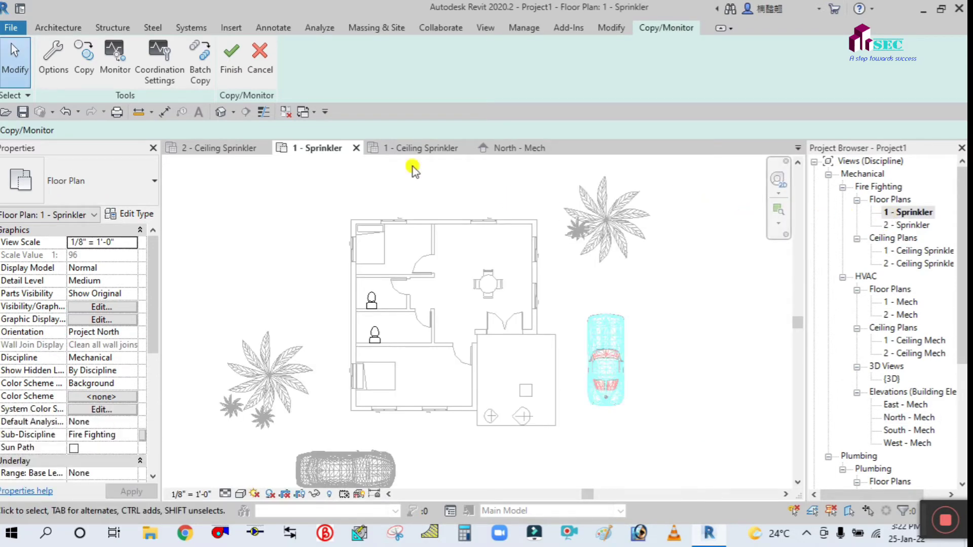
pyautogui.click(490, 27)
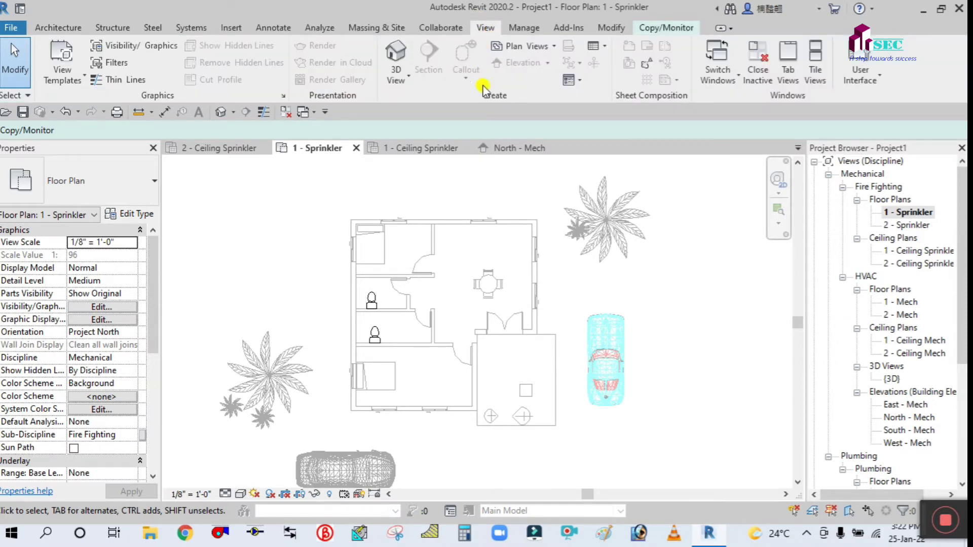
pyautogui.click(556, 50)
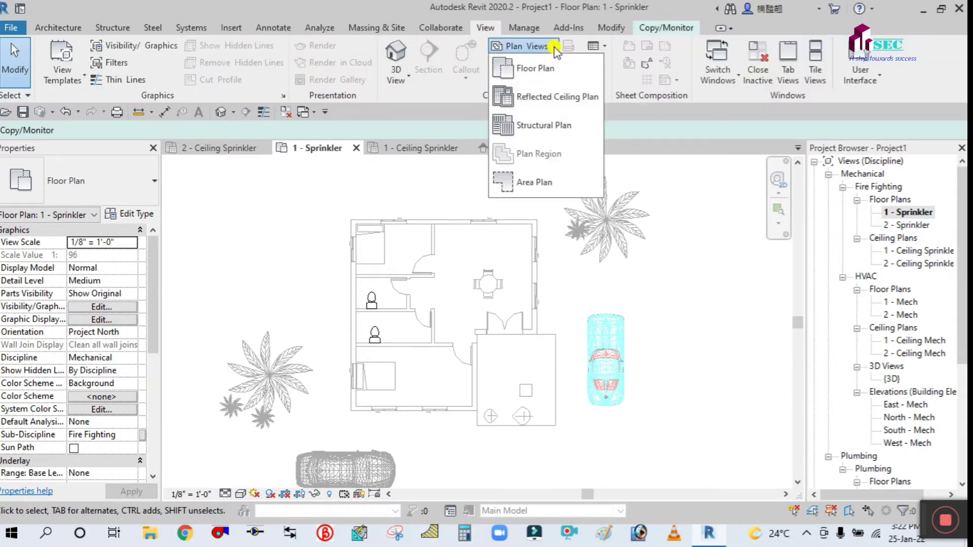
pyautogui.click(527, 68)
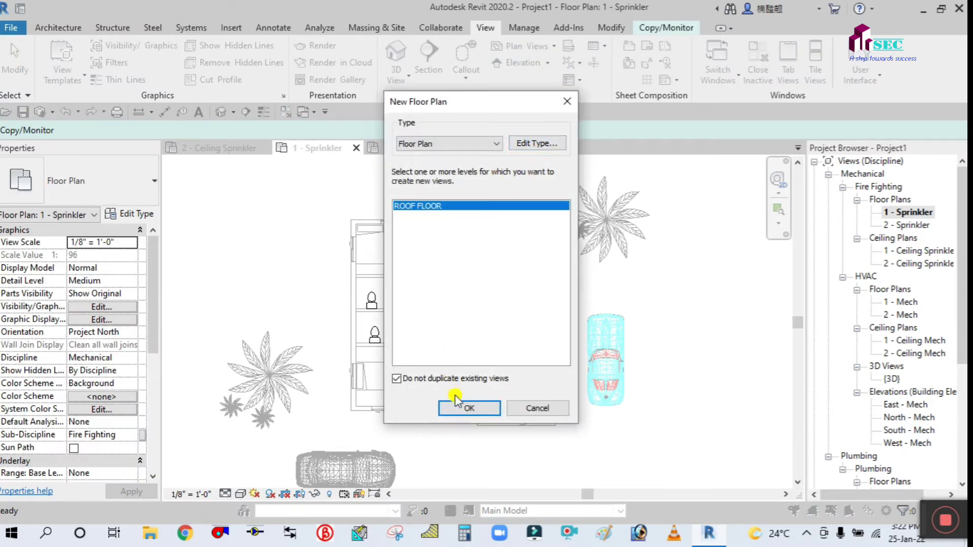
pyautogui.click(467, 409)
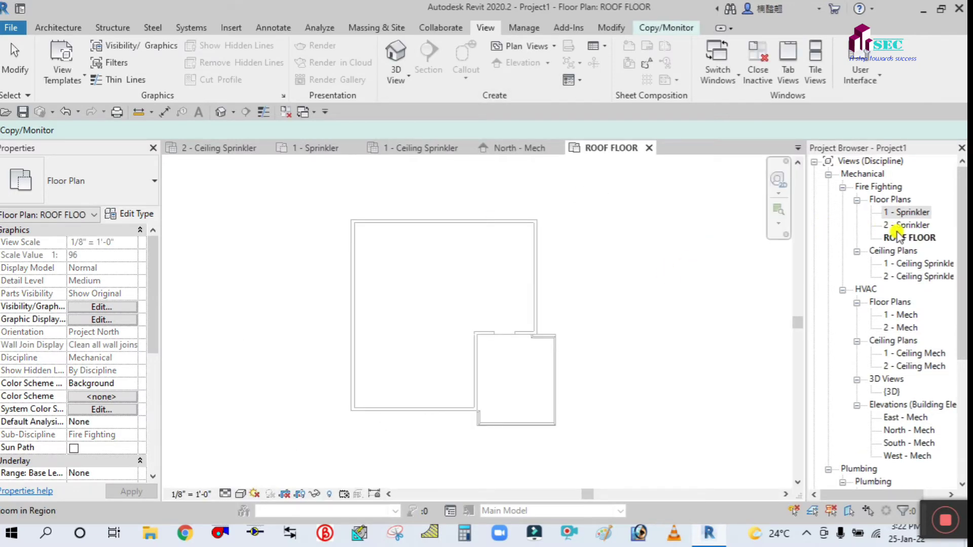
pyautogui.click(898, 238)
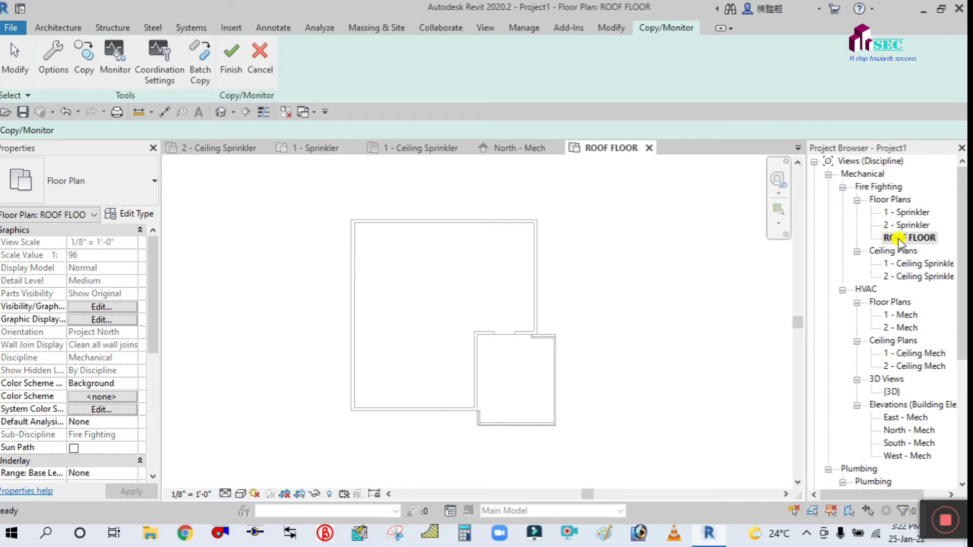
pyautogui.click(911, 225)
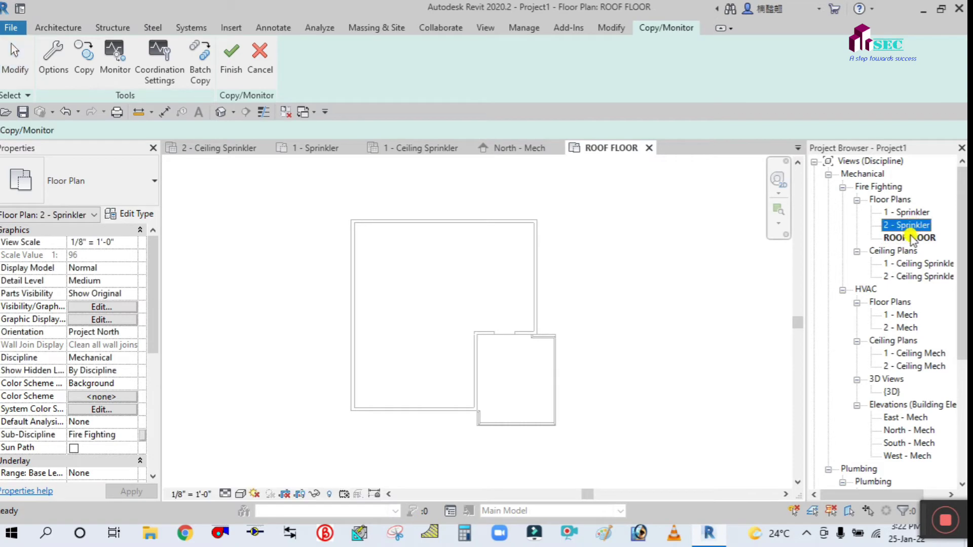
pyautogui.click(910, 236)
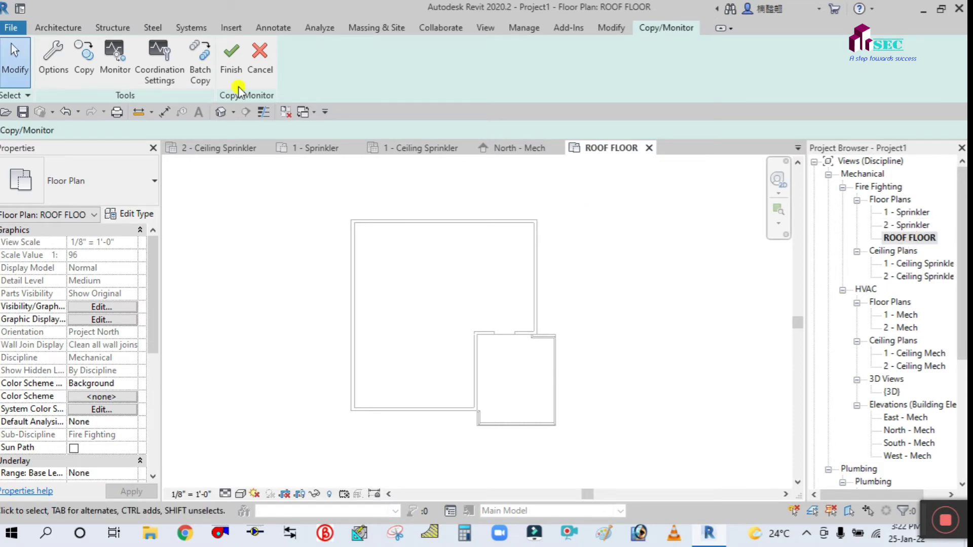
pyautogui.click(231, 57)
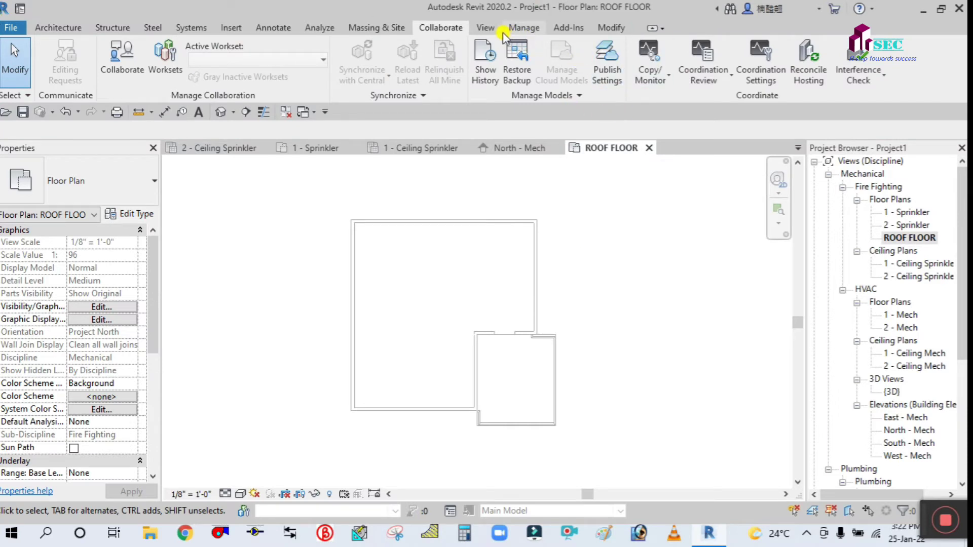
# Step: Create a reflected ceiling plan for ROOF FLOOR after checking the Ceiling Plan type's view template, and return to the North - Mech elevation
pyautogui.click(485, 27)
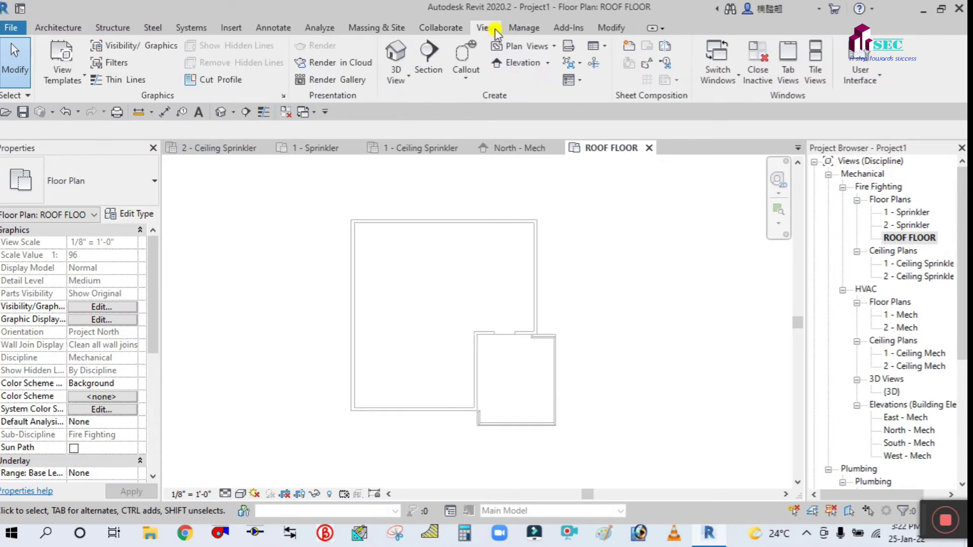
pyautogui.click(557, 51)
pyautogui.click(536, 112)
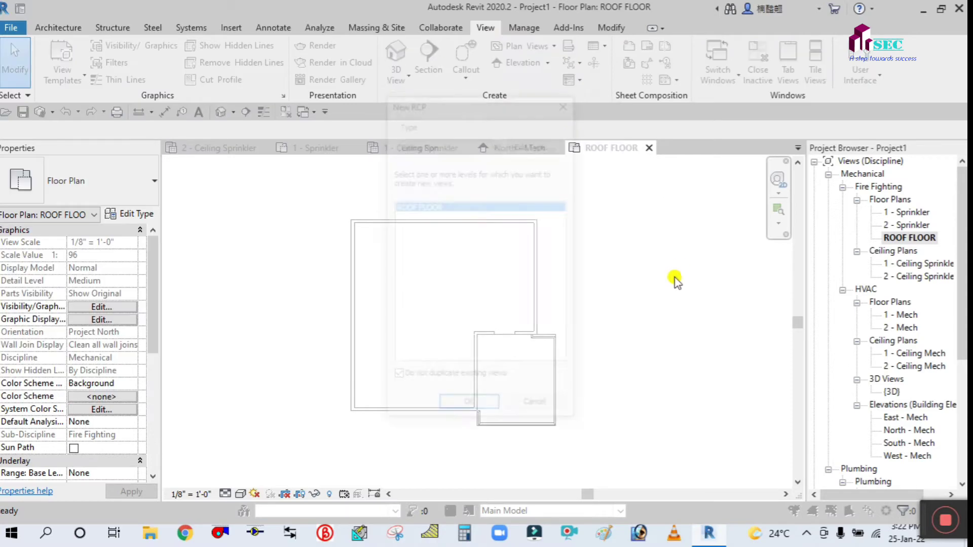
pyautogui.click(536, 144)
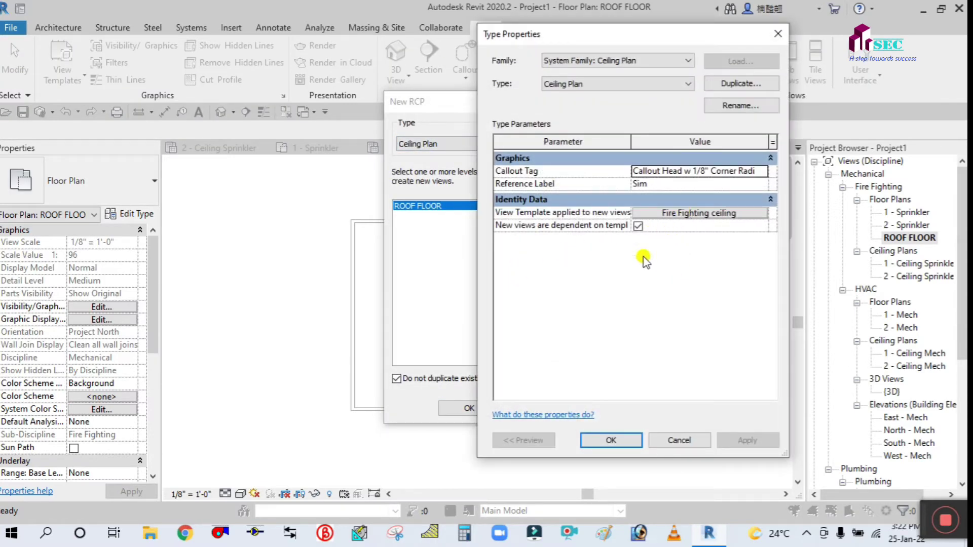
pyautogui.click(612, 440)
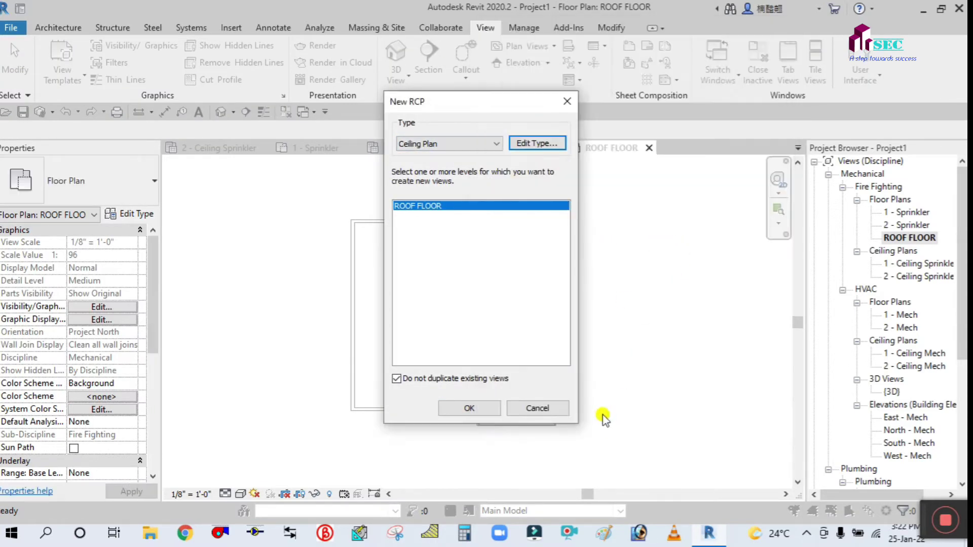
pyautogui.click(462, 408)
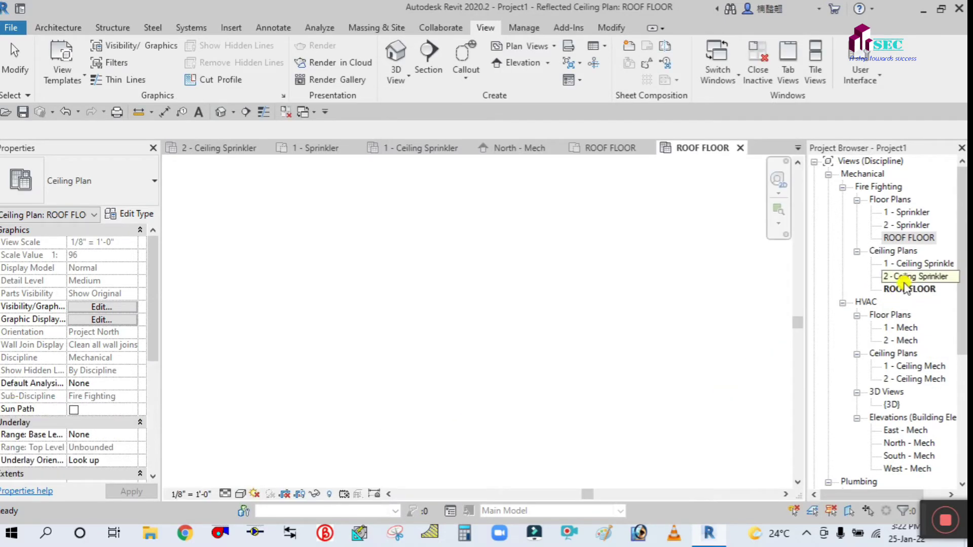
pyautogui.click(905, 288)
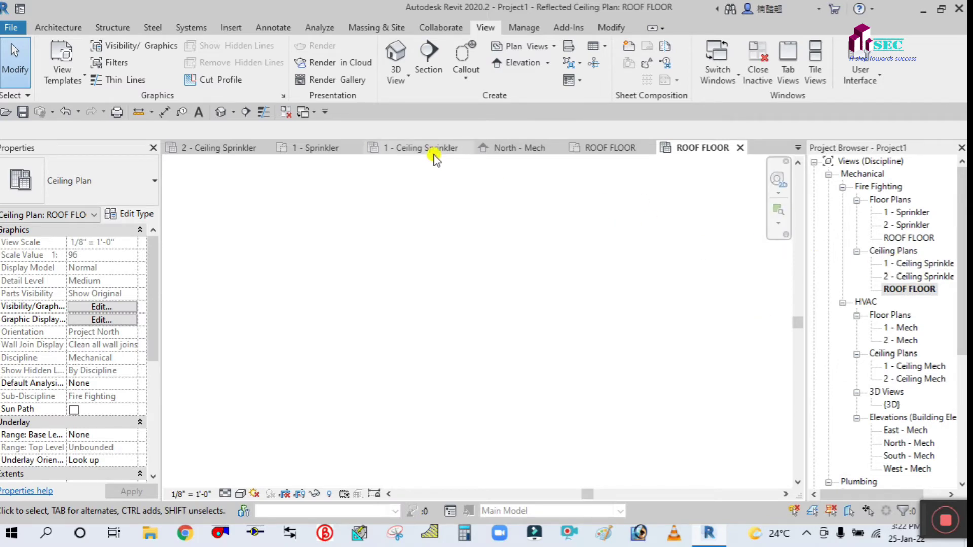
pyautogui.click(522, 147)
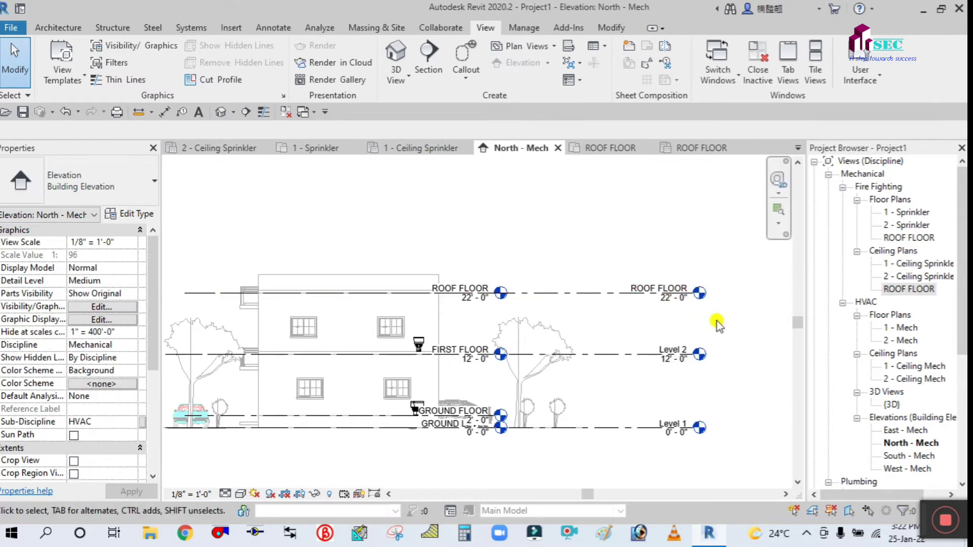
# Step: Check the ROOF FLOOR and Level 2 heads in the North - Mech elevation and open the 1 - Ceiling Sprinkler ceiling plan
pyautogui.scroll(5, 717, 322)
pyautogui.scroll(2, 552, 234)
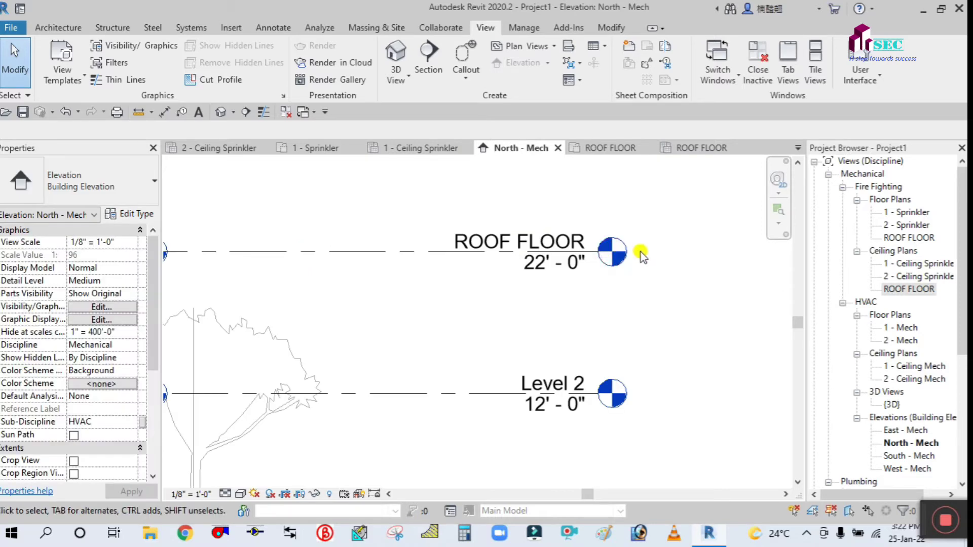
pyautogui.scroll(-5, 644, 299)
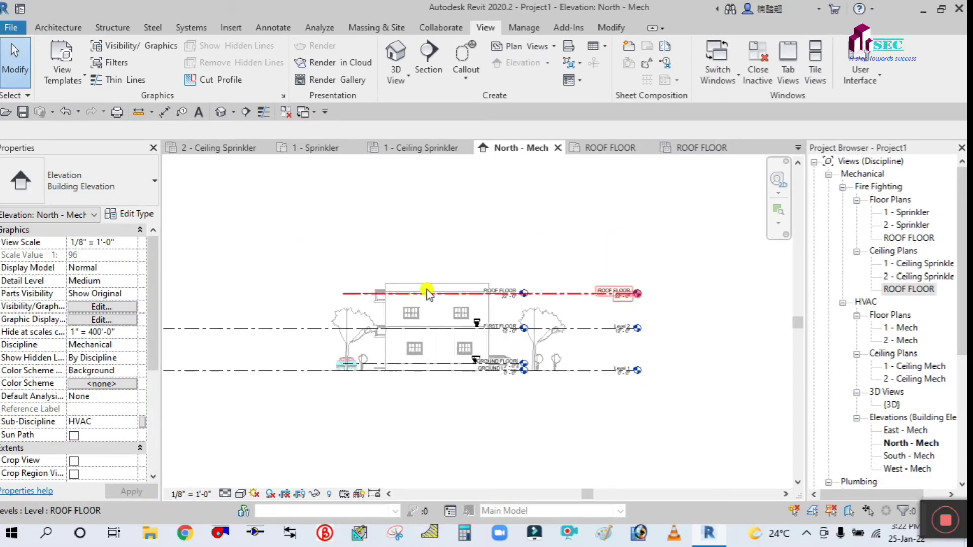
pyautogui.scroll(2, 430, 246)
pyautogui.moveTo(486, 233); pyautogui.dragTo(423, 234, button='middle')
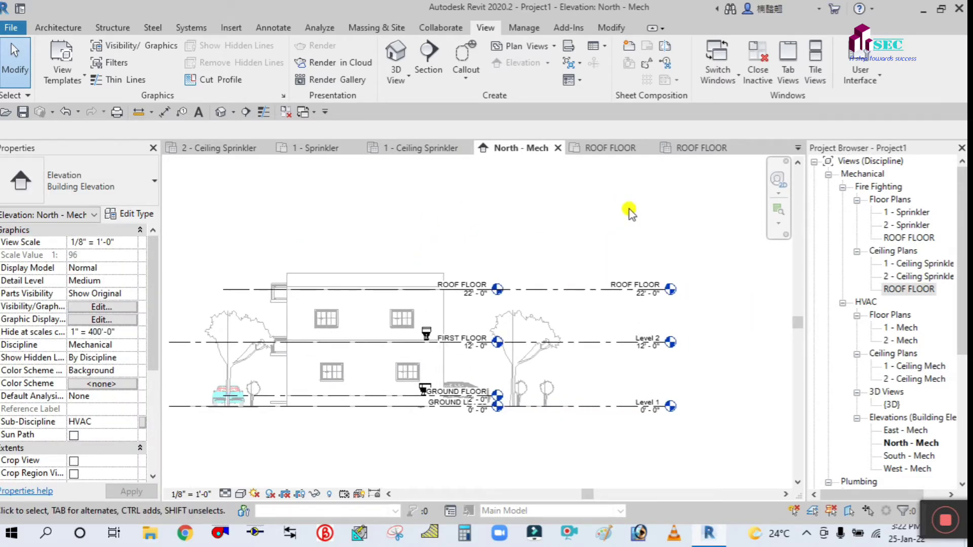
pyautogui.click(912, 264)
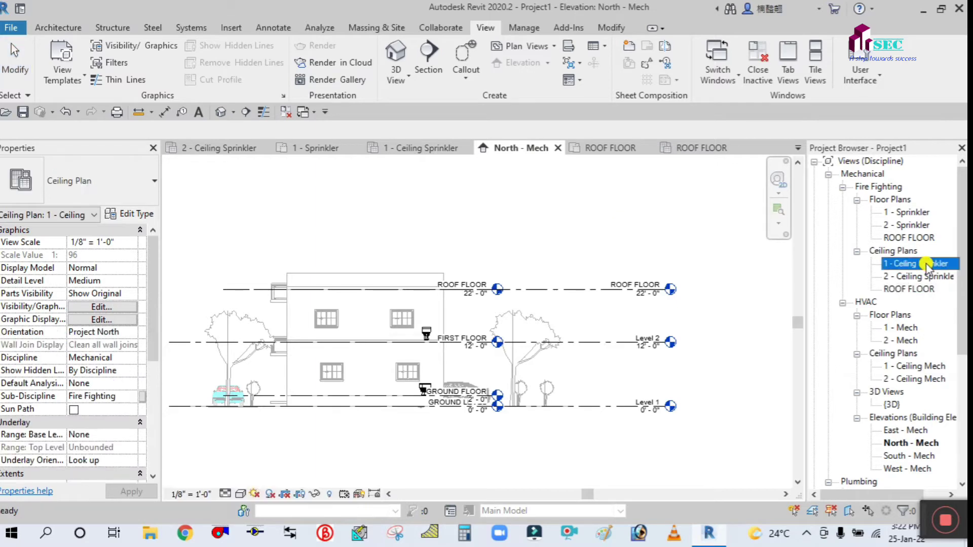
pyautogui.doubleClick(926, 264)
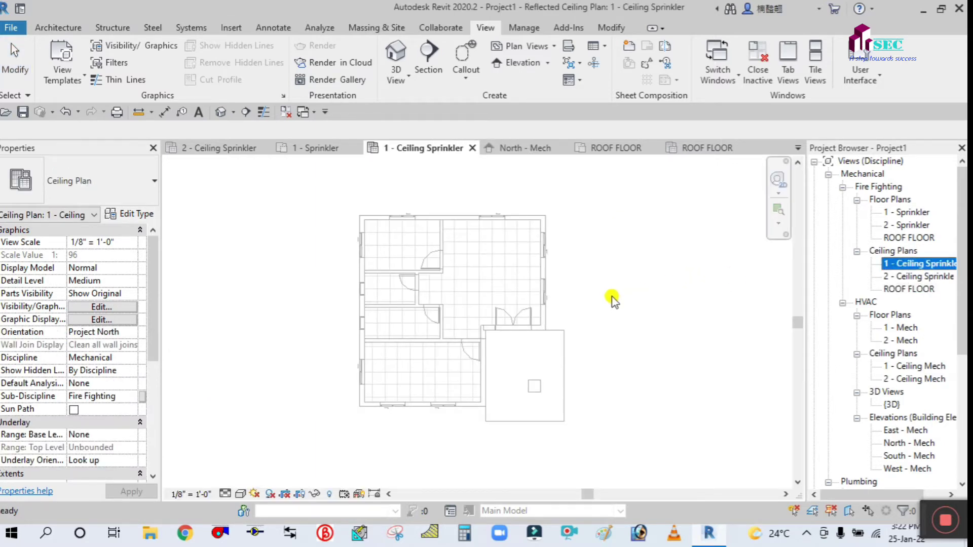
# Step: Examine the ceiling grids in the rooms of the 1 - Ceiling Sprinkler plan
pyautogui.scroll(2, 625, 295)
pyautogui.scroll(-2, 651, 309)
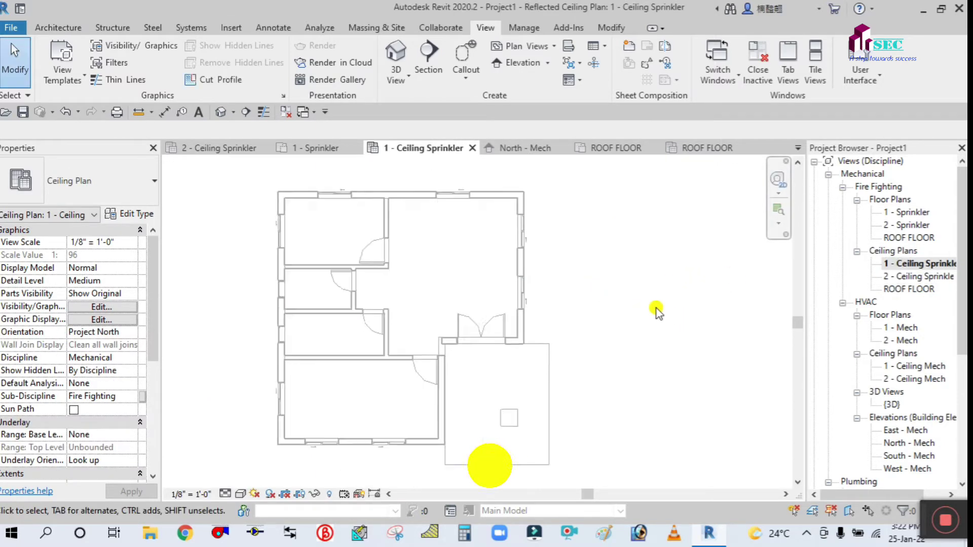
pyautogui.scroll(1, 643, 304)
pyautogui.scroll(1, 421, 198)
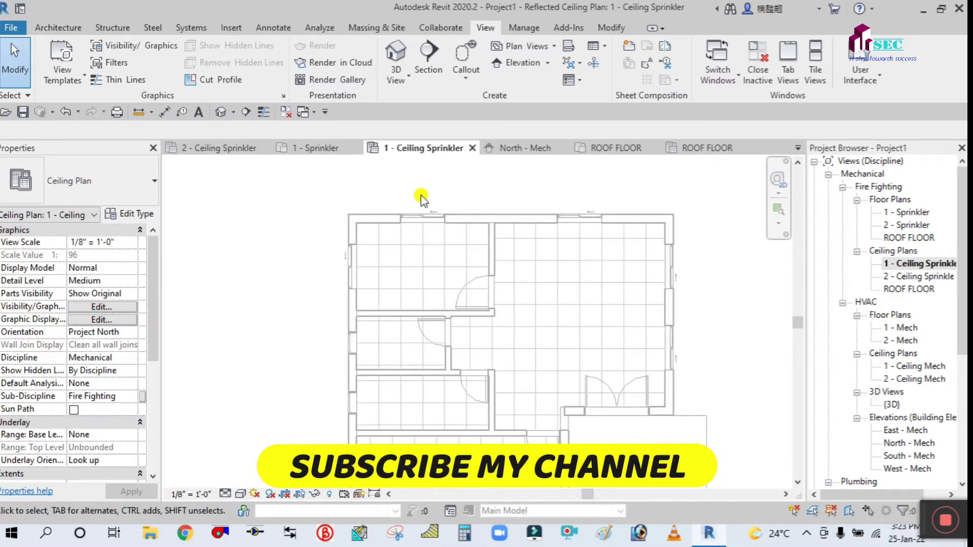
pyautogui.scroll(1, 420, 198)
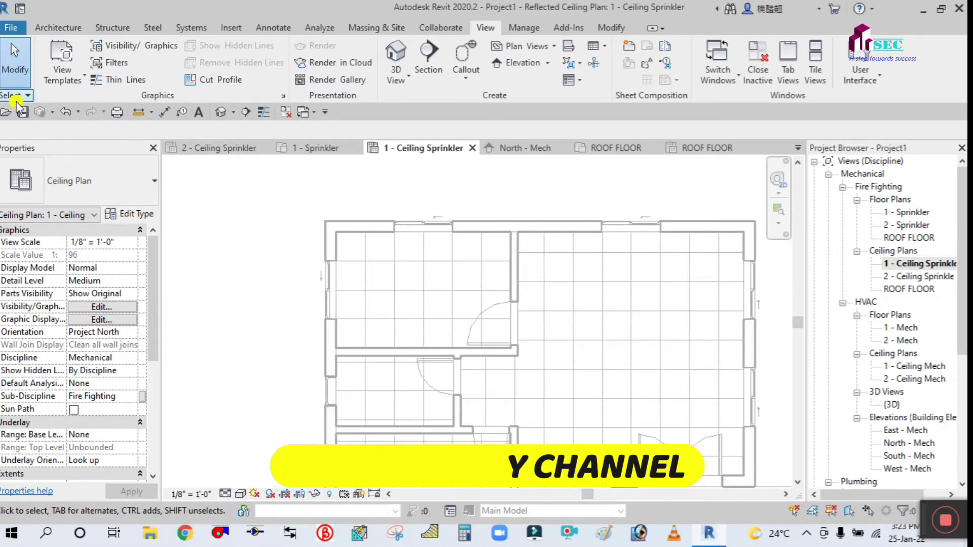
pyautogui.scroll(-4, 690, 286)
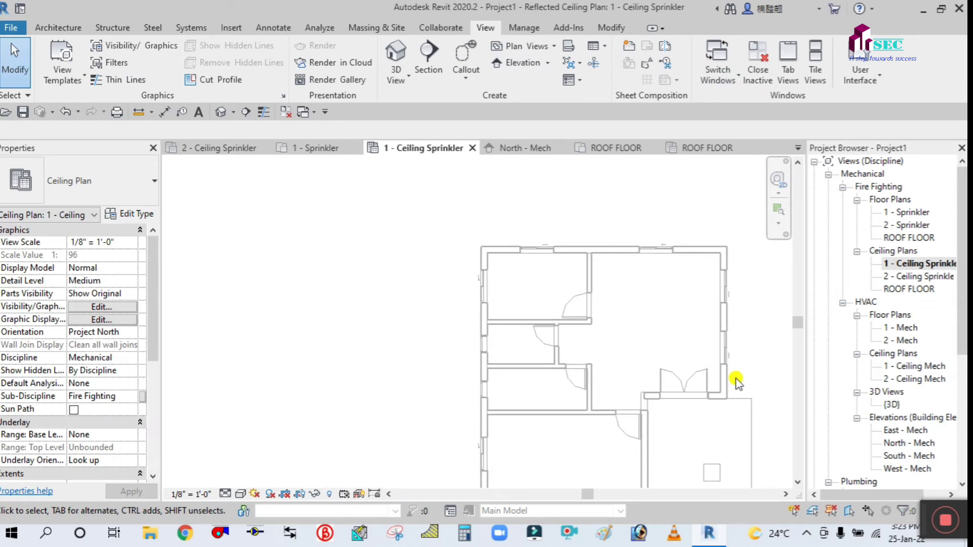
pyautogui.moveTo(548, 294); pyautogui.dragTo(646, 324, button='middle')
pyautogui.scroll(1, 499, 242)
pyautogui.scroll(1, 499, 242)
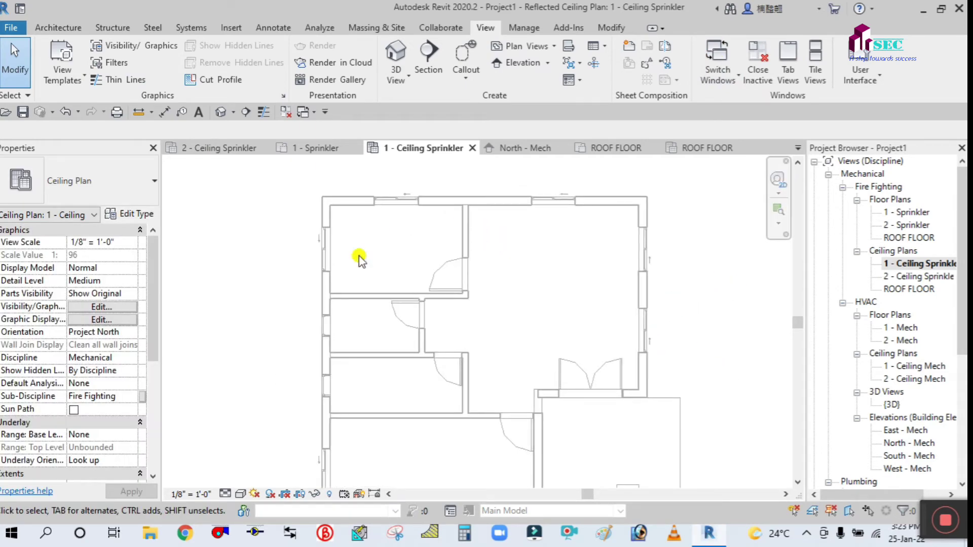
pyautogui.click(931, 265)
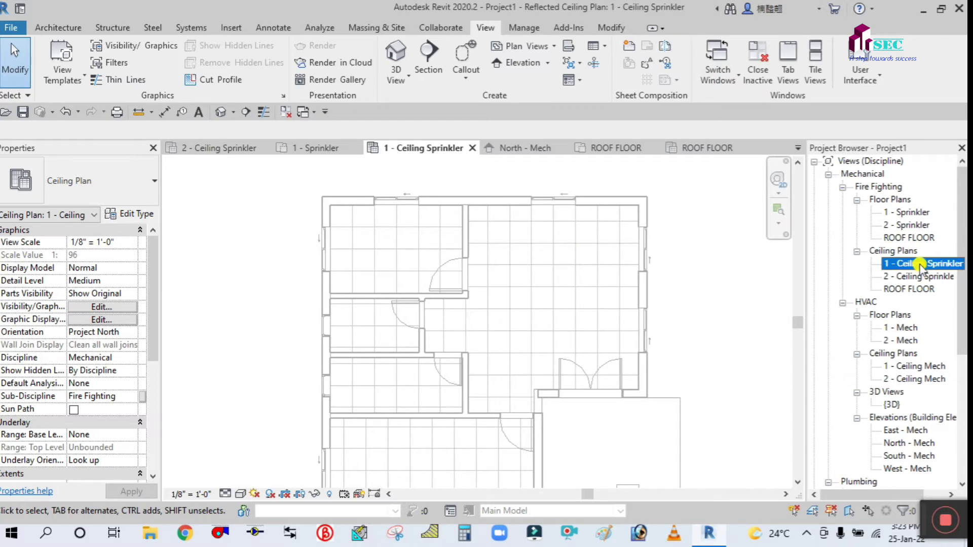
pyautogui.scroll(1, 483, 247)
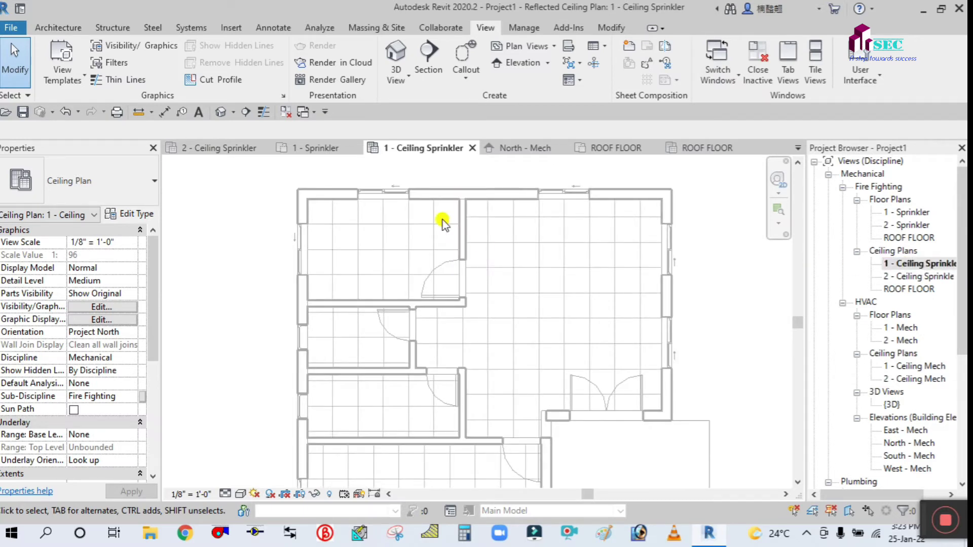
pyautogui.moveTo(732, 299); pyautogui.dragTo(691, 306, button='middle')
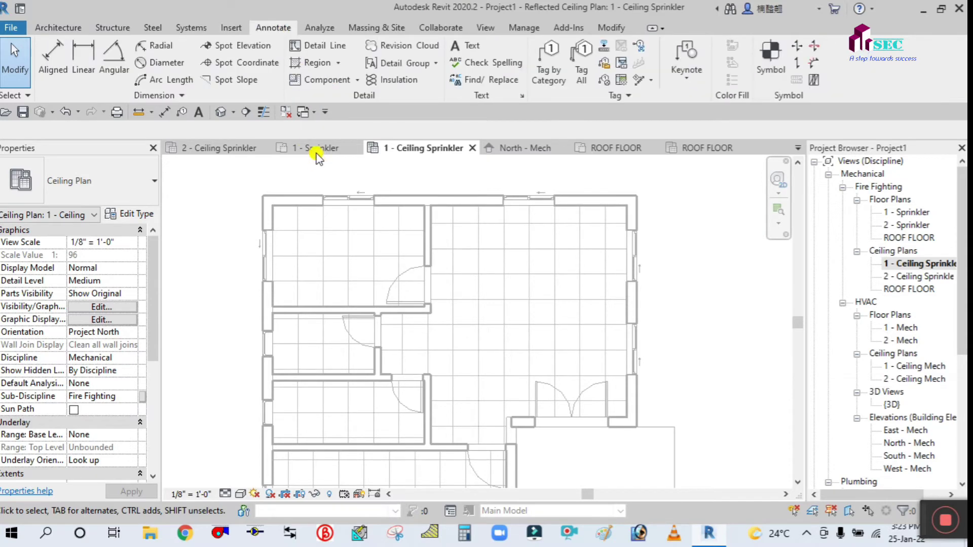
# Step: Place a spot elevation on the ceiling of the large room, with its symbol just outside the east wall
pyautogui.click(257, 45)
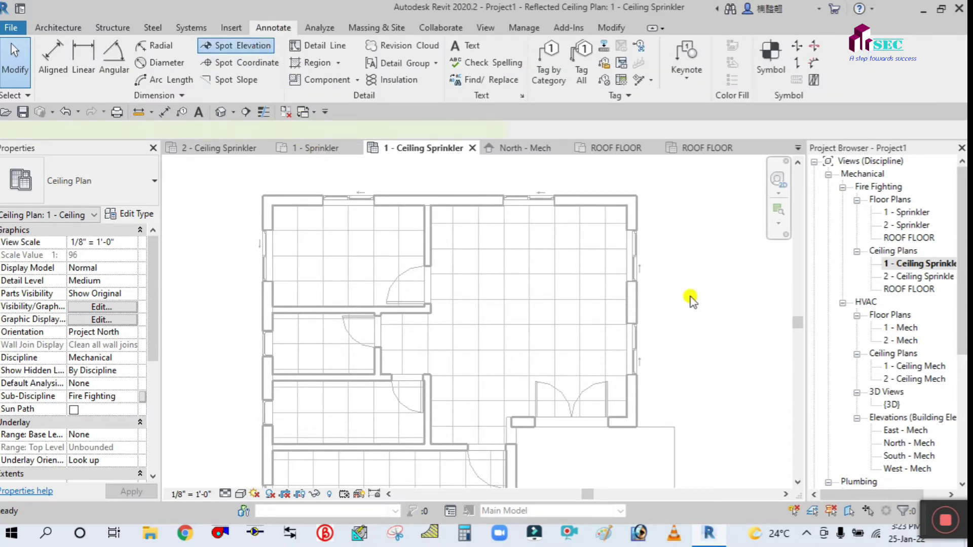
pyautogui.click(666, 328)
pyautogui.click(3, 67)
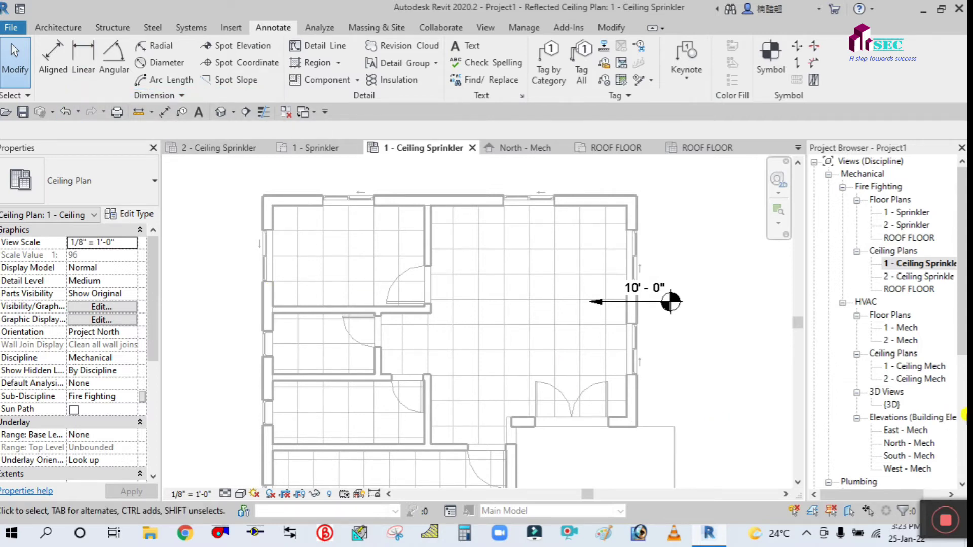
pyautogui.moveTo(905, 512)
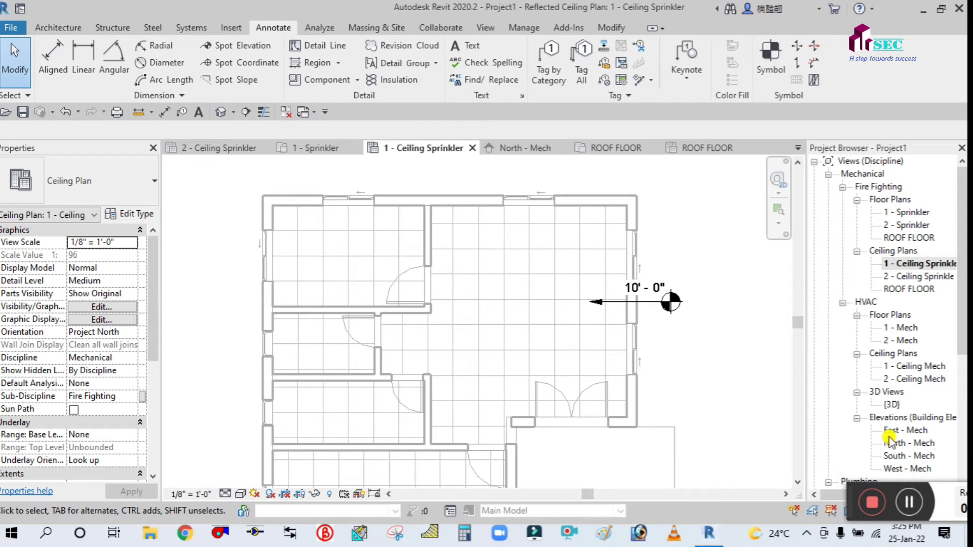
pyautogui.moveTo(851, 491); pyautogui.dragTo(933, 501)
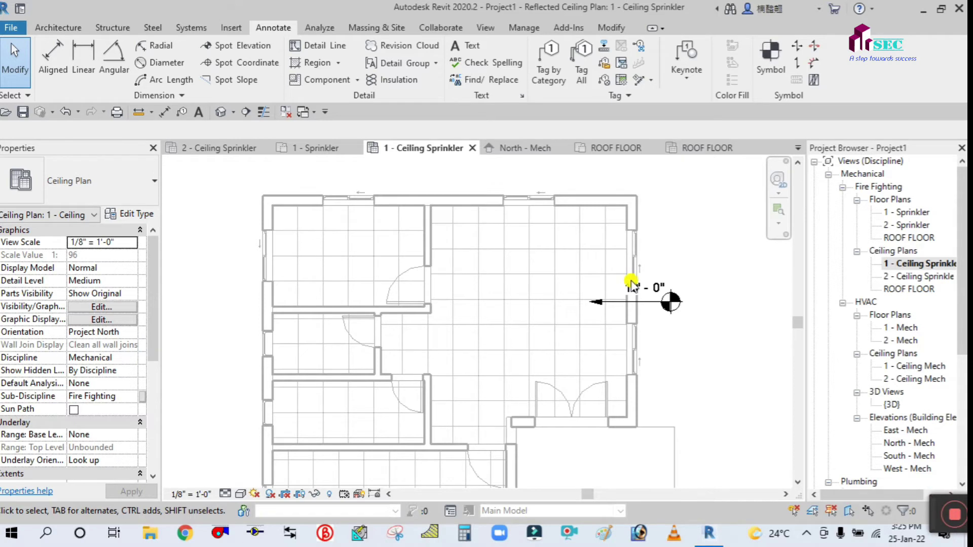
pyautogui.scroll(4, 631, 283)
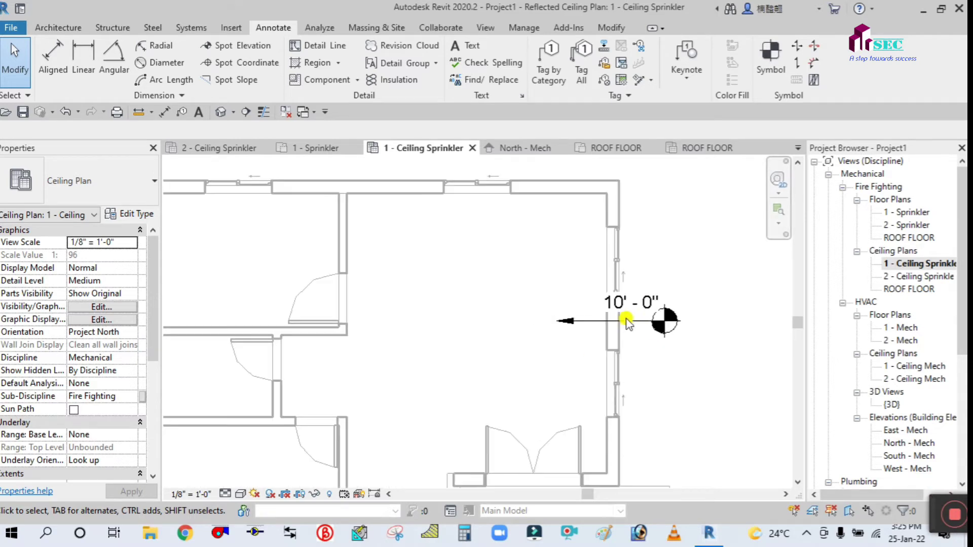
pyautogui.scroll(-2, 657, 374)
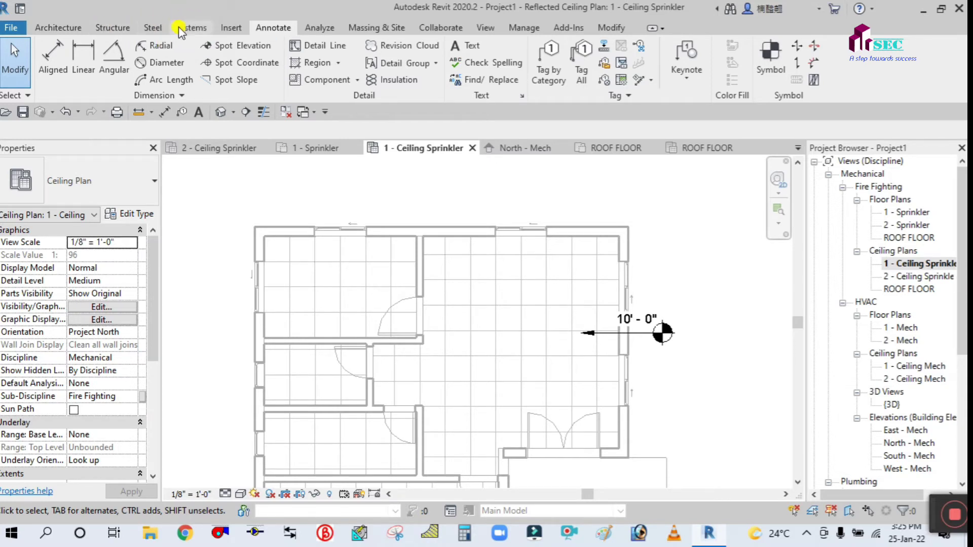
# Step: Start placing a sprinkler and choose the 1/2" Pendent type of the Sprinkler - Pendent - Hosted family
pyautogui.click(202, 29)
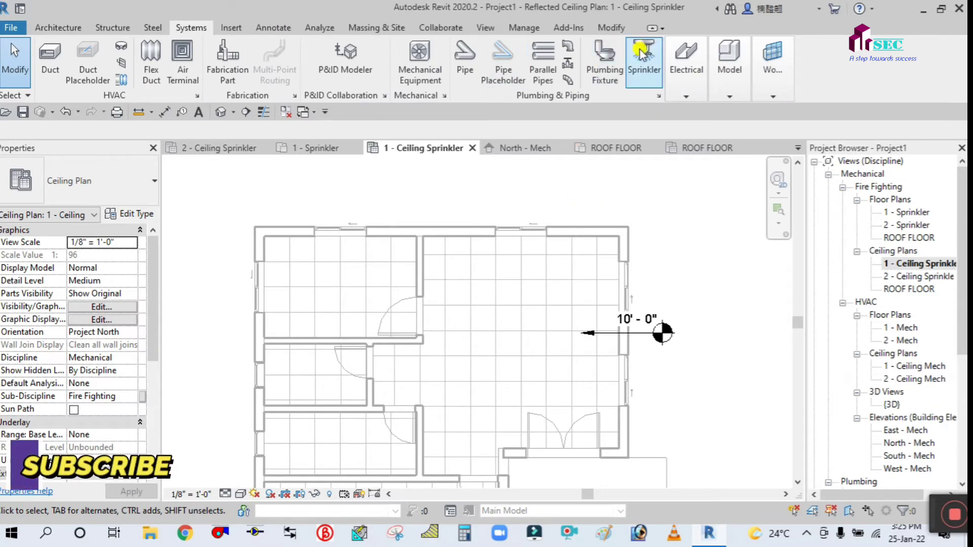
pyautogui.click(641, 50)
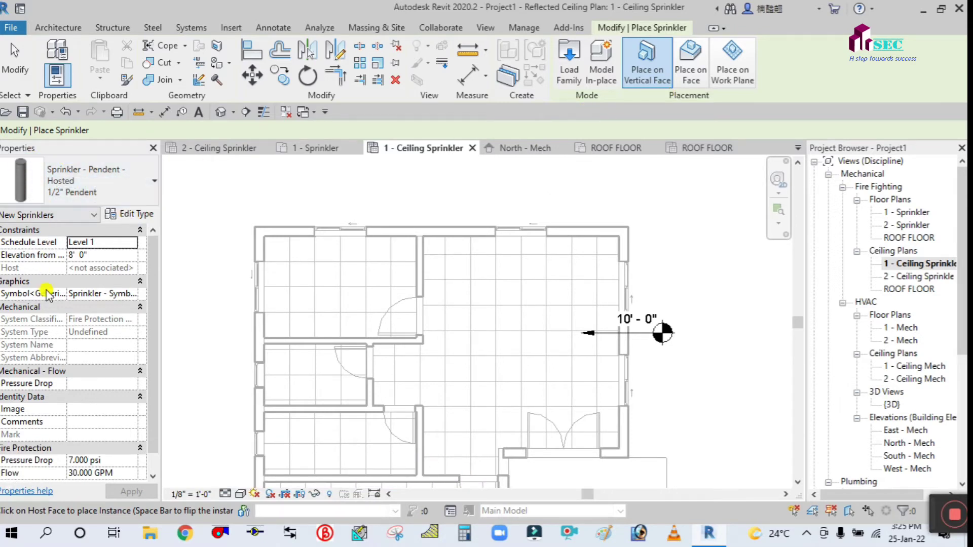
pyautogui.click(136, 190)
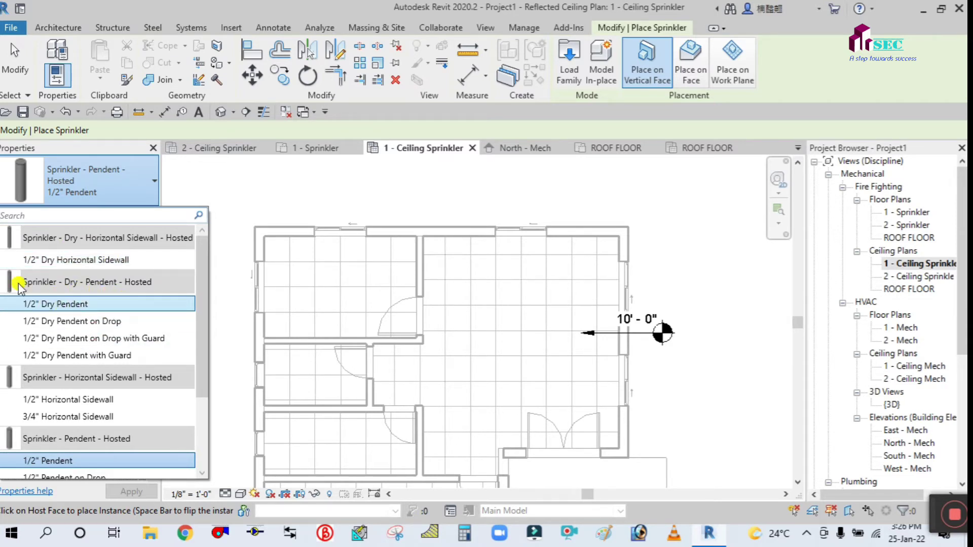
pyautogui.scroll(-2, 86, 355)
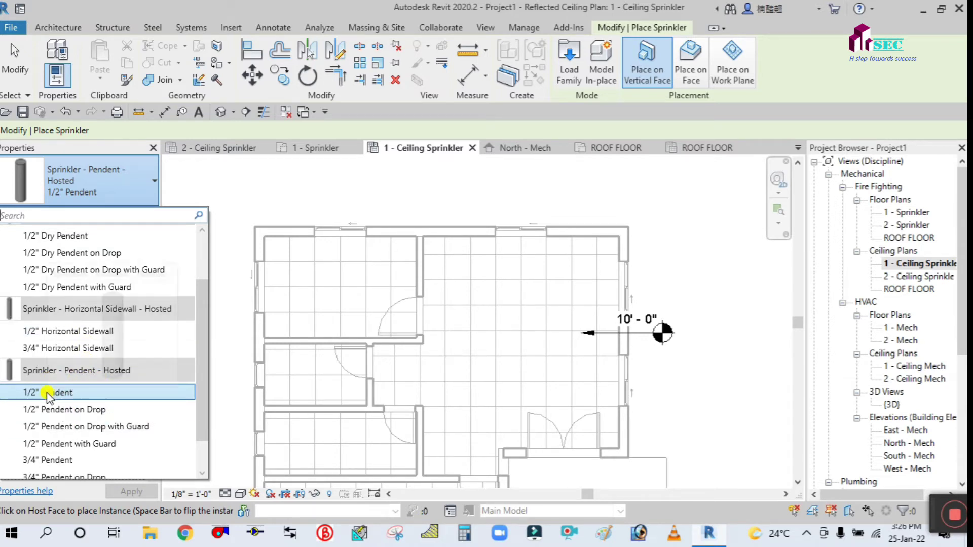
pyautogui.moveTo(47, 392)
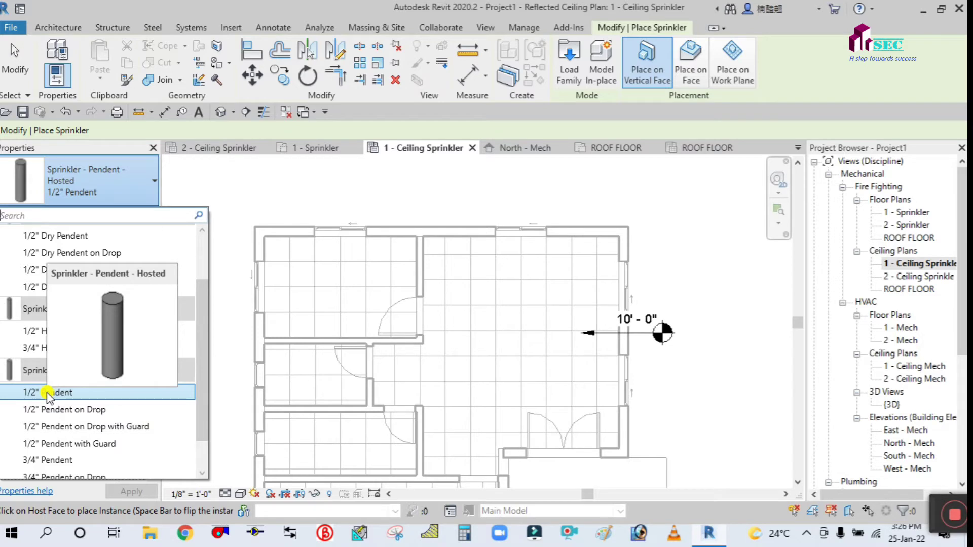
pyautogui.click(46, 392)
# Step: Try to place the pendent sprinkler on the large room's ceiling using Place on Vertical Face
pyautogui.click(665, 86)
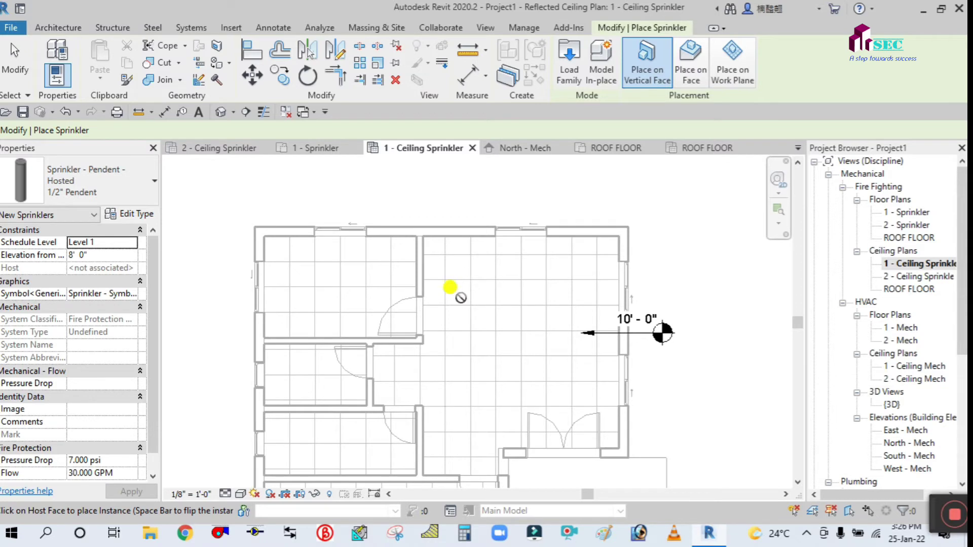
pyautogui.scroll(1, 460, 298)
pyautogui.scroll(1, 447, 275)
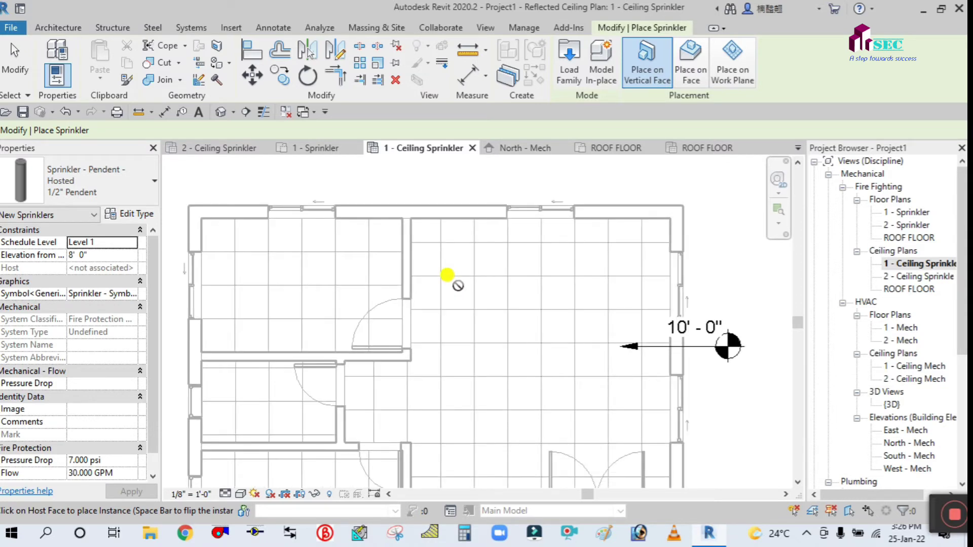
pyautogui.scroll(1, 451, 284)
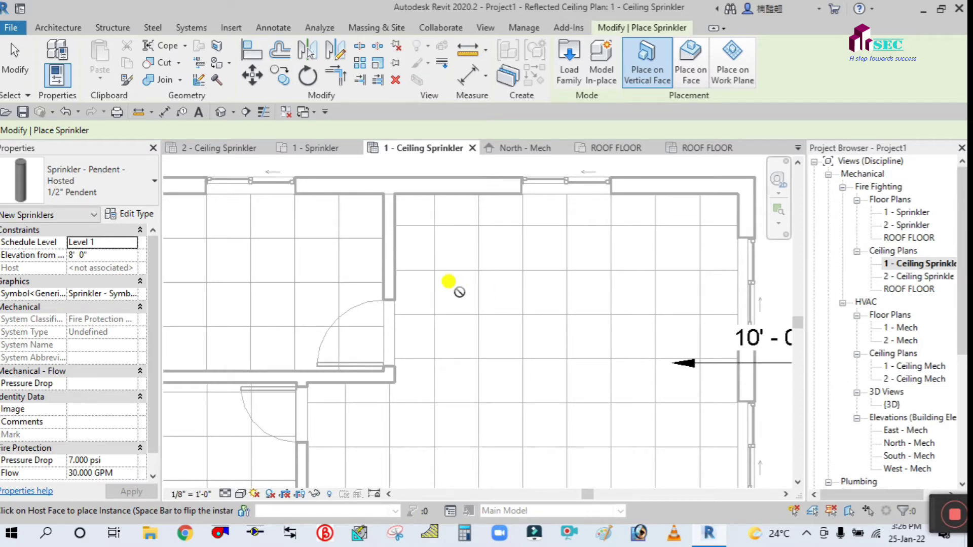
pyautogui.click(448, 281)
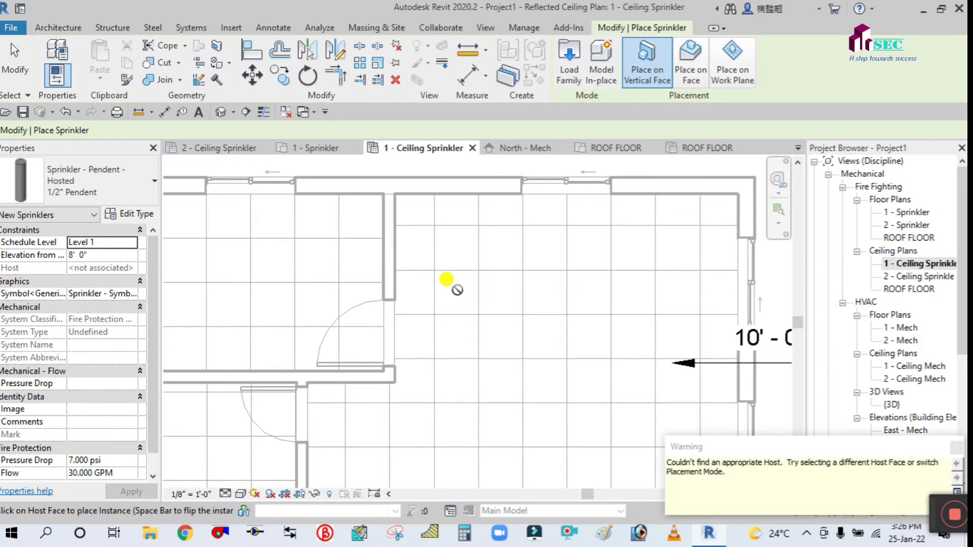
pyautogui.scroll(-1, 502, 269)
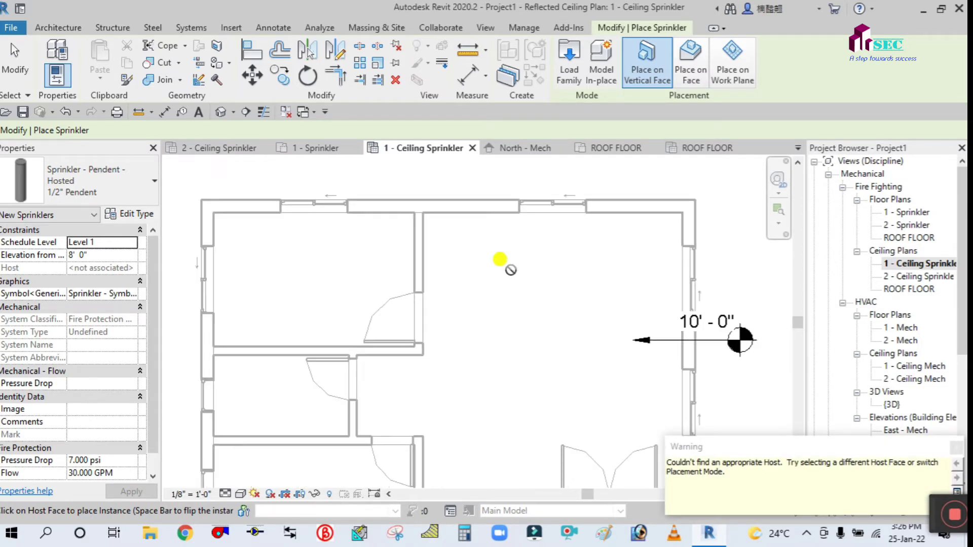
pyautogui.click(953, 449)
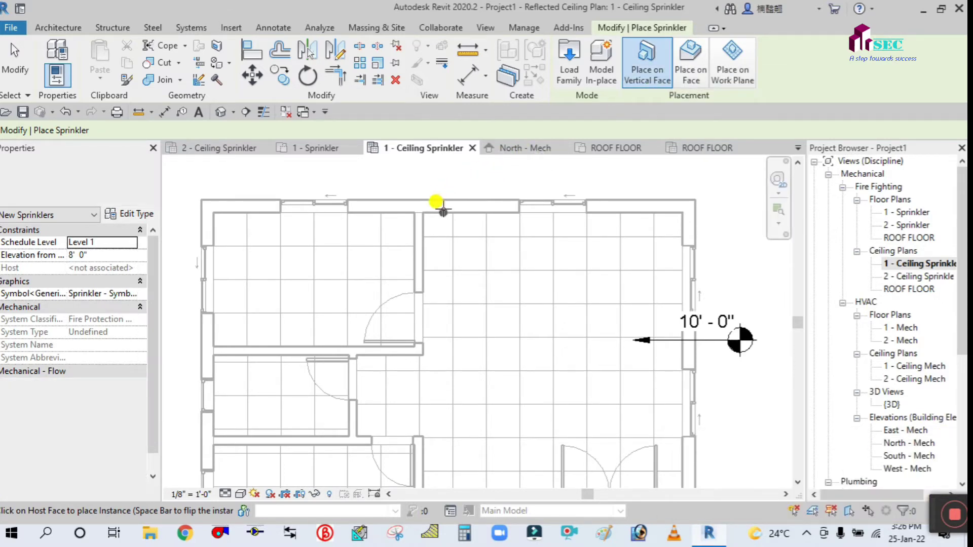
# Step: Switch the placement to Place on Face and place a 1/2" Pendent sprinkler on the northwest room's ceiling, near its west wall
pyautogui.scroll(2, 442, 211)
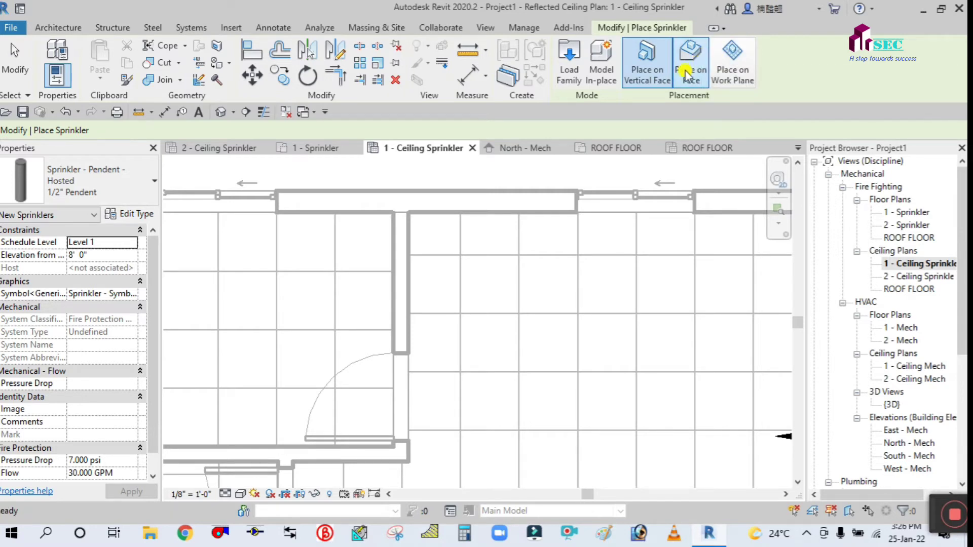
pyautogui.click(702, 60)
pyautogui.scroll(-2, 541, 224)
pyautogui.scroll(-2, 533, 253)
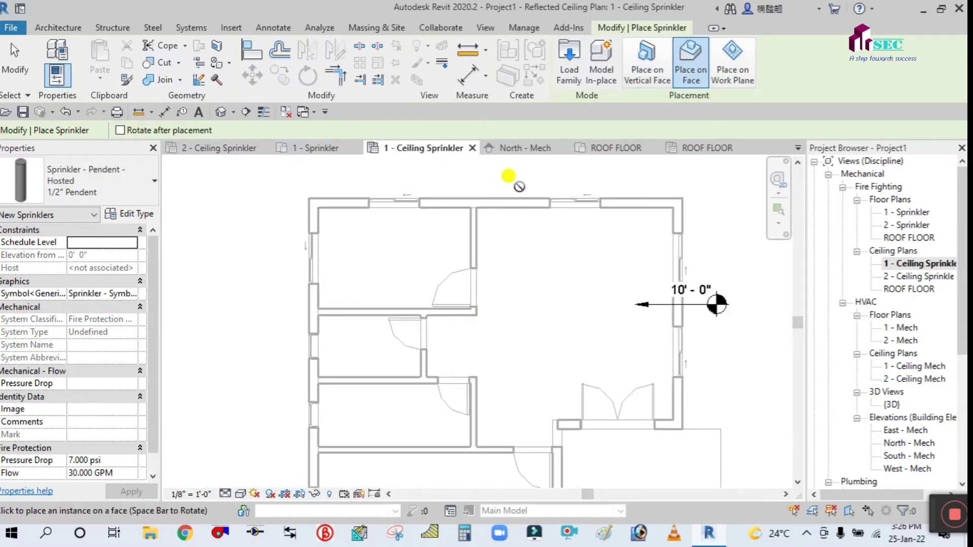
pyautogui.scroll(4, 342, 251)
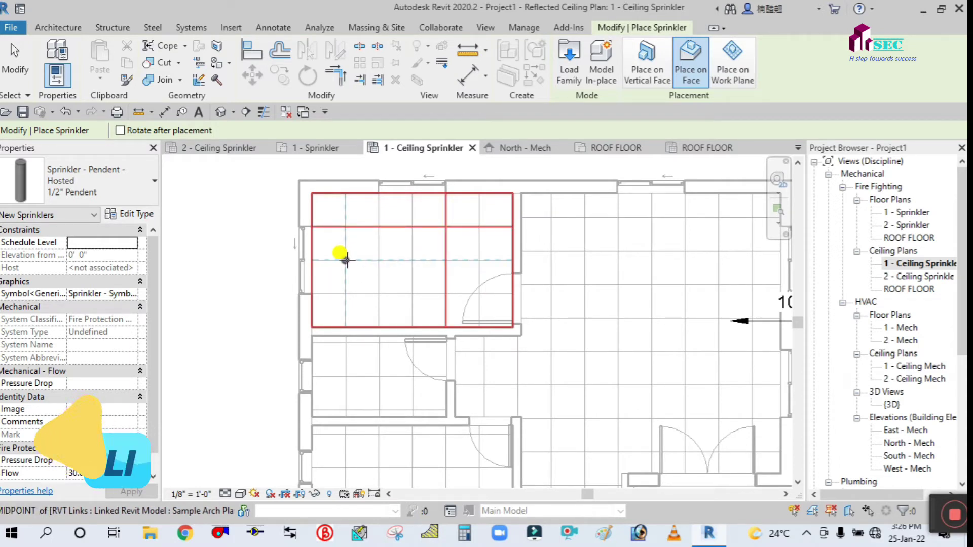
pyautogui.click(345, 260)
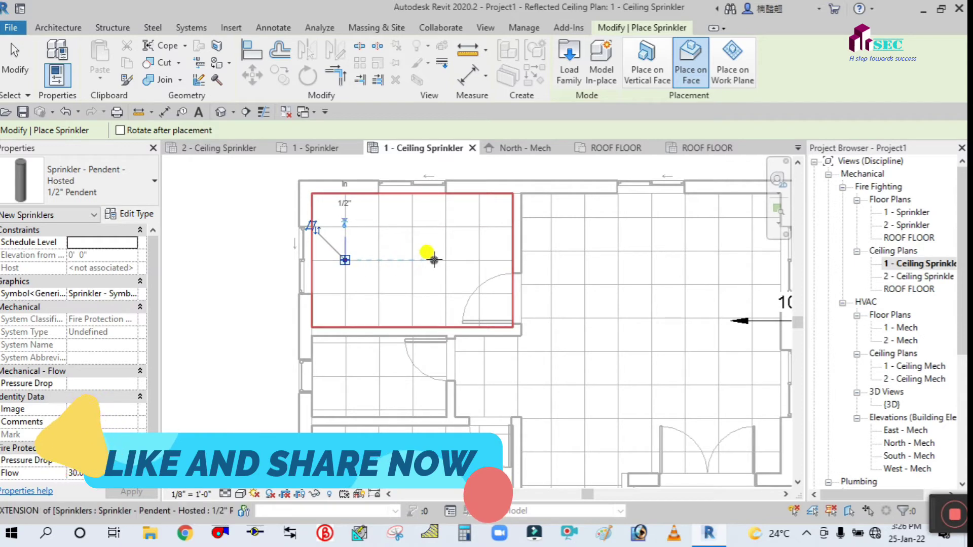
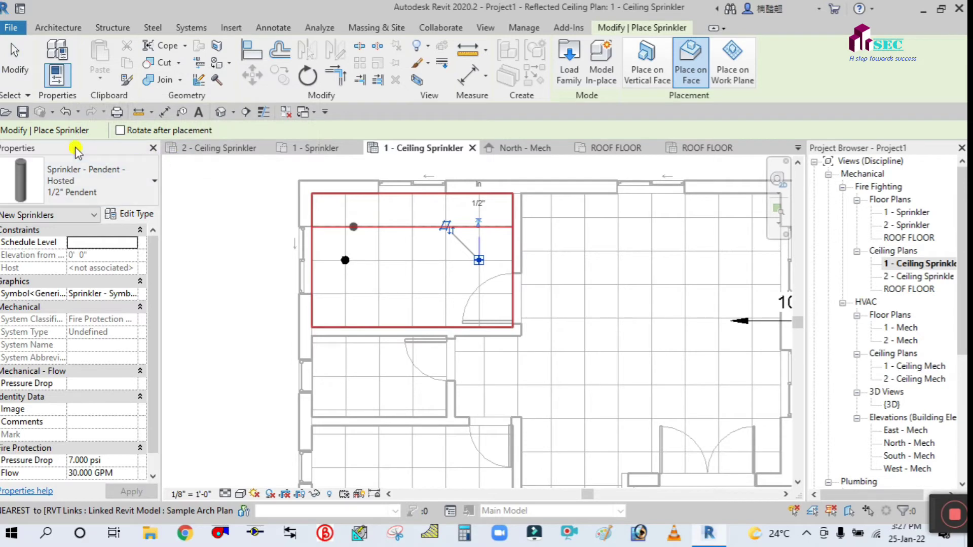
# Step: End the sprinkler placement and measure the ceiling grid spacing in the northwest room
pyautogui.click(13, 55)
pyautogui.scroll(2, 378, 267)
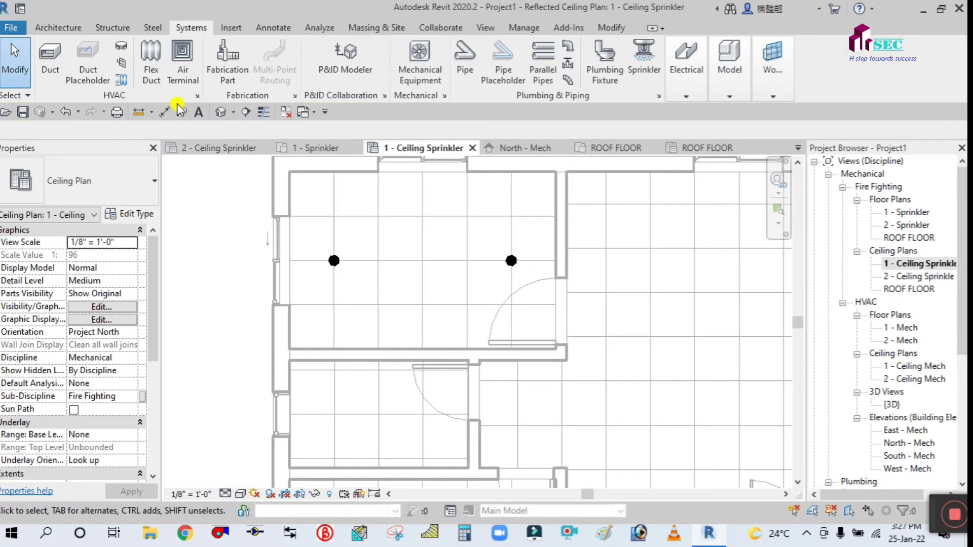
pyautogui.click(137, 113)
pyautogui.click(360, 217)
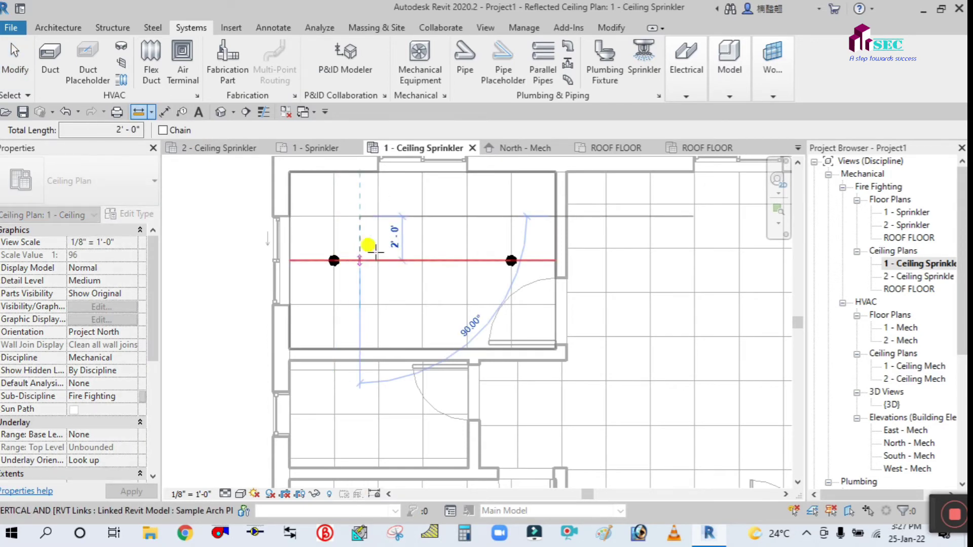
pyautogui.press('Escape')
pyautogui.press('Escape')
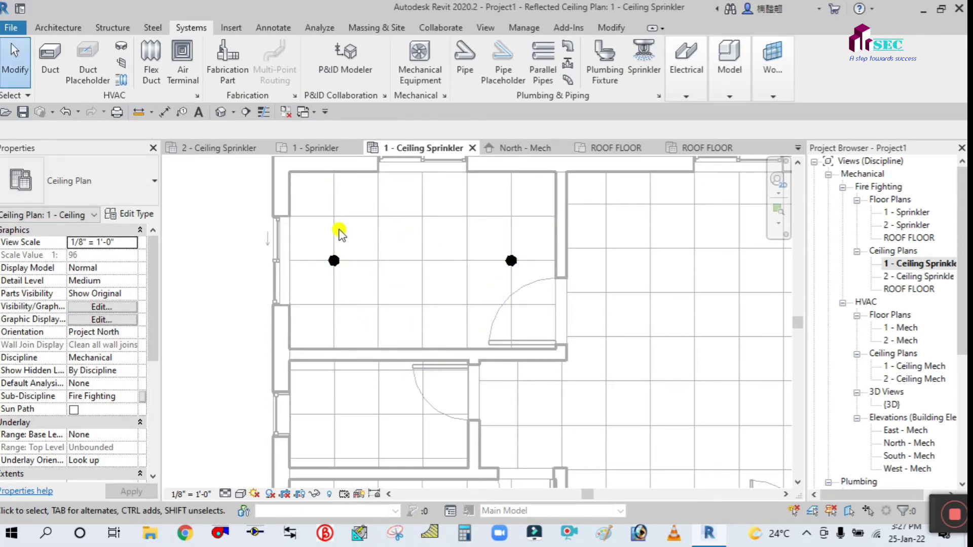
pyautogui.click(138, 113)
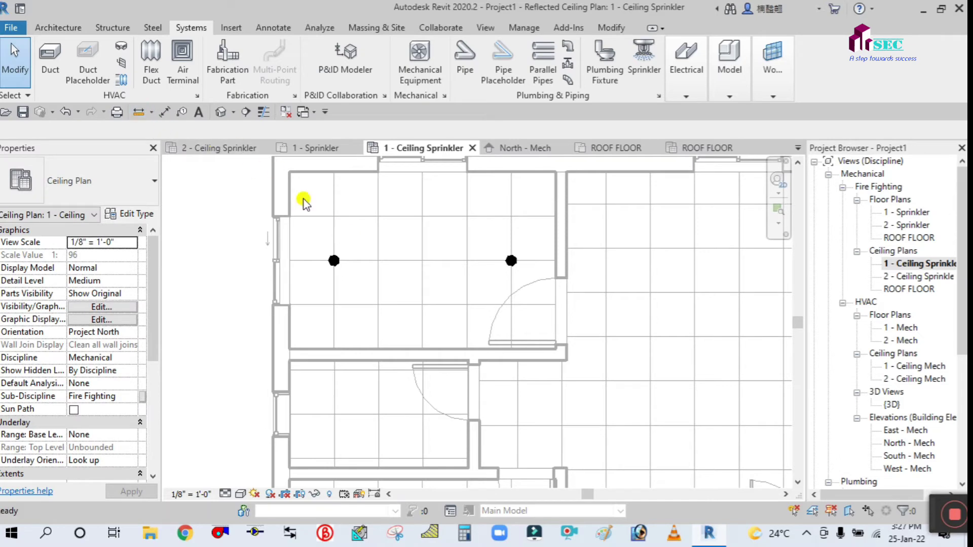
pyautogui.click(334, 231)
pyautogui.press('Escape')
pyautogui.press('Escape')
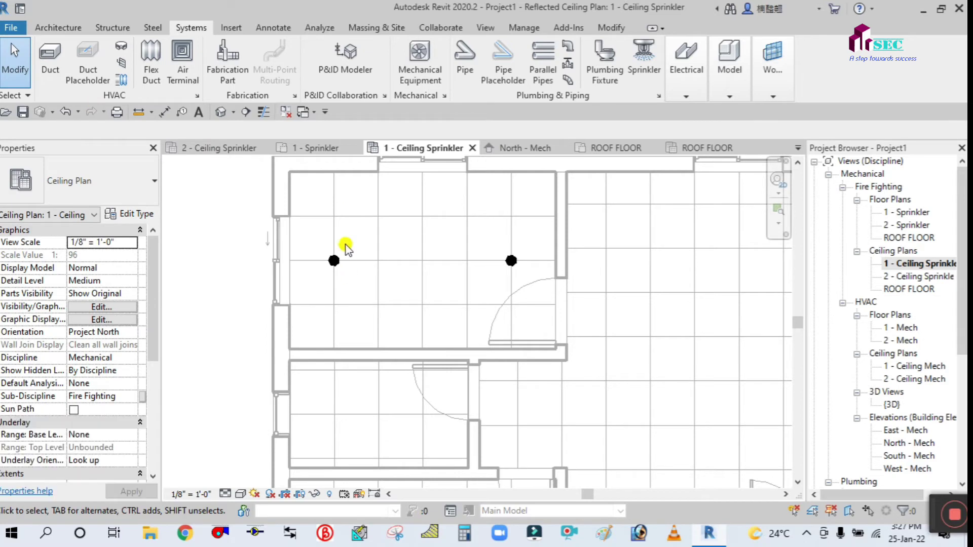
# Step: Move both pendent sprinklers in the northwest room 2' north
pyautogui.moveTo(343, 245); pyautogui.dragTo(361, 268, button='middle')
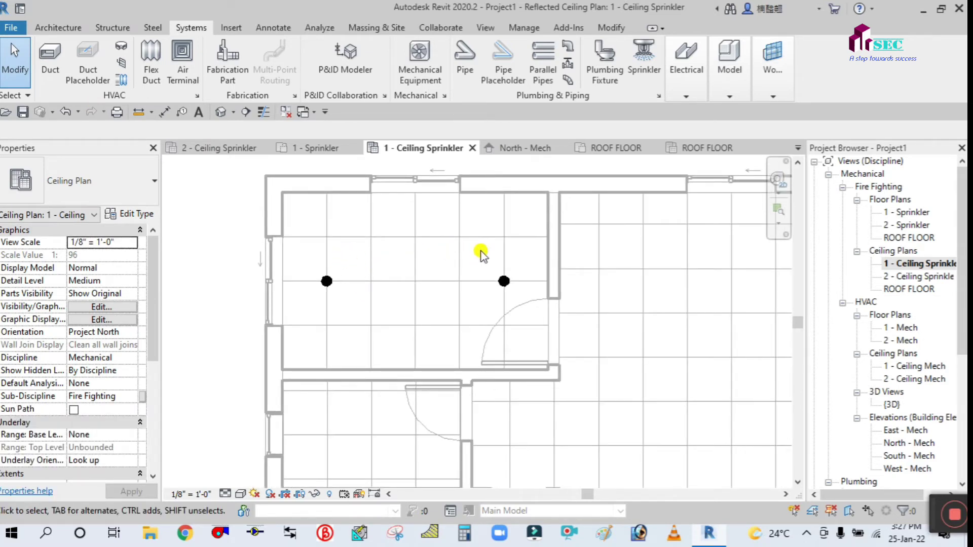
pyautogui.moveTo(306, 265); pyautogui.dragTo(516, 296)
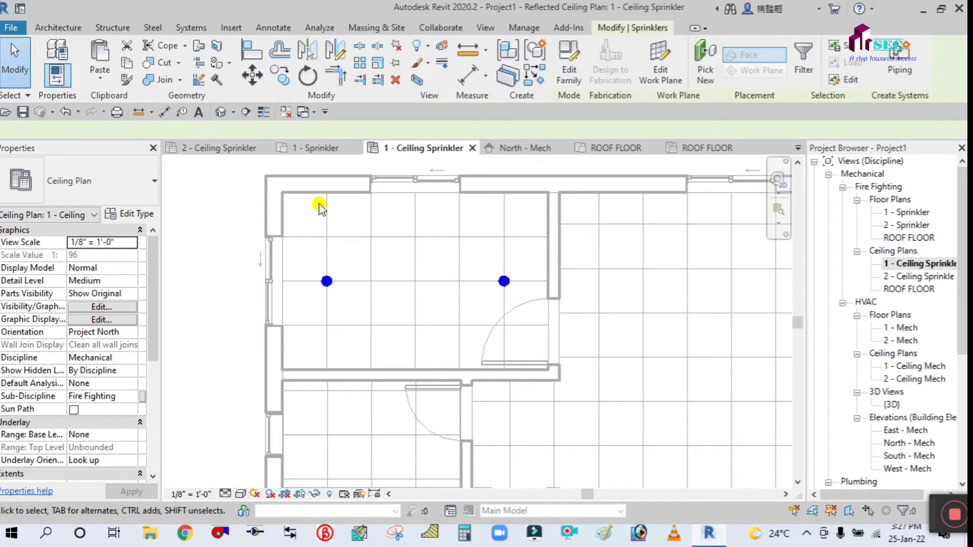
pyautogui.click(253, 79)
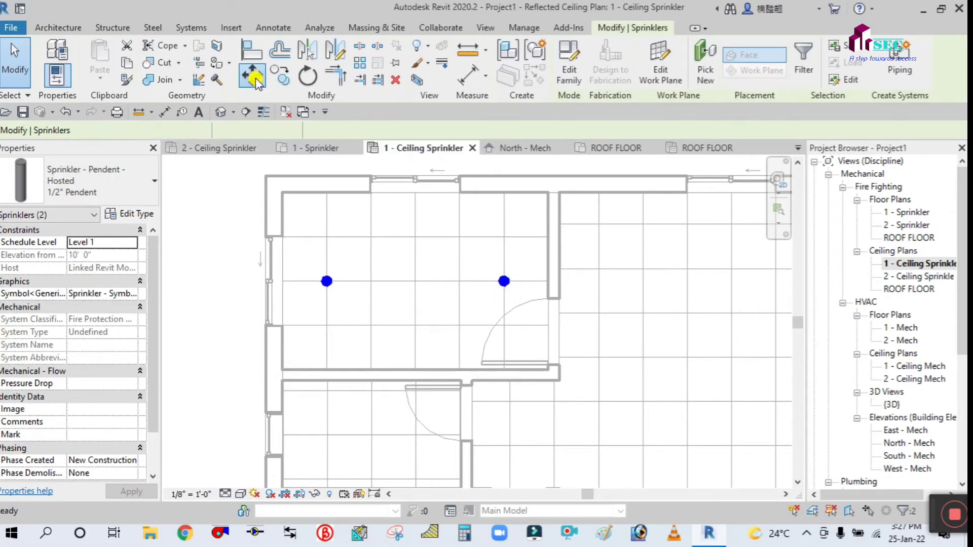
pyautogui.click(287, 282)
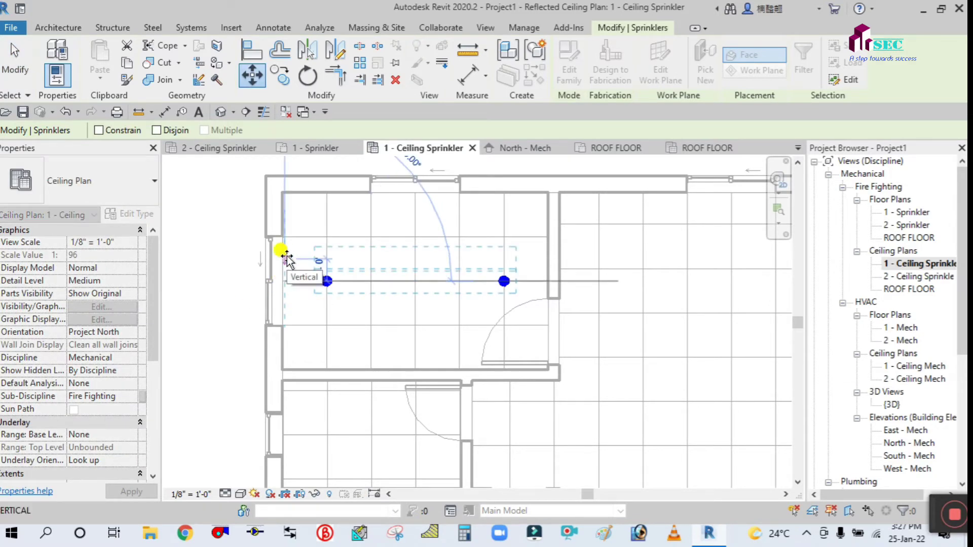
pyautogui.write('2')
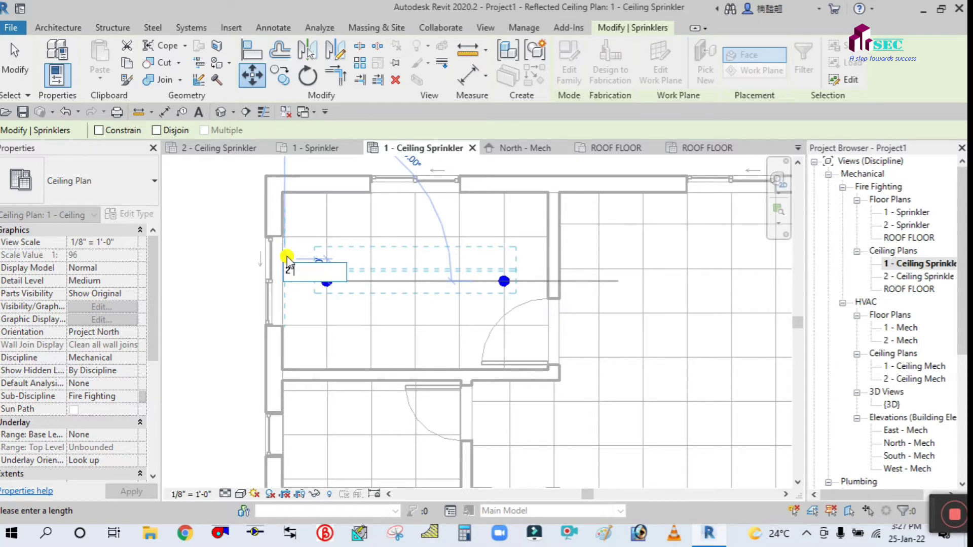
pyautogui.press('Return')
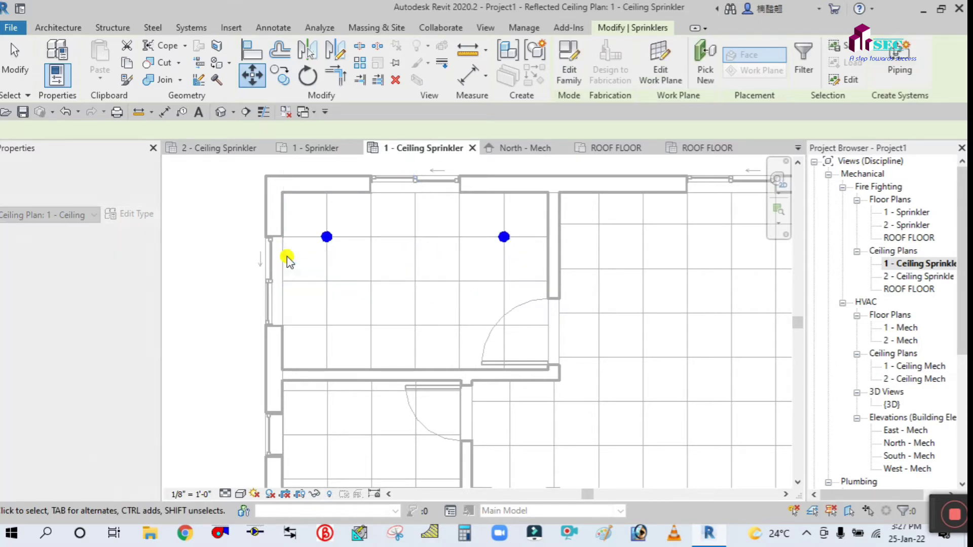
pyautogui.click(461, 324)
# Step: Move both northwest room sprinklers 1' south, to the middle of the ceiling tile row
pyautogui.scroll(-1, 369, 245)
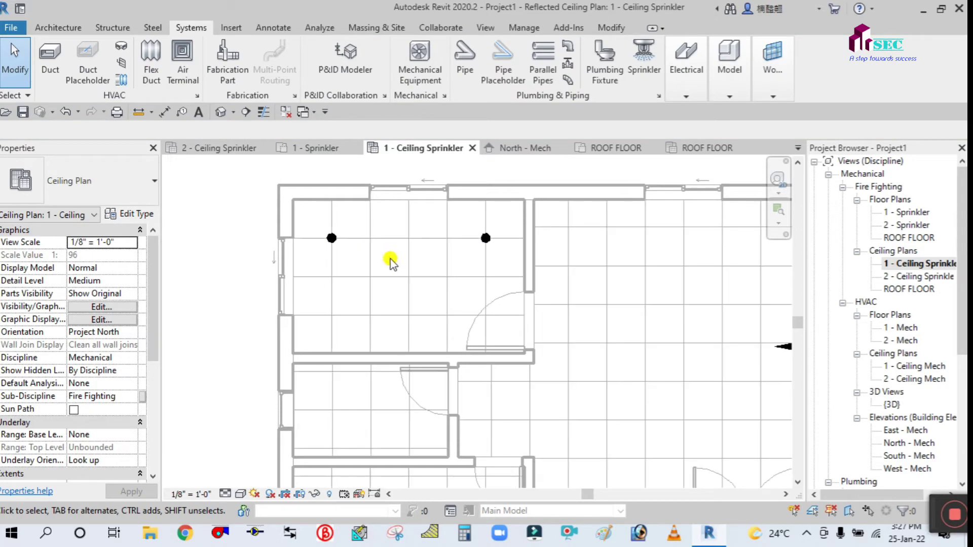
pyautogui.moveTo(390, 261); pyautogui.dragTo(374, 253, button='middle')
pyautogui.moveTo(304, 208); pyautogui.dragTo(494, 272)
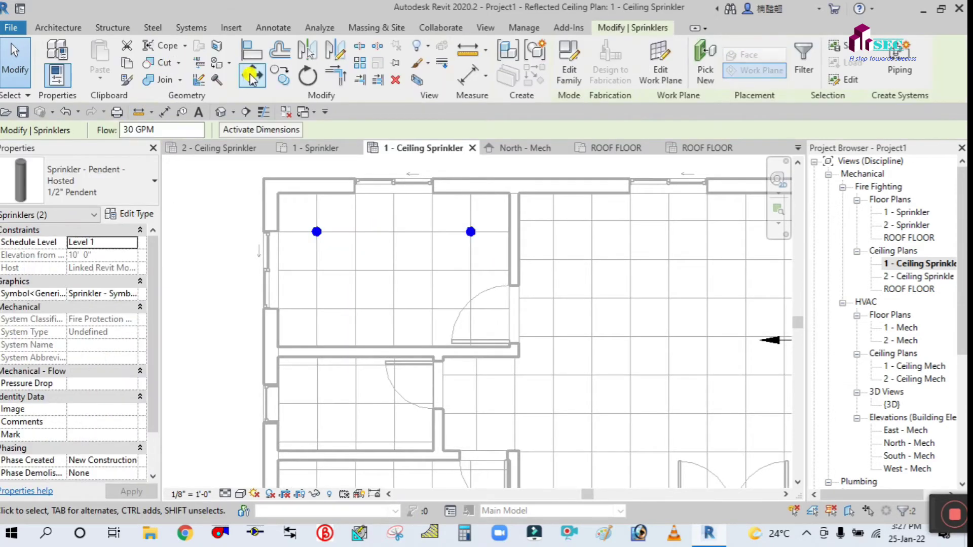
pyautogui.click(252, 76)
pyautogui.click(223, 220)
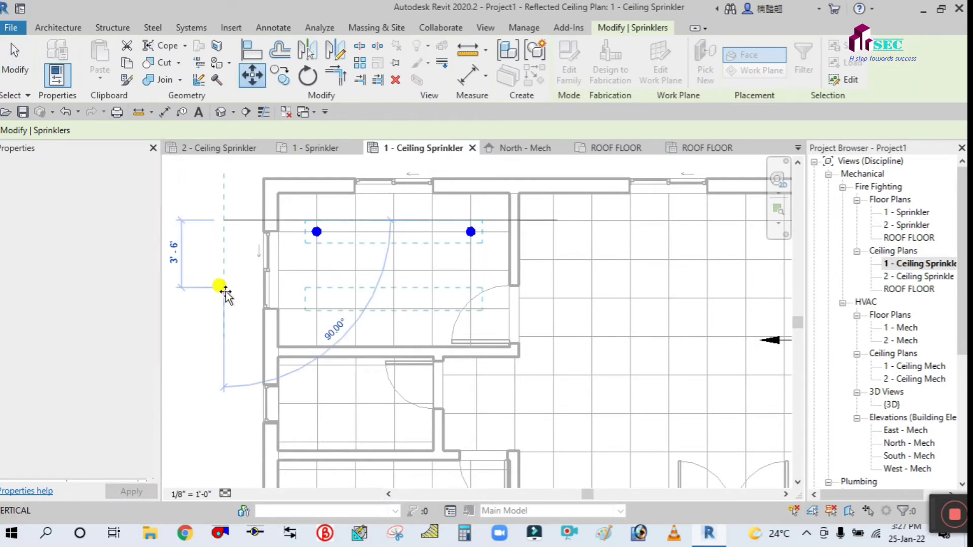
pyautogui.write('1')
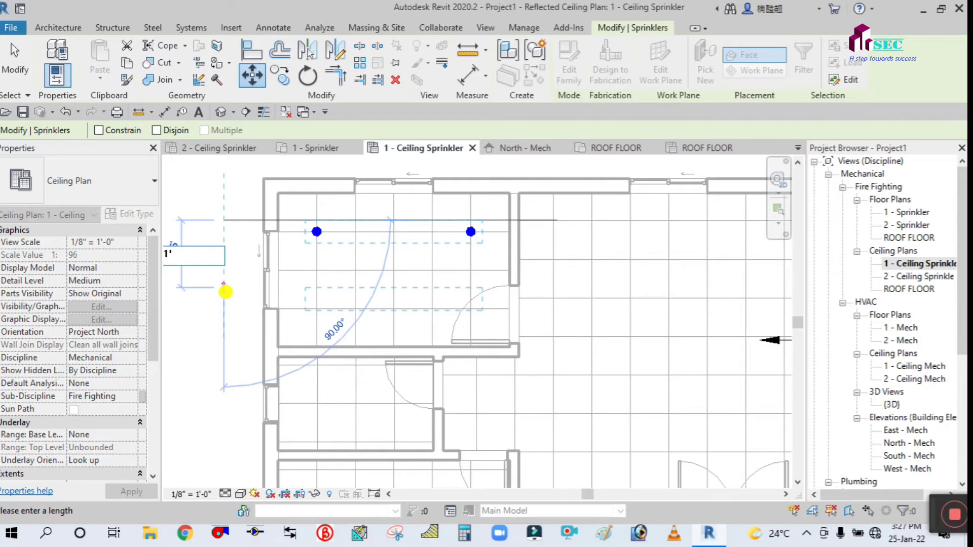
pyautogui.write("'")
pyautogui.press('Return')
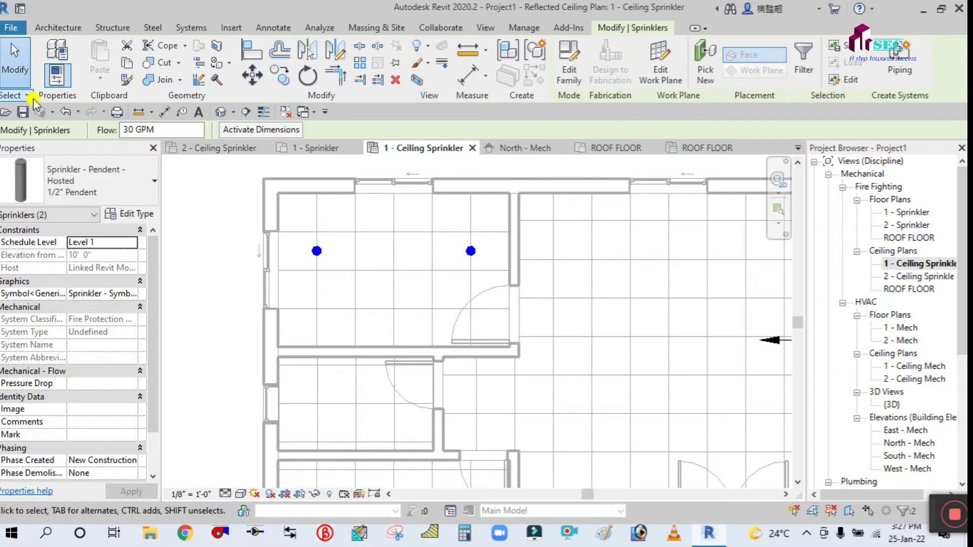
pyautogui.click(24, 61)
# Step: Move the northwest room's west sprinkler 1' east to centre it in its ceiling tile
pyautogui.scroll(3, 337, 248)
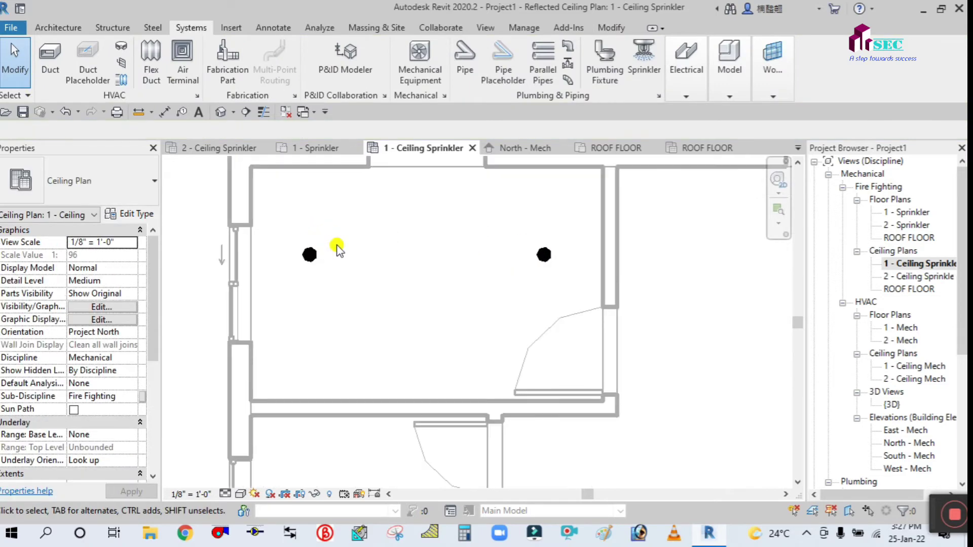
pyautogui.moveTo(336, 248); pyautogui.dragTo(332, 276, button='middle')
pyautogui.moveTo(274, 256); pyautogui.dragTo(316, 293)
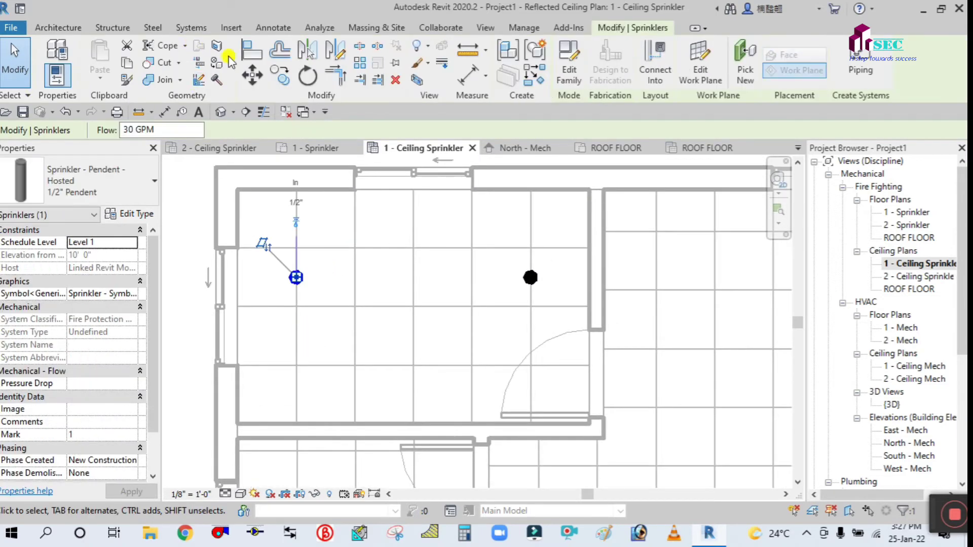
pyautogui.click(298, 304)
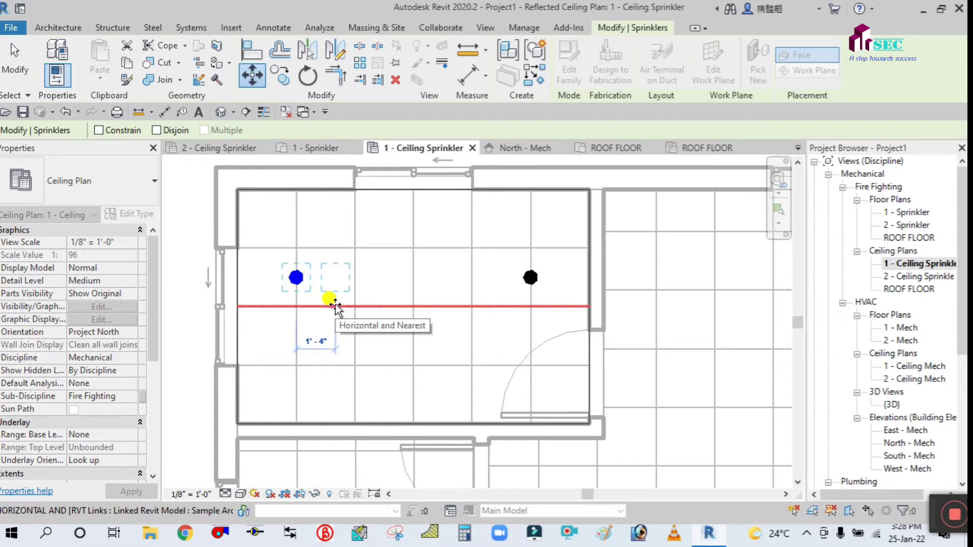
pyautogui.write("1'")
pyautogui.press('Return')
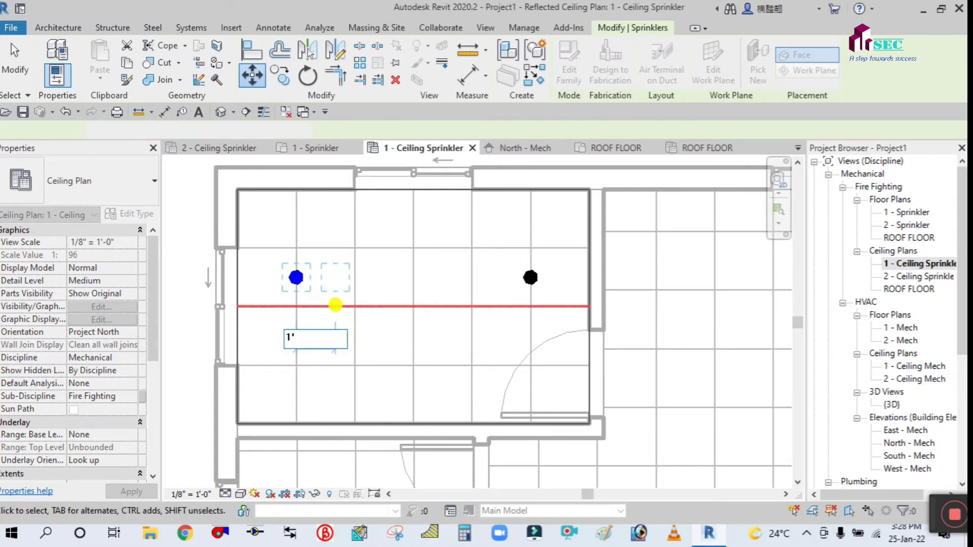
pyautogui.click(338, 343)
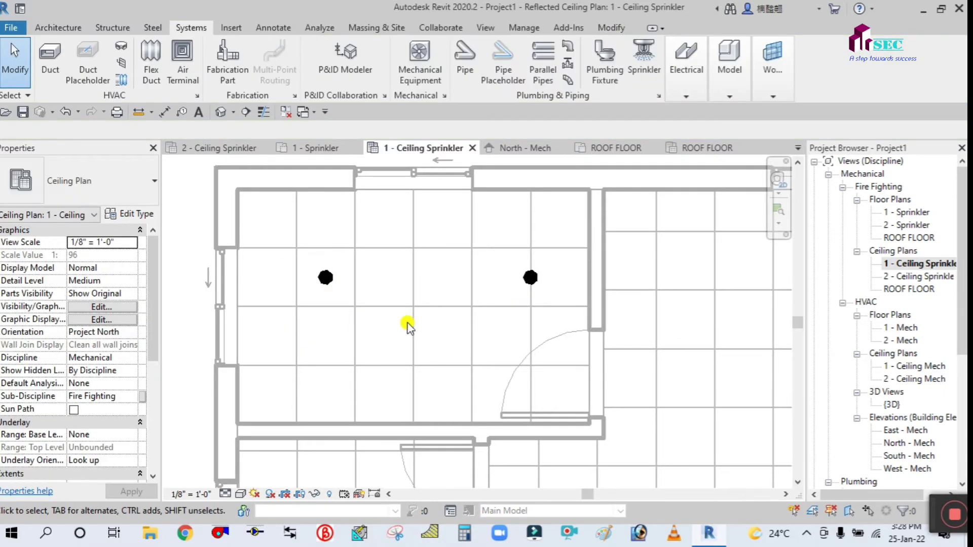
# Step: Move the northwest room's east sprinkler 1' west to centre it in its ceiling tile
pyautogui.scroll(-2, 486, 321)
pyautogui.scroll(1, 486, 321)
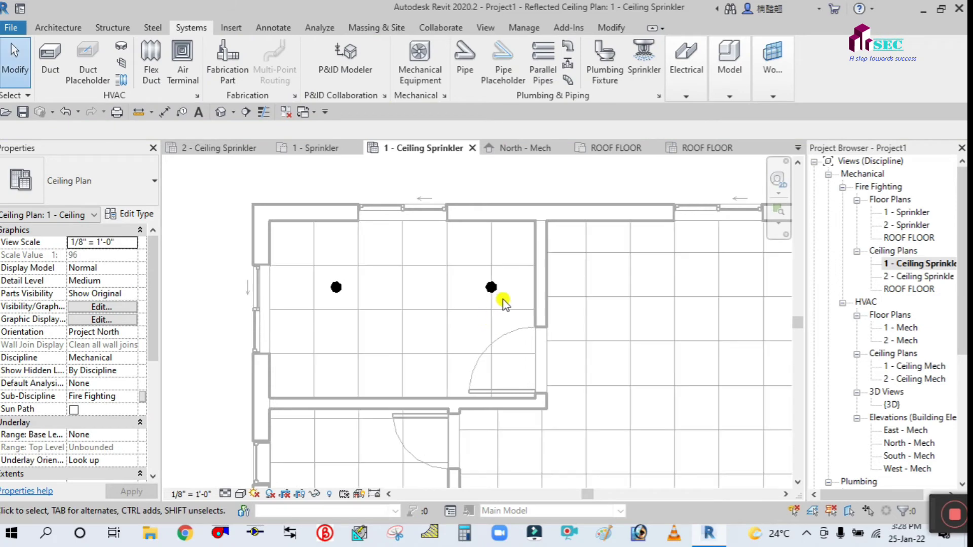
pyautogui.moveTo(471, 273); pyautogui.dragTo(509, 305)
pyautogui.scroll(1, 516, 271)
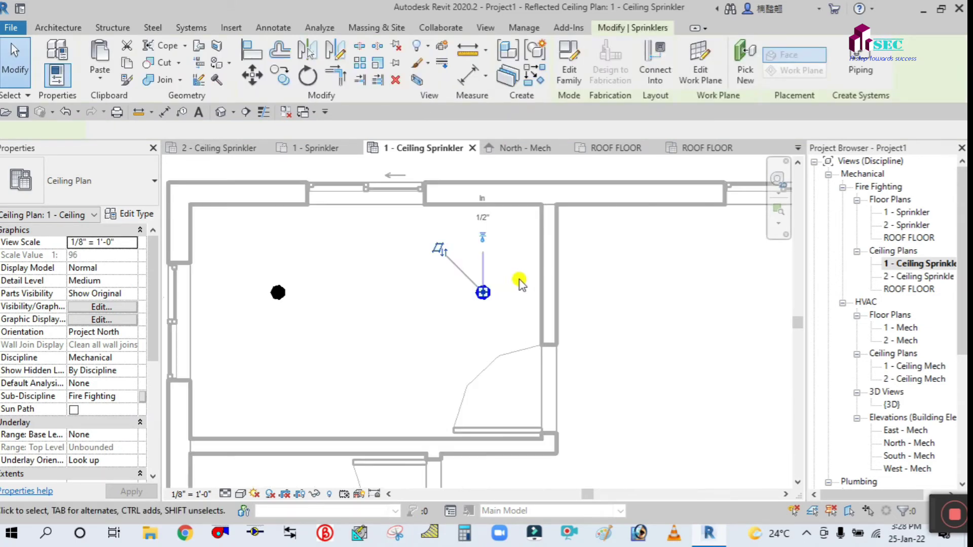
pyautogui.click(255, 74)
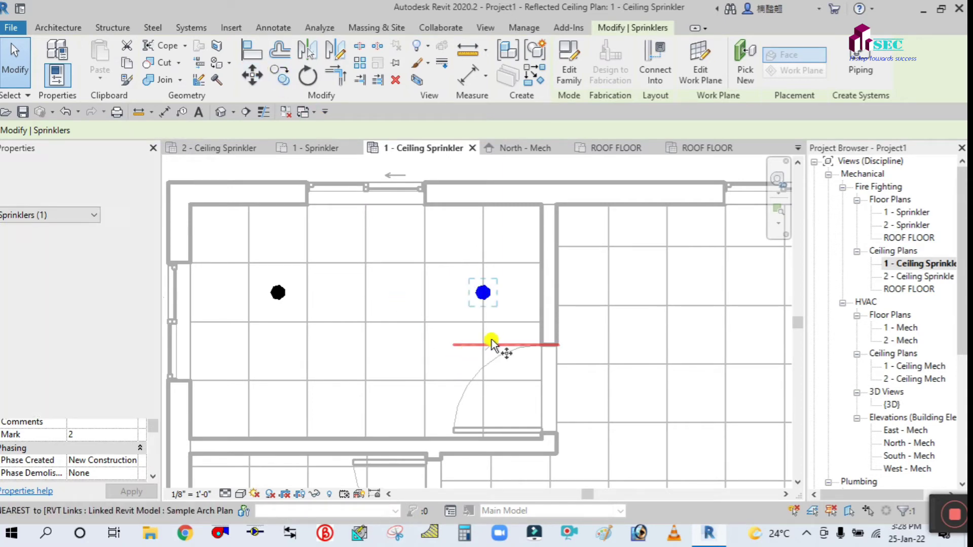
pyautogui.click(461, 343)
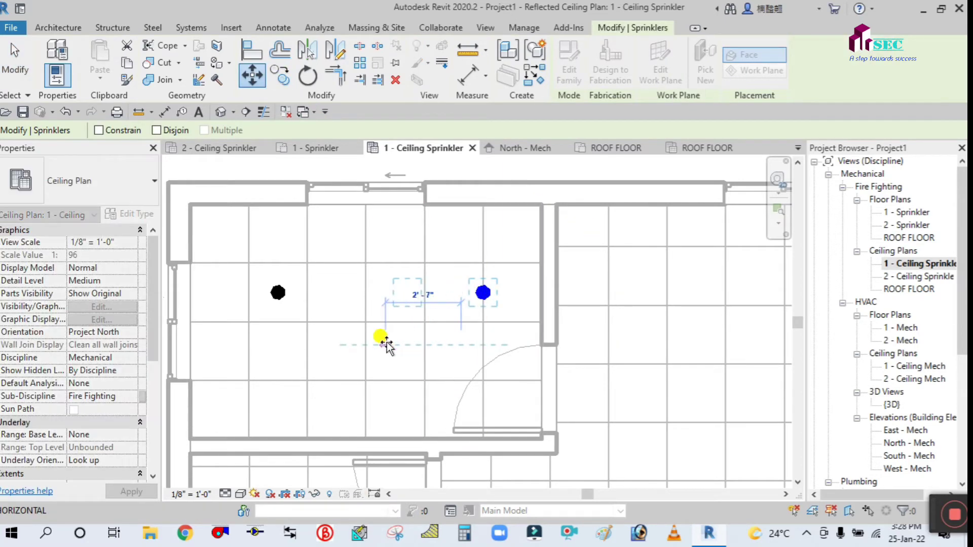
pyautogui.write('10')
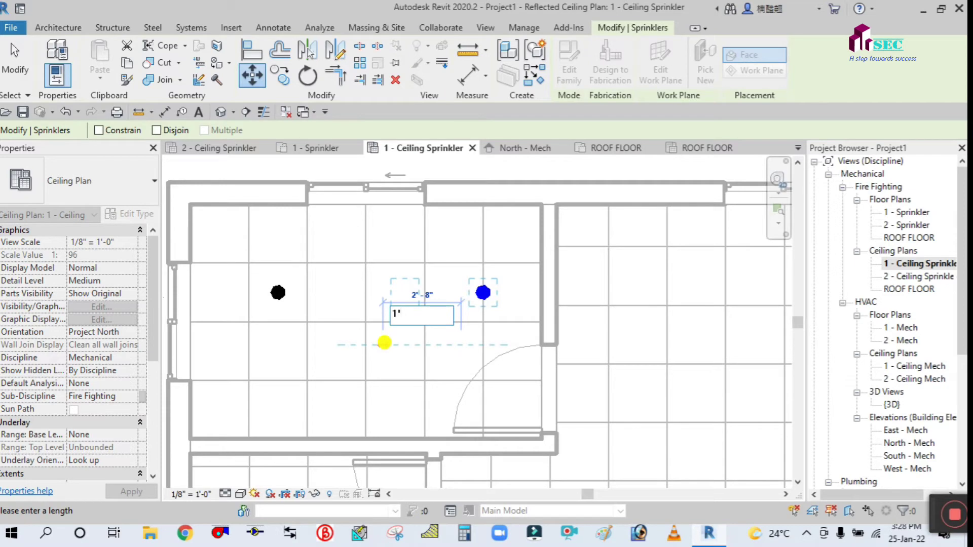
pyautogui.write("'")
pyautogui.press('Return')
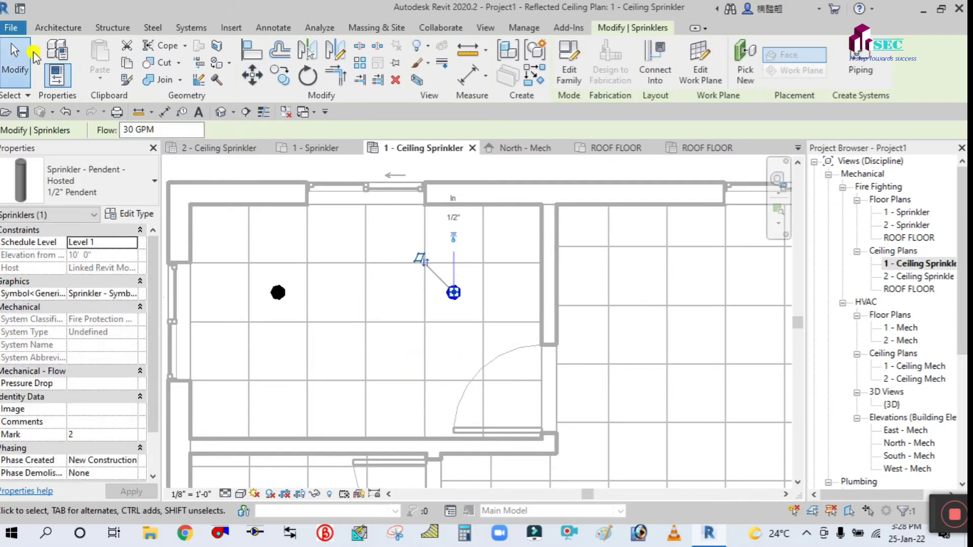
pyautogui.click(29, 56)
# Step: Copy the northwest room's east sprinkler into the large east room, centred in the third ceiling tile from its west wall, second row
pyautogui.scroll(-2, 278, 332)
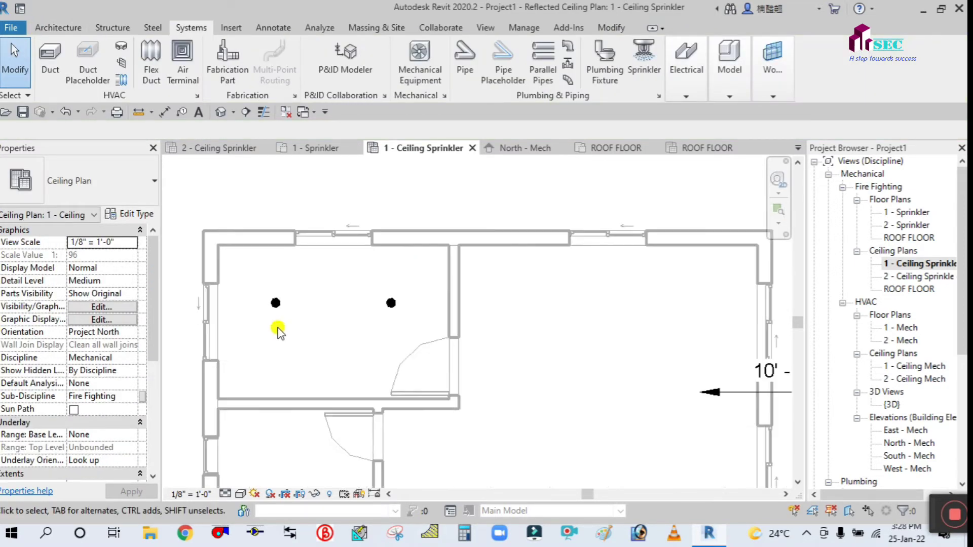
pyautogui.scroll(-2, 514, 294)
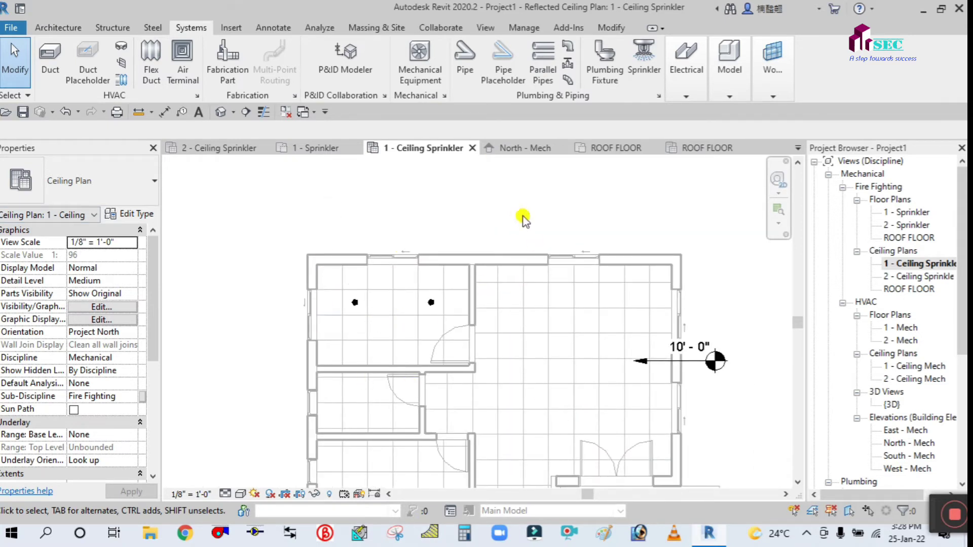
pyautogui.moveTo(524, 218); pyautogui.dragTo(449, 193, button='middle')
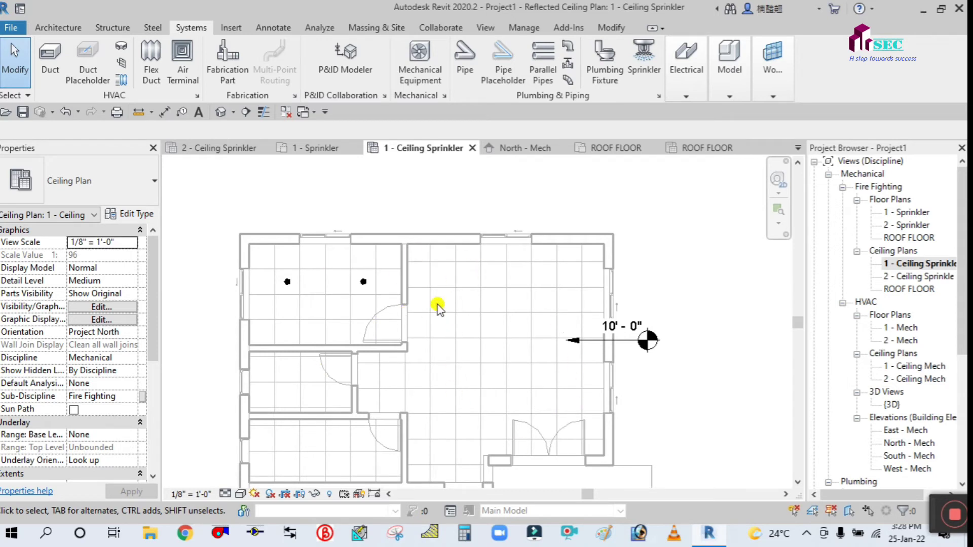
pyautogui.moveTo(495, 215); pyautogui.dragTo(492, 187, button='middle')
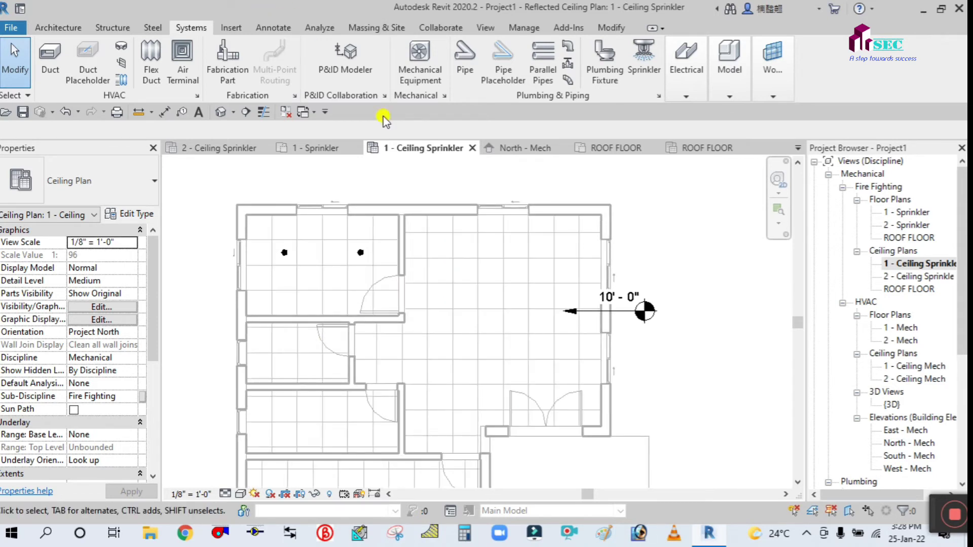
pyautogui.scroll(1, 414, 267)
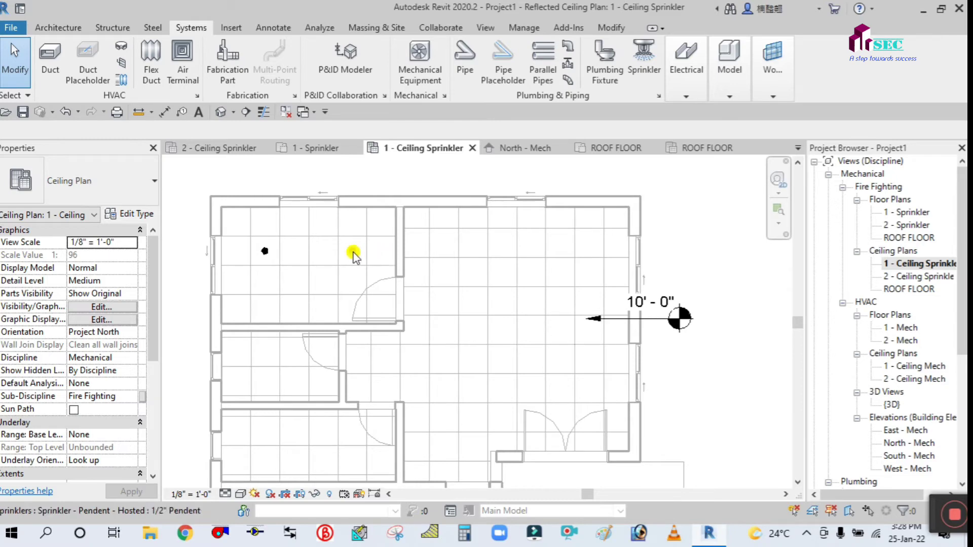
pyautogui.scroll(1, 349, 251)
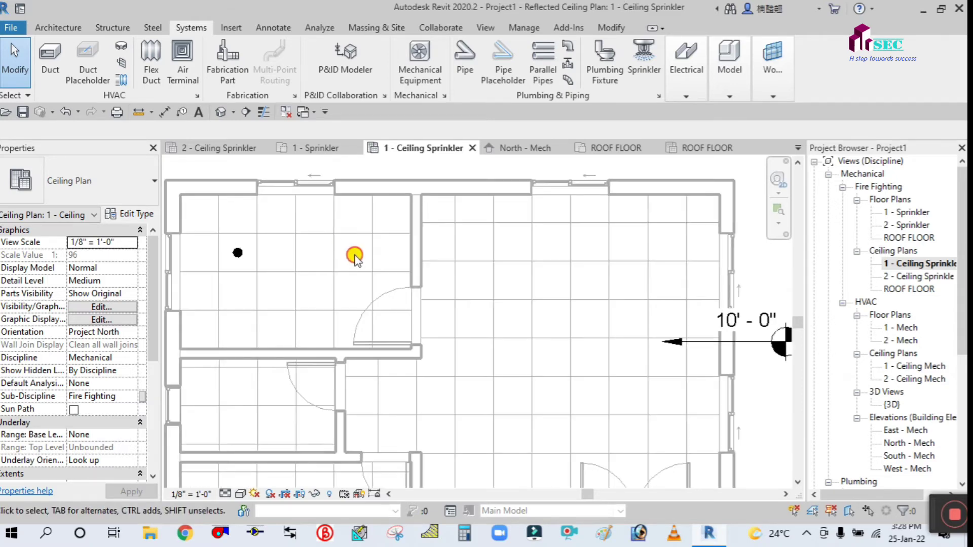
pyautogui.click(349, 229)
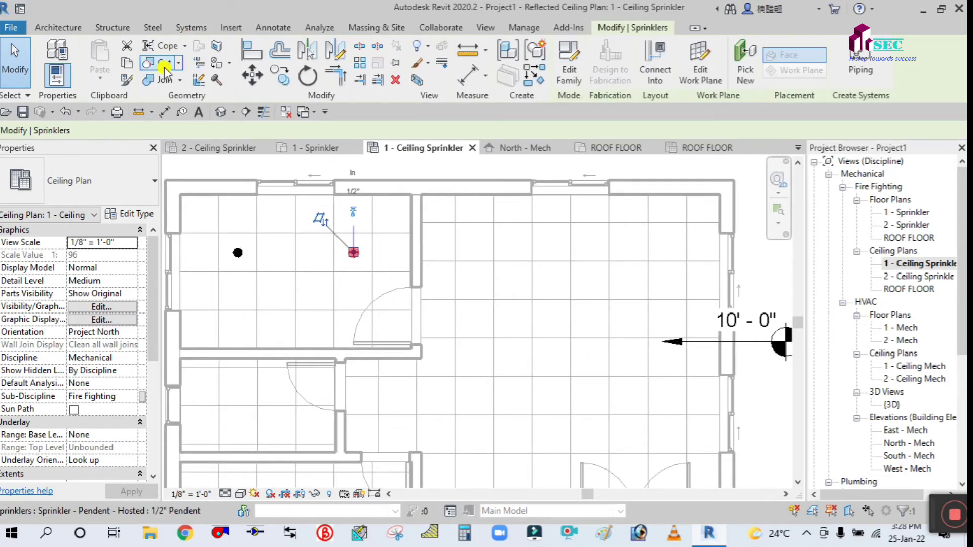
pyautogui.click(278, 72)
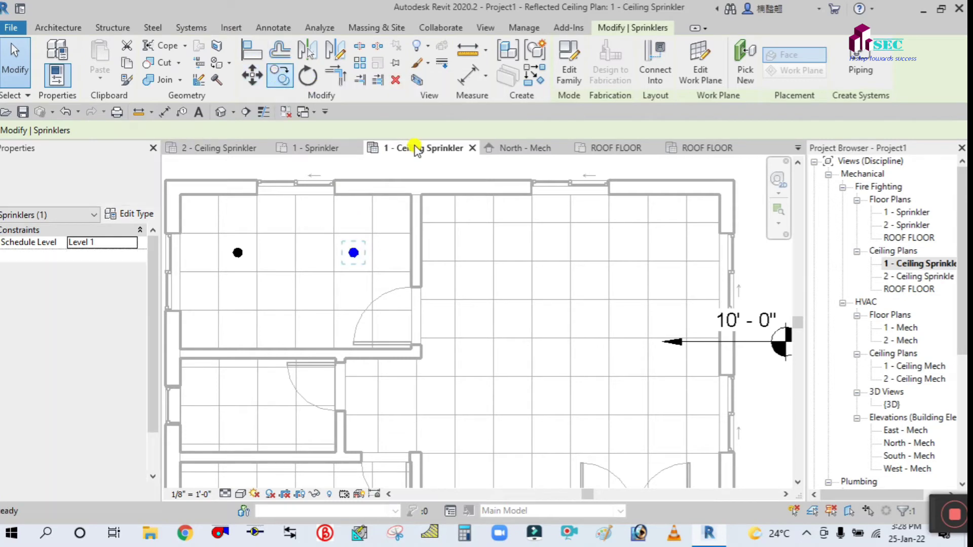
pyautogui.click(335, 270)
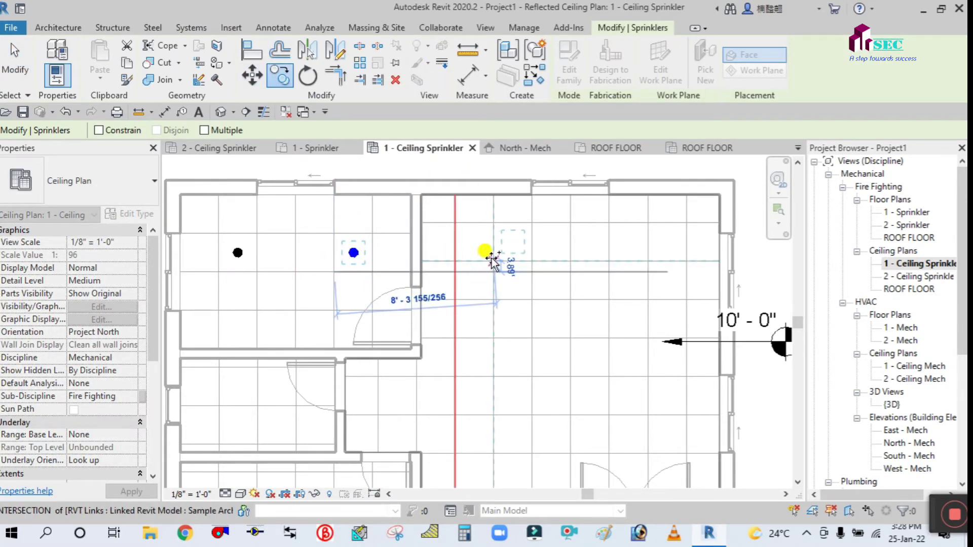
pyautogui.scroll(3, 491, 261)
pyautogui.click(496, 260)
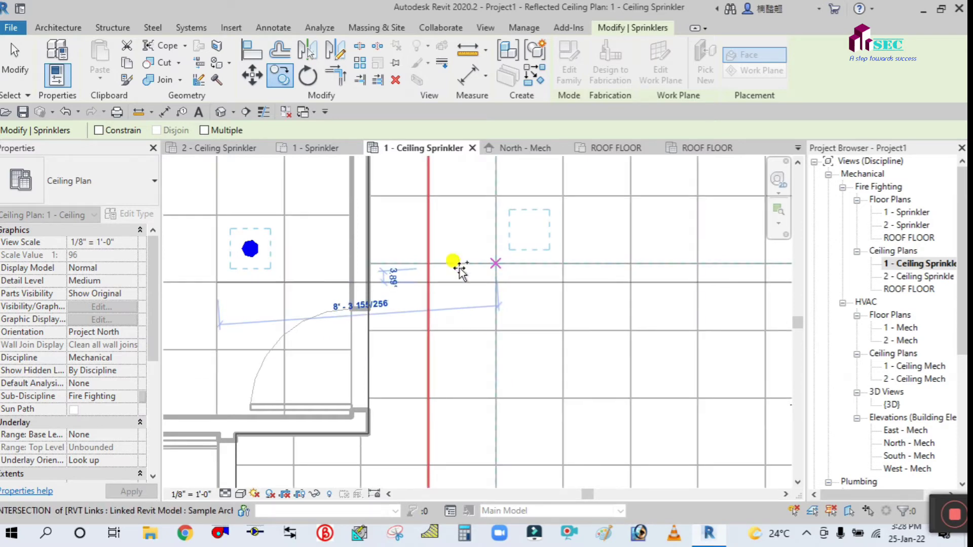
pyautogui.press('Escape')
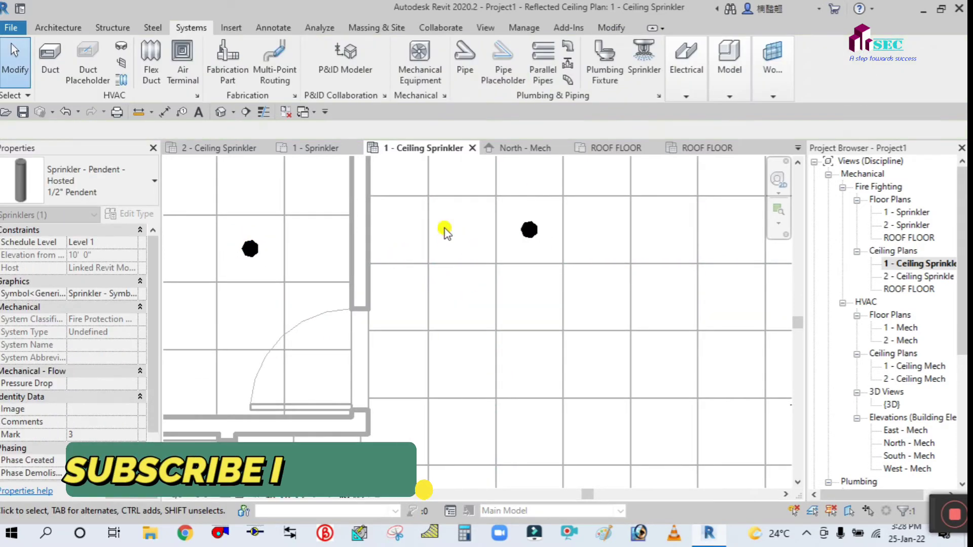
# Step: Copy the large east room's sprinkler 8' east along the same ceiling tile row
pyautogui.scroll(-4, 486, 243)
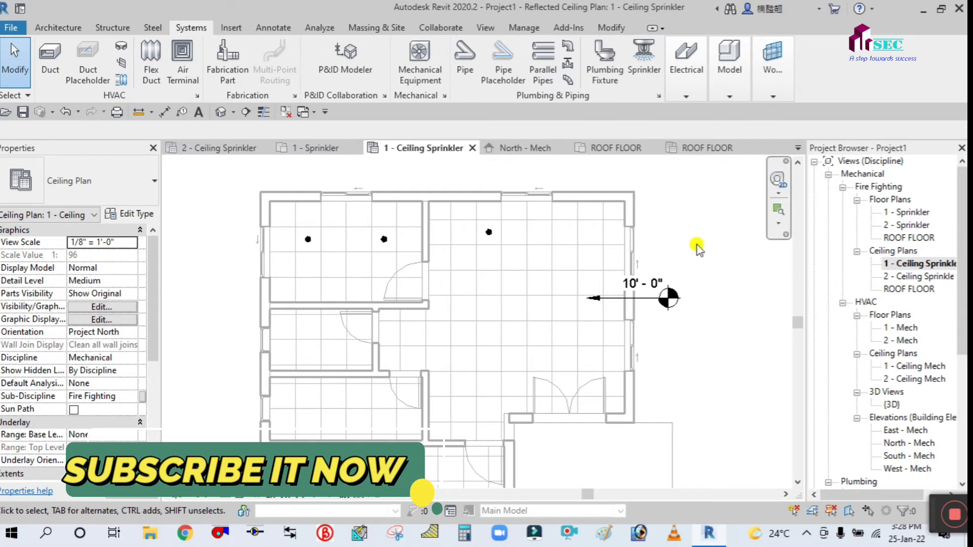
pyautogui.moveTo(694, 245); pyautogui.dragTo(643, 235, button='middle')
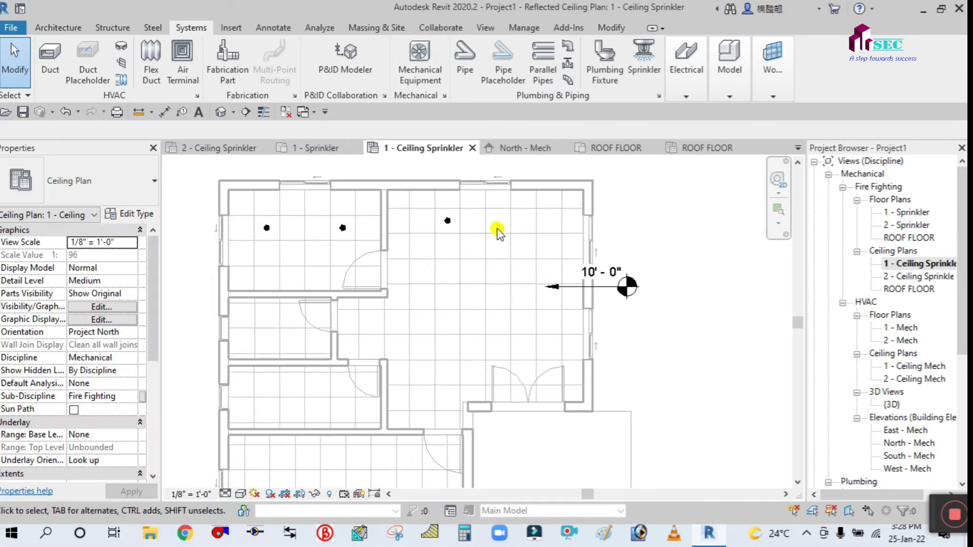
pyautogui.scroll(3, 481, 223)
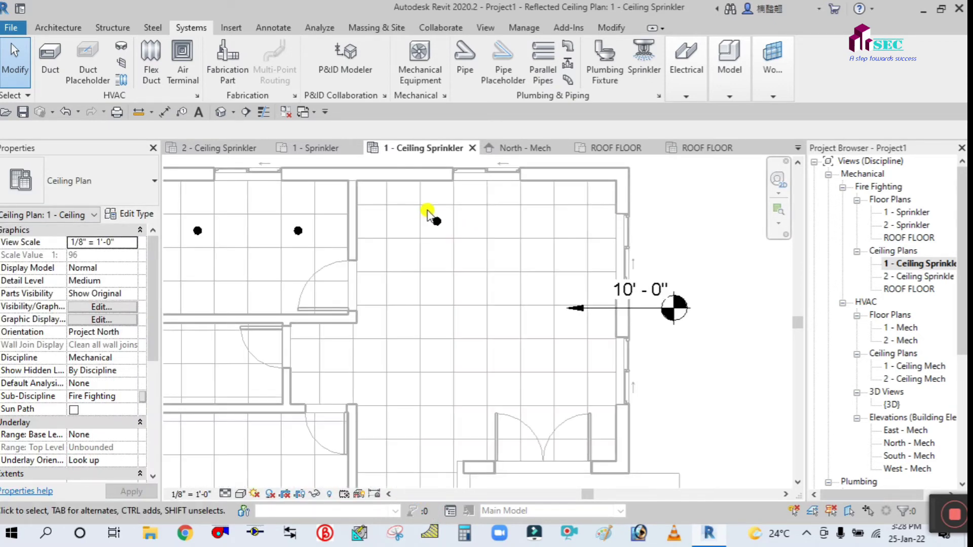
pyautogui.click(435, 219)
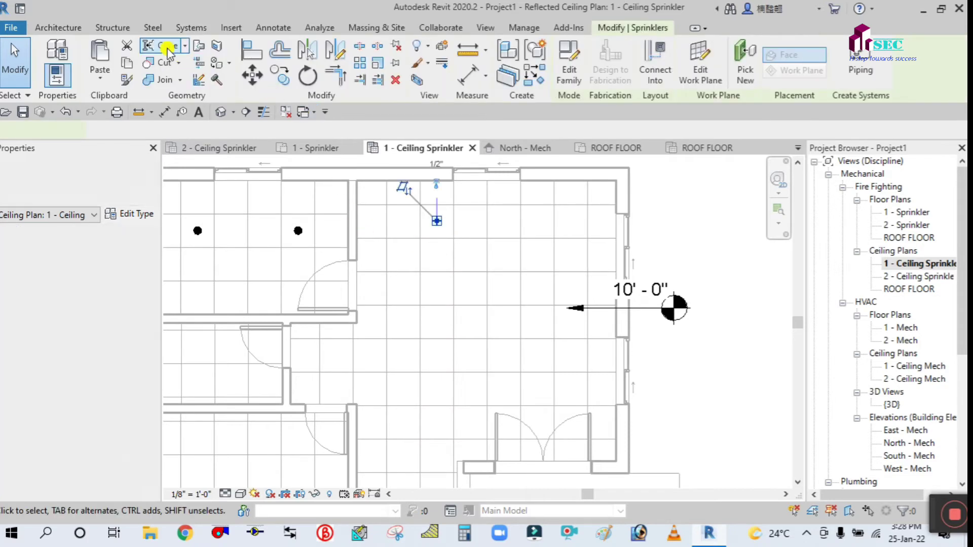
pyautogui.click(419, 239)
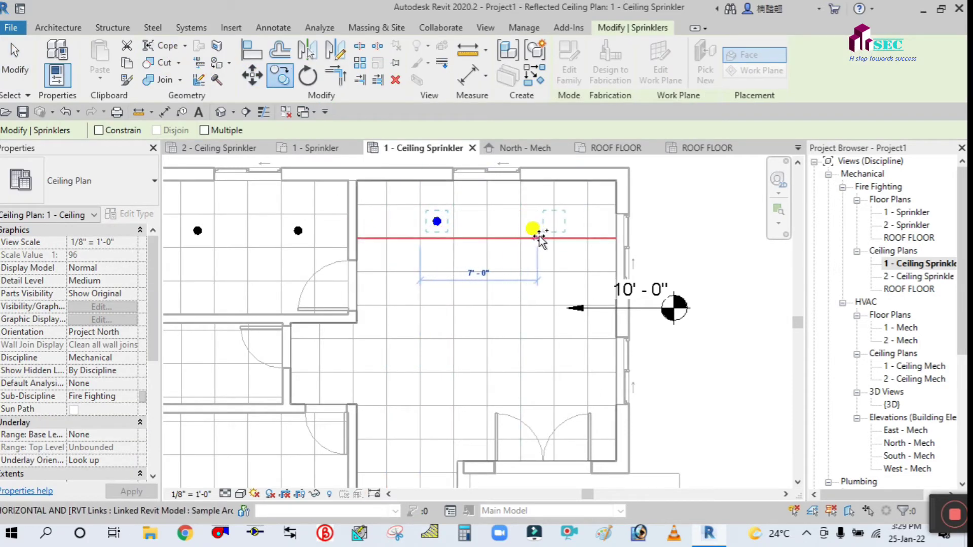
pyautogui.click(553, 238)
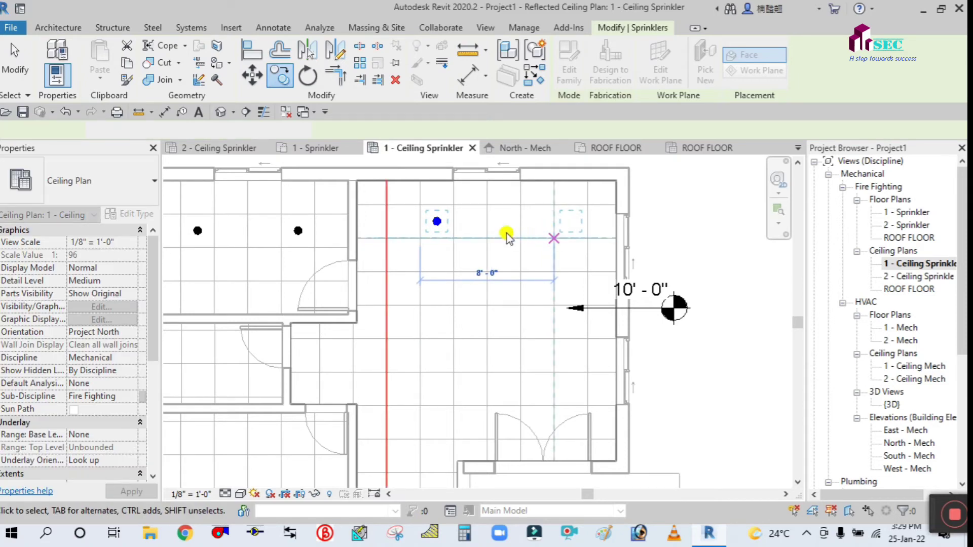
pyautogui.click(684, 234)
pyautogui.scroll(-4, 684, 234)
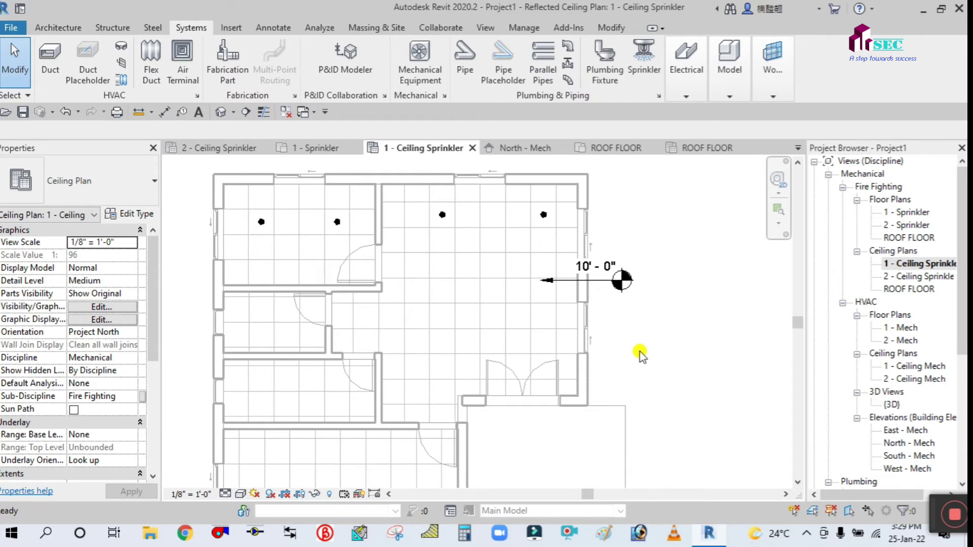
pyautogui.press('m')
pyautogui.press('a')
pyautogui.press('Escape')
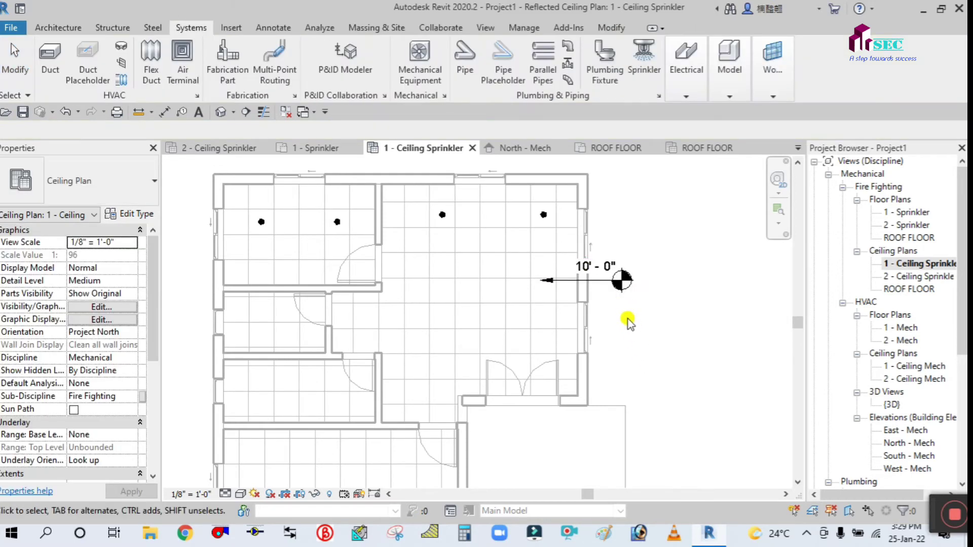
# Step: Move the 10' - 0" spot elevation horizontally east, clear of the large room's east wall
pyautogui.click(616, 276)
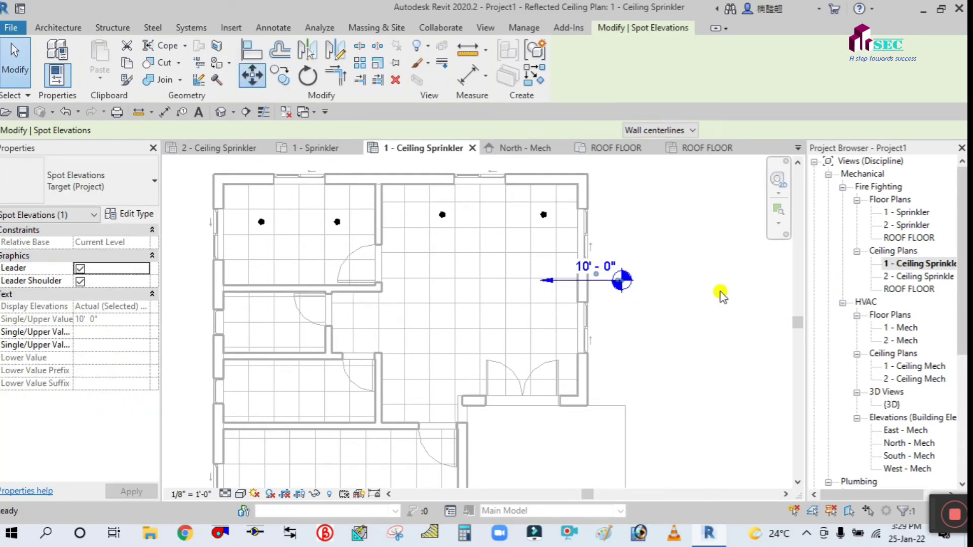
pyautogui.press('m')
pyautogui.press('v')
pyautogui.click(603, 329)
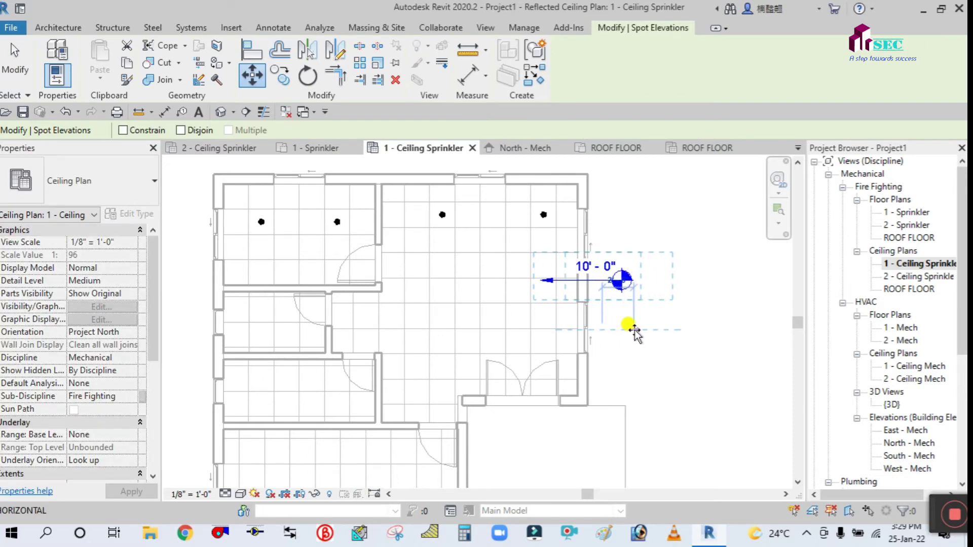
pyautogui.click(639, 329)
pyautogui.click(665, 207)
# Step: Copy both sprinklers in the large east room five ceiling tiles south, with the copy direction constrained
pyautogui.scroll(-1, 664, 208)
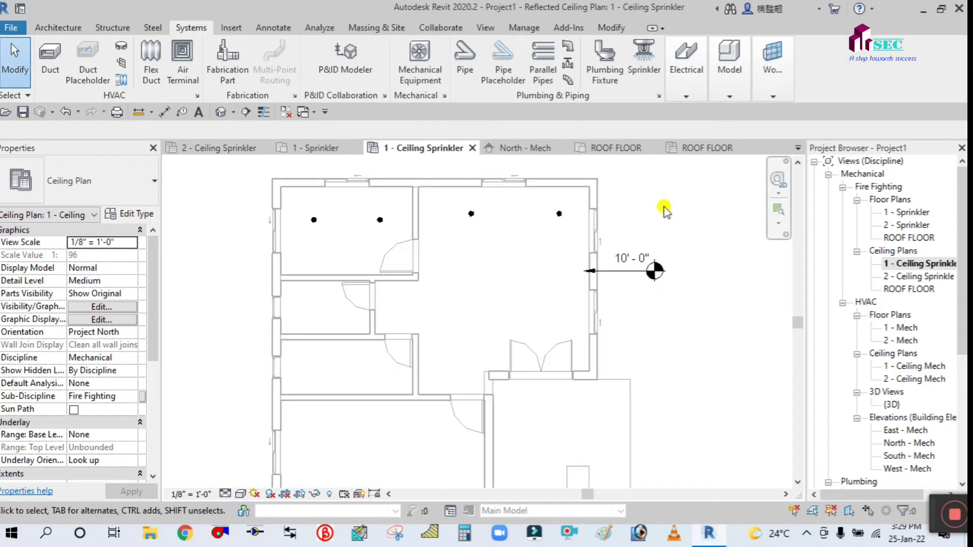
pyautogui.moveTo(664, 208); pyautogui.dragTo(656, 235, button='middle')
pyautogui.scroll(2, 405, 232)
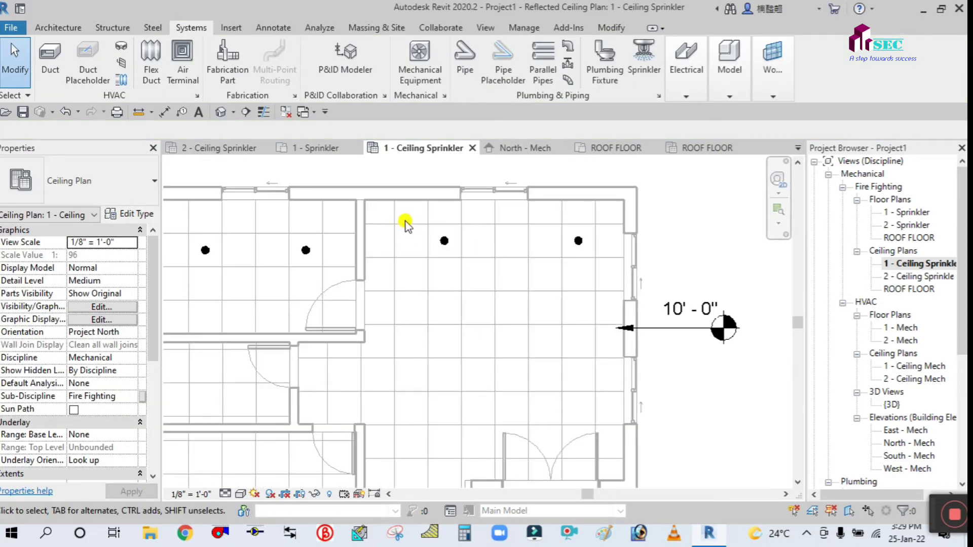
pyautogui.moveTo(405, 215); pyautogui.dragTo(582, 265)
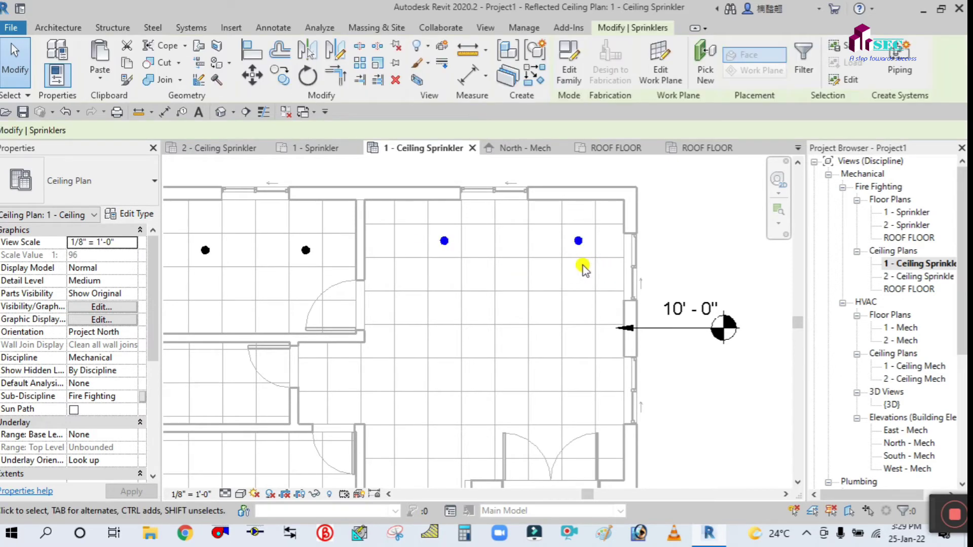
pyautogui.click(282, 76)
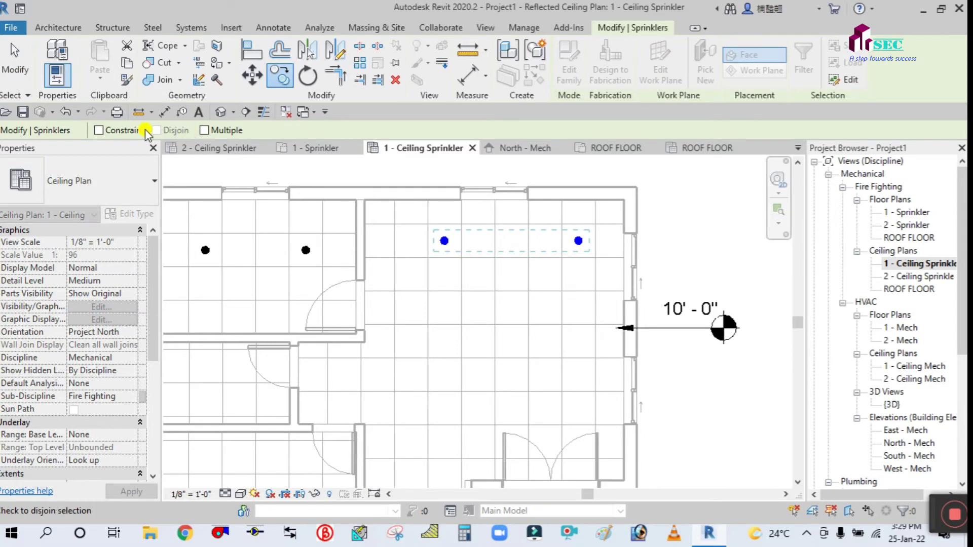
pyautogui.click(98, 131)
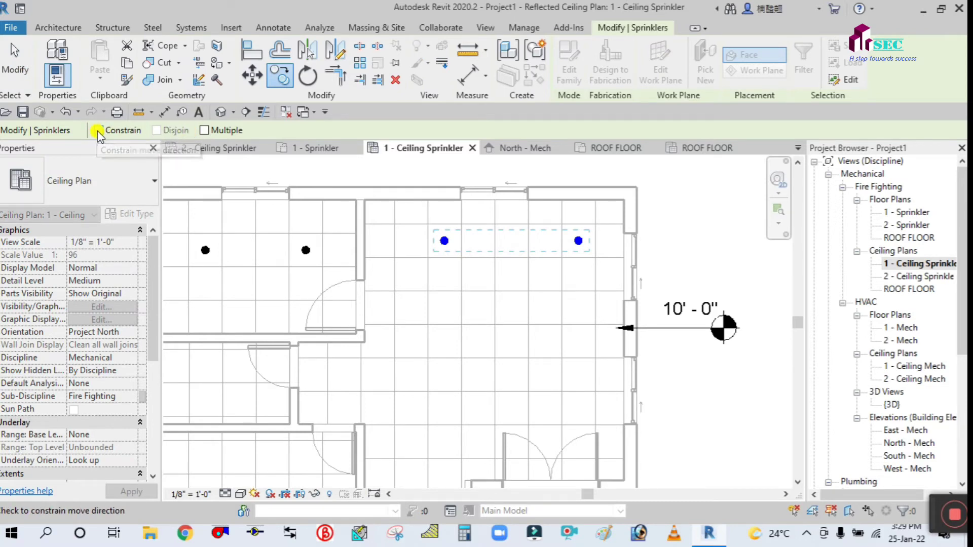
pyautogui.click(426, 225)
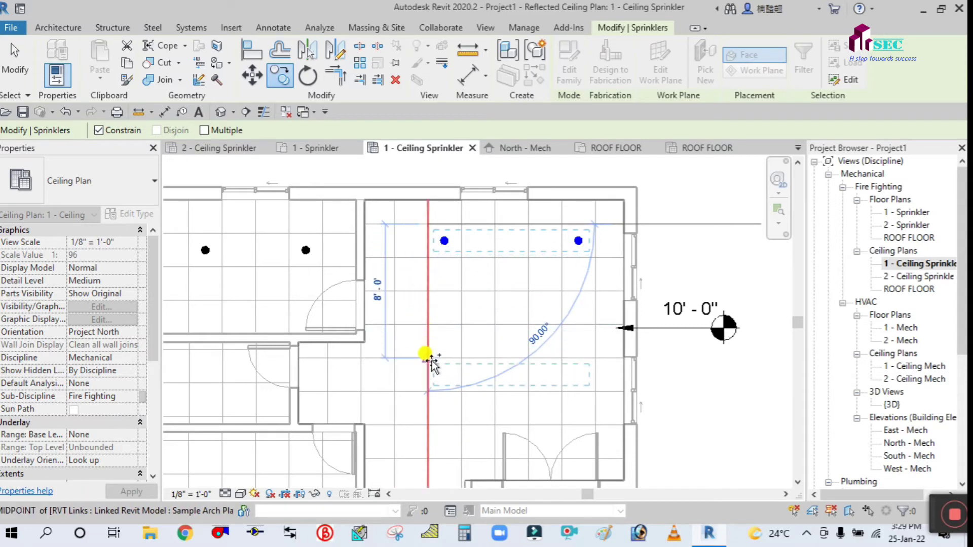
pyautogui.click(427, 392)
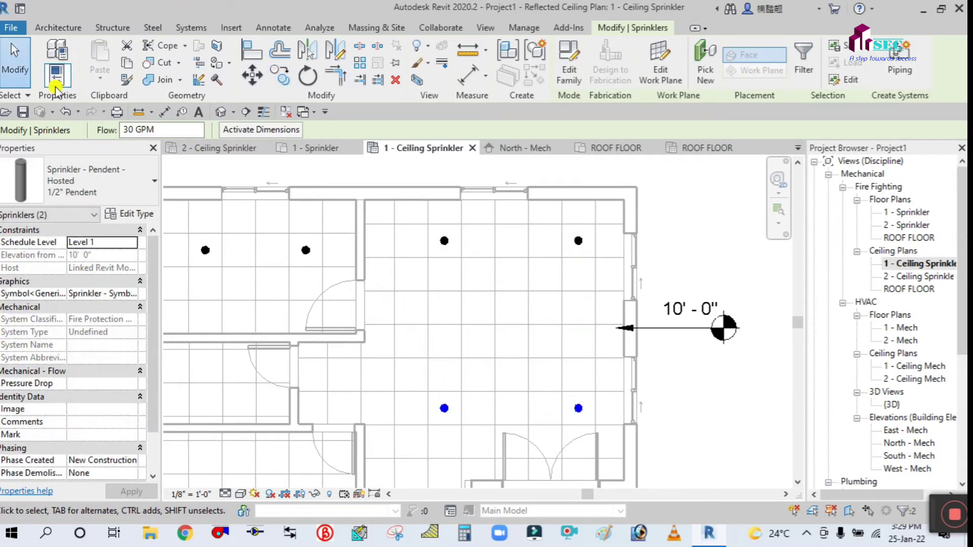
pyautogui.click(15, 58)
# Step: Examine the sprinkler layout in the northwest room and the rooms south of it
pyautogui.scroll(-2, 561, 174)
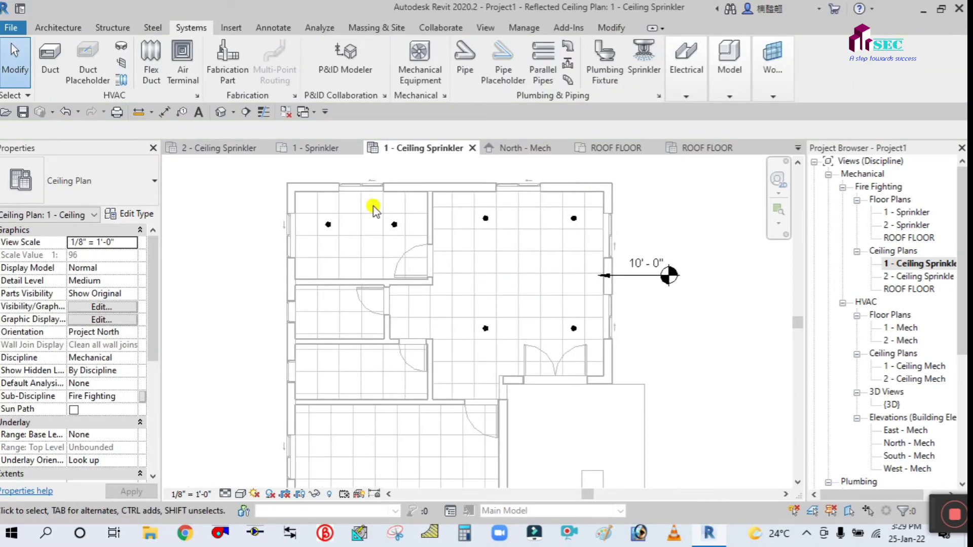
pyautogui.moveTo(660, 376); pyautogui.dragTo(679, 333, button='middle')
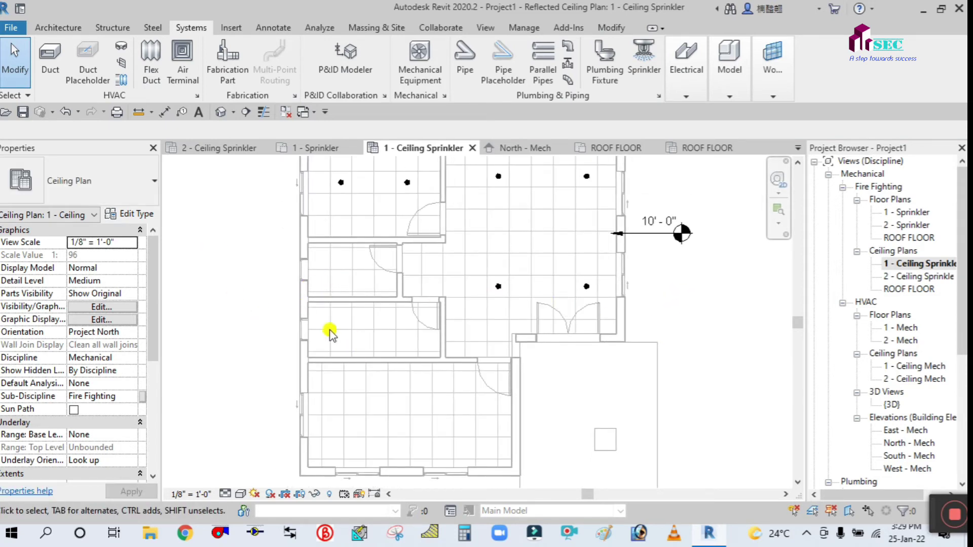
pyautogui.moveTo(240, 313); pyautogui.dragTo(246, 371, button='middle')
pyautogui.scroll(2, 324, 228)
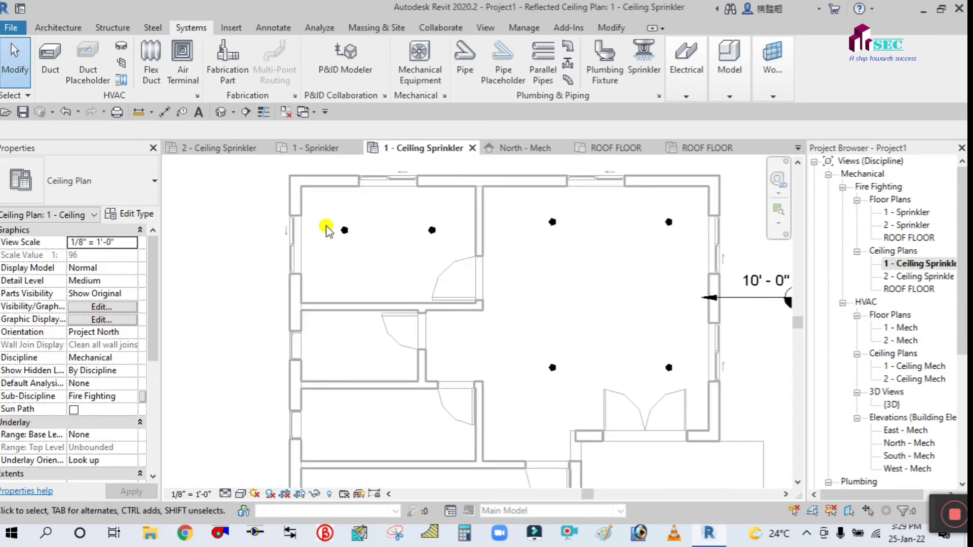
pyautogui.scroll(1, 321, 210)
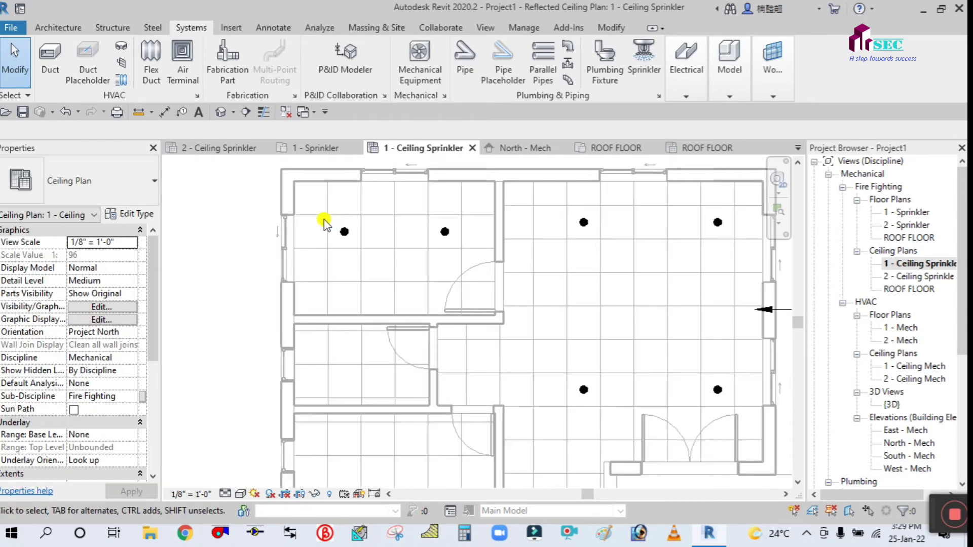
pyautogui.moveTo(330, 219); pyautogui.dragTo(417, 252)
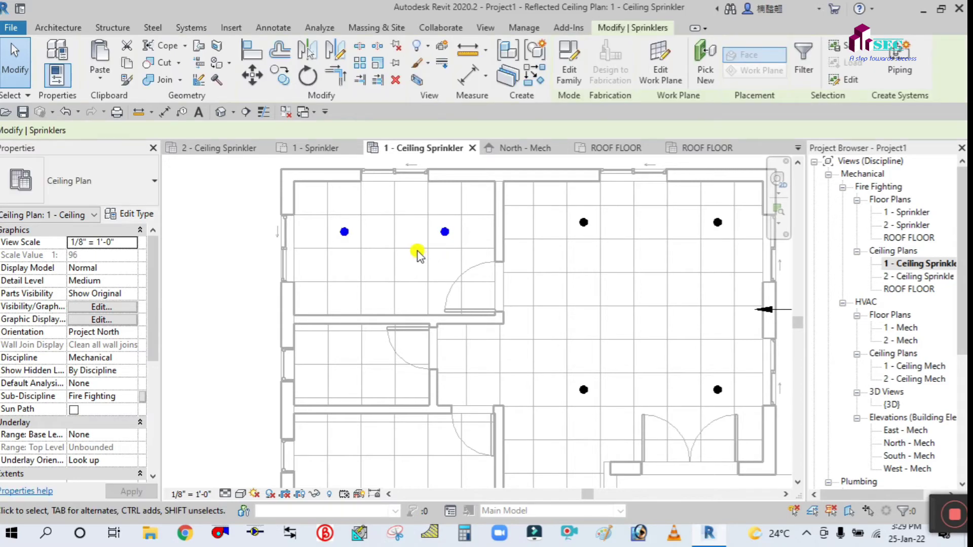
pyautogui.click(215, 252)
pyautogui.scroll(2, 344, 226)
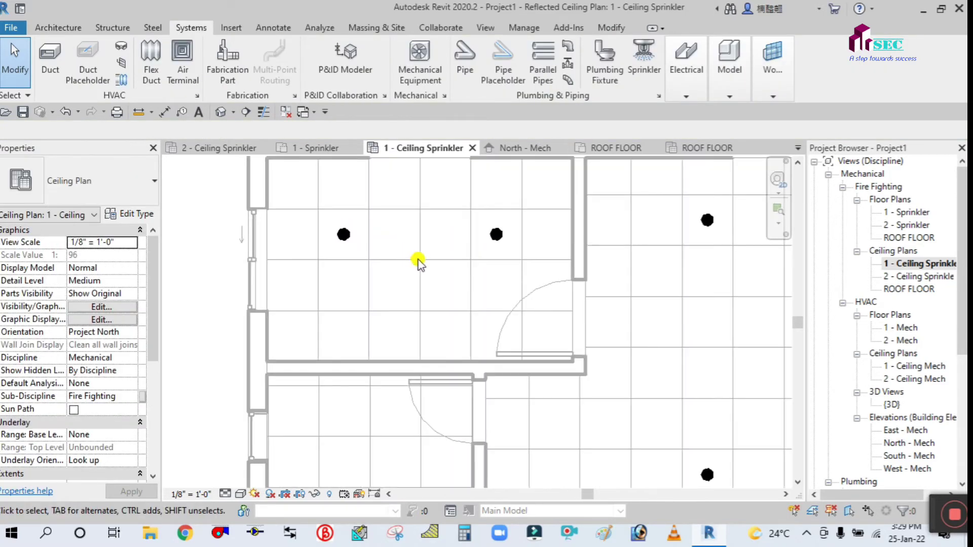
pyautogui.scroll(-3, 393, 278)
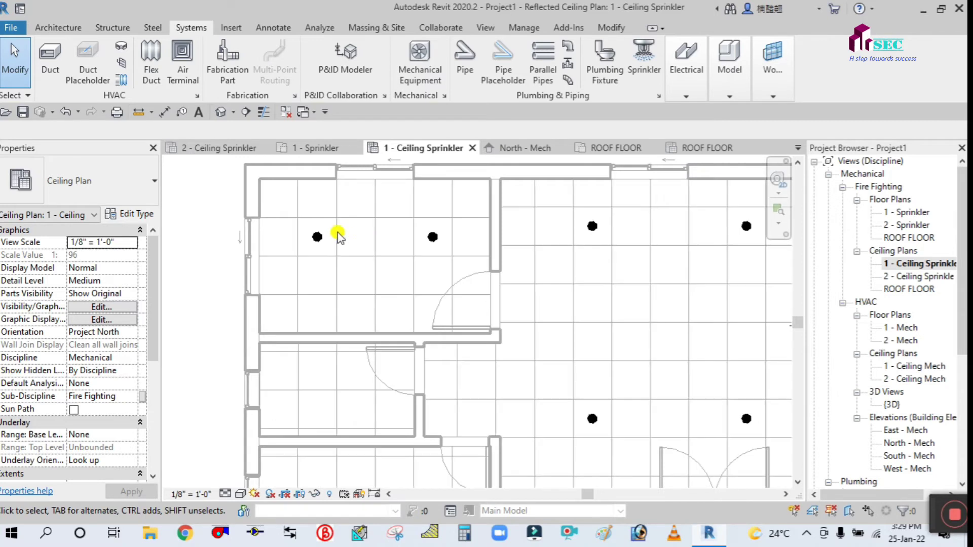
# Step: Copy the northwest room's two sprinklers straight south into the row through the small west room, with the copy direction constrained
pyautogui.scroll(-2, 385, 256)
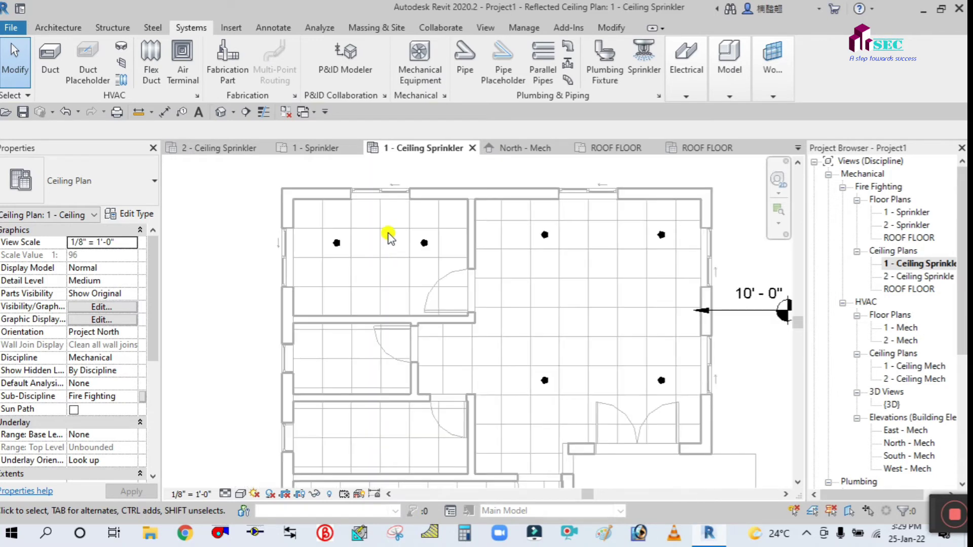
pyautogui.moveTo(227, 293); pyautogui.dragTo(241, 238, button='middle')
pyautogui.scroll(-2, 235, 254)
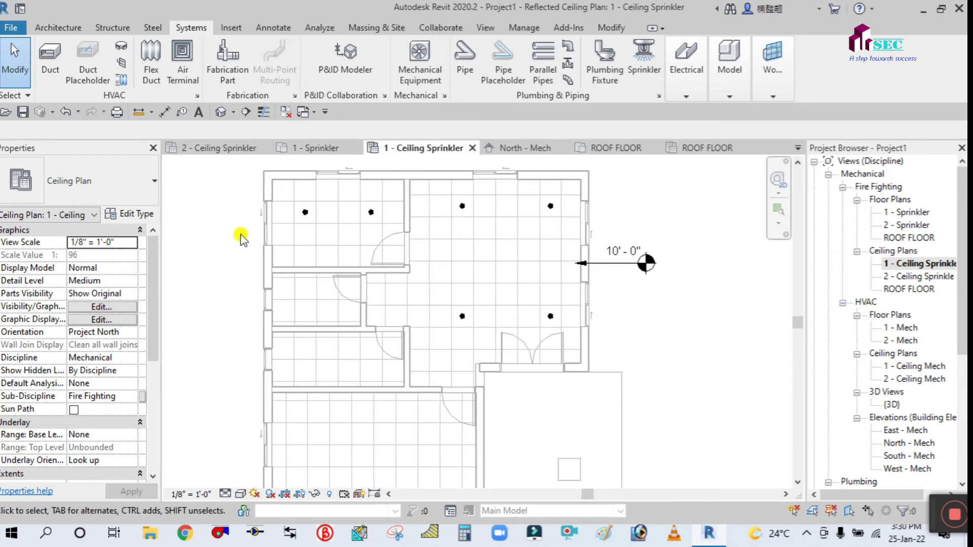
pyautogui.scroll(1, 241, 238)
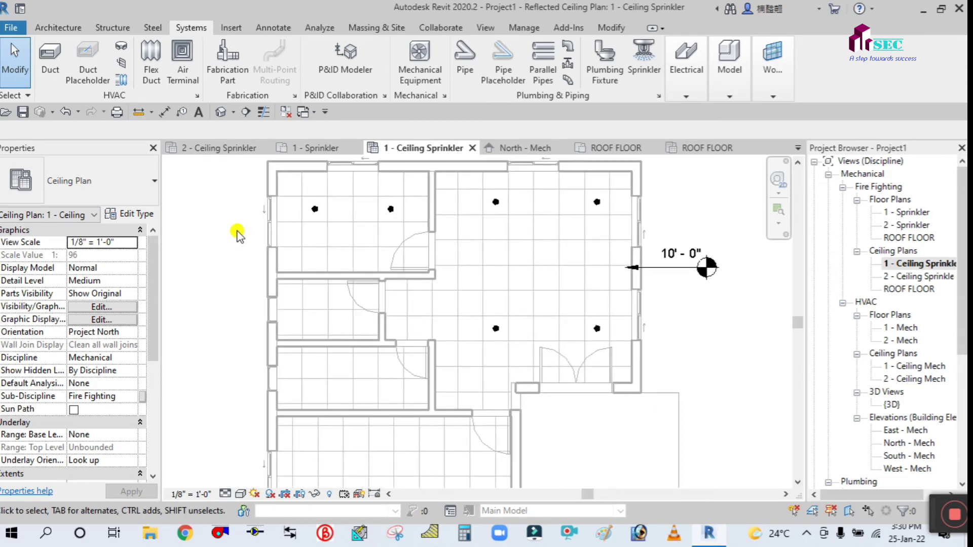
pyautogui.moveTo(238, 233); pyautogui.dragTo(248, 269, button='middle')
pyautogui.scroll(2, 313, 232)
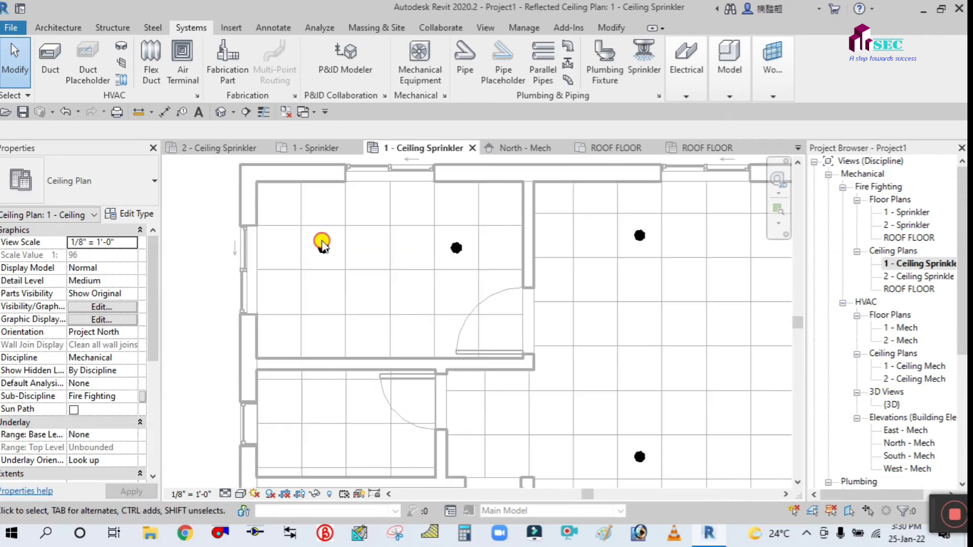
pyautogui.moveTo(310, 234); pyautogui.dragTo(472, 268)
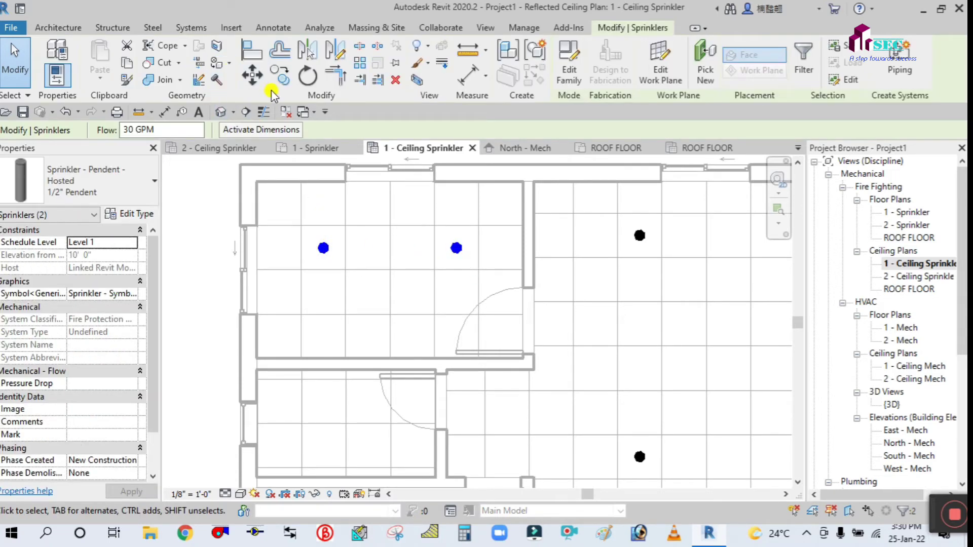
pyautogui.click(280, 76)
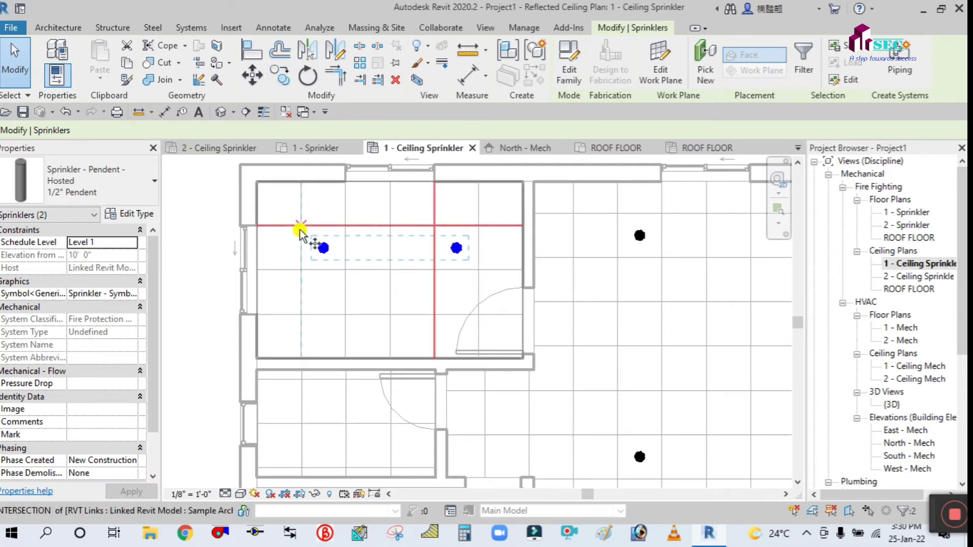
pyautogui.click(304, 226)
pyautogui.scroll(-2, 304, 226)
pyautogui.scroll(2, 296, 328)
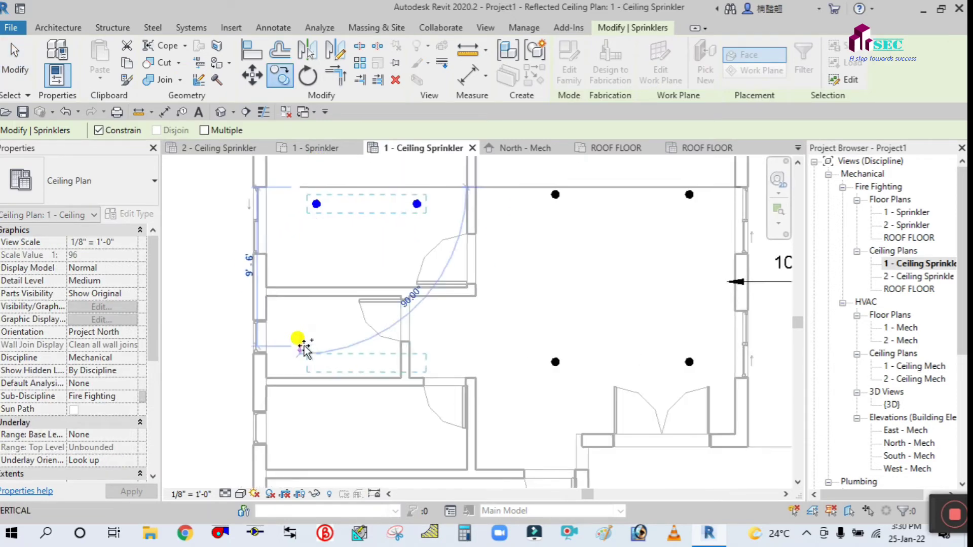
pyautogui.click(298, 334)
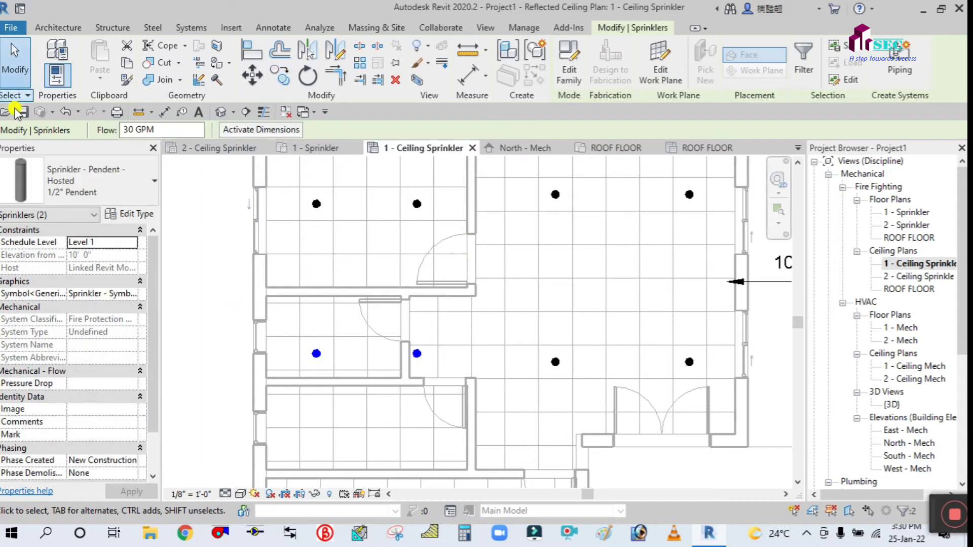
pyautogui.scroll(-1, 429, 185)
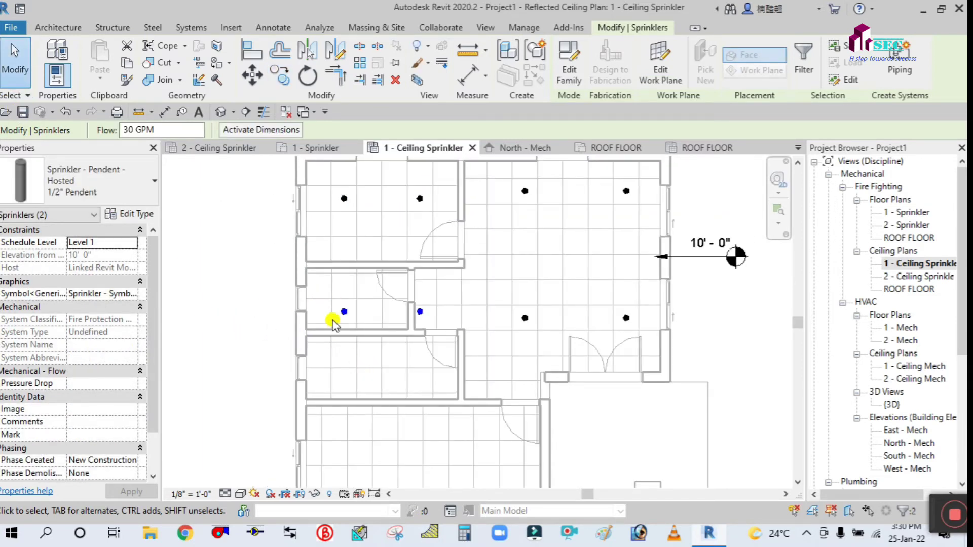
pyautogui.press('Escape')
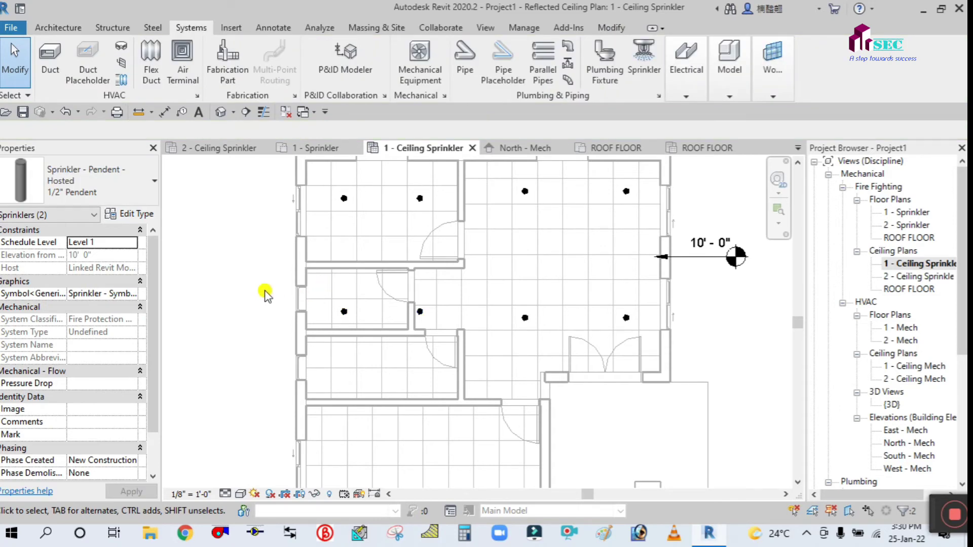
# Step: Copy the two sprinklers in the small west room's row about 11' 2 1/4" south into the large southwest room
pyautogui.moveTo(322, 288); pyautogui.dragTo(418, 321)
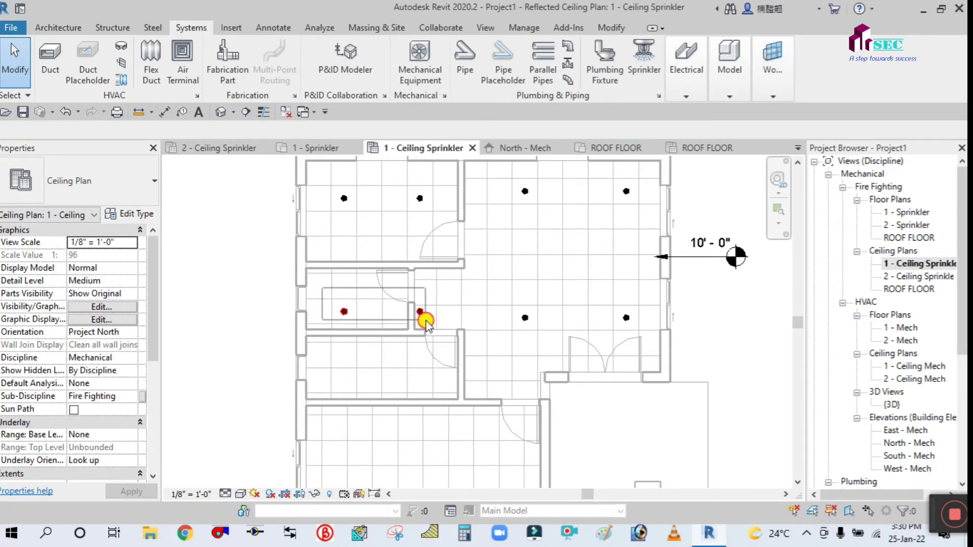
pyautogui.moveTo(294, 278); pyautogui.dragTo(425, 320)
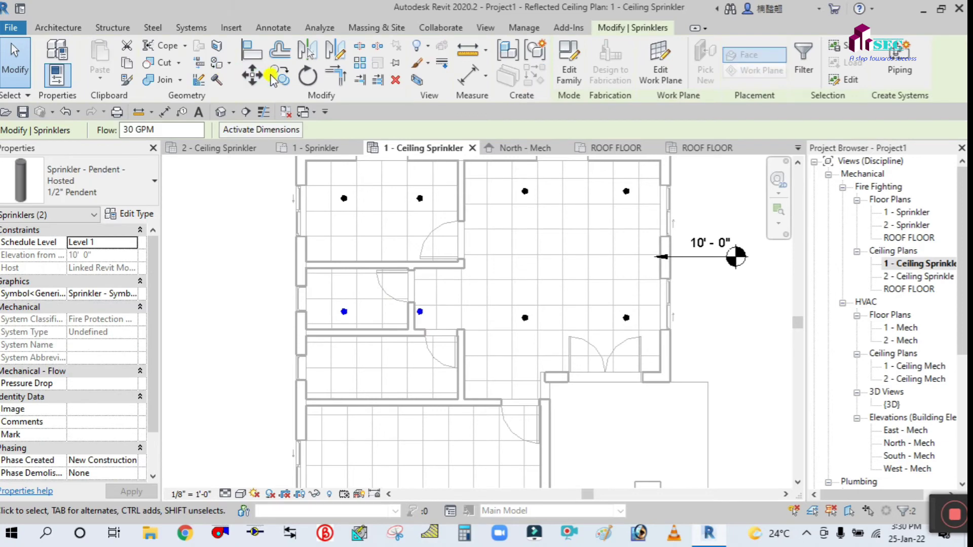
pyautogui.press('c')
pyautogui.press('o')
pyautogui.scroll(-2, 329, 299)
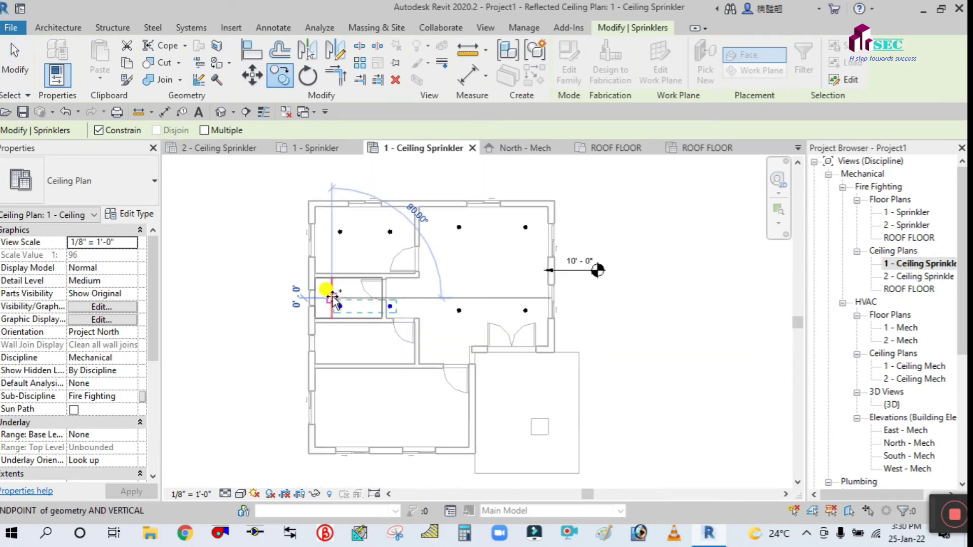
pyautogui.click(326, 300)
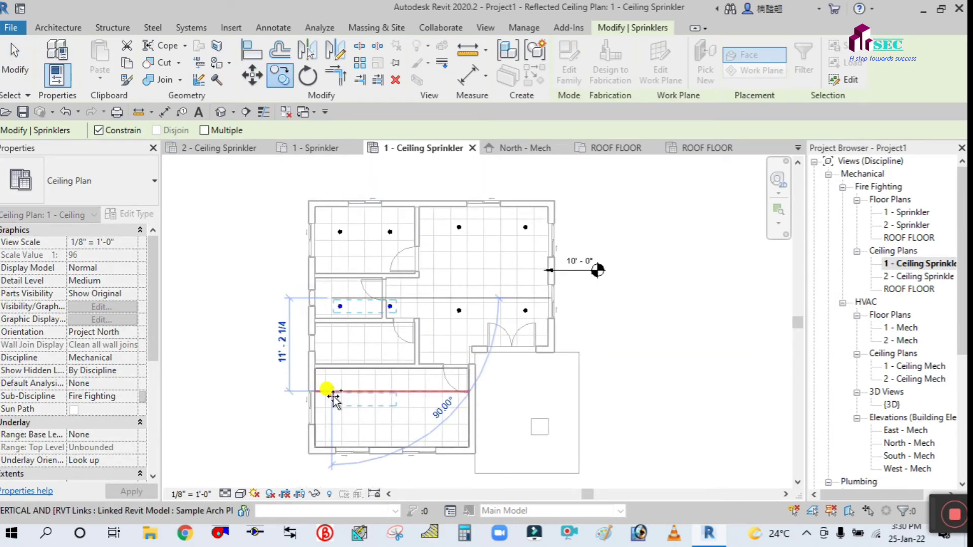
pyautogui.scroll(3, 329, 390)
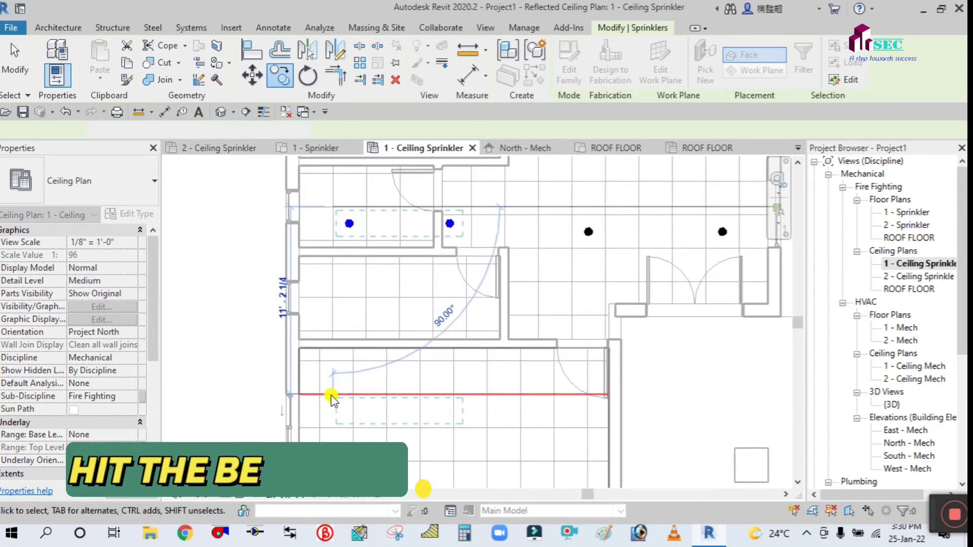
pyautogui.click(335, 394)
pyautogui.click(15, 60)
pyautogui.scroll(-2, 407, 304)
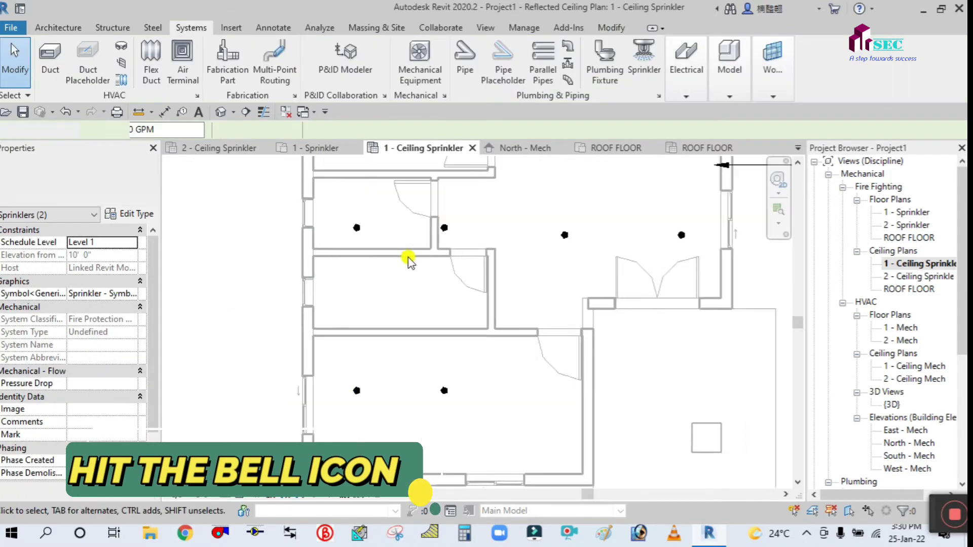
# Step: Try to centre the southwest room's west sprinkler in its ceiling tile with a constrained move to the west
pyautogui.scroll(2, 358, 341)
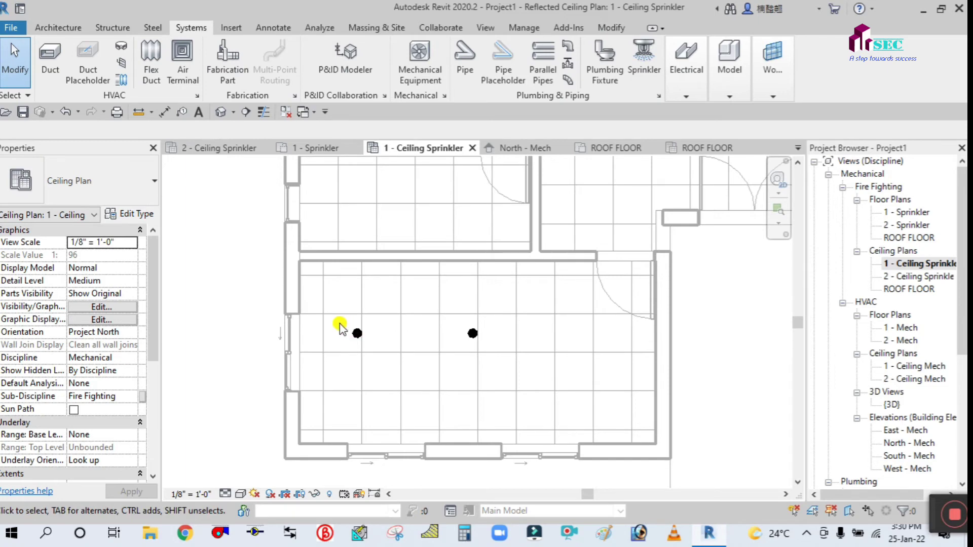
pyautogui.scroll(2, 339, 327)
pyautogui.click(363, 336)
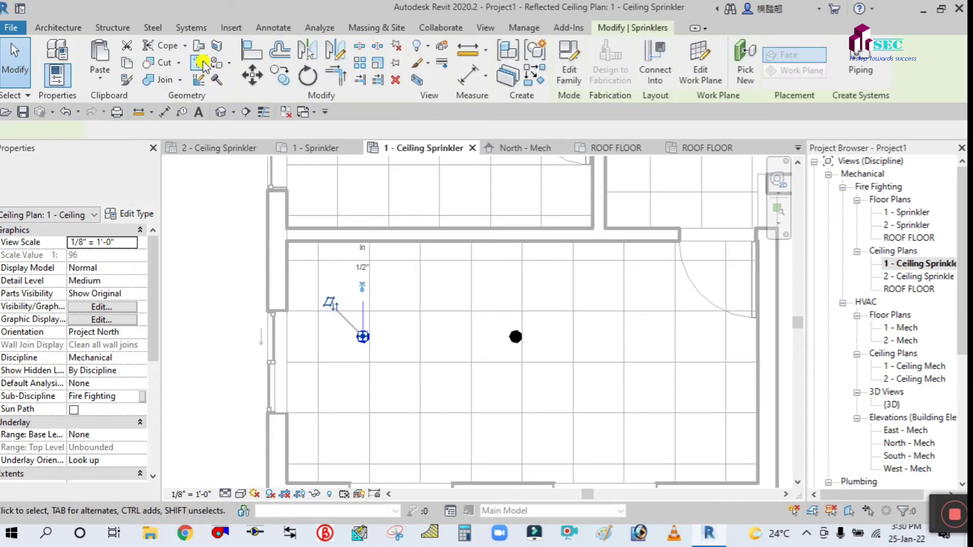
pyautogui.press('m')
pyautogui.press('v')
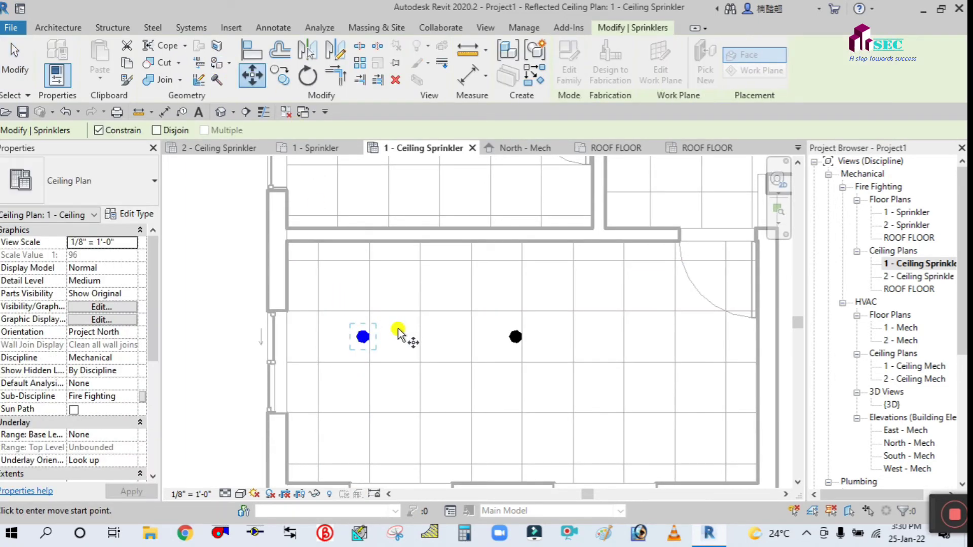
pyautogui.click(366, 311)
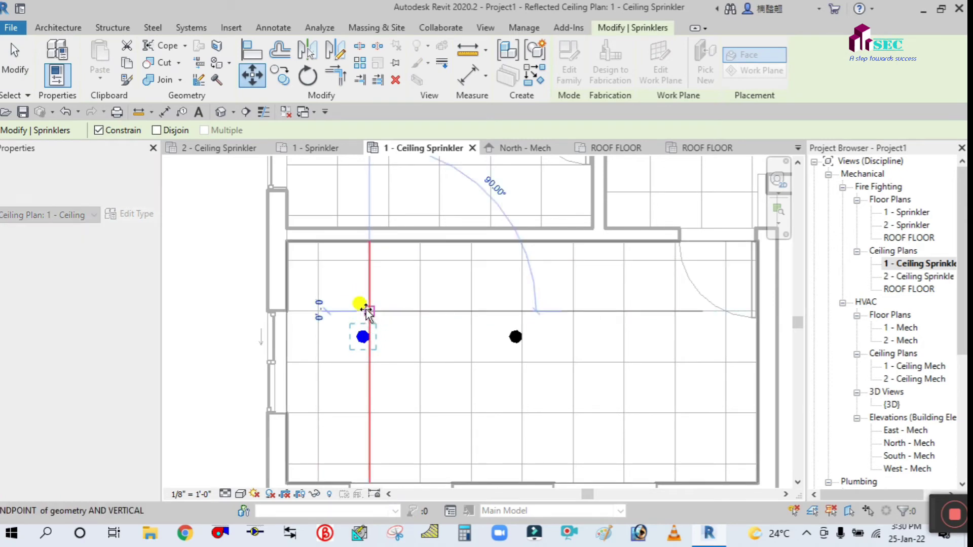
pyautogui.click(347, 284)
pyautogui.press('Escape')
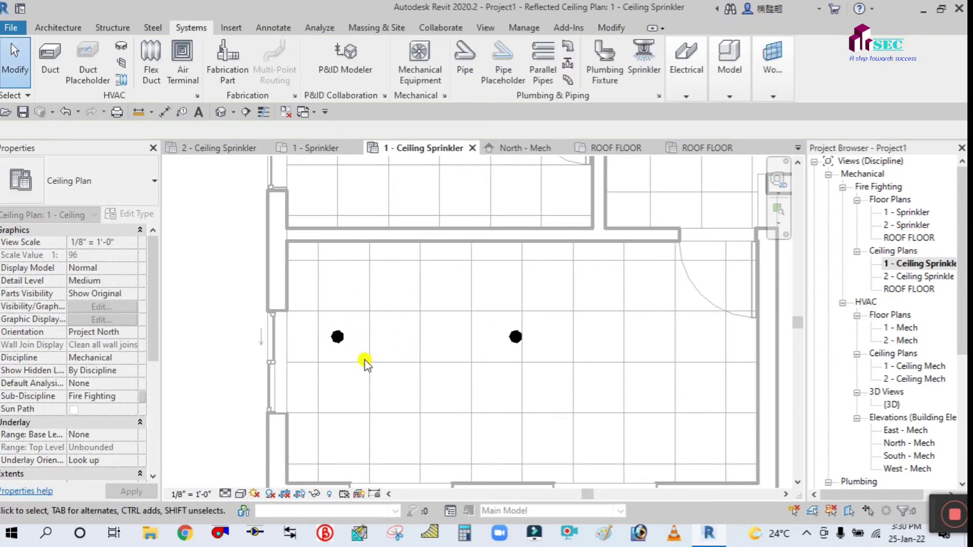
# Step: Move the southwest room's west sprinkler about 9" west from its centre point onto the nearest vertical ceiling grid line
pyautogui.scroll(2, 363, 361)
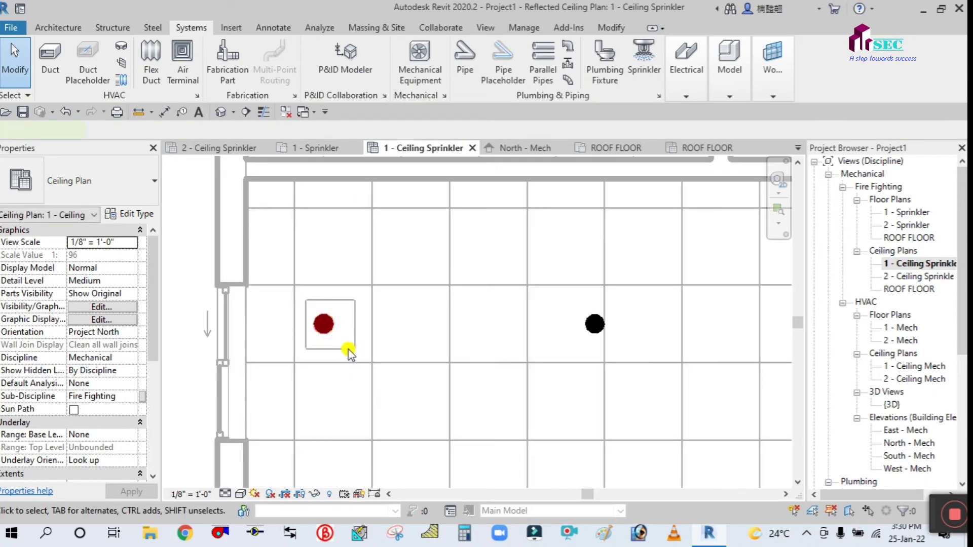
pyautogui.click(350, 353)
pyautogui.click(252, 75)
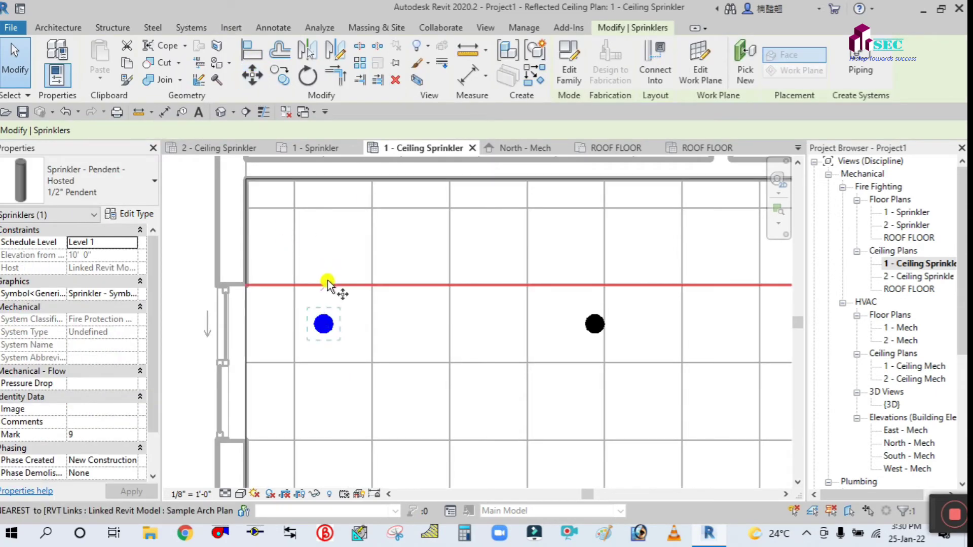
pyautogui.press('m')
pyautogui.press('v')
pyautogui.click(325, 325)
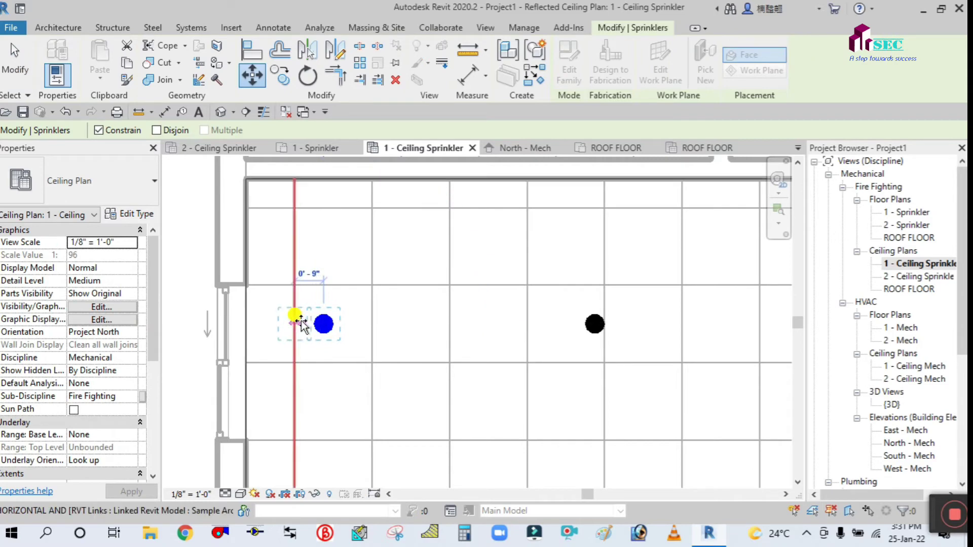
pyautogui.click(319, 299)
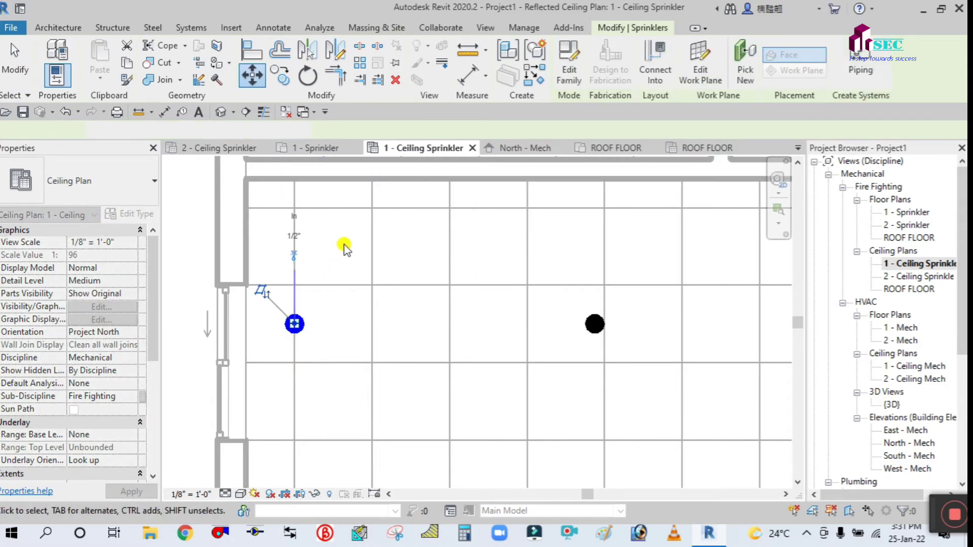
pyautogui.press('Escape')
# Step: Move the southwest room's west sprinkler 1' east from the grid line to the centre of the ceiling tile
pyautogui.scroll(-1, 345, 254)
pyautogui.scroll(1, 319, 316)
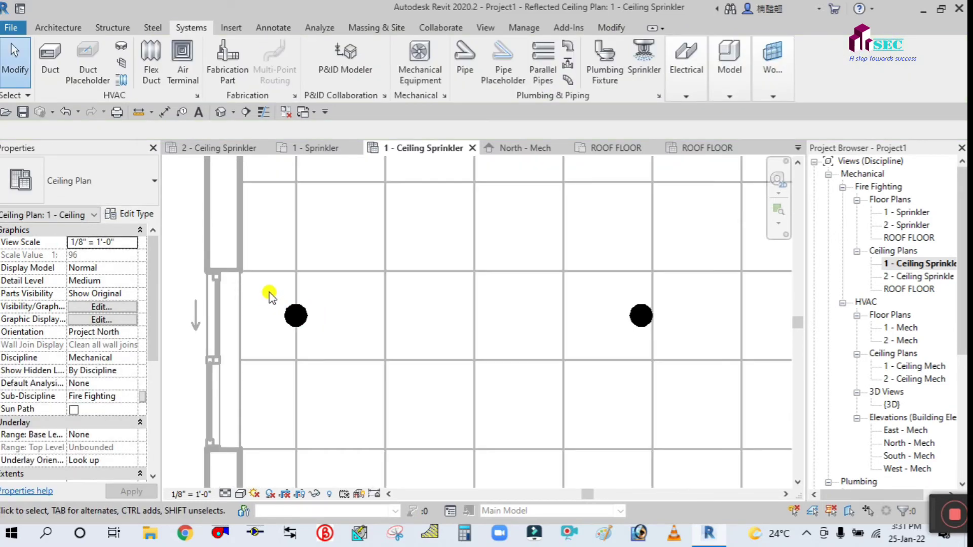
pyautogui.moveTo(268, 290); pyautogui.dragTo(325, 336)
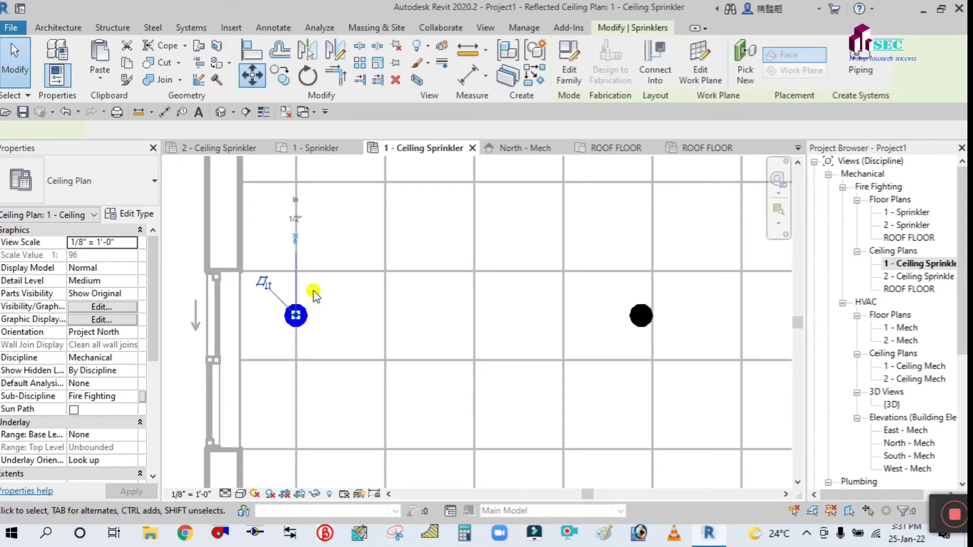
pyautogui.click(252, 76)
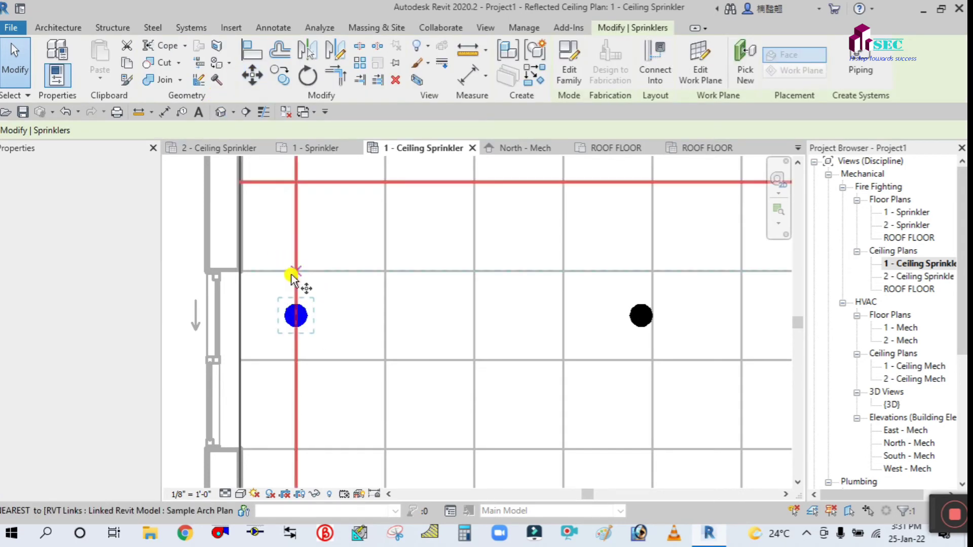
pyautogui.click(295, 269)
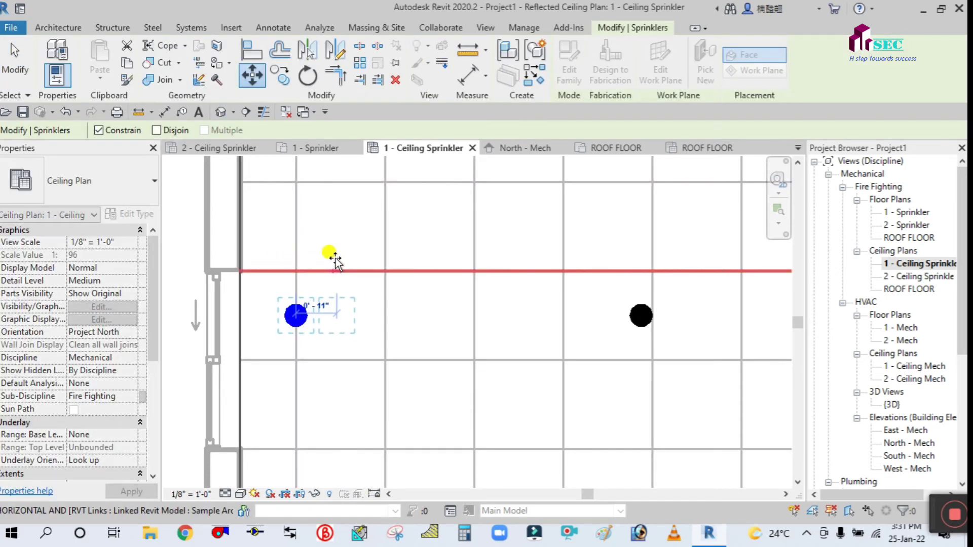
pyautogui.write('1')
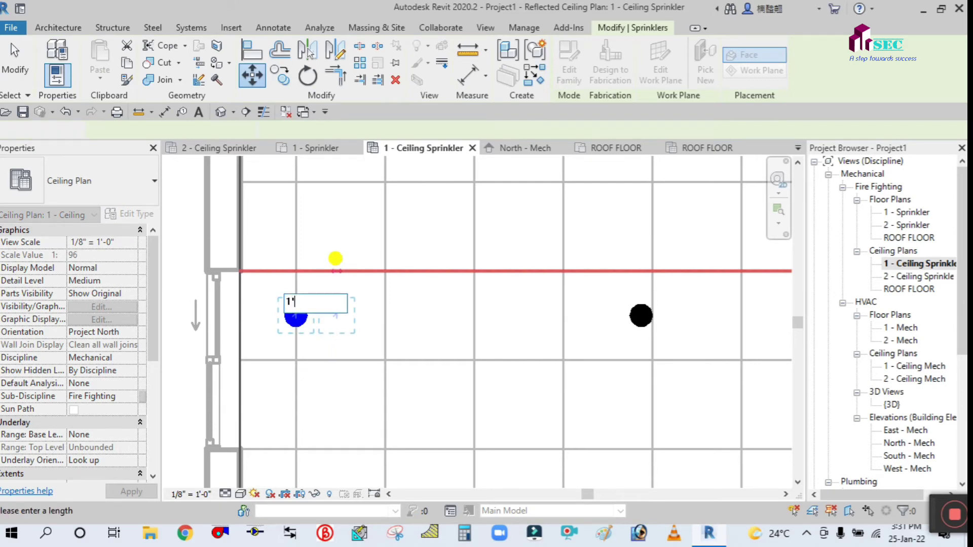
pyautogui.press('Return')
pyautogui.press('Escape')
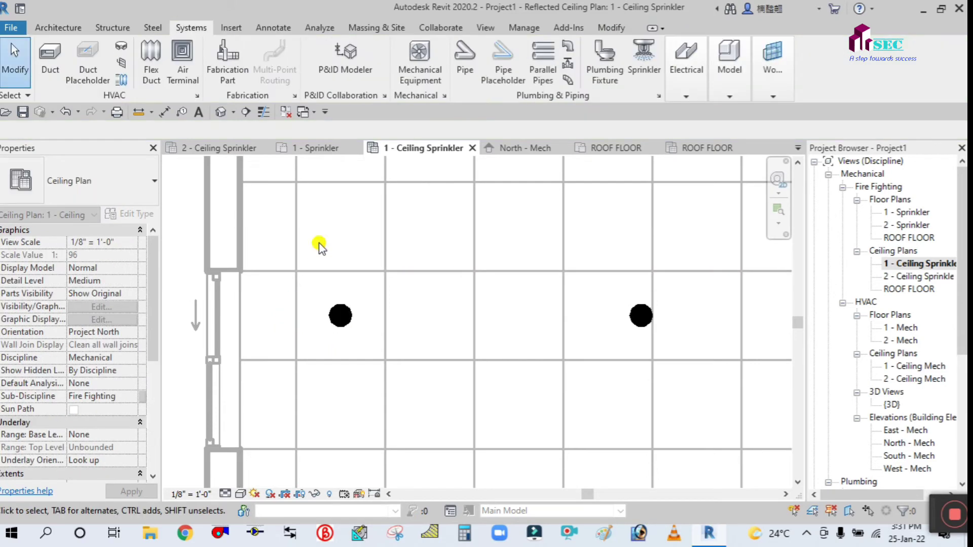
# Step: Delete the off-centre east sprinkler in the southwest room
pyautogui.scroll(-3, 483, 332)
pyautogui.scroll(2, 547, 311)
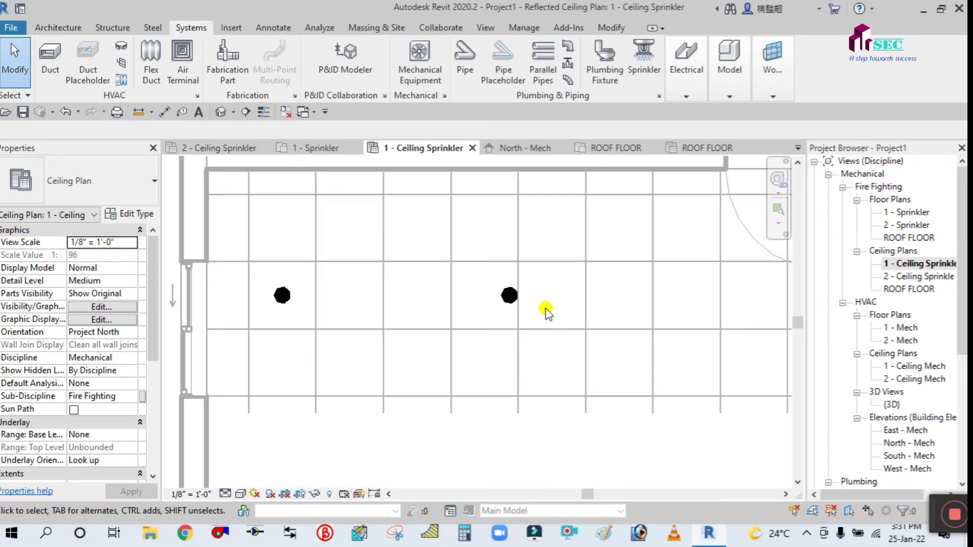
pyautogui.moveTo(547, 311); pyautogui.dragTo(484, 320, button='middle')
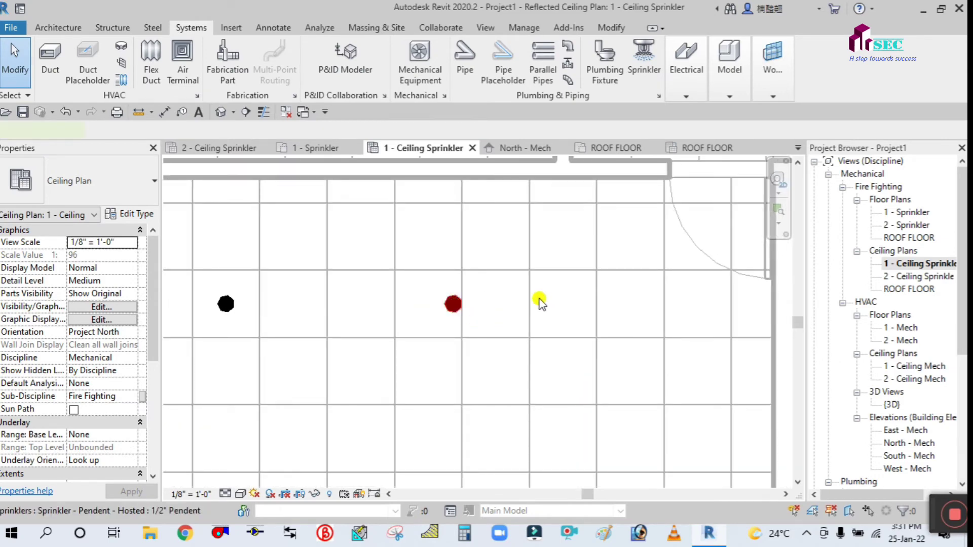
pyautogui.click(452, 303)
pyautogui.press('Delete')
# Step: Copy the southwest room's west sprinkler 12' east, snapping from one vertical ceiling grid line to another
pyautogui.scroll(-3, 436, 309)
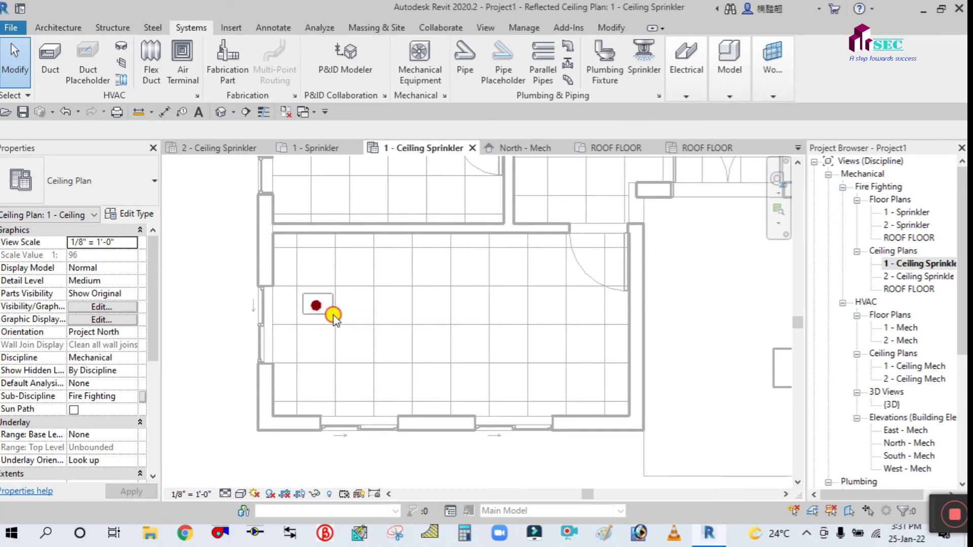
pyautogui.click(315, 304)
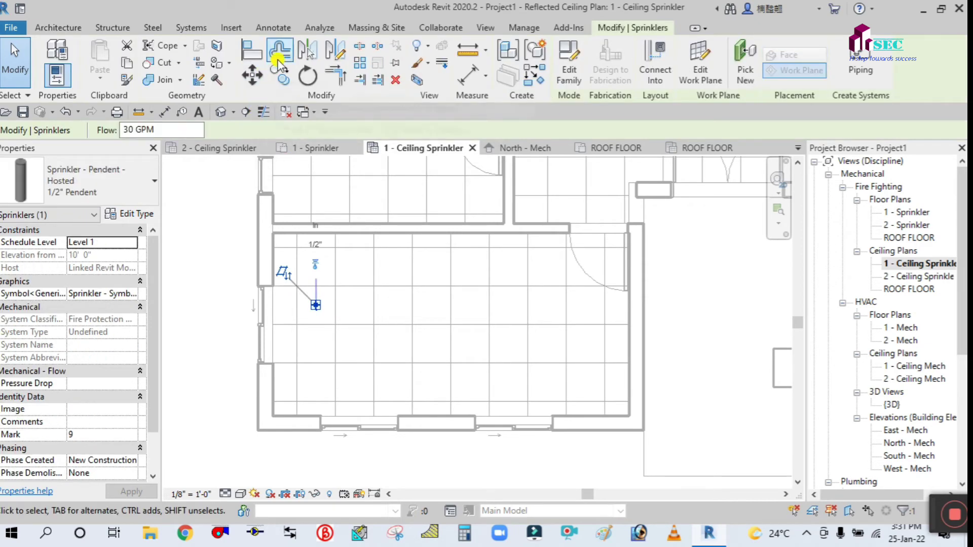
pyautogui.press('c')
pyautogui.press('o')
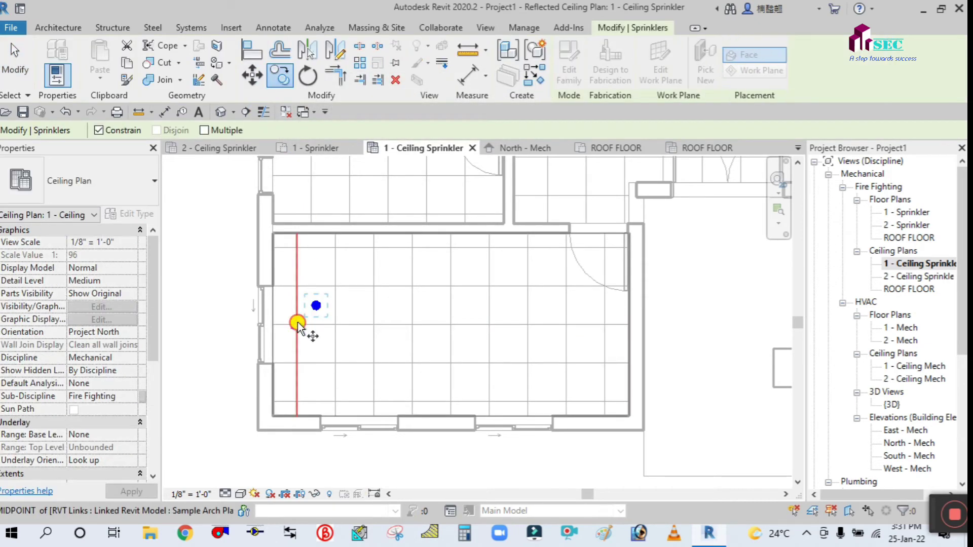
pyautogui.click(302, 324)
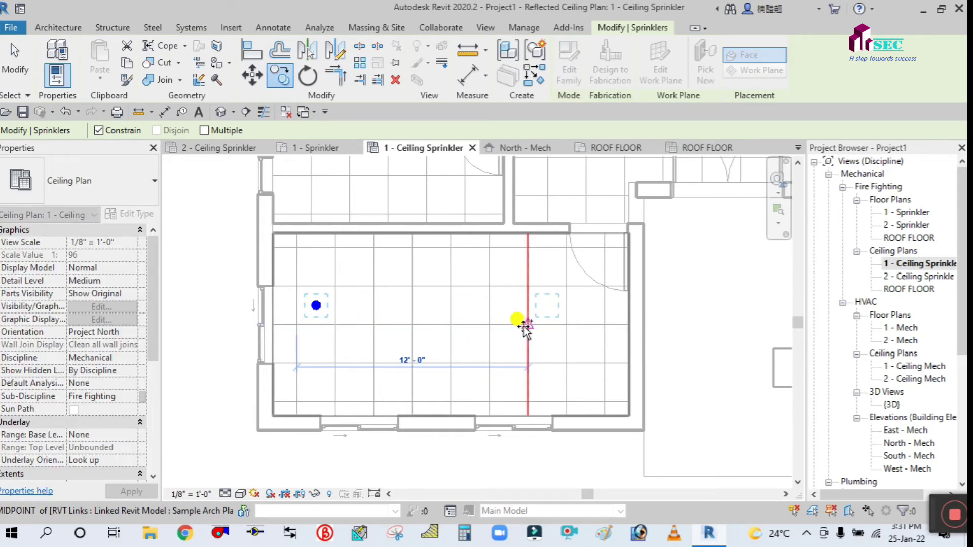
pyautogui.click(524, 327)
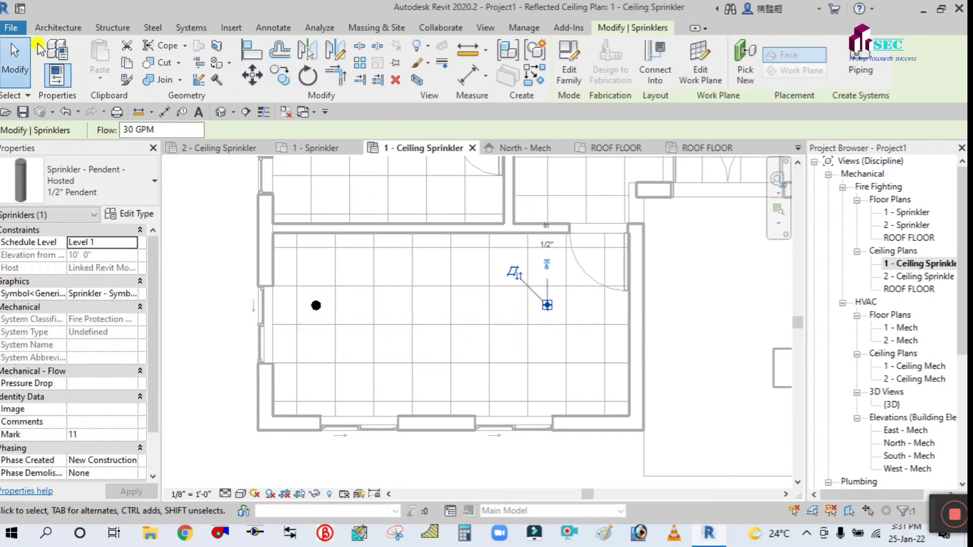
pyautogui.press('Escape')
# Step: Review the sprinkler layout across the first-level ceiling plan and check the elevation property of the northwest room's west sprinkler
pyautogui.scroll(-5, 312, 338)
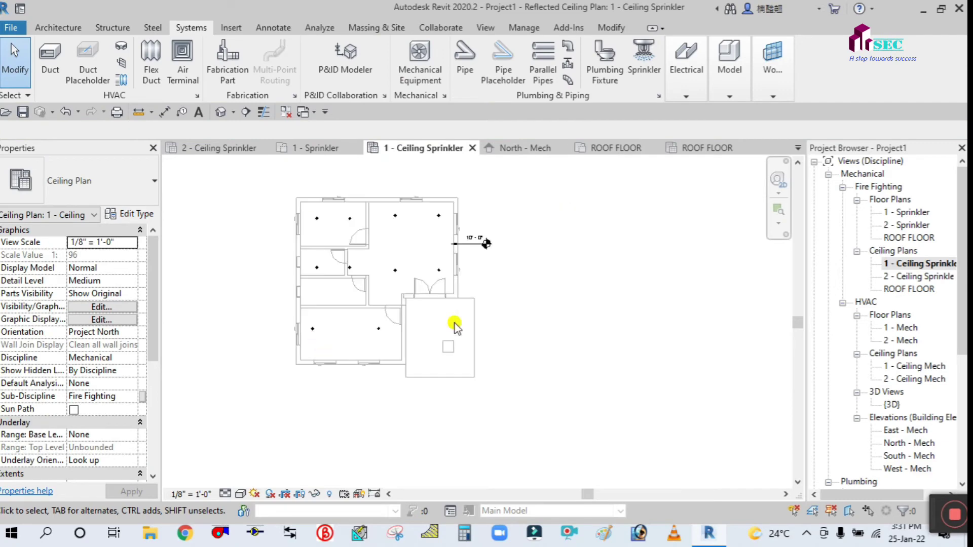
pyautogui.scroll(3, 455, 327)
pyautogui.moveTo(491, 283); pyautogui.dragTo(543, 324, button='middle')
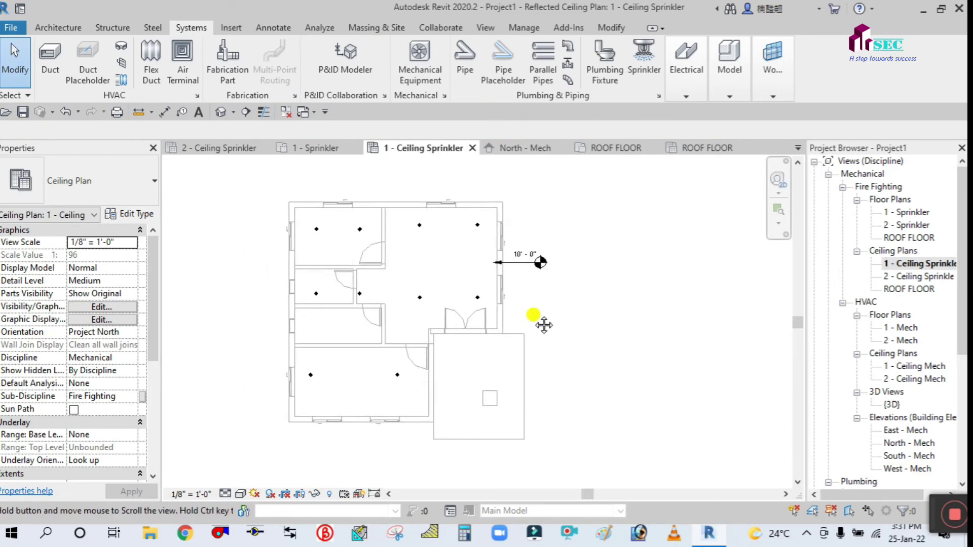
pyautogui.scroll(1, 319, 248)
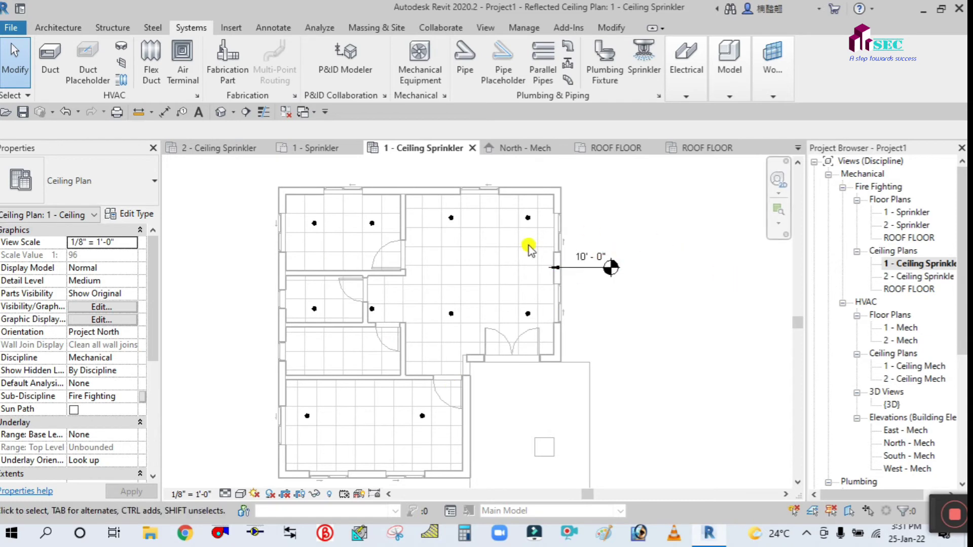
pyautogui.scroll(1, 340, 210)
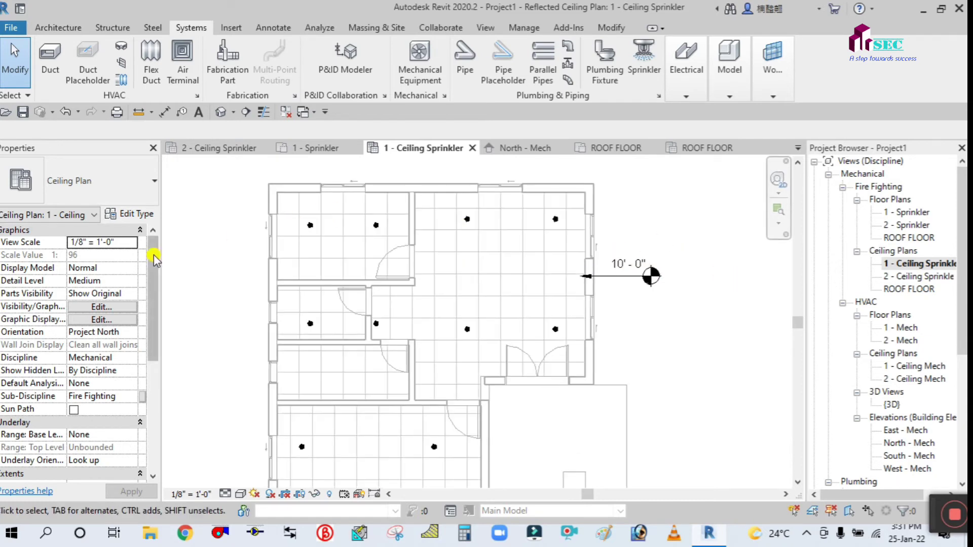
pyautogui.moveTo(197, 252); pyautogui.dragTo(222, 296, button='middle')
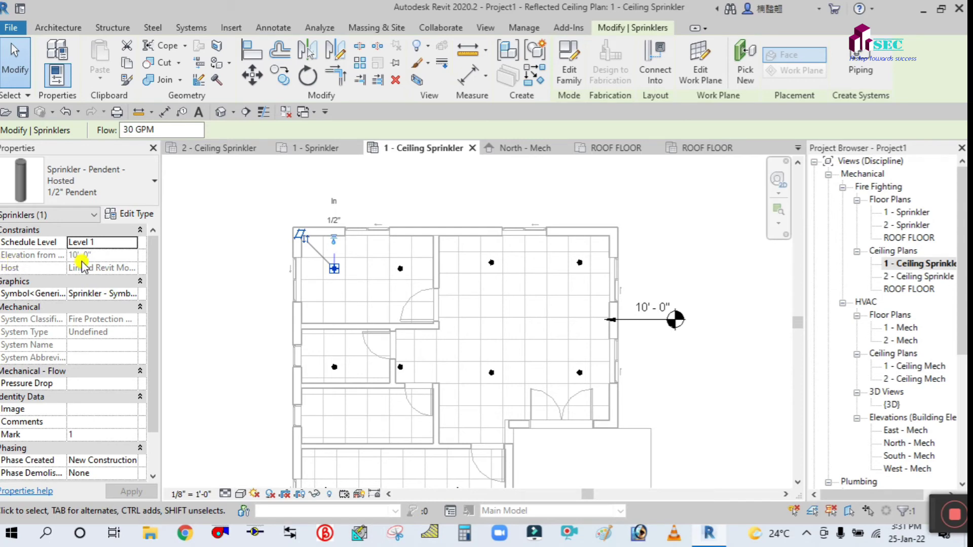
pyautogui.click(248, 296)
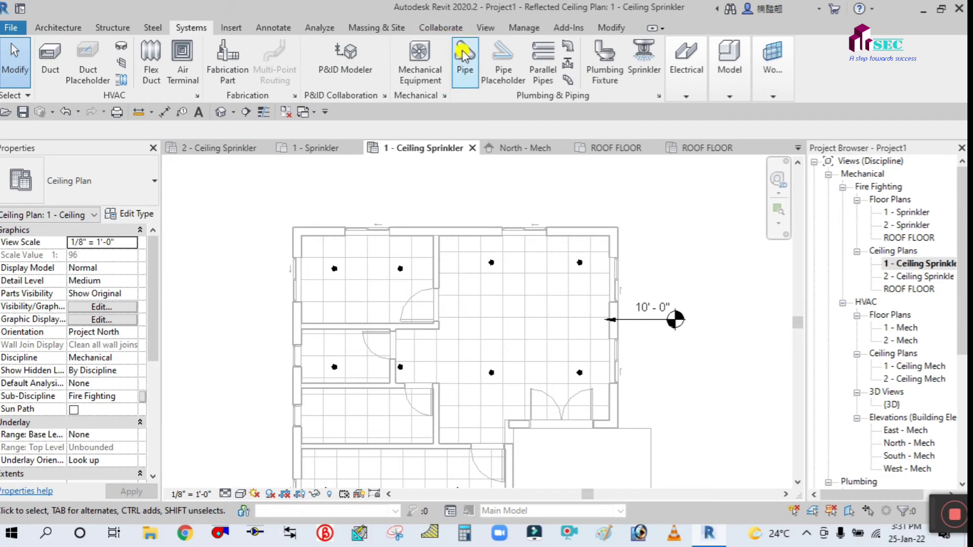
# Step: Draw a horizontal building section through the northwest room and the large east room, looking north and extending past both outer walls
pyautogui.click(484, 28)
pyautogui.click(439, 61)
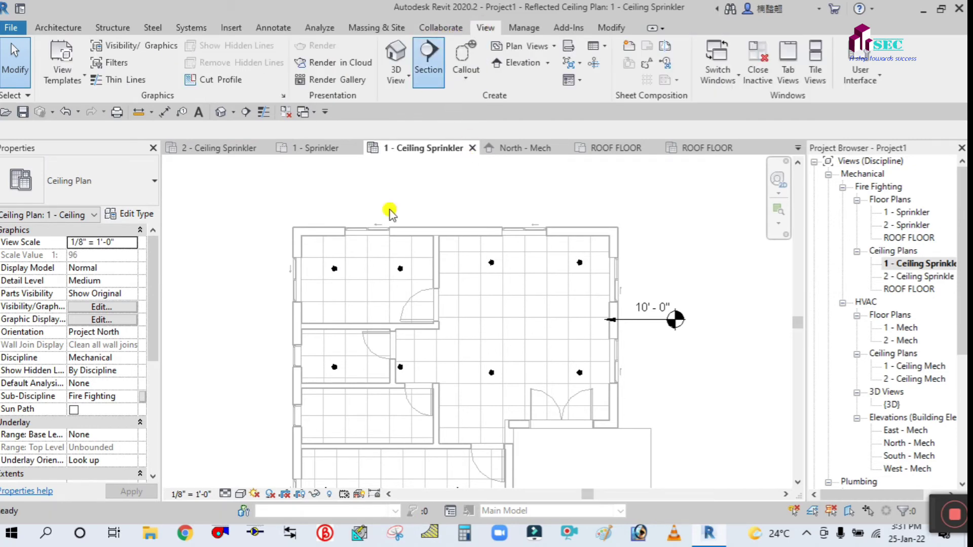
pyautogui.click(266, 290)
pyautogui.click(572, 292)
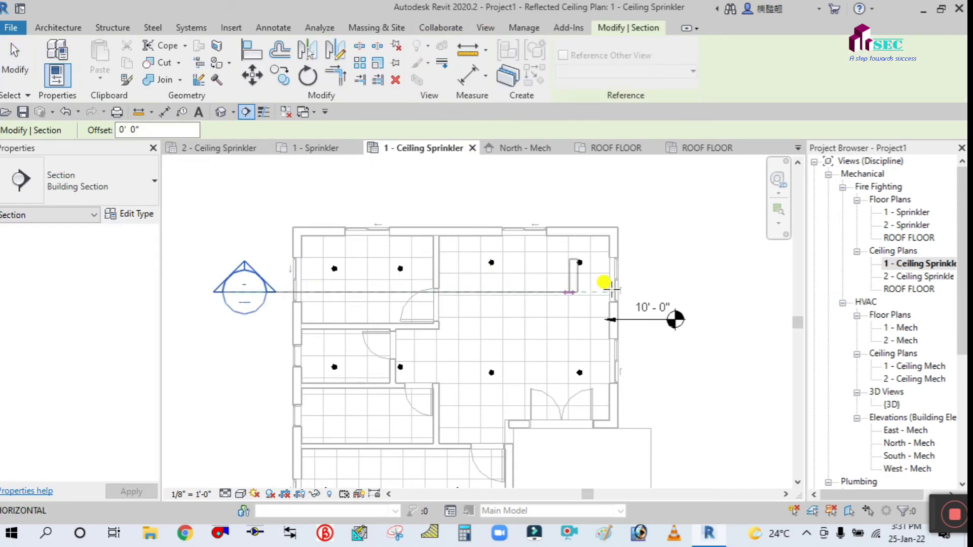
pyautogui.click(656, 292)
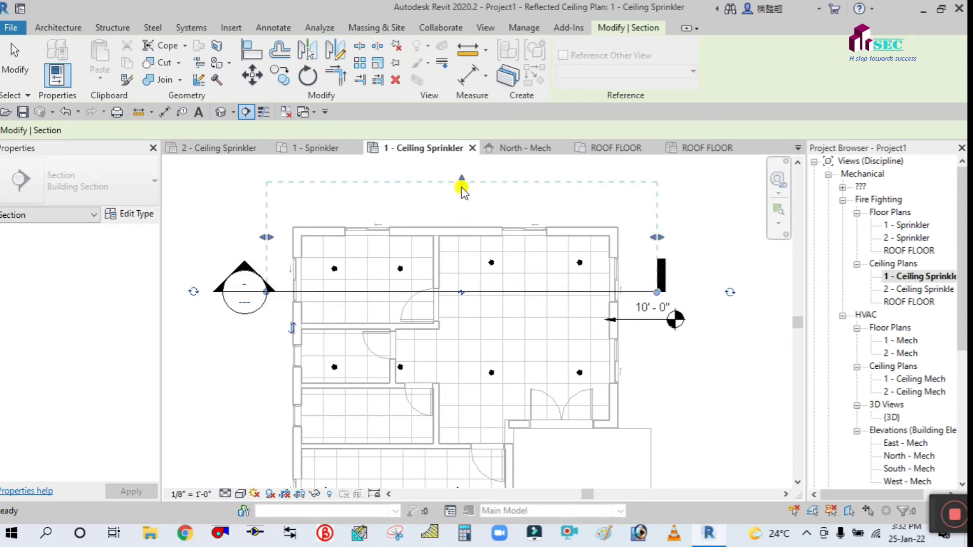
# Step: Shorten the section's view depth to about the northern row of sprinklers and open the section view
pyautogui.moveTo(461, 181); pyautogui.dragTo(461, 259)
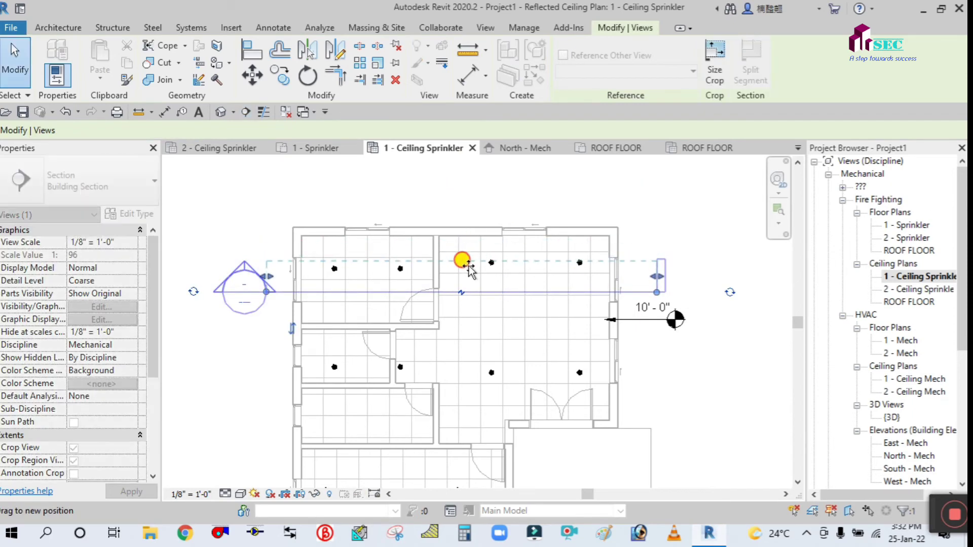
pyautogui.press('Escape')
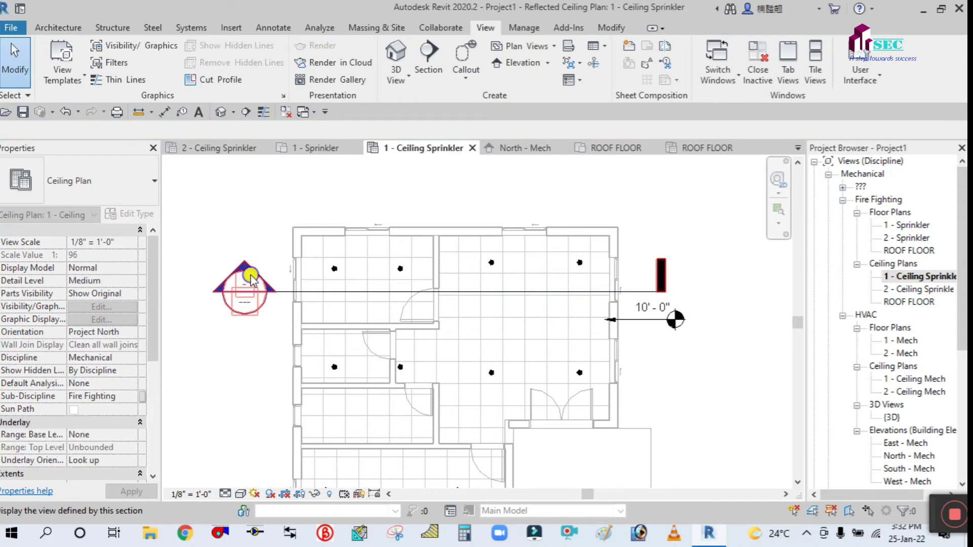
pyautogui.rightClick(250, 274)
pyautogui.click(297, 326)
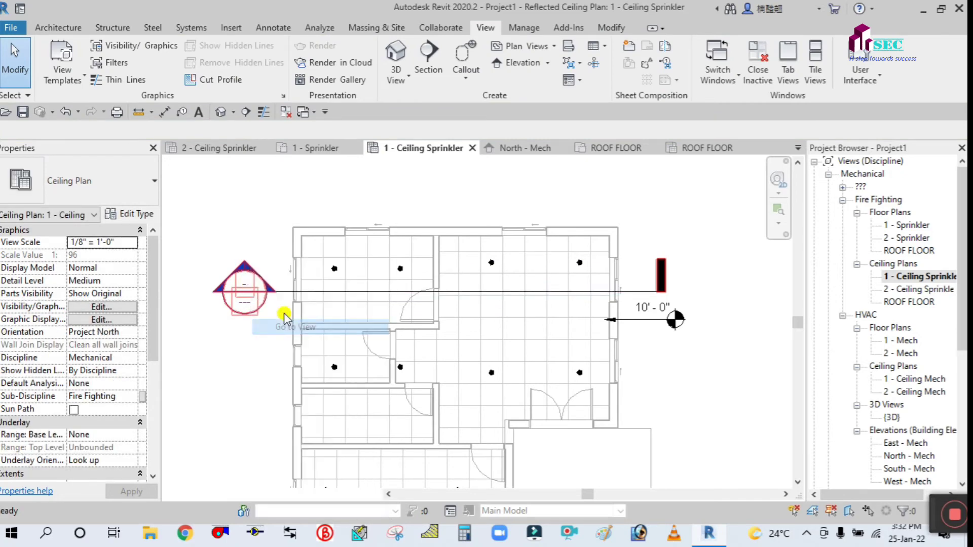
# Step: Examine in the section how the sprinklers on both storeys sit against their ceilings, comparing the floor levels
pyautogui.scroll(3, 423, 223)
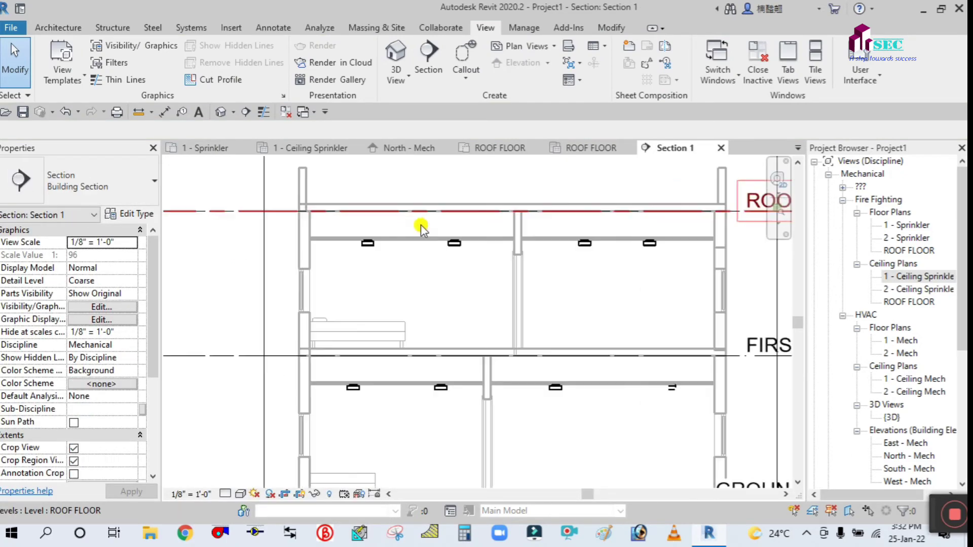
pyautogui.scroll(3, 499, 416)
pyautogui.scroll(2, 646, 404)
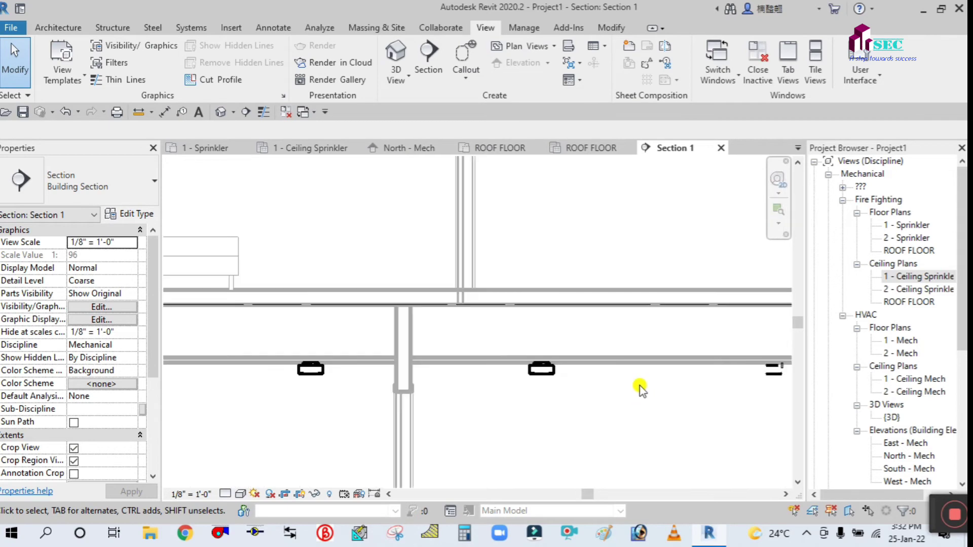
pyautogui.scroll(-3, 423, 358)
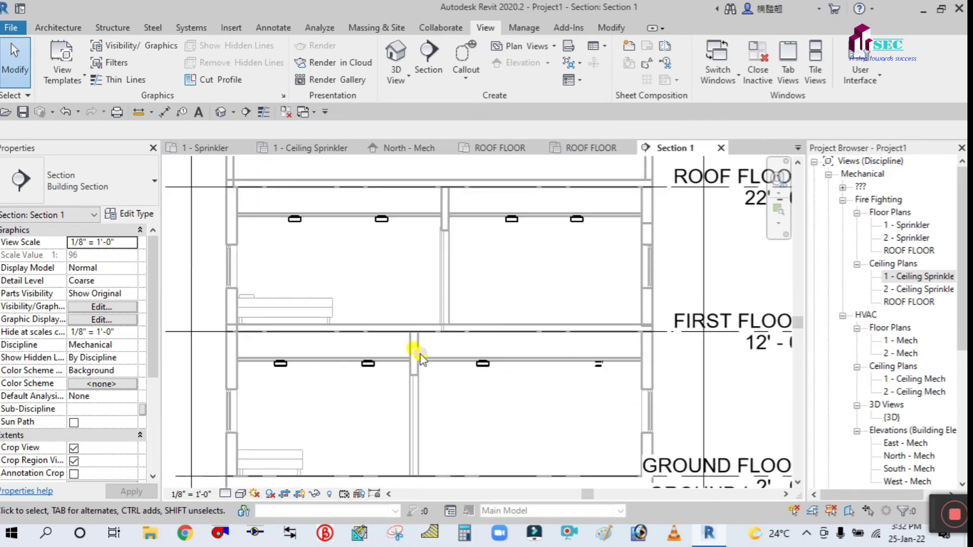
pyautogui.scroll(-3, 415, 284)
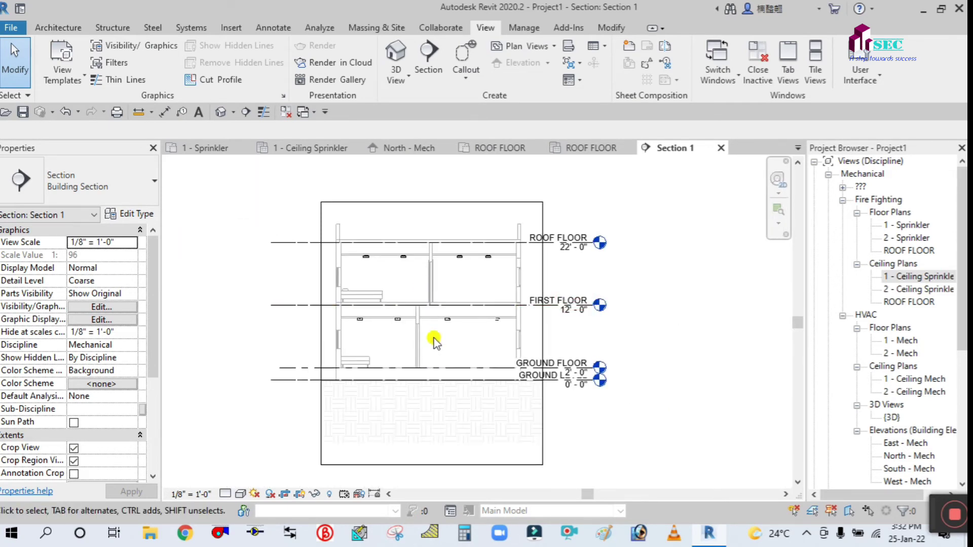
pyautogui.scroll(2, 525, 330)
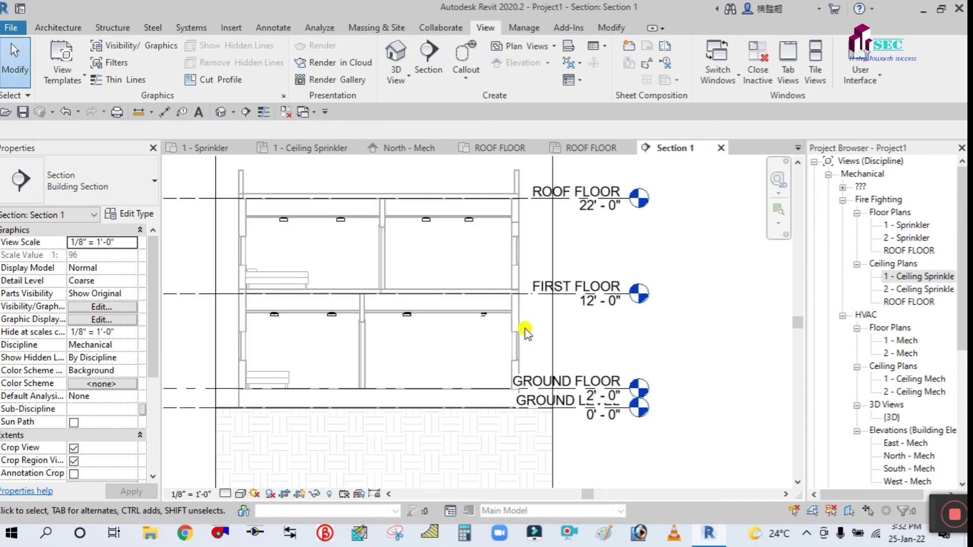
pyautogui.scroll(-1, 639, 308)
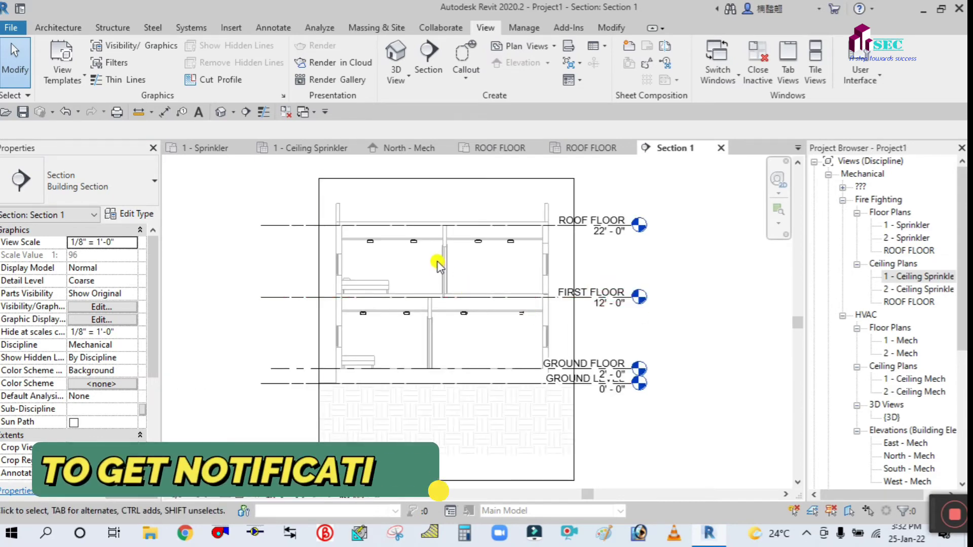
pyautogui.scroll(5, 469, 342)
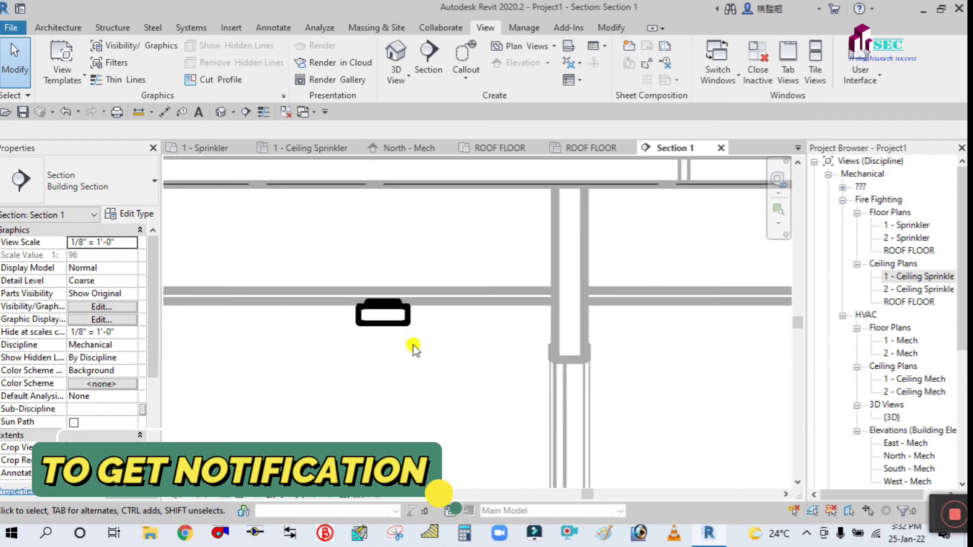
pyautogui.scroll(-4, 464, 289)
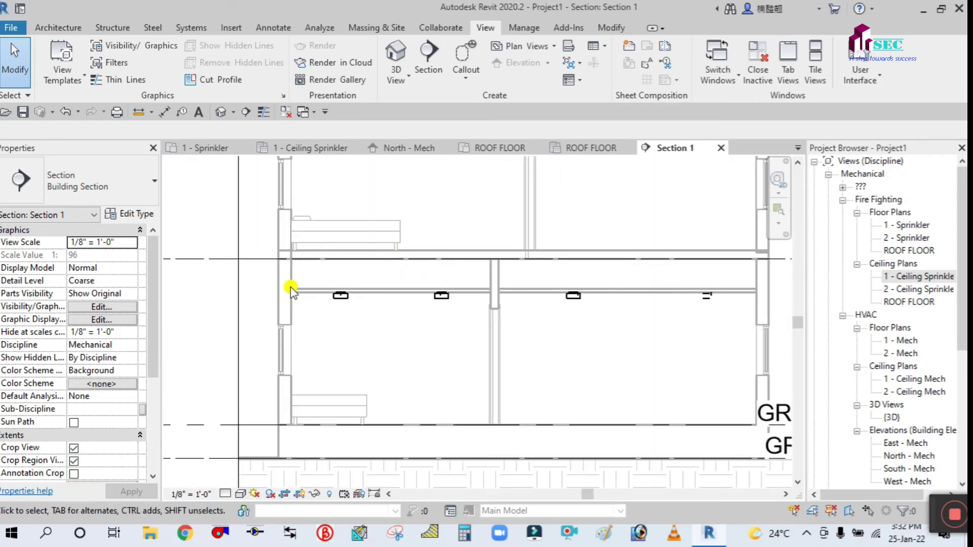
pyautogui.scroll(1, 381, 285)
pyautogui.scroll(3, 309, 319)
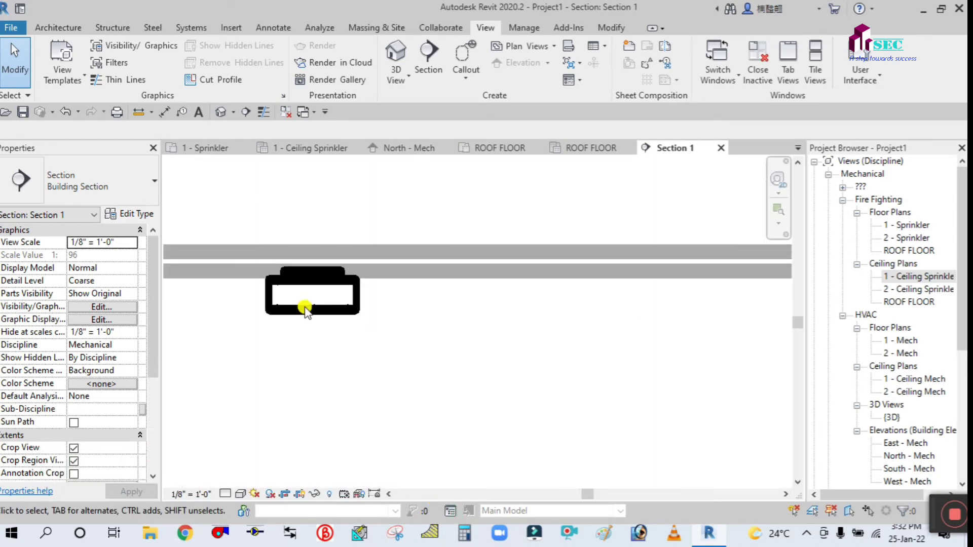
pyautogui.scroll(-4, 446, 332)
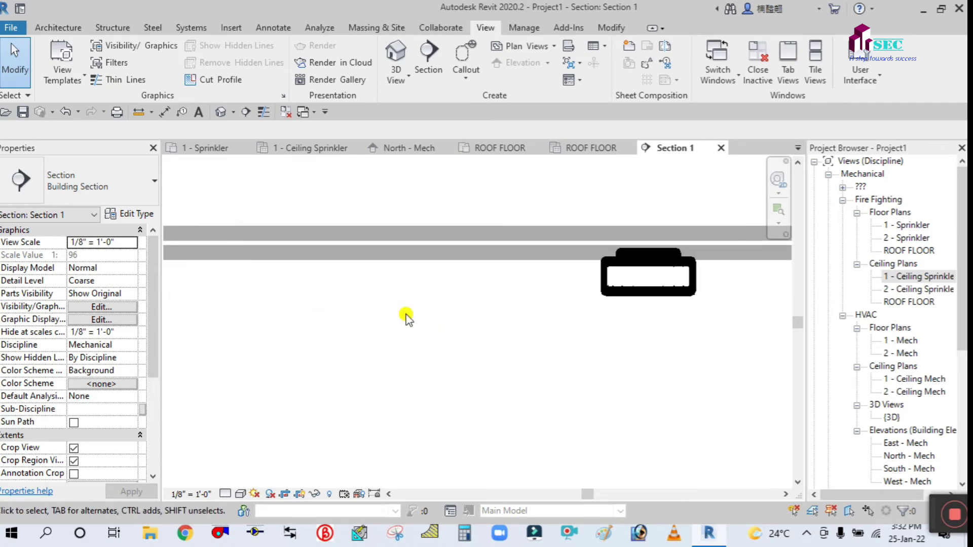
pyautogui.scroll(-1, 343, 332)
pyautogui.scroll(-1, 415, 336)
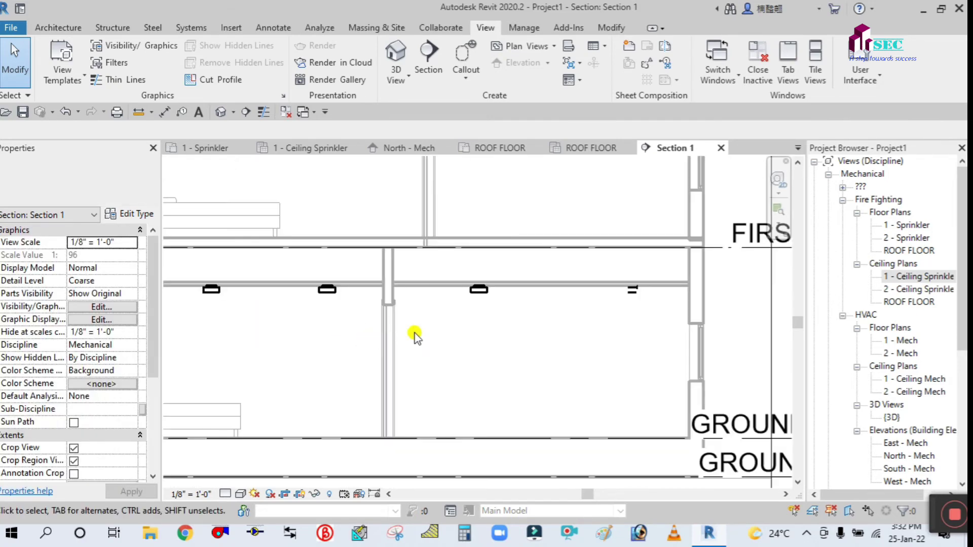
# Step: Inspect the lower storey's easternmost sprinkler in the section up close and check its properties
pyautogui.scroll(4, 631, 305)
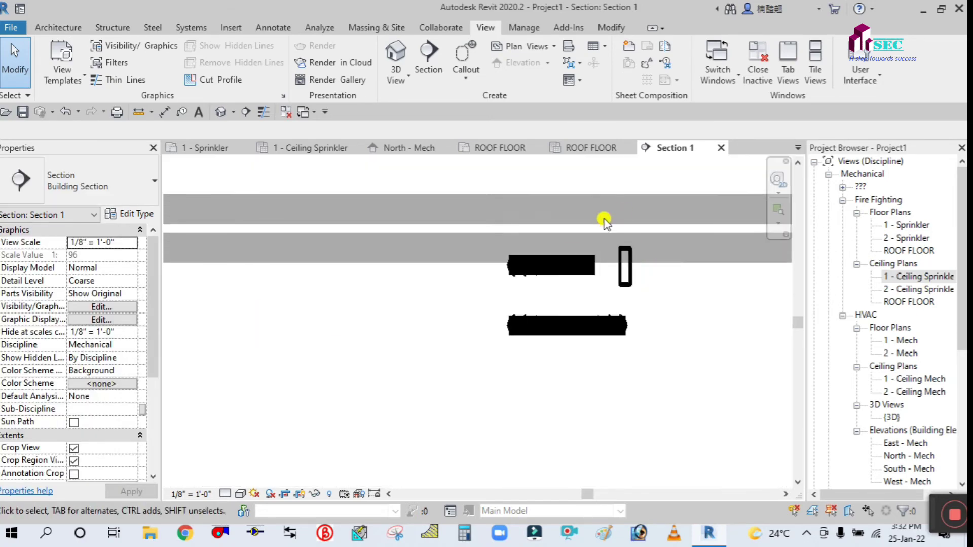
pyautogui.click(642, 352)
pyautogui.scroll(-2, 658, 373)
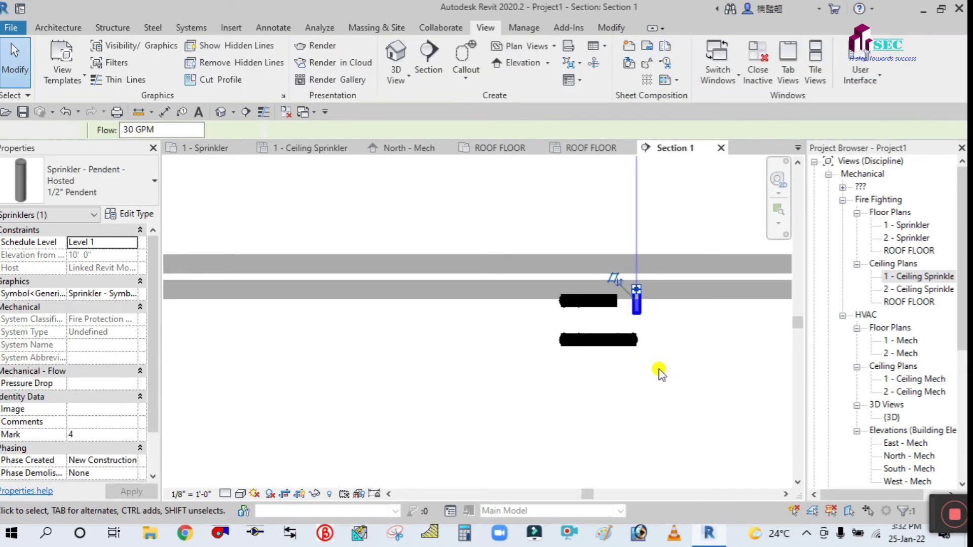
pyautogui.press('Escape')
# Step: Compare the lower storey's east room sprinklers with those upstairs, checking their fit to the ceiling underside
pyautogui.scroll(-3, 659, 372)
pyautogui.scroll(-3, 520, 364)
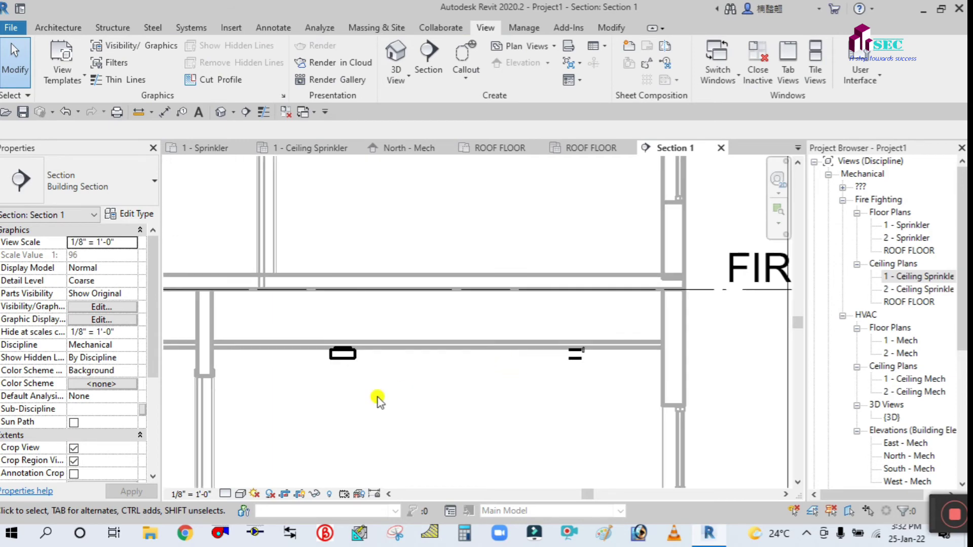
pyautogui.scroll(3, 343, 355)
pyautogui.scroll(-5, 480, 300)
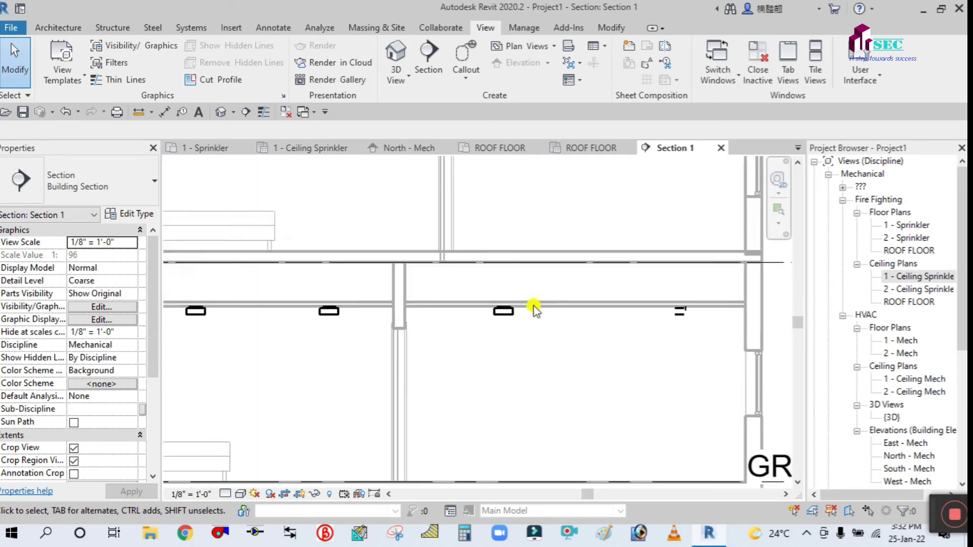
pyautogui.scroll(2, 489, 188)
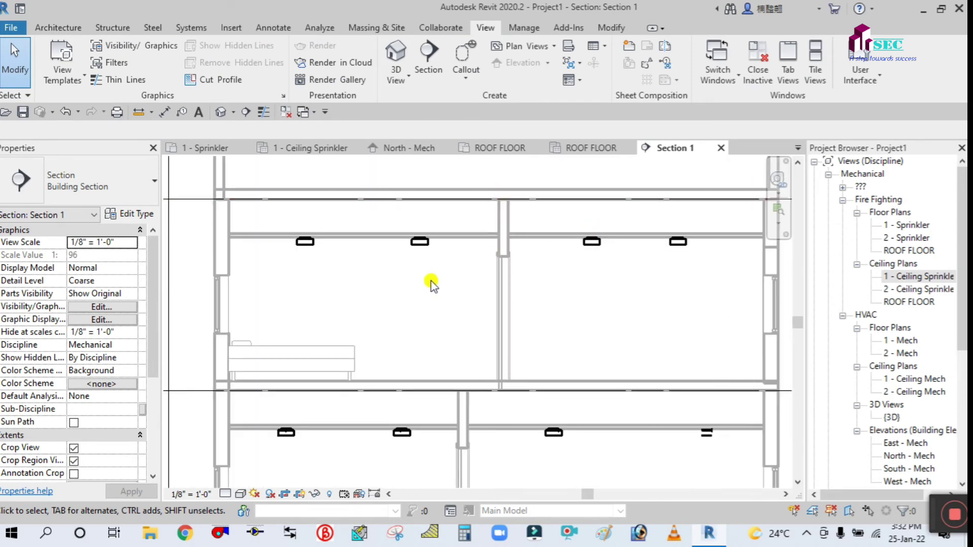
pyautogui.scroll(-3, 405, 375)
pyautogui.scroll(6, 473, 374)
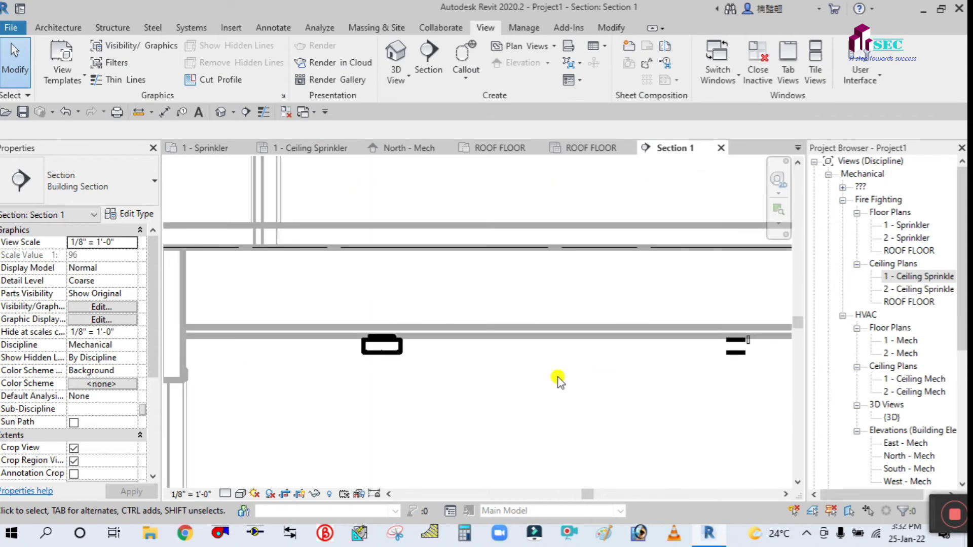
pyautogui.scroll(4, 402, 357)
pyautogui.moveTo(558, 319); pyautogui.dragTo(405, 355, button='middle')
pyautogui.moveTo(693, 341); pyautogui.dragTo(382, 326, button='middle')
pyautogui.scroll(-2, 382, 326)
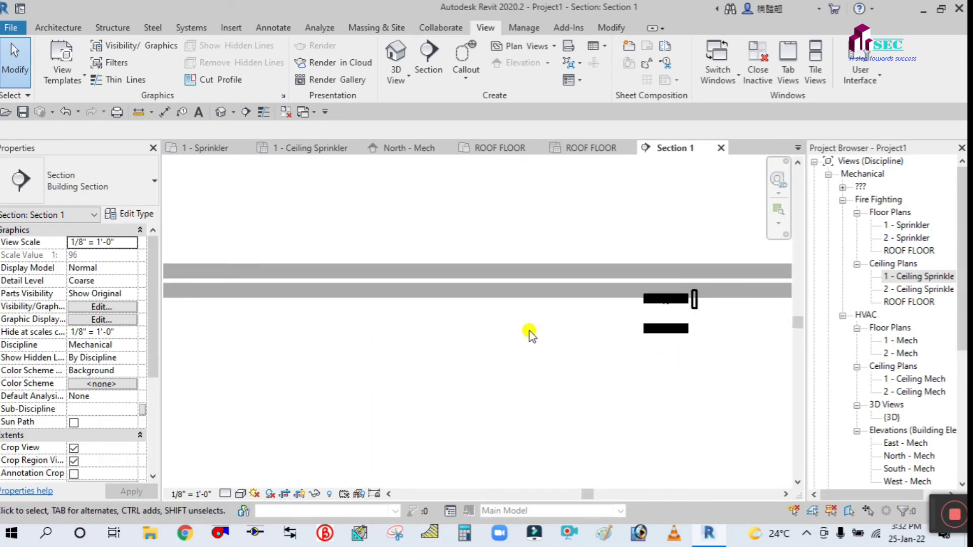
# Step: Examine in the section how the lower storey's sprinklers sit against the ceiling underside, from the east room to the west rooms
pyautogui.moveTo(527, 330); pyautogui.dragTo(445, 288, button='middle')
pyautogui.scroll(3, 361, 306)
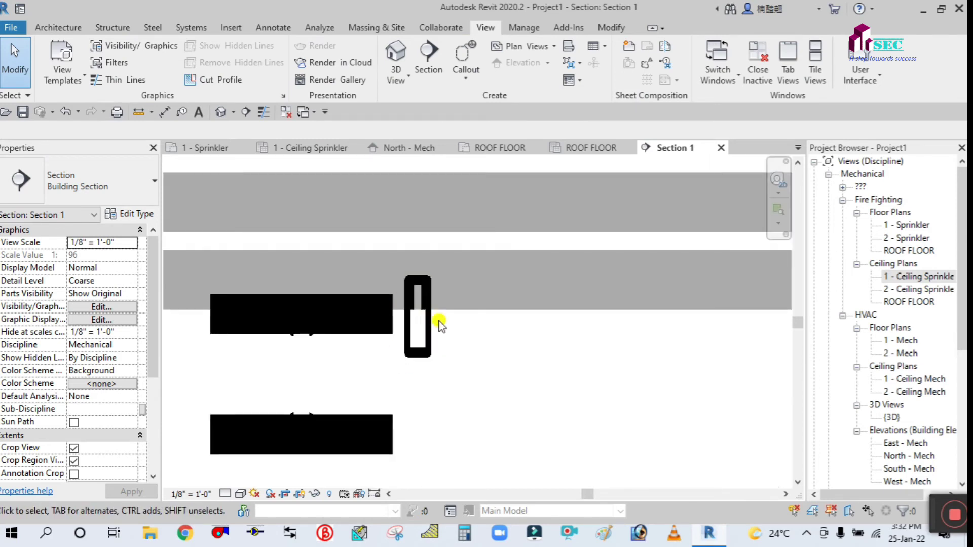
pyautogui.scroll(-4, 467, 358)
pyautogui.scroll(-2, 518, 347)
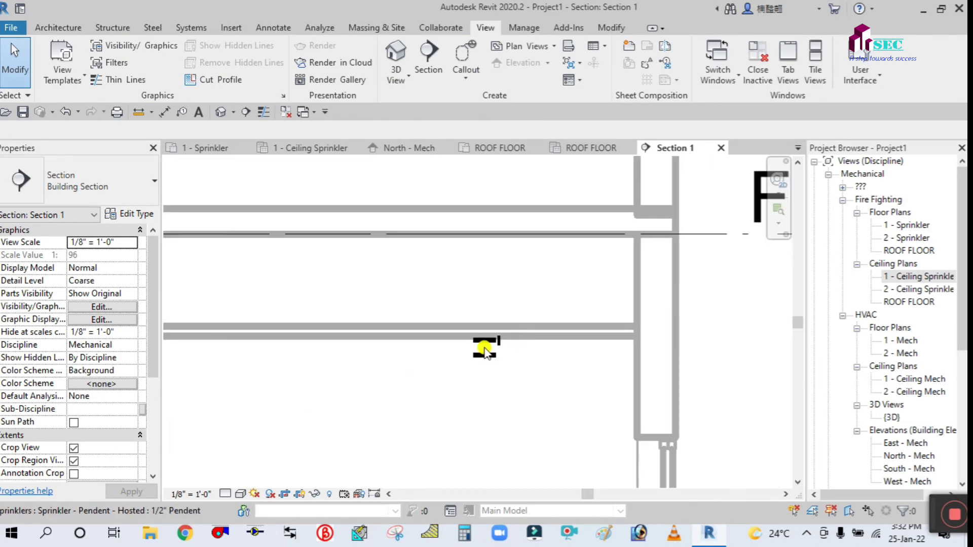
pyautogui.moveTo(425, 391); pyautogui.dragTo(486, 391, button='middle')
pyautogui.scroll(3, 437, 366)
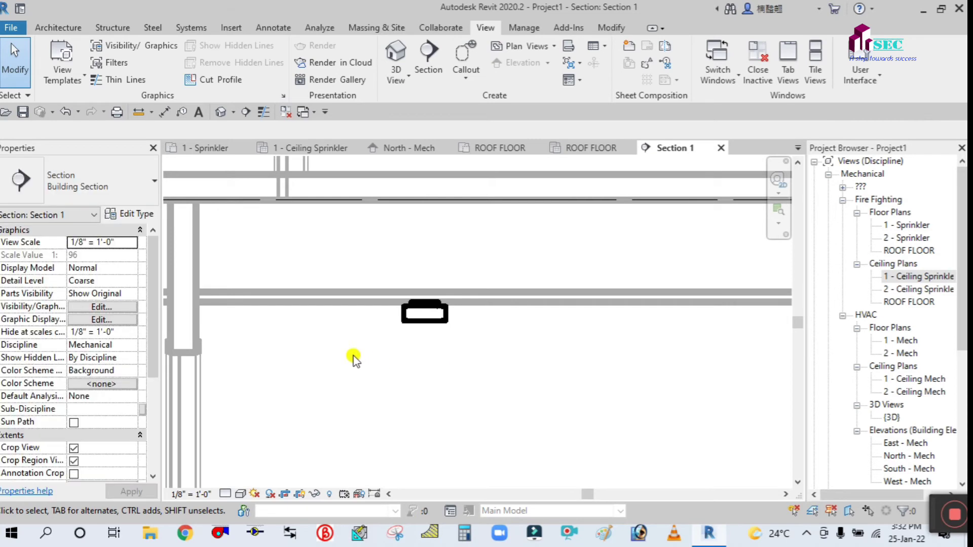
pyautogui.scroll(2, 384, 326)
pyautogui.scroll(-3, 382, 333)
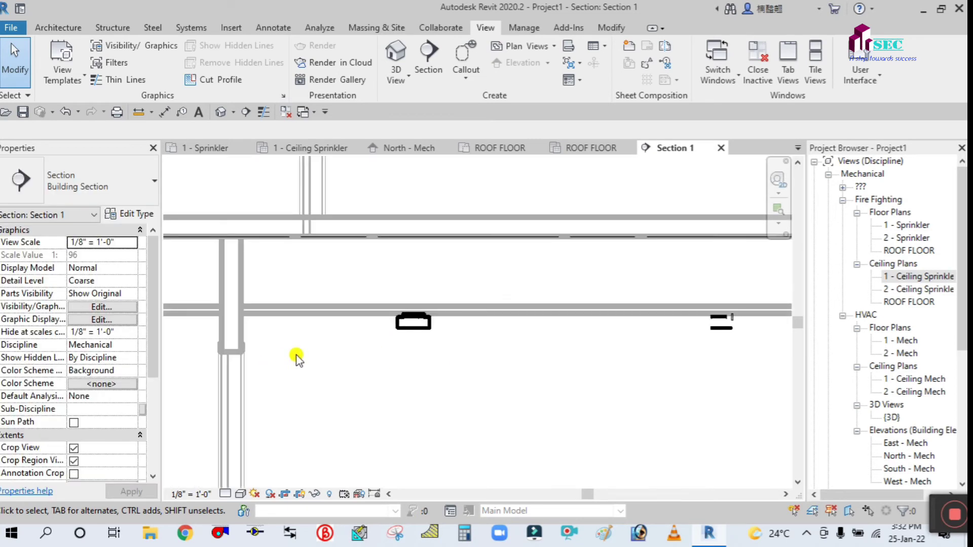
pyautogui.scroll(-3, 558, 339)
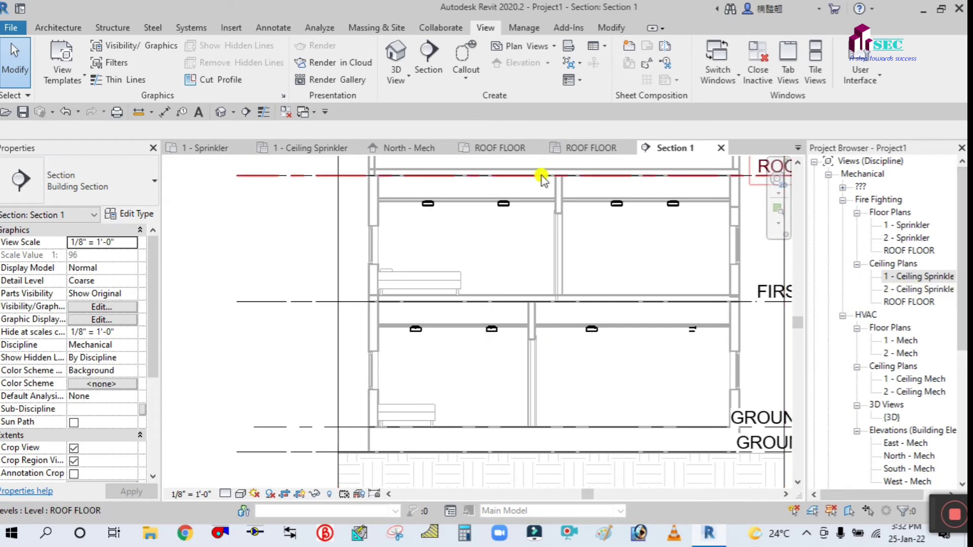
# Step: Return to the 1 - Ceiling Sprinkler plan and check where the section line runs relative to the northern sprinklers
pyautogui.click(583, 148)
pyautogui.click(514, 149)
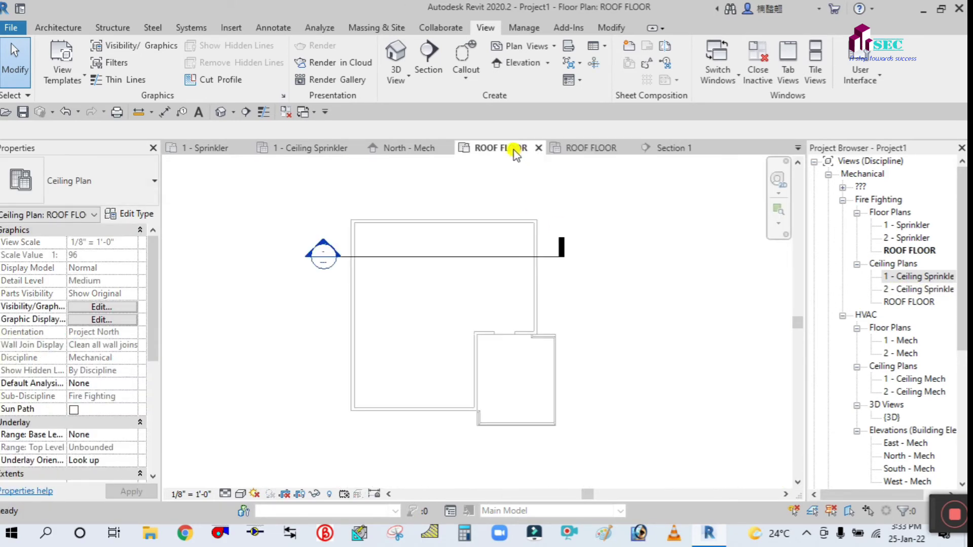
pyautogui.click(606, 149)
pyautogui.click(642, 147)
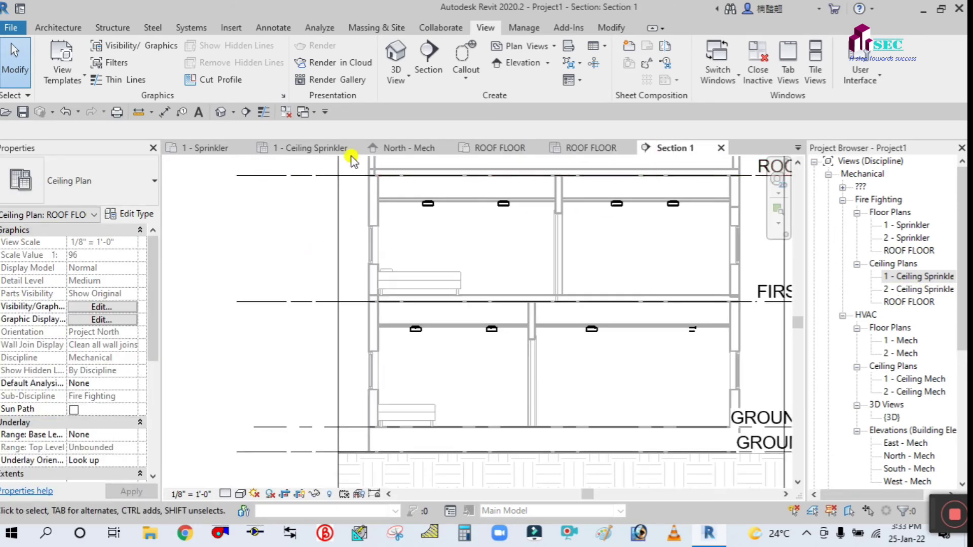
pyautogui.click(419, 148)
pyautogui.doubleClick(912, 276)
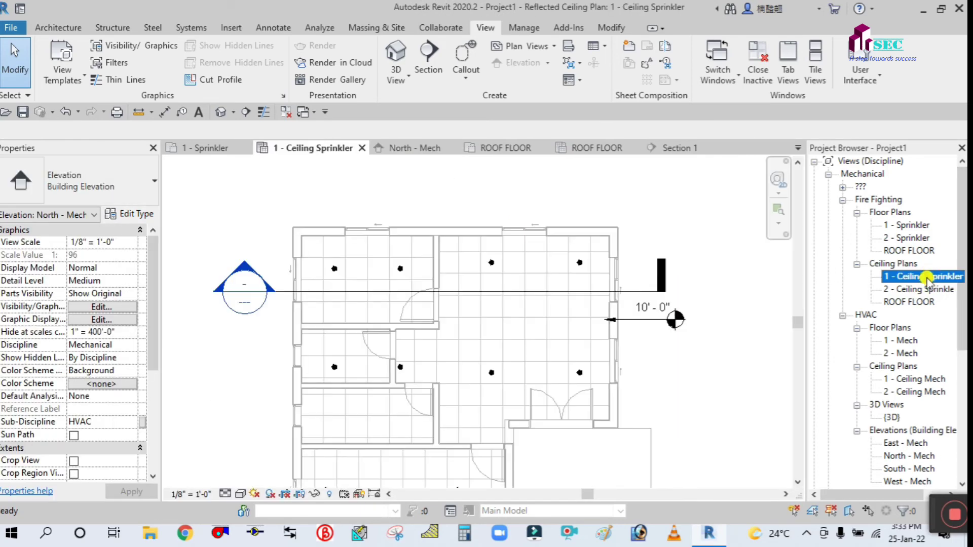
pyautogui.scroll(-2, 496, 269)
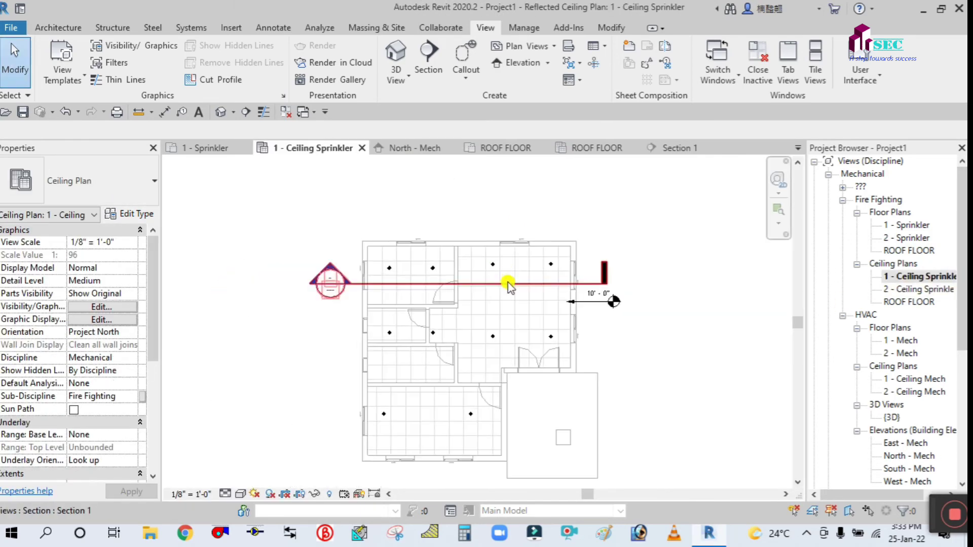
pyautogui.click(509, 285)
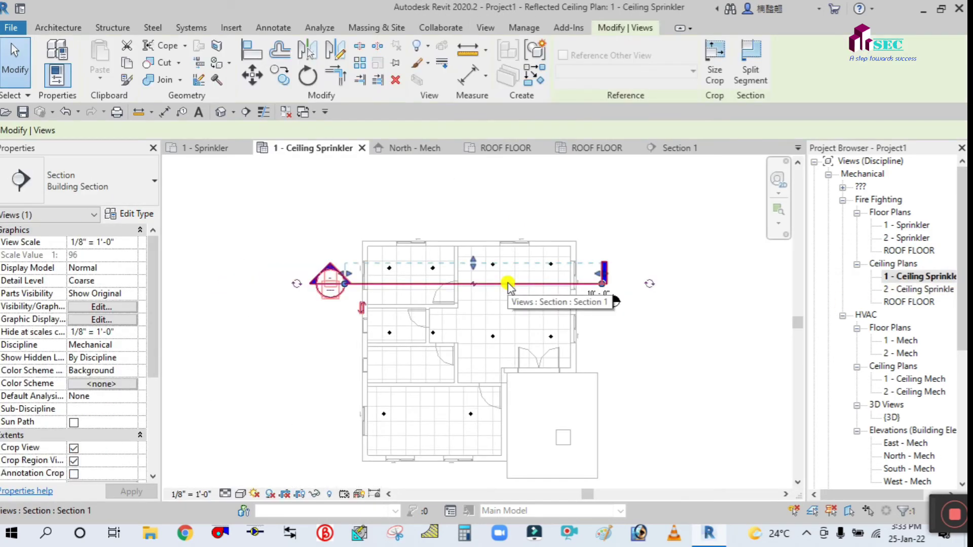
pyautogui.click(618, 219)
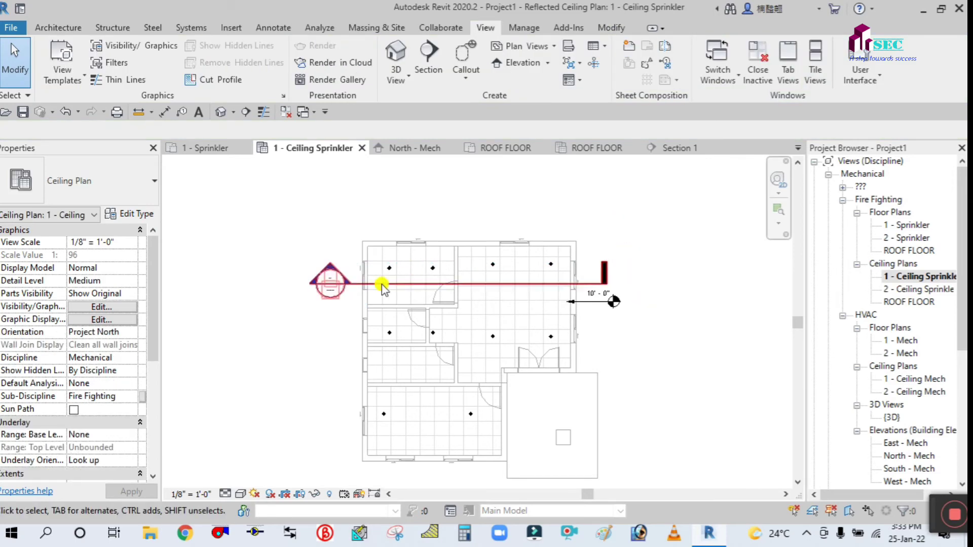
pyautogui.moveTo(641, 374); pyautogui.dragTo(600, 345, button='middle')
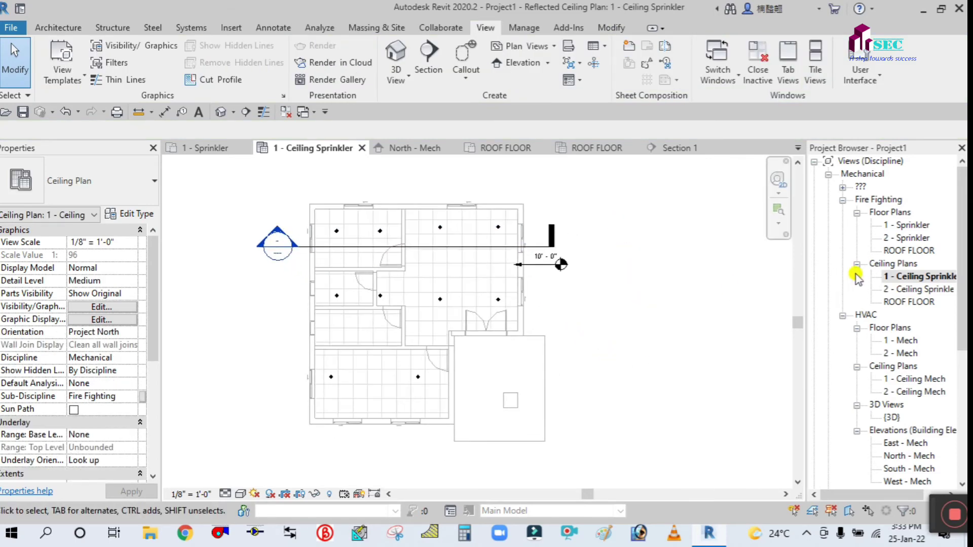
# Step: Open the 2 - Ceiling Sprinkler plan and delete Section 1 together with its view
pyautogui.doubleClick(915, 289)
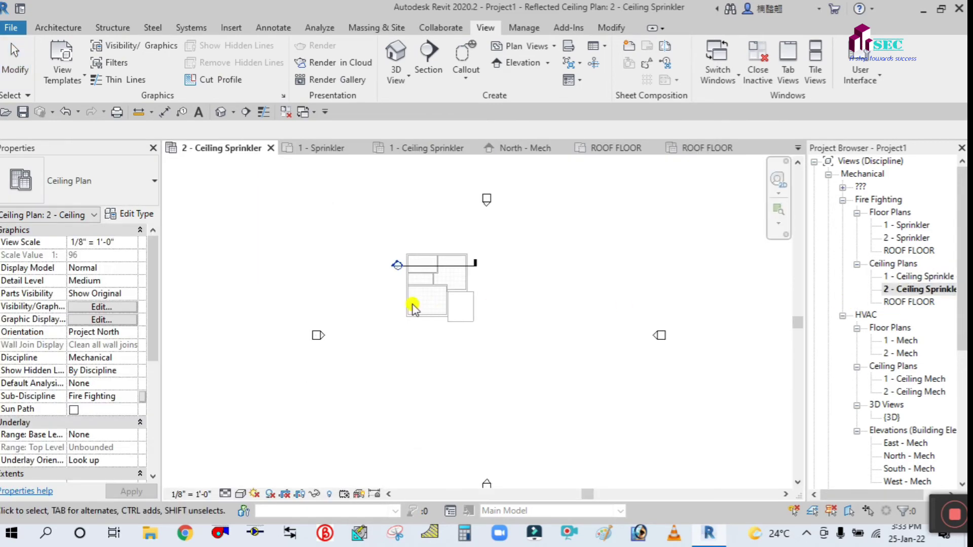
pyautogui.click(499, 247)
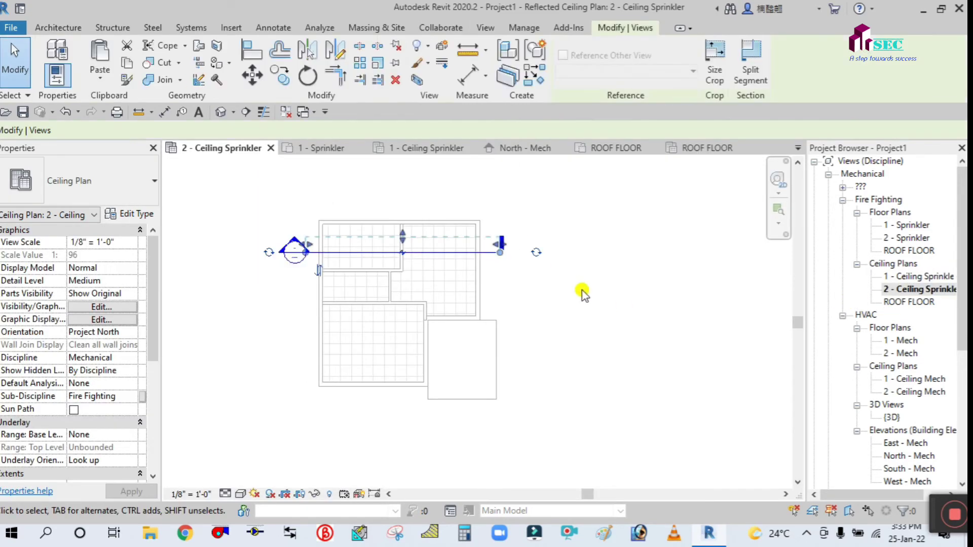
pyautogui.press('Delete')
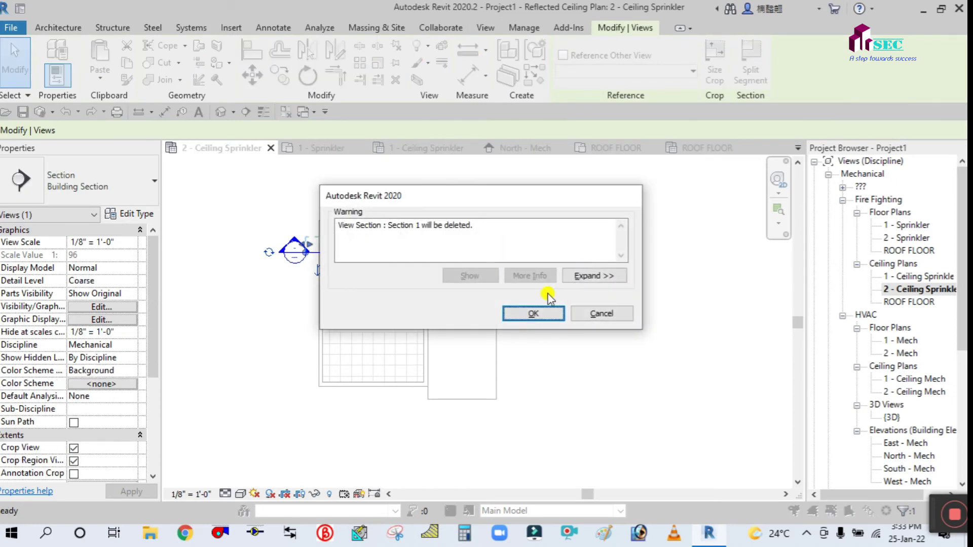
pyautogui.click(533, 313)
# Step: Place a spot elevation with a leader on the upper storey's east room ceiling, with its symbol outside the east wall
pyautogui.scroll(3, 504, 280)
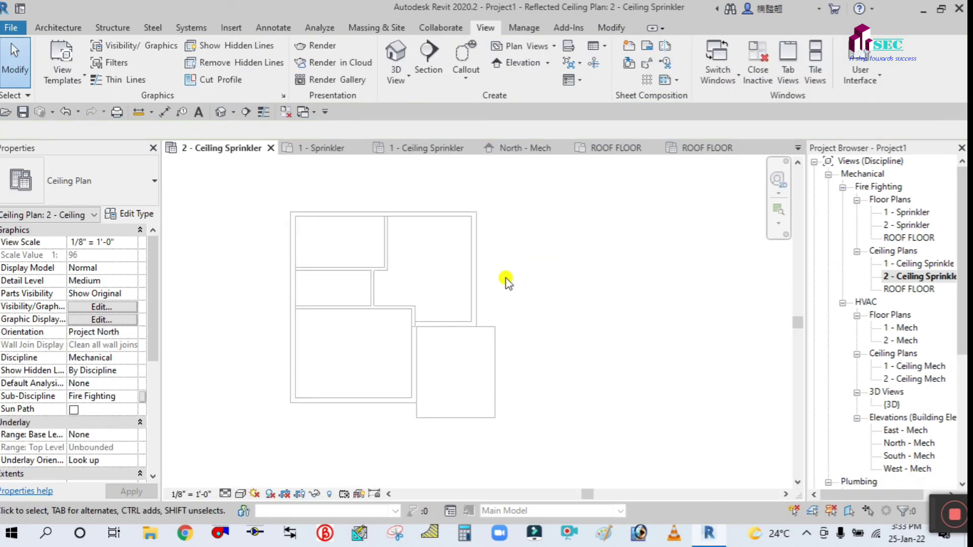
pyautogui.moveTo(503, 279); pyautogui.dragTo(555, 309, button='middle')
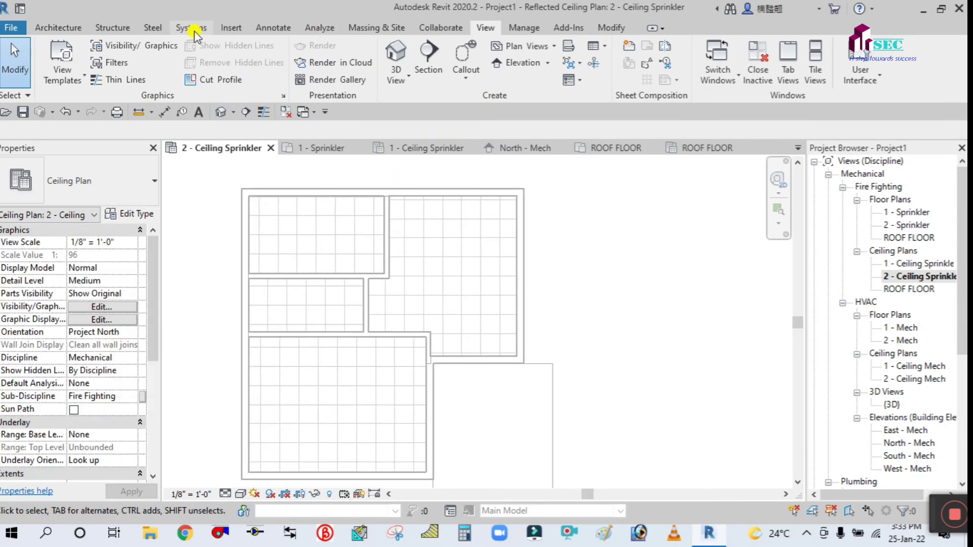
pyautogui.click(269, 28)
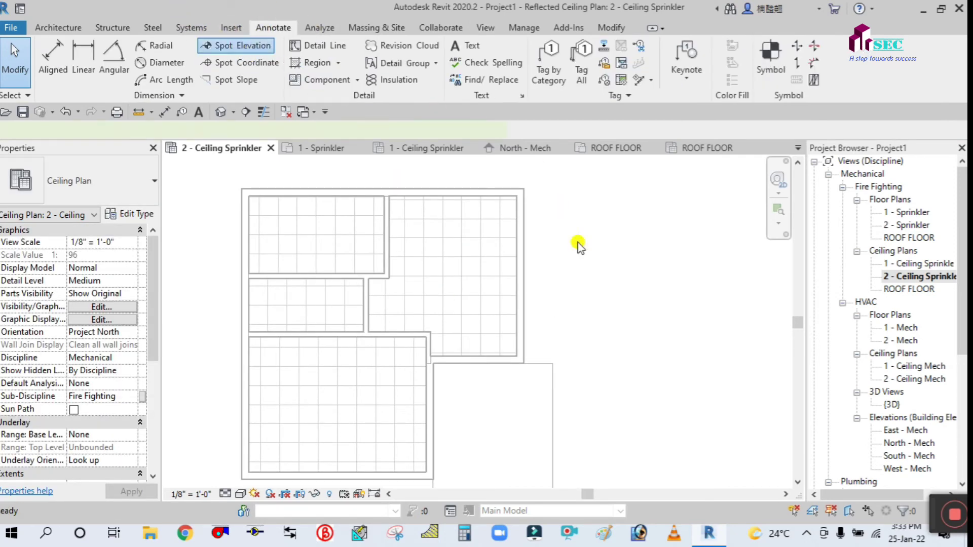
pyautogui.click(585, 325)
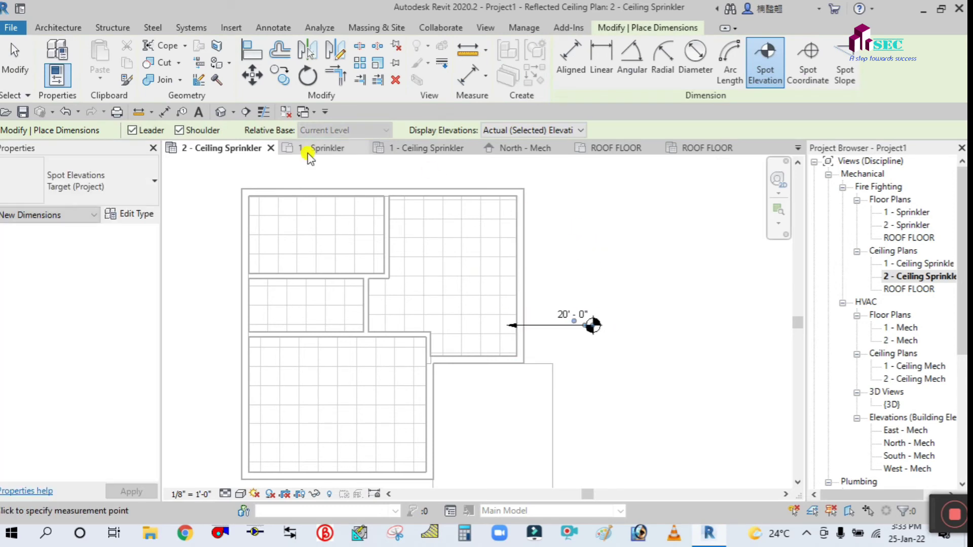
pyautogui.click(24, 75)
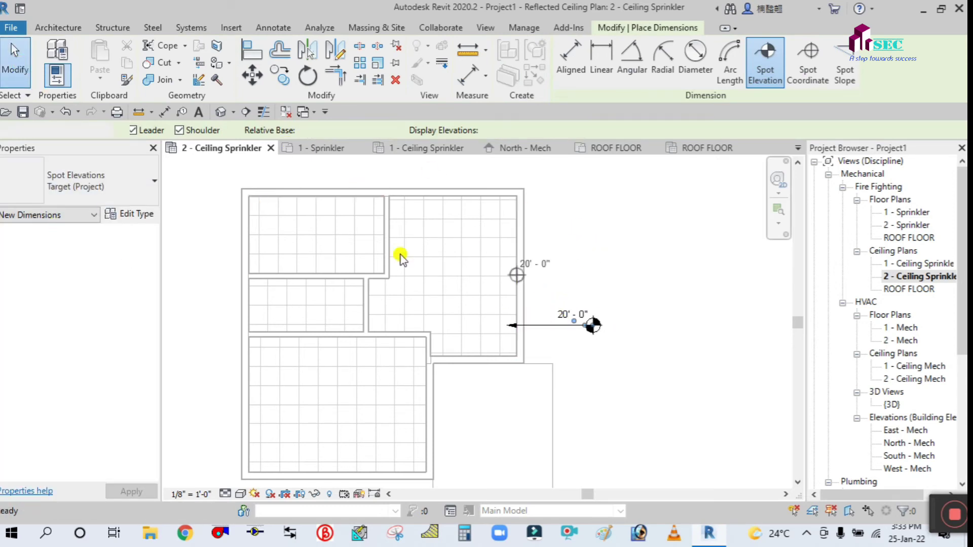
# Step: Place two 1/2" hosted pendent sprinklers on the ceiling face of the upper storey's northwest room, side by side on the same grid line
pyautogui.scroll(3, 582, 315)
pyautogui.scroll(-4, 582, 273)
pyautogui.scroll(-2, 582, 257)
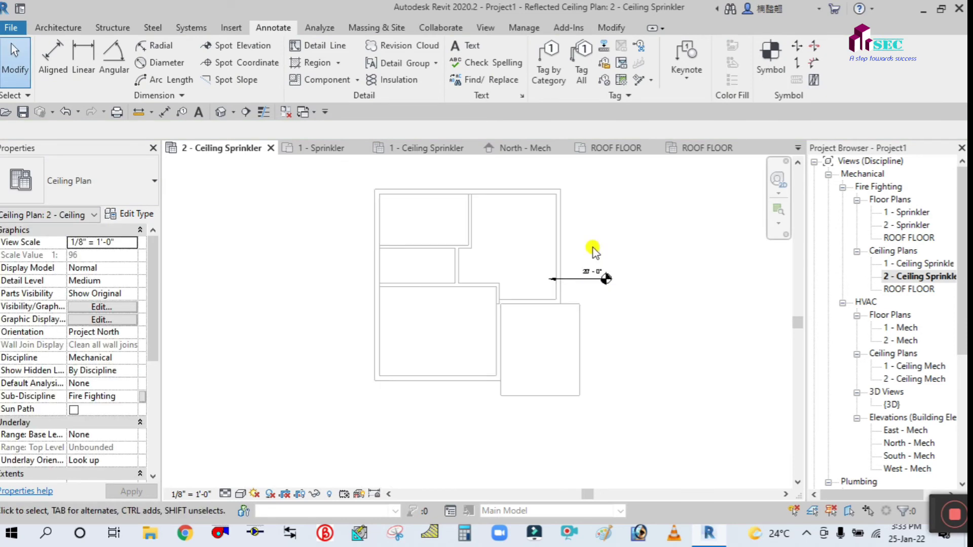
pyautogui.moveTo(612, 245); pyautogui.dragTo(617, 284, button='middle')
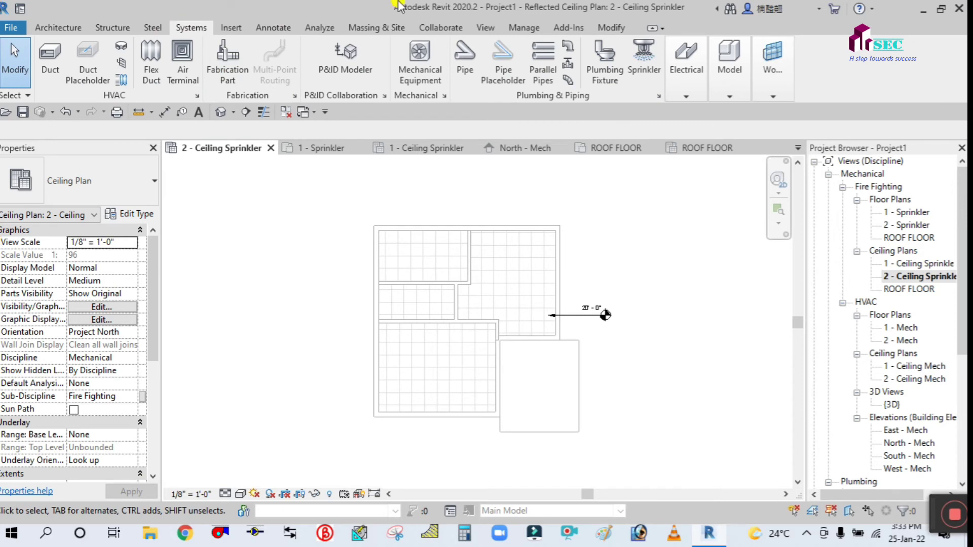
pyautogui.click(648, 60)
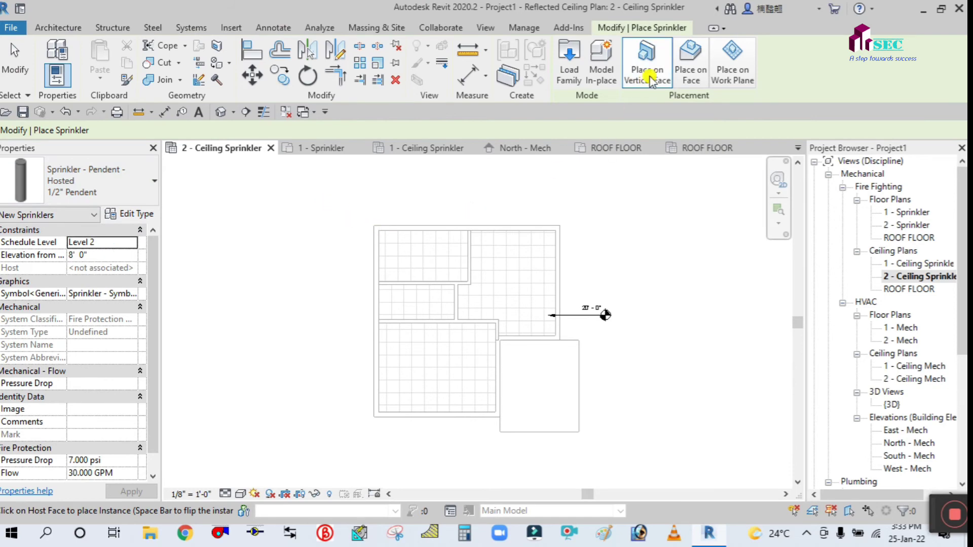
pyautogui.click(691, 56)
pyautogui.scroll(3, 407, 259)
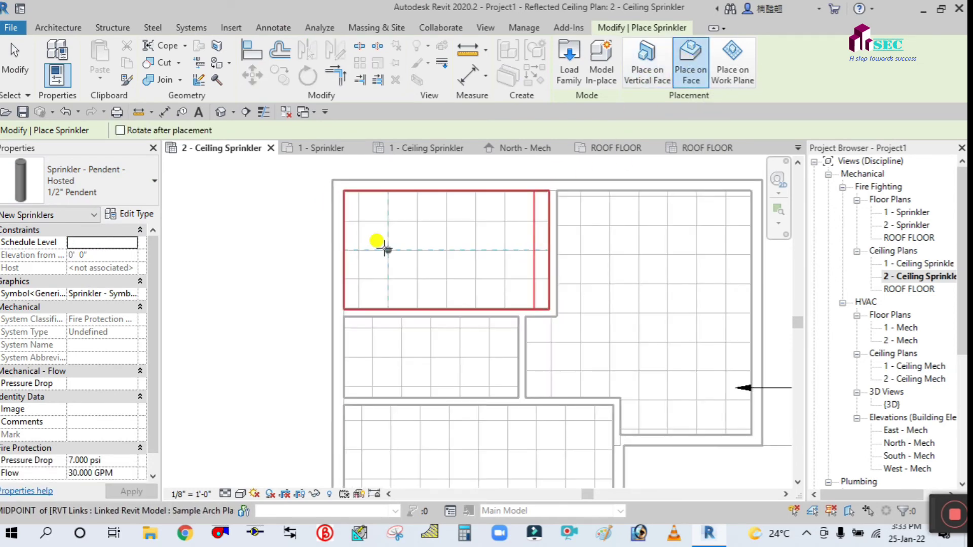
pyautogui.click(398, 252)
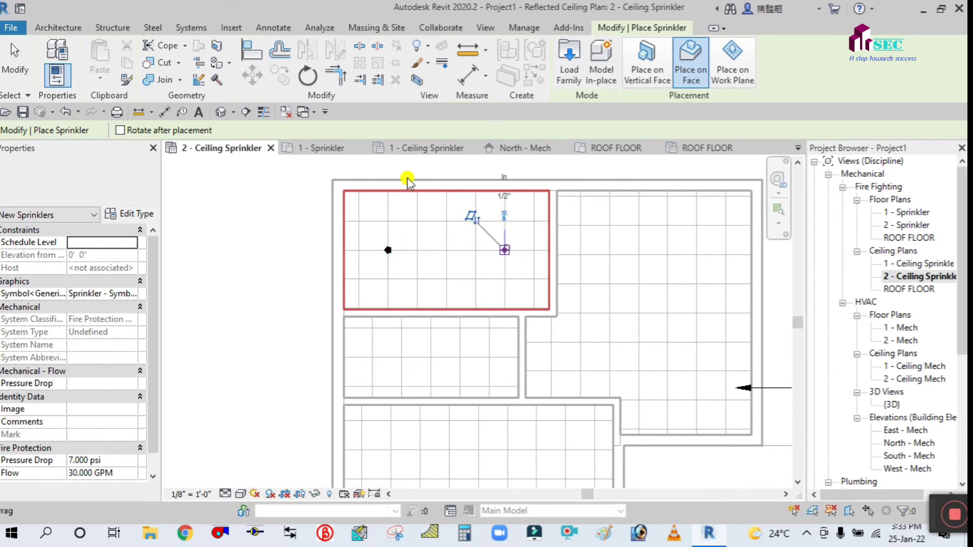
pyautogui.click(13, 67)
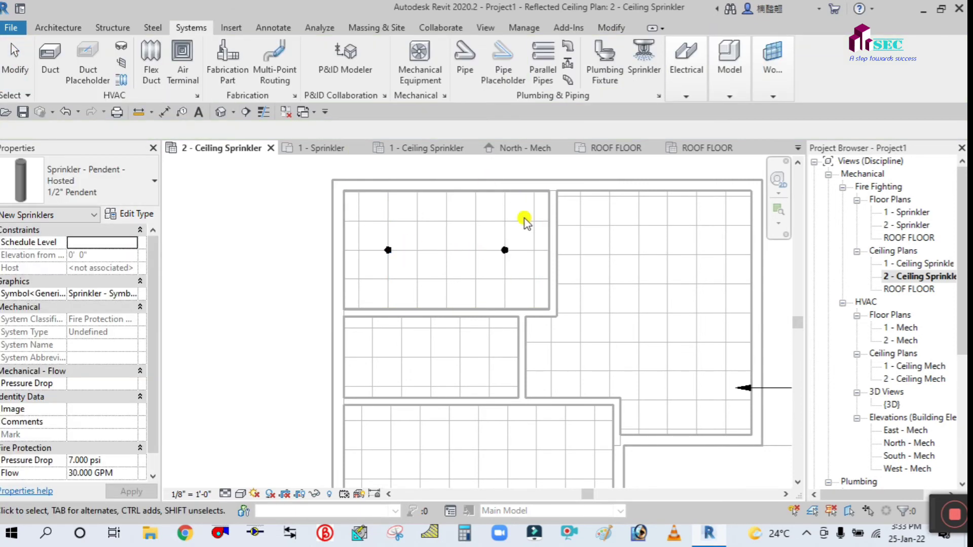
# Step: Move both sprinklers in the northwest room 1' north
pyautogui.moveTo(459, 238); pyautogui.dragTo(248, 238, button='middle')
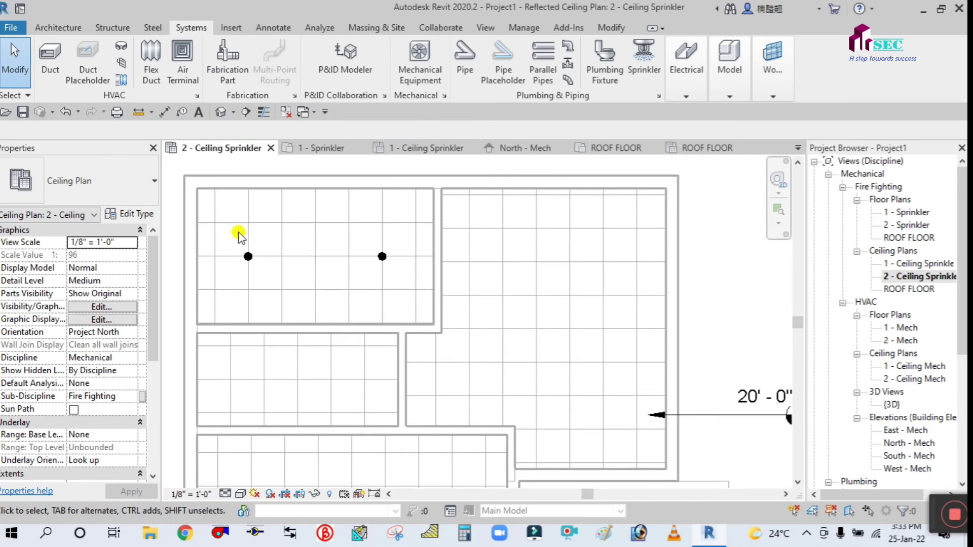
pyautogui.moveTo(233, 231); pyautogui.dragTo(325, 264)
pyautogui.moveTo(326, 225); pyautogui.dragTo(413, 275)
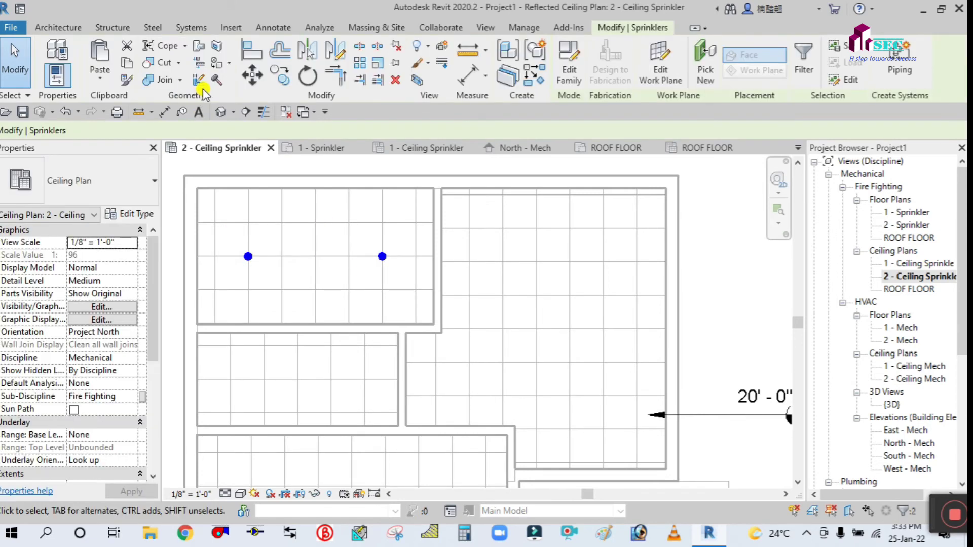
pyautogui.click(252, 77)
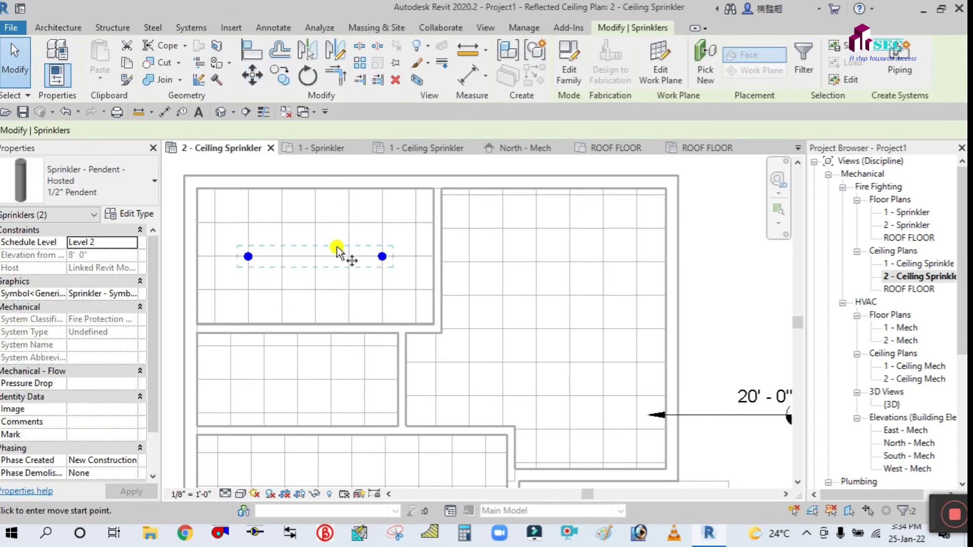
pyautogui.click(332, 275)
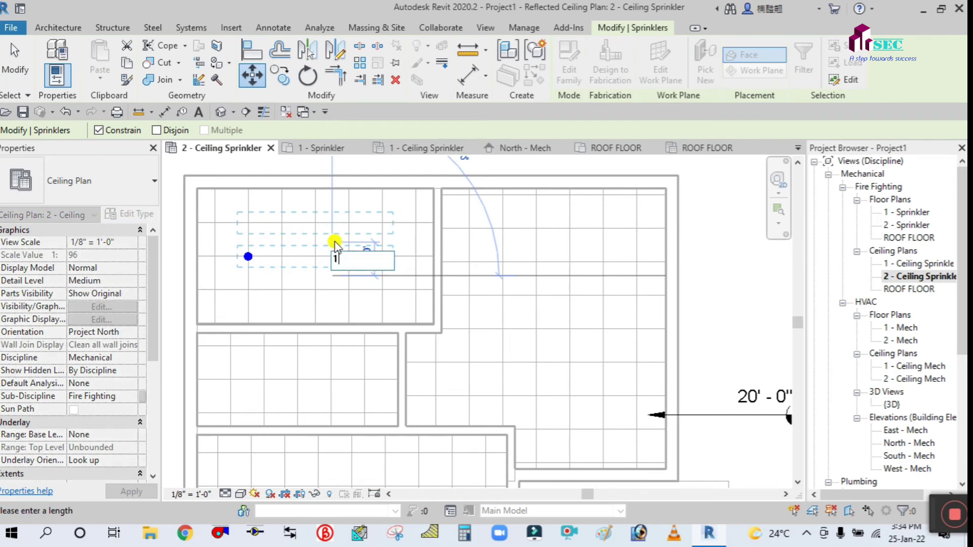
pyautogui.write("1'")
pyautogui.press('Return')
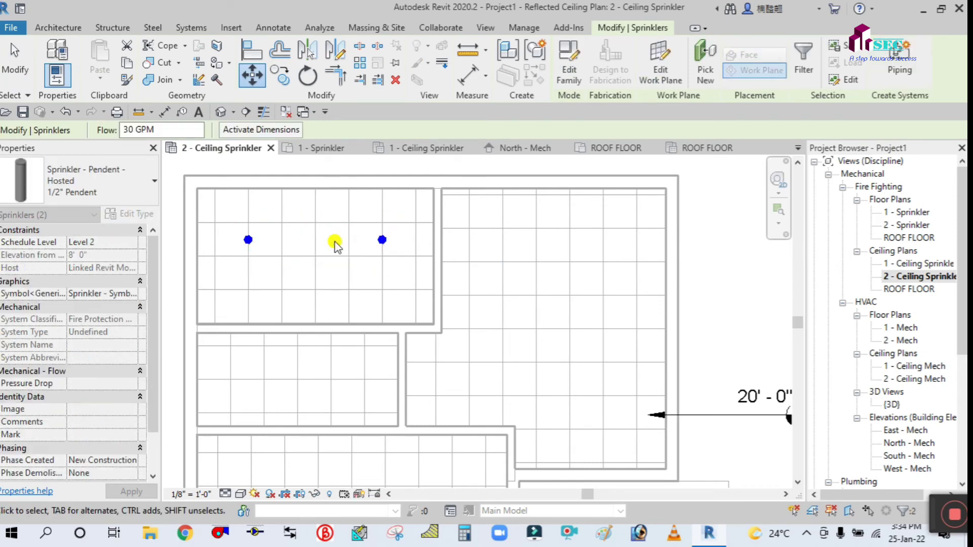
# Step: Move the northwest room's west sprinkler 1' east
pyautogui.moveTo(236, 227); pyautogui.dragTo(273, 244)
pyautogui.moveTo(260, 277); pyautogui.dragTo(261, 278)
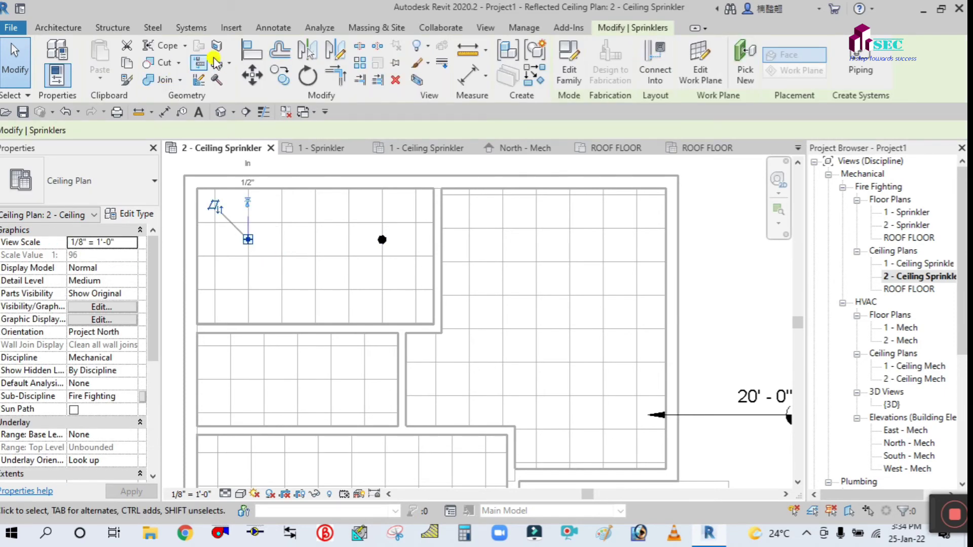
pyautogui.press('m')
pyautogui.press('v')
pyautogui.click(232, 269)
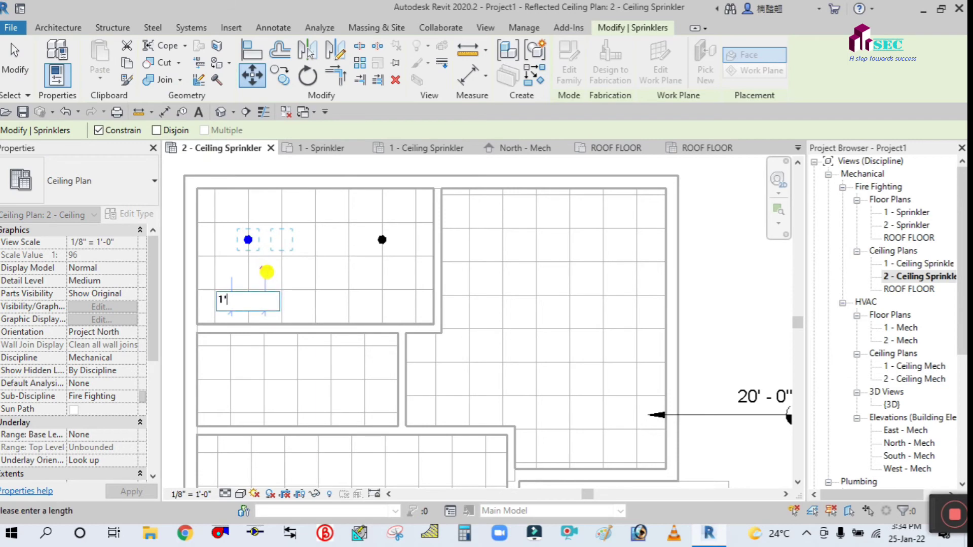
pyautogui.press('Return')
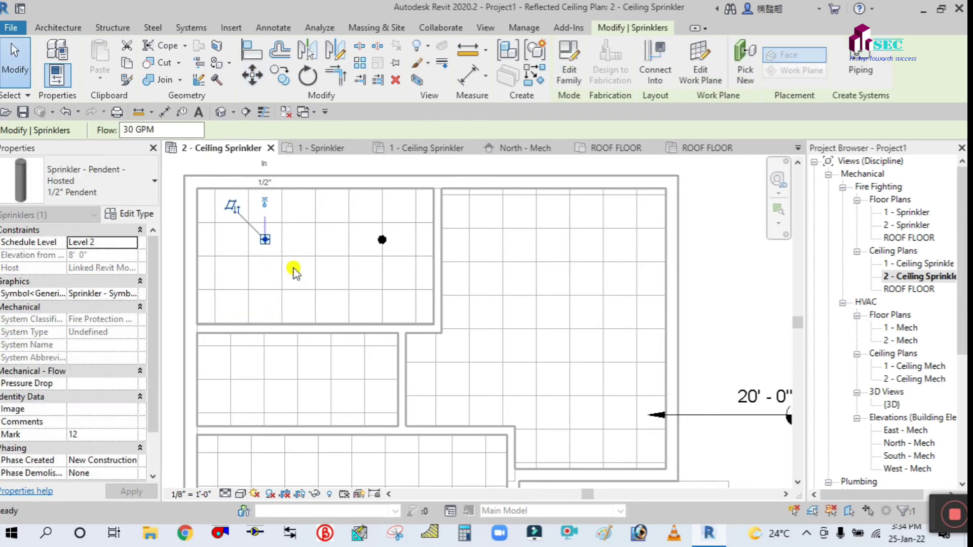
pyautogui.press('Escape')
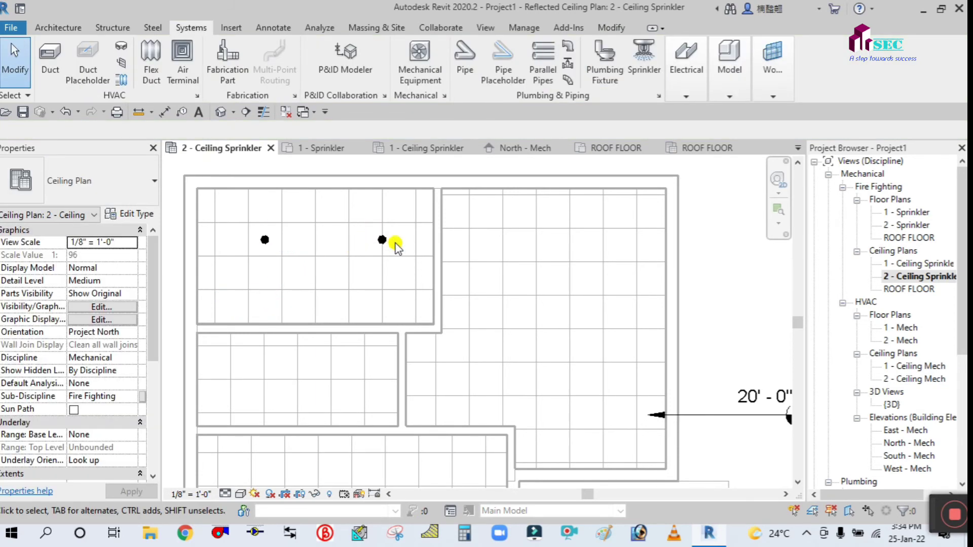
# Step: Move the northwest room's east sprinkler 1' west
pyautogui.hotkey('ctrl', 'Left')
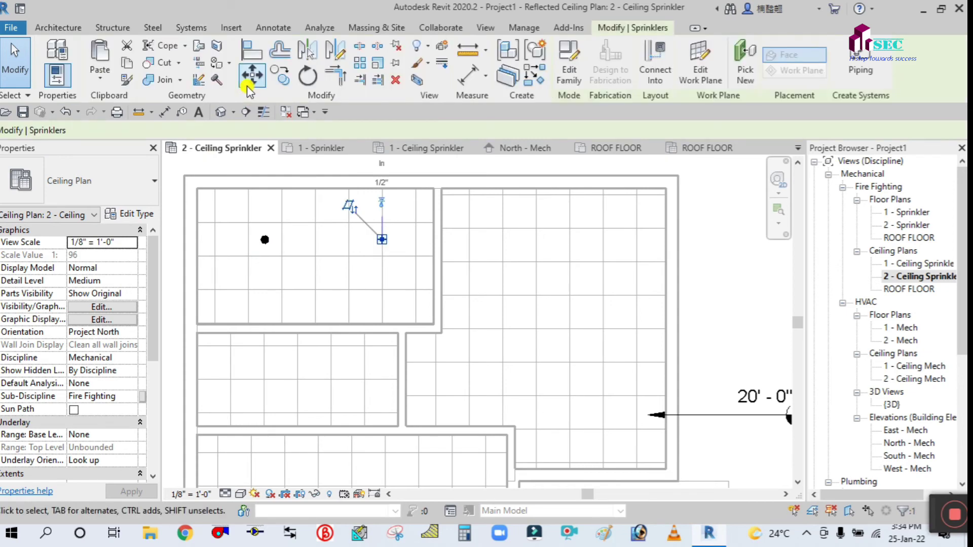
pyautogui.click(252, 76)
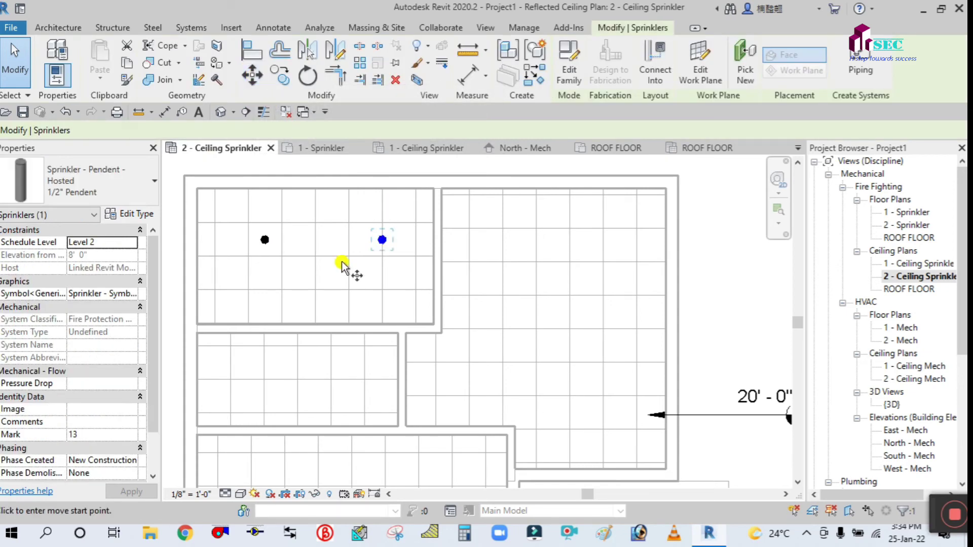
pyautogui.click(369, 273)
pyautogui.write('1')
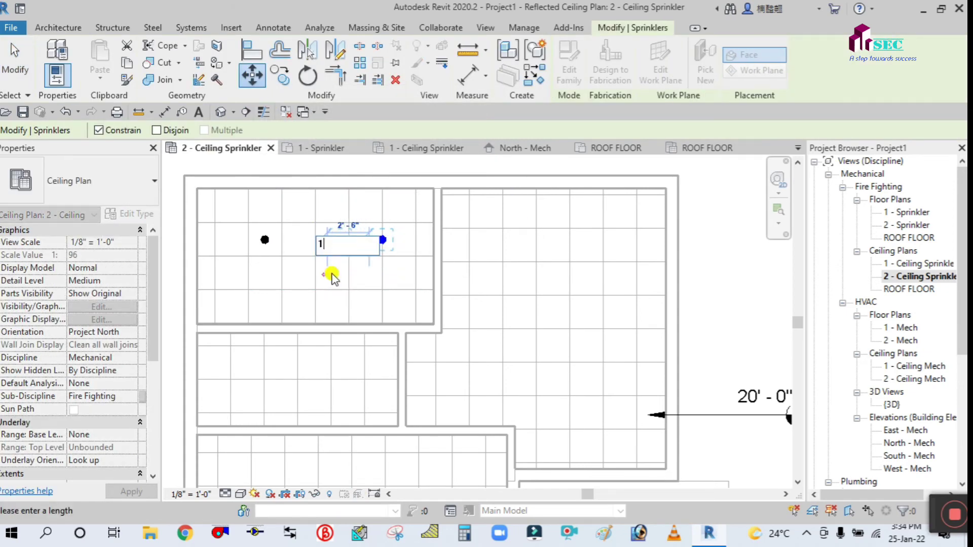
pyautogui.write("'")
pyautogui.press('Return')
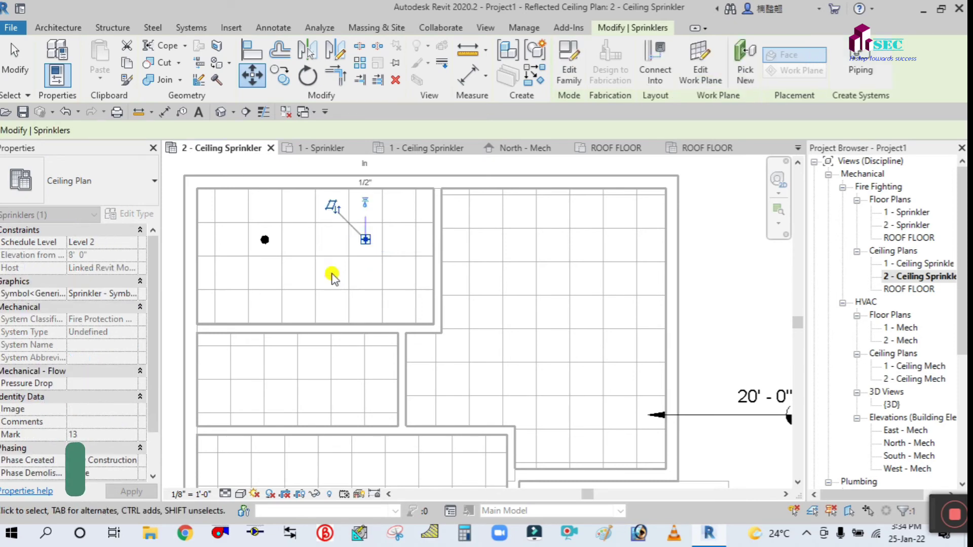
pyautogui.scroll(-2, 382, 296)
pyautogui.press('Escape')
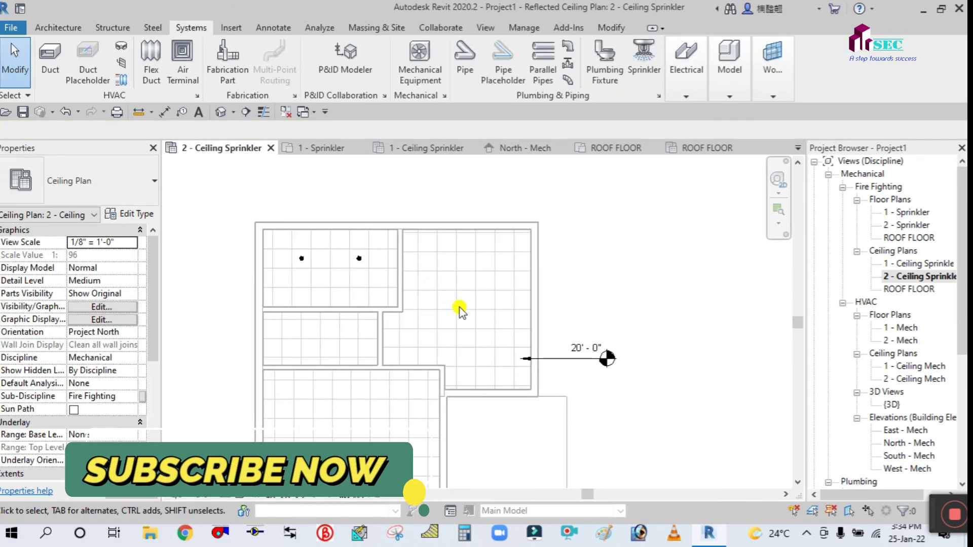
# Step: Copy the northwest room's two sprinklers about 15'-2" straight east onto the upper storey's east room ceiling
pyautogui.scroll(1, 257, 245)
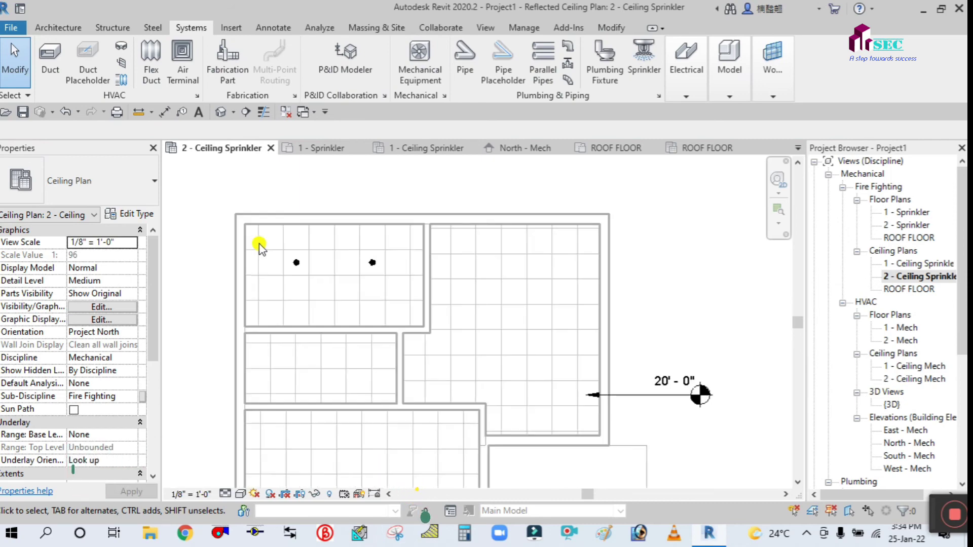
pyautogui.moveTo(263, 240); pyautogui.dragTo(381, 282)
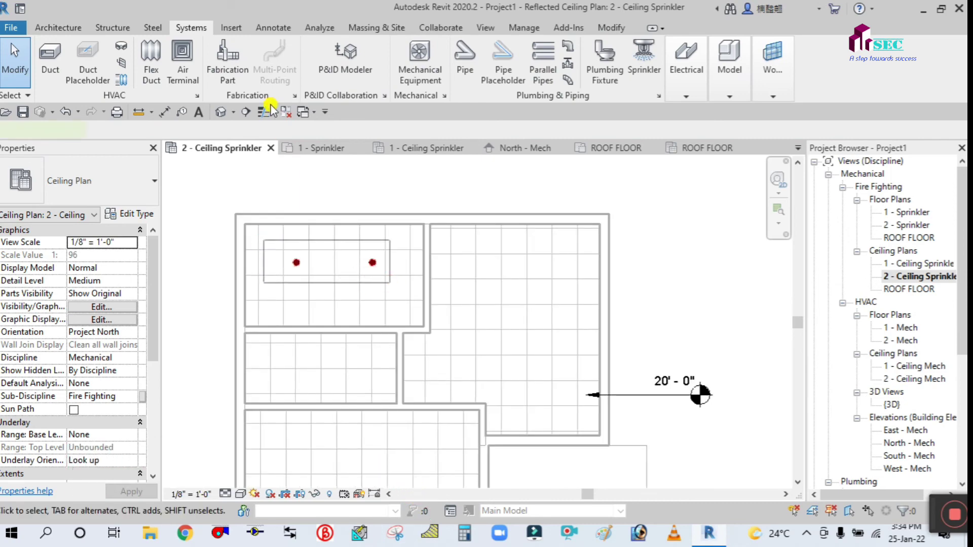
pyautogui.click(282, 75)
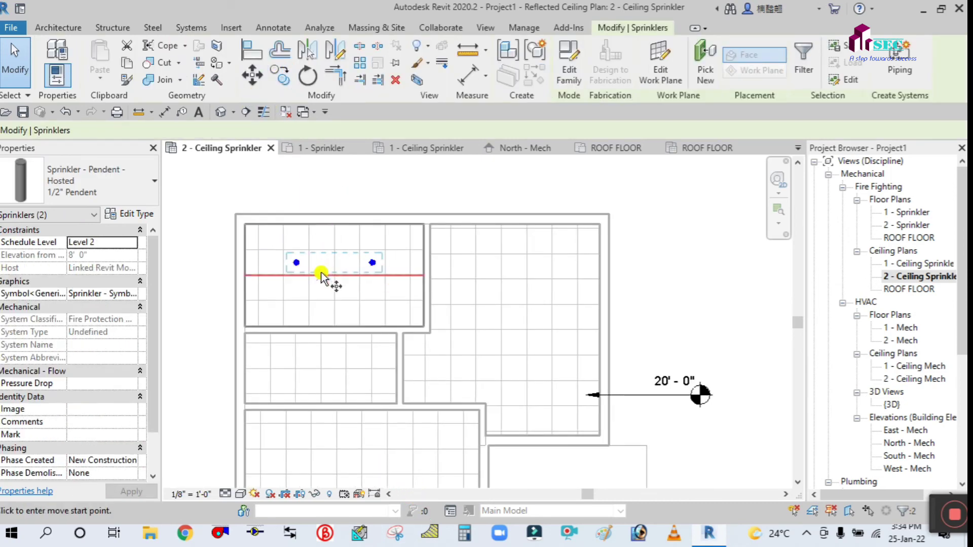
pyautogui.click(282, 278)
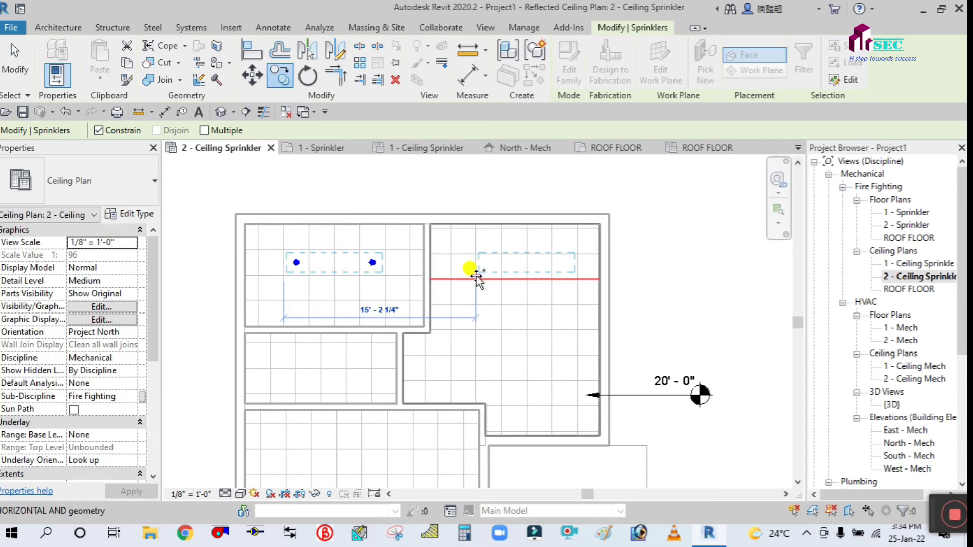
pyautogui.click(476, 277)
pyautogui.click(697, 263)
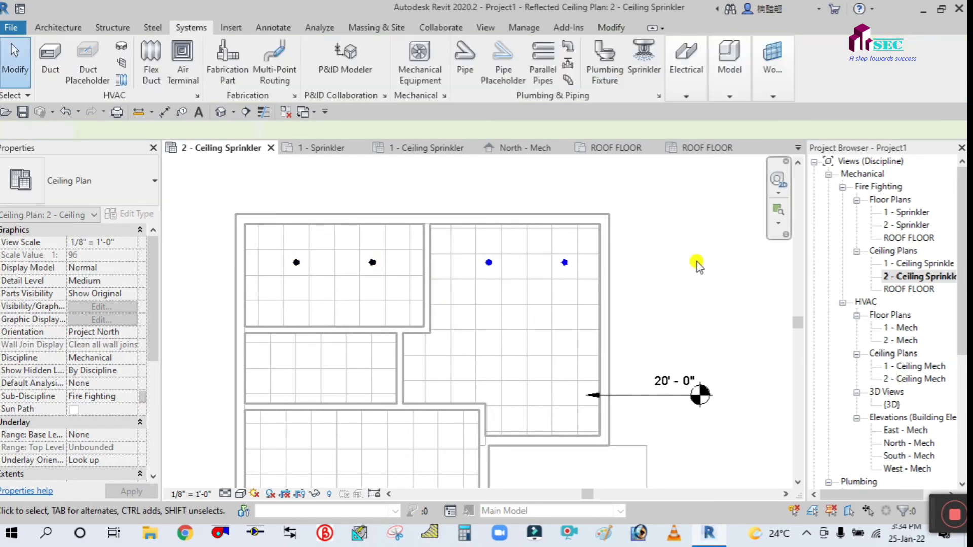
# Step: Copy the east room's pair of sprinklers 8' south within the same room
pyautogui.moveTo(649, 246); pyautogui.dragTo(599, 226, button='middle')
pyautogui.moveTo(414, 213); pyautogui.dragTo(537, 269)
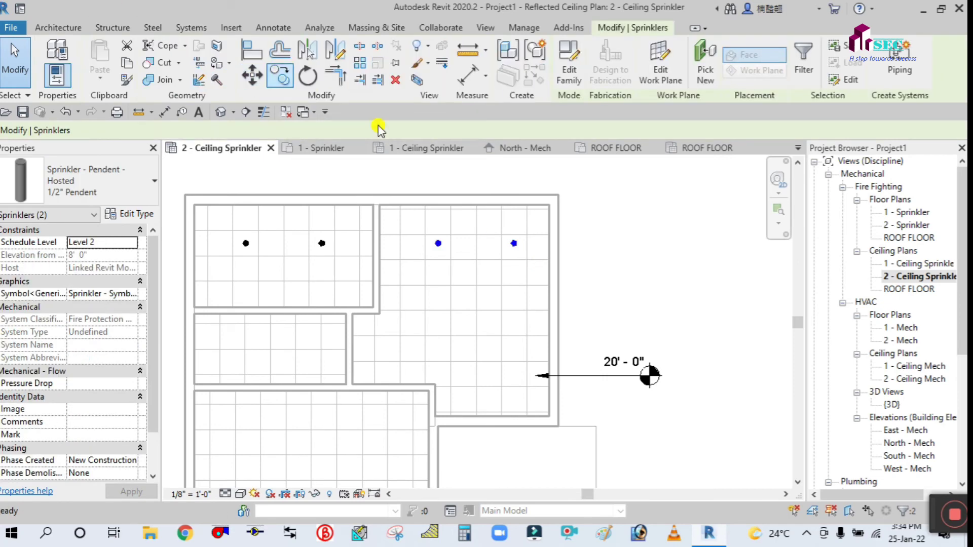
pyautogui.press('c')
pyautogui.press('o')
pyautogui.click(527, 234)
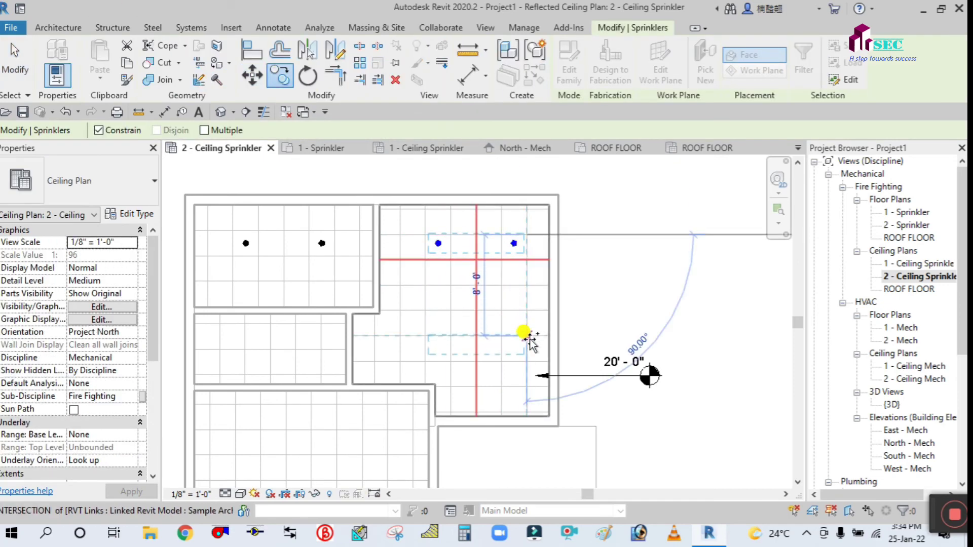
pyautogui.click(526, 336)
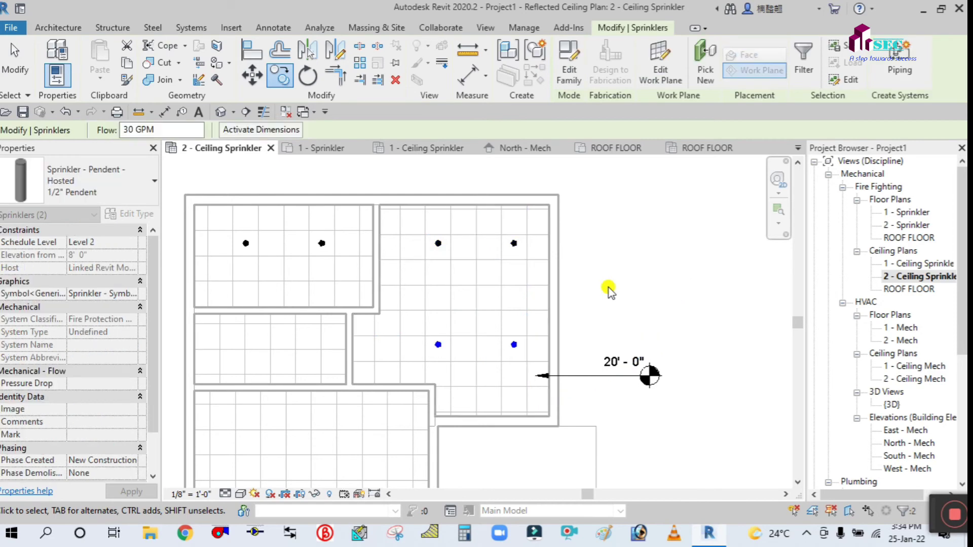
pyautogui.press('Escape')
pyautogui.scroll(-3, 612, 294)
pyautogui.moveTo(612, 293); pyautogui.dragTo(604, 250, button='middle')
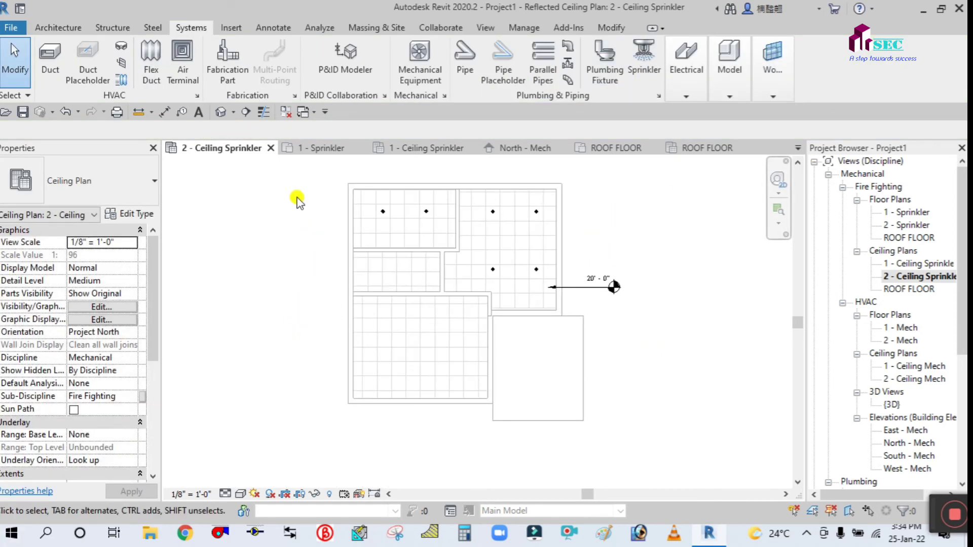
# Step: Copy the northwest room's two sprinklers about 6'-7" south into the small middle room on the west side
pyautogui.scroll(3, 386, 208)
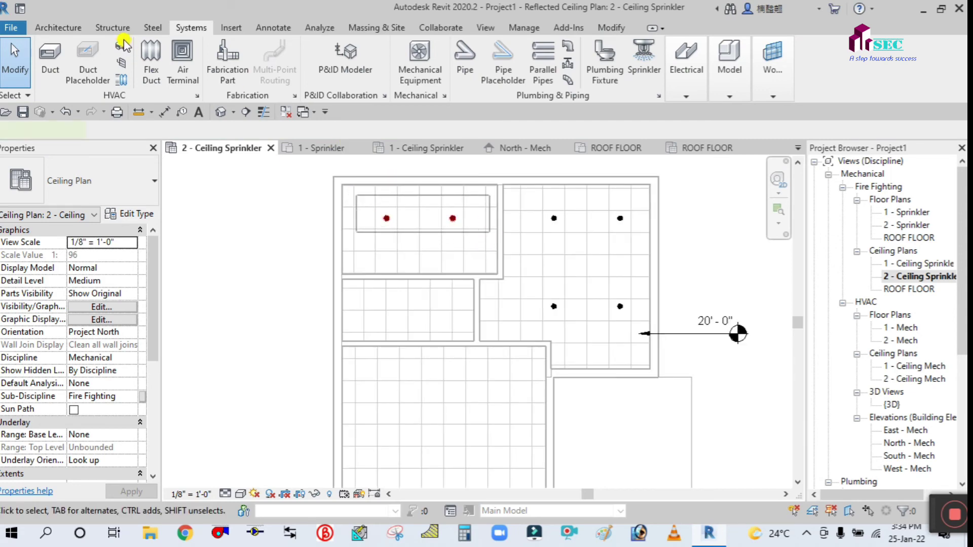
pyautogui.hotkey('ctrl', 'Left')
pyautogui.click(285, 74)
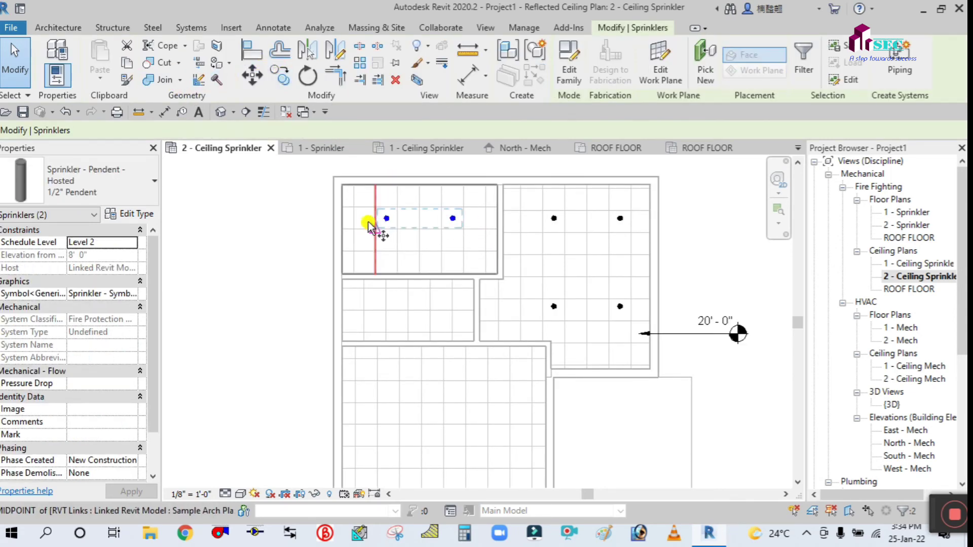
pyautogui.click(354, 207)
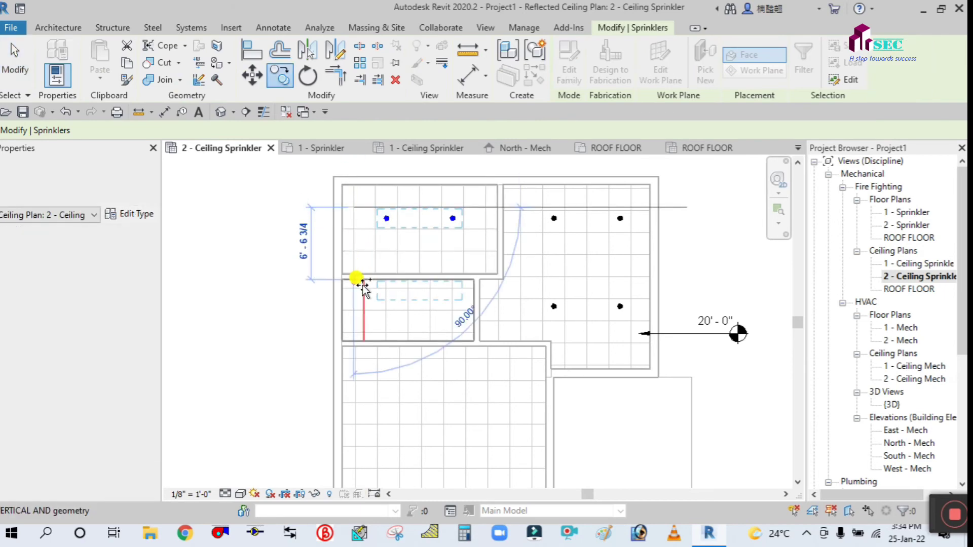
pyautogui.click(364, 300)
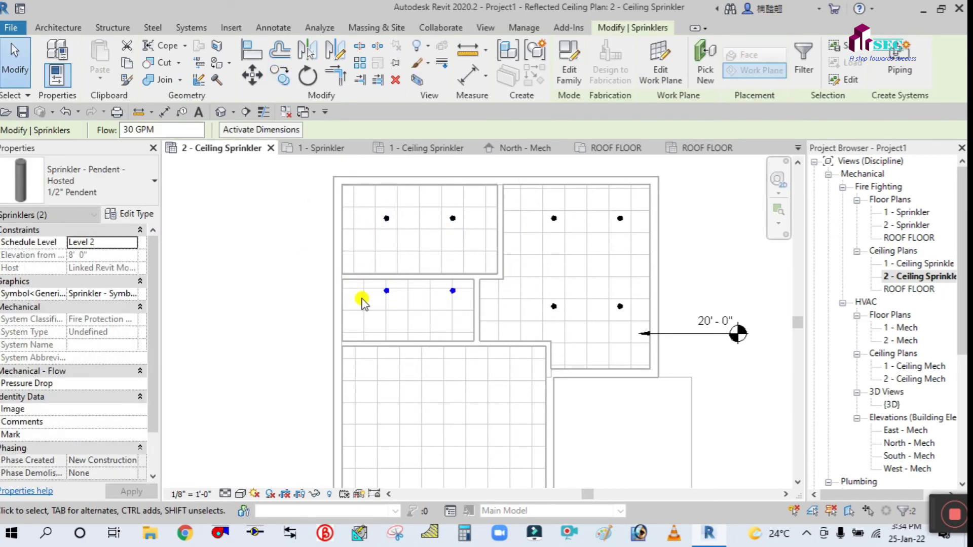
pyautogui.click(284, 289)
# Step: Move both sprinklers in the west middle room half a ceiling tile south
pyautogui.scroll(2, 419, 325)
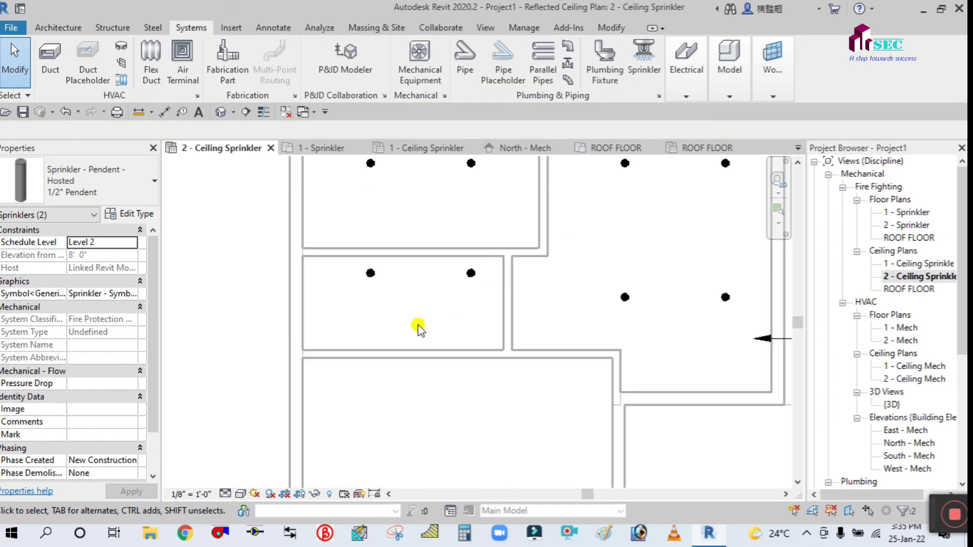
pyautogui.scroll(1, 389, 288)
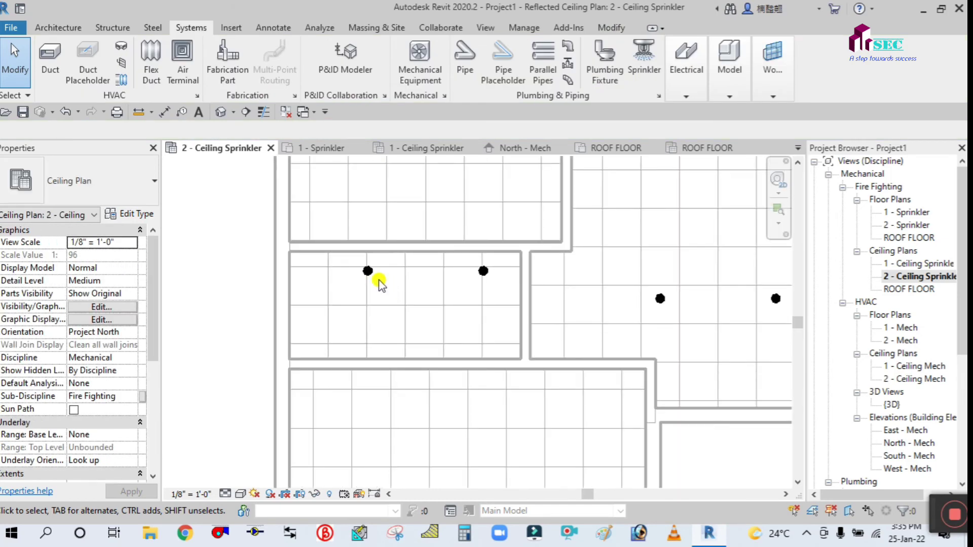
pyautogui.moveTo(350, 259); pyautogui.dragTo(401, 285)
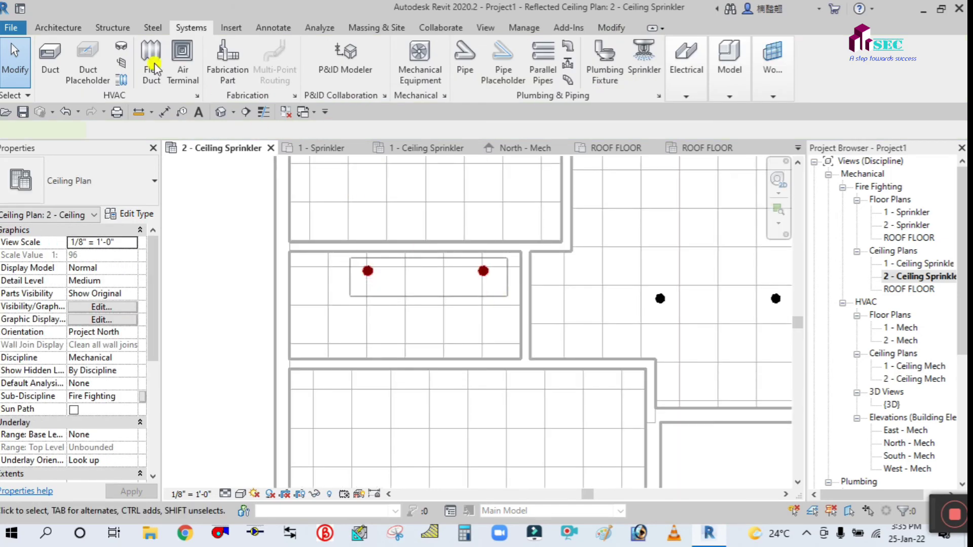
pyautogui.moveTo(507, 296); pyautogui.dragTo(508, 296)
pyautogui.click(251, 75)
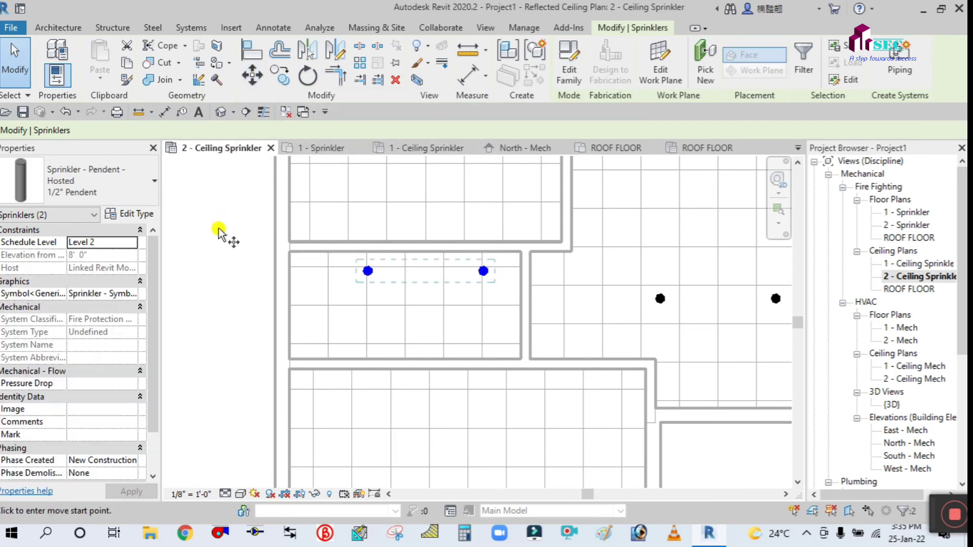
pyautogui.click(220, 245)
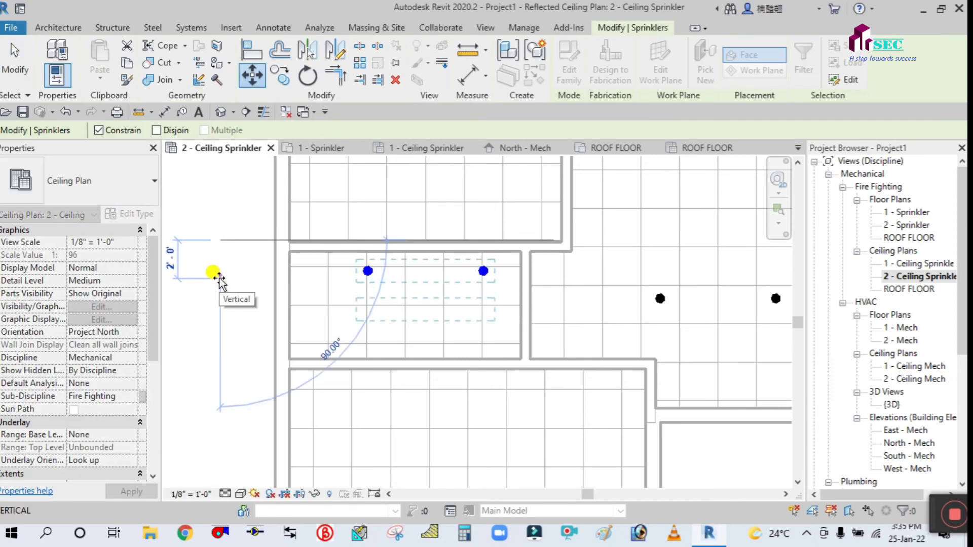
pyautogui.press('Return')
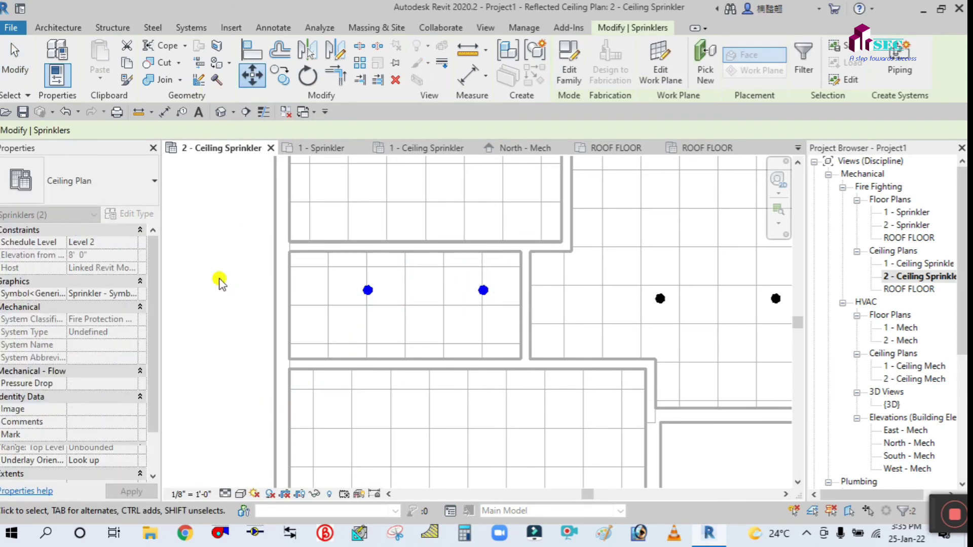
pyautogui.press('Escape')
# Step: Move the west middle room's west sprinkler 1' west
pyautogui.scroll(2, 401, 317)
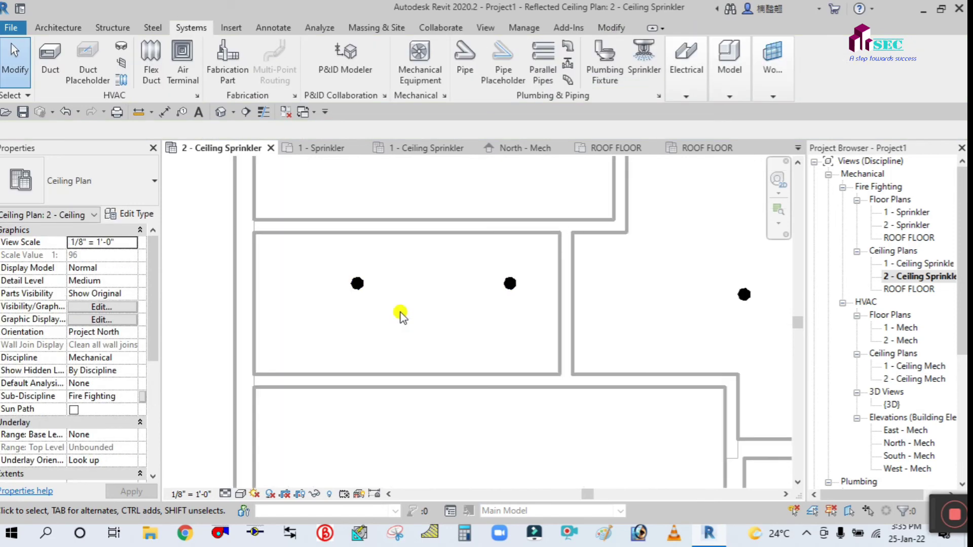
pyautogui.click(357, 283)
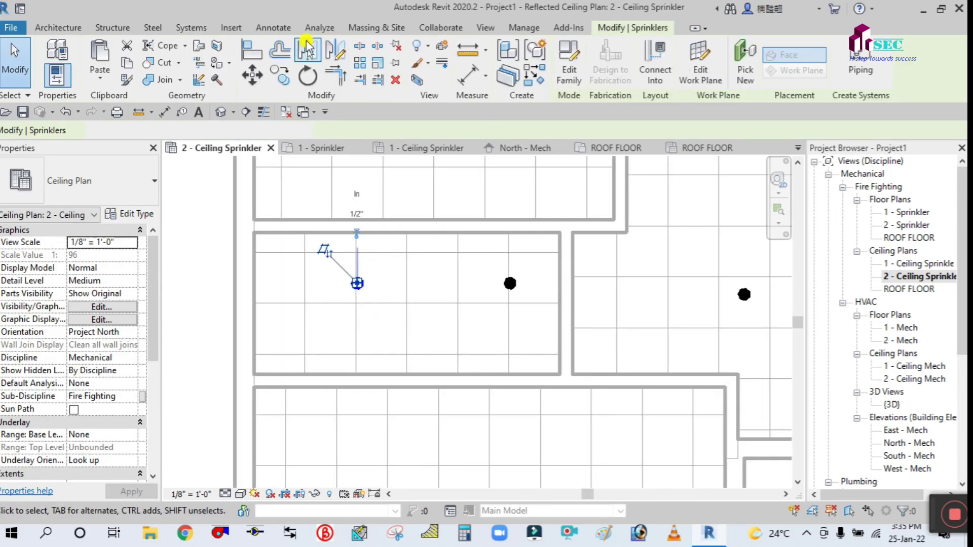
pyautogui.press('m')
pyautogui.press('v')
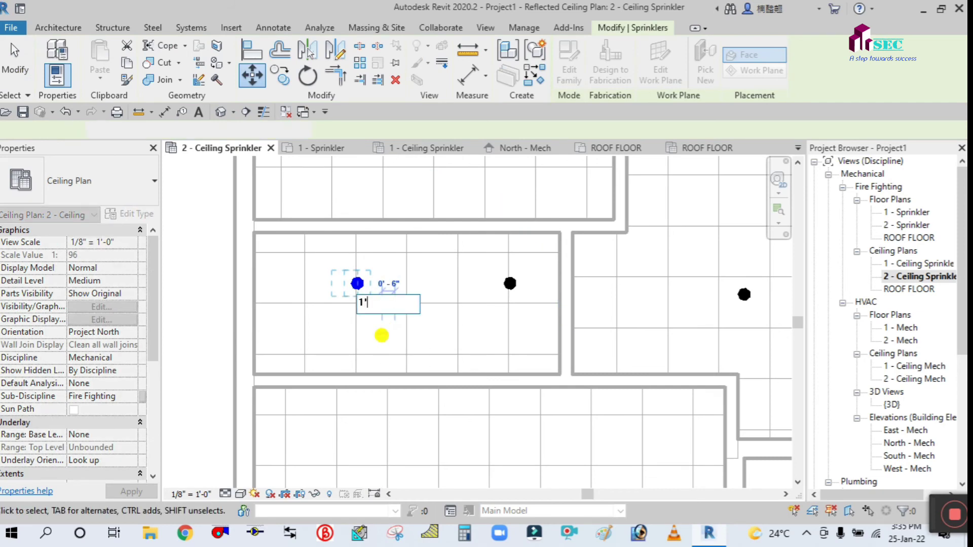
pyautogui.press('Return')
pyautogui.press('Escape')
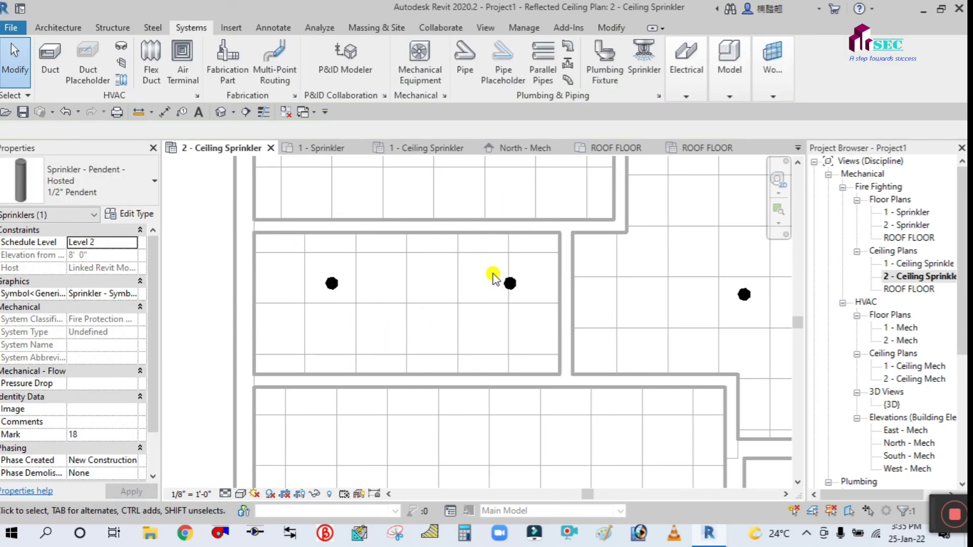
# Step: Move the west middle room's east sprinkler 1' west
pyautogui.click(533, 337)
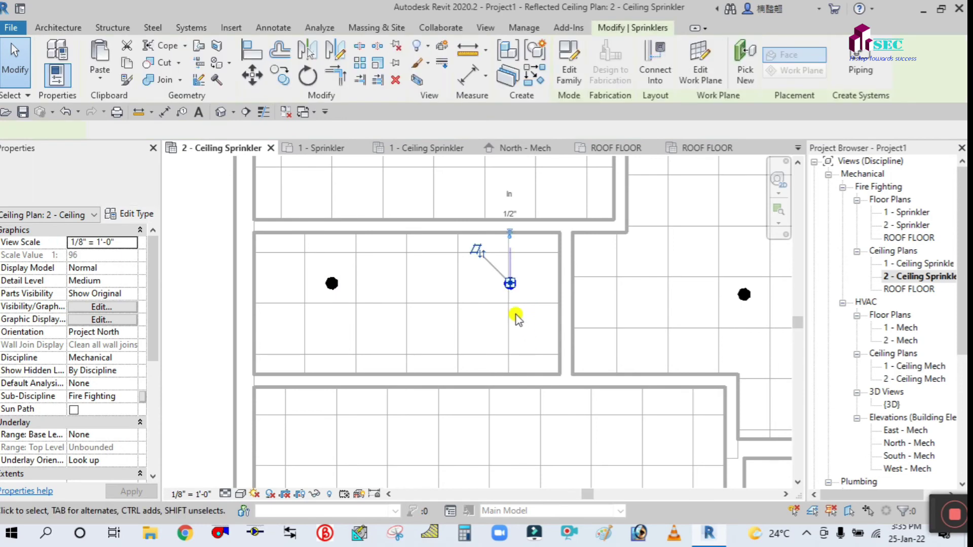
pyautogui.press('m')
pyautogui.press('v')
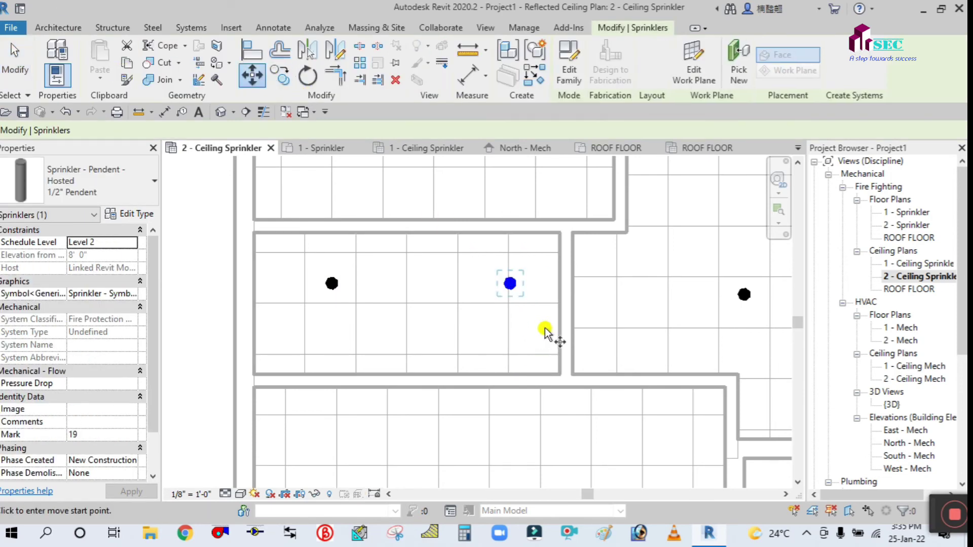
pyautogui.click(540, 330)
pyautogui.write('1')
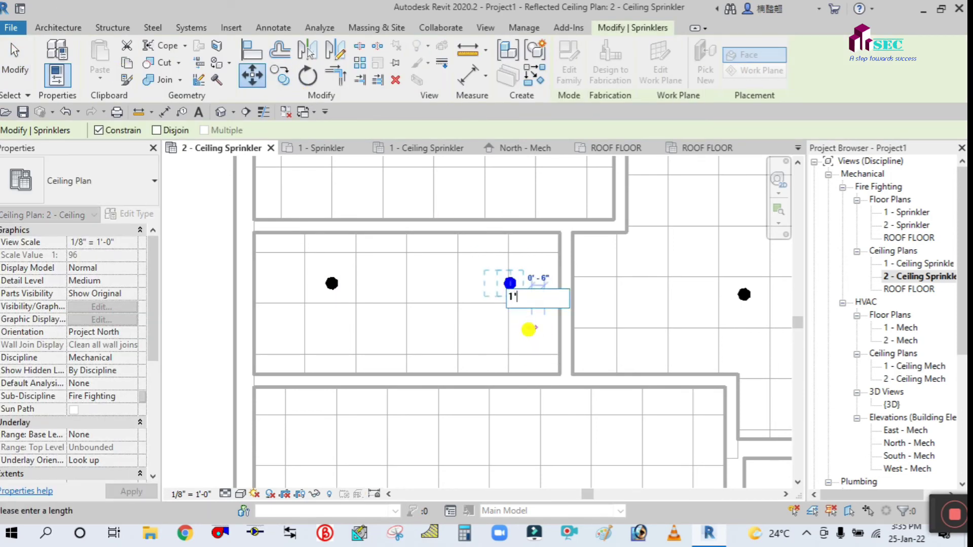
pyautogui.press('Return')
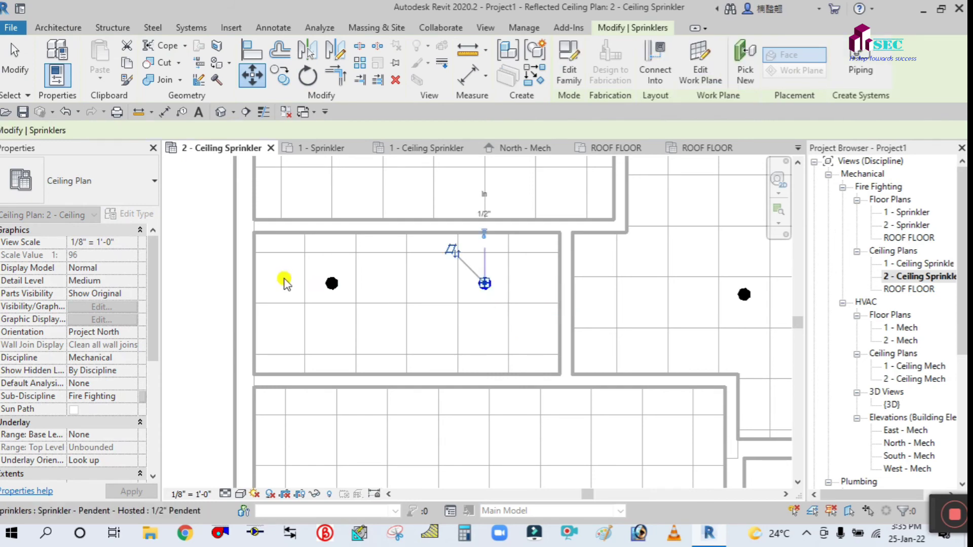
pyautogui.click(223, 265)
pyautogui.scroll(-5, 369, 304)
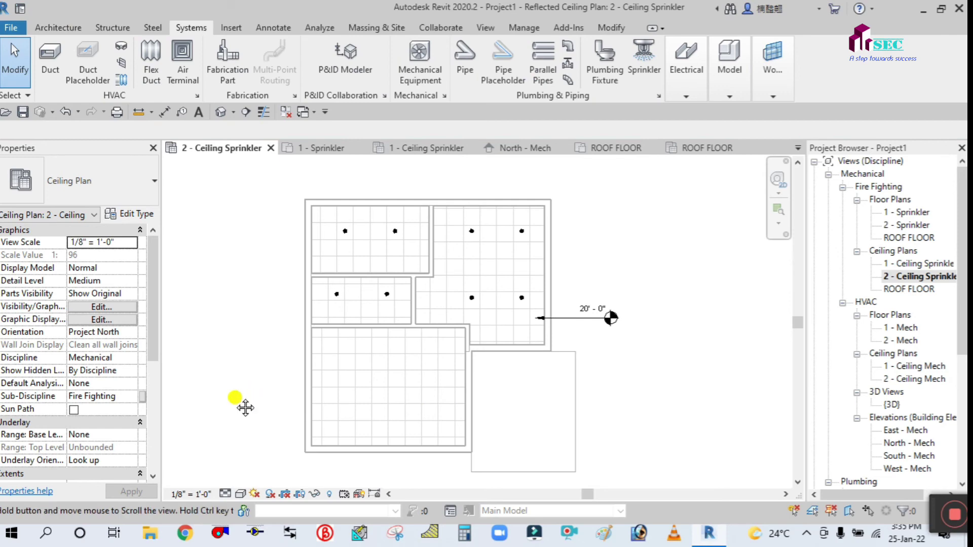
pyautogui.moveTo(245, 408); pyautogui.dragTo(251, 369, button='middle')
pyautogui.scroll(2, 317, 271)
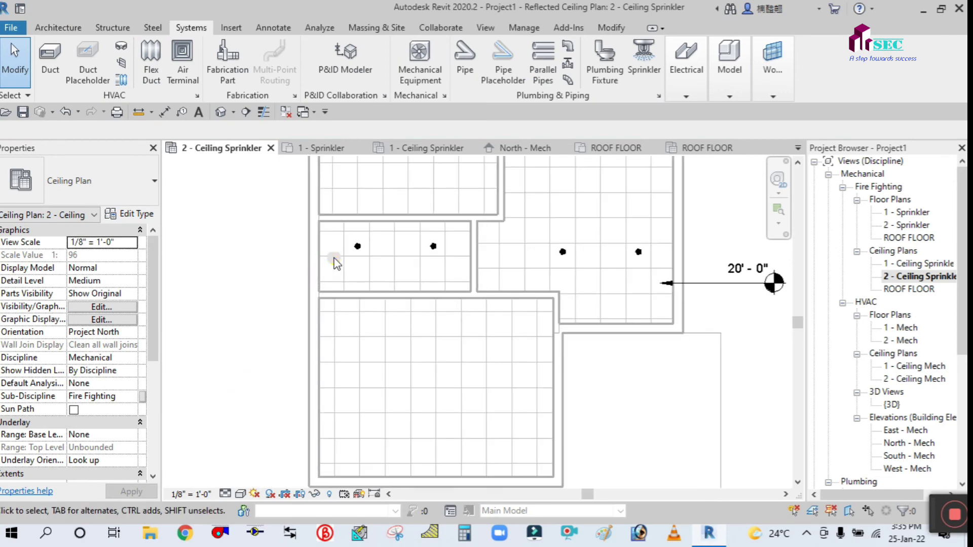
pyautogui.scroll(-2, 334, 264)
pyautogui.scroll(2, 335, 268)
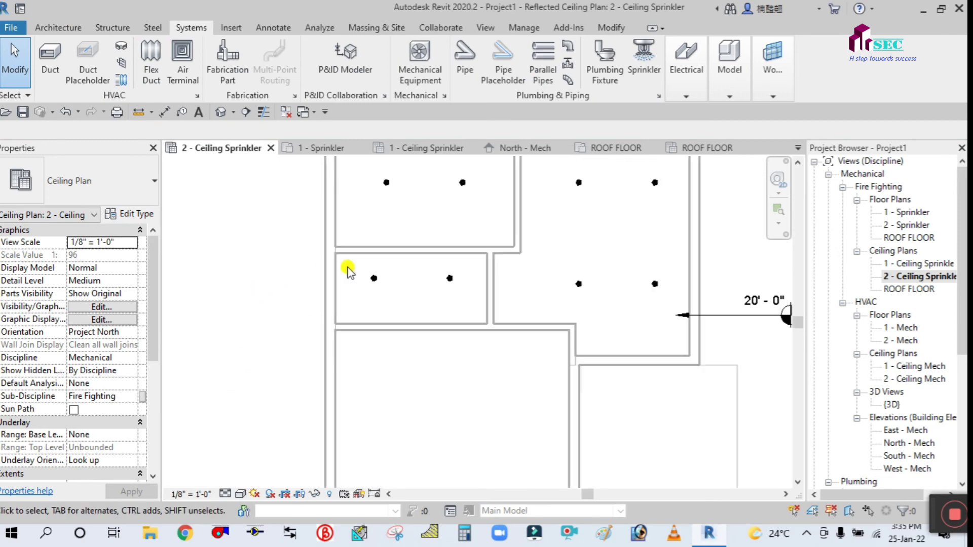
# Step: Copy the west middle room's two sprinklers about 8'-4 1/2" south into the large southwest room
pyautogui.scroll(1, 357, 270)
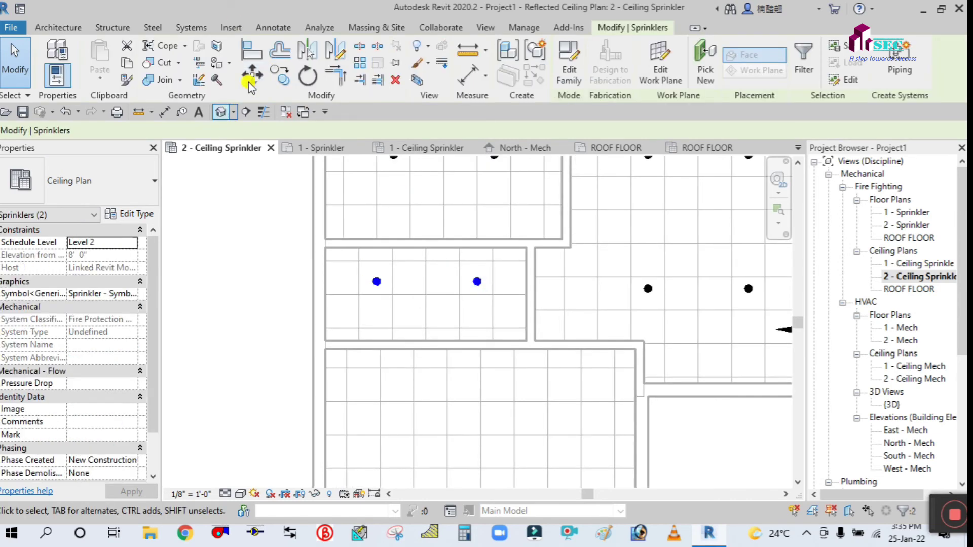
pyautogui.click(279, 75)
pyautogui.click(357, 264)
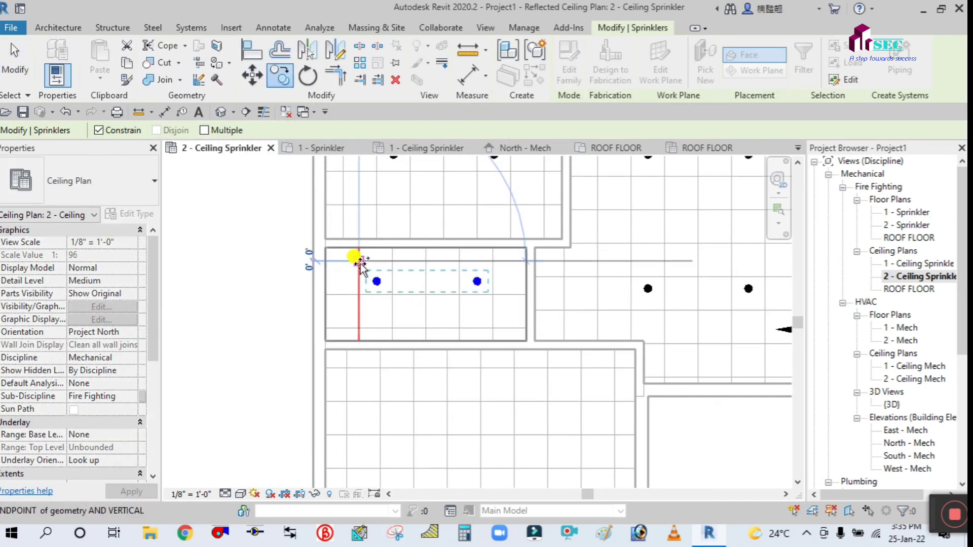
pyautogui.scroll(-2, 358, 269)
pyautogui.scroll(2, 367, 381)
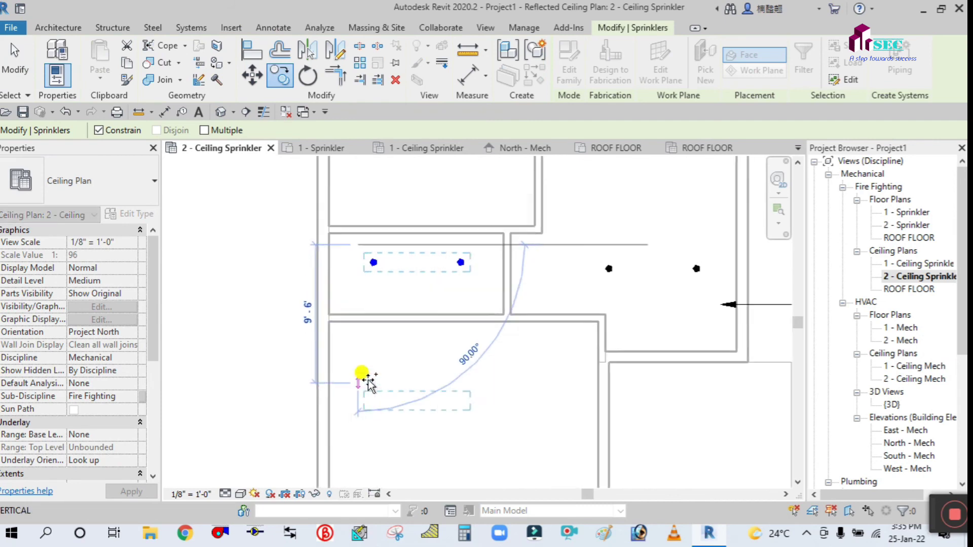
pyautogui.click(375, 364)
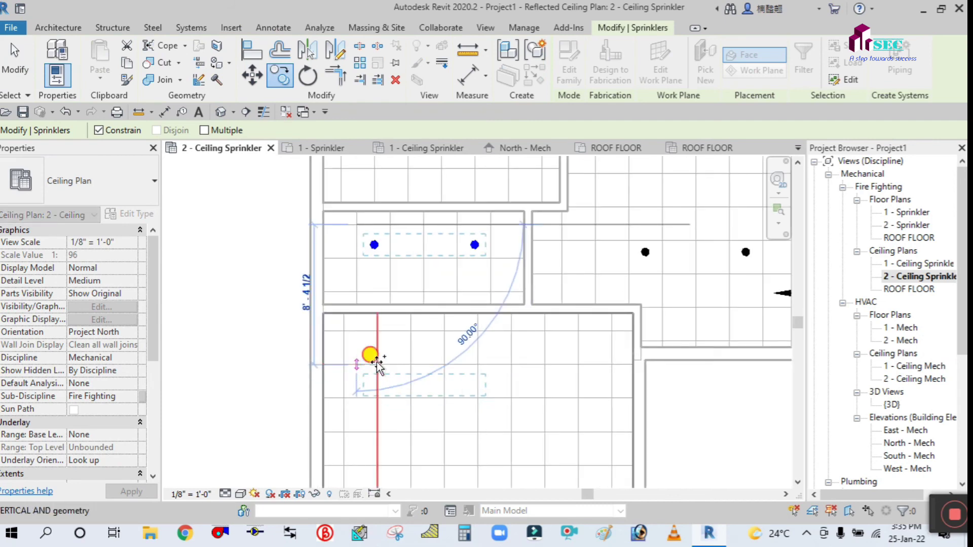
pyautogui.press('Escape')
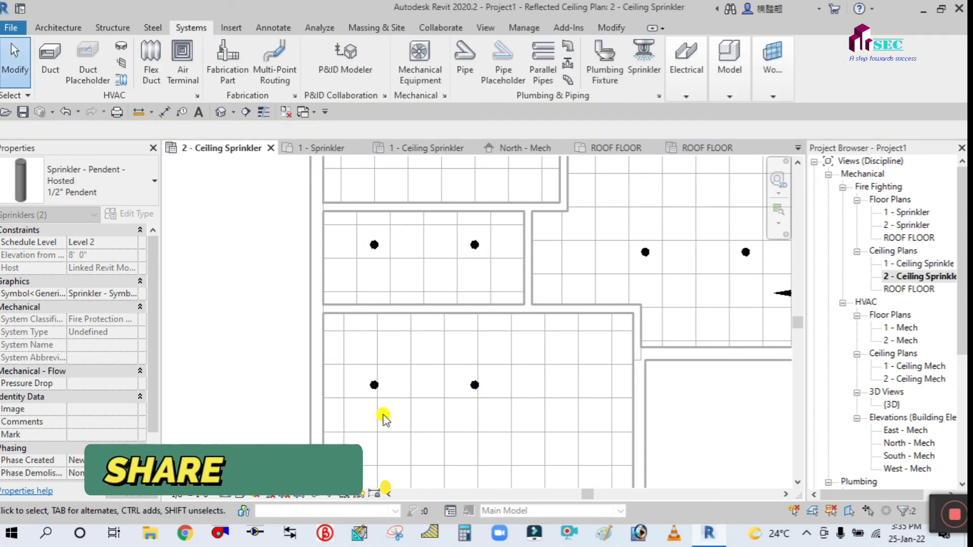
pyautogui.scroll(4, 365, 363)
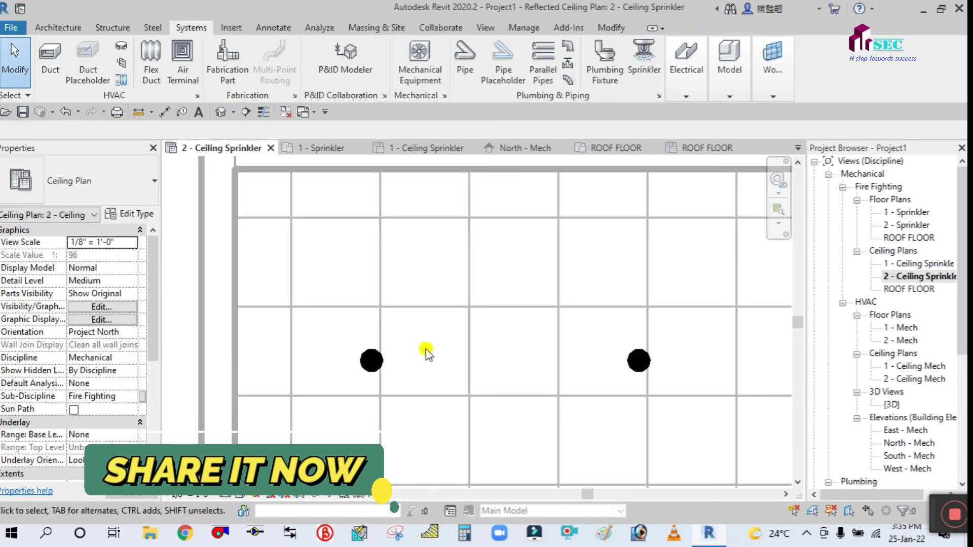
pyautogui.press('m')
pyautogui.press('a')
pyautogui.press('Escape')
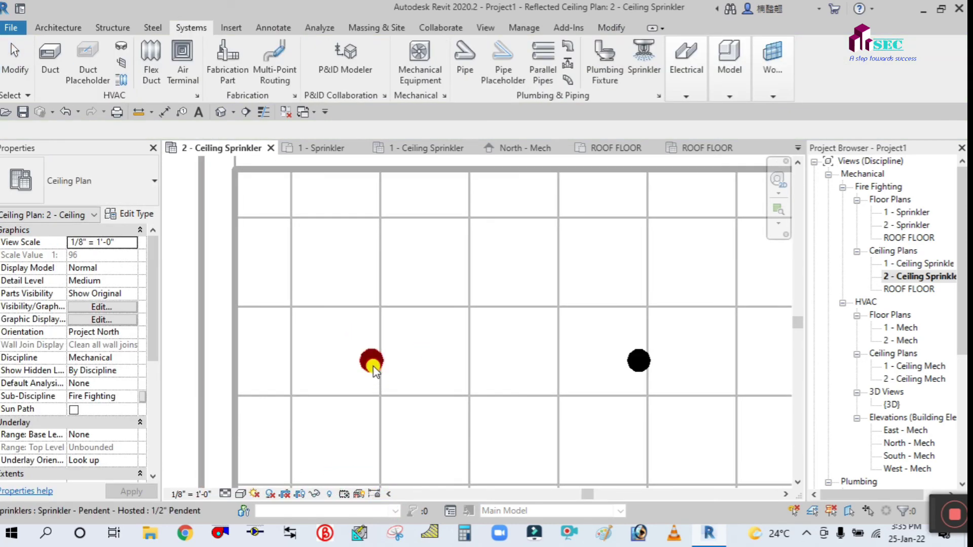
# Step: Move the southwest room's west sprinkler about 2 1/2" east onto the nearest north-south ceiling grid line
pyautogui.click(373, 364)
pyautogui.click(253, 79)
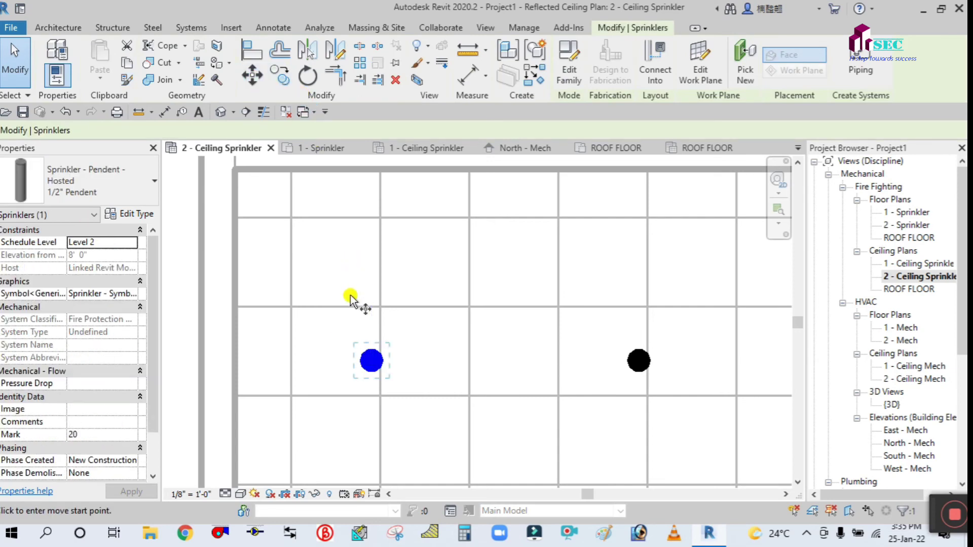
pyautogui.click(371, 361)
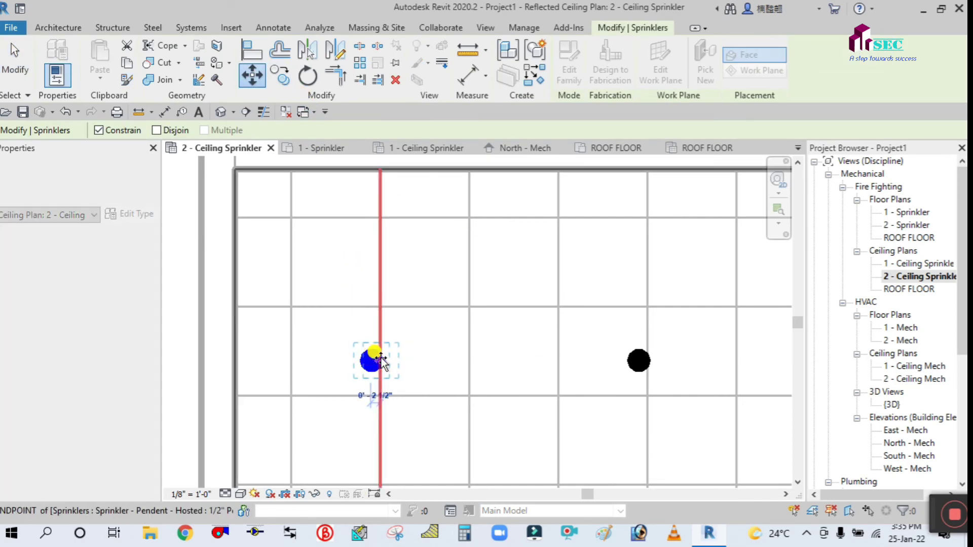
pyautogui.click(442, 349)
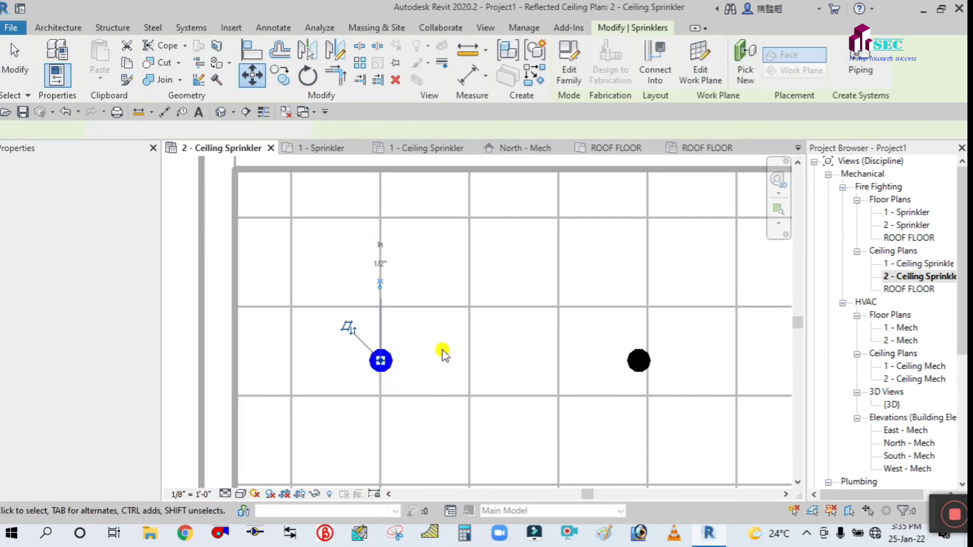
pyautogui.press('Escape')
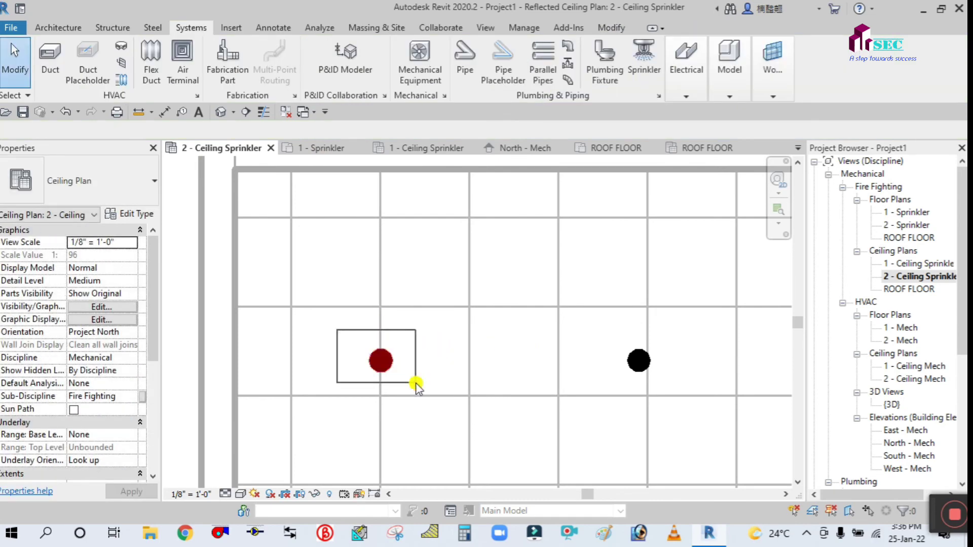
# Step: Move the southwest room's west sprinkler about 1'-2 1/2" north onto the grid intersection
pyautogui.moveTo(416, 383); pyautogui.dragTo(393, 371)
pyautogui.press('m')
pyautogui.press('v')
pyautogui.click(381, 361)
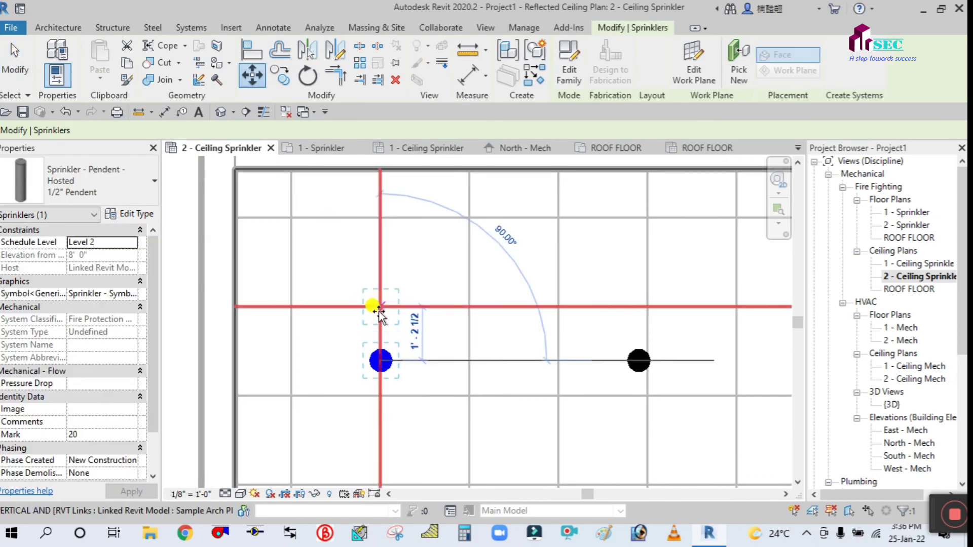
pyautogui.click(452, 324)
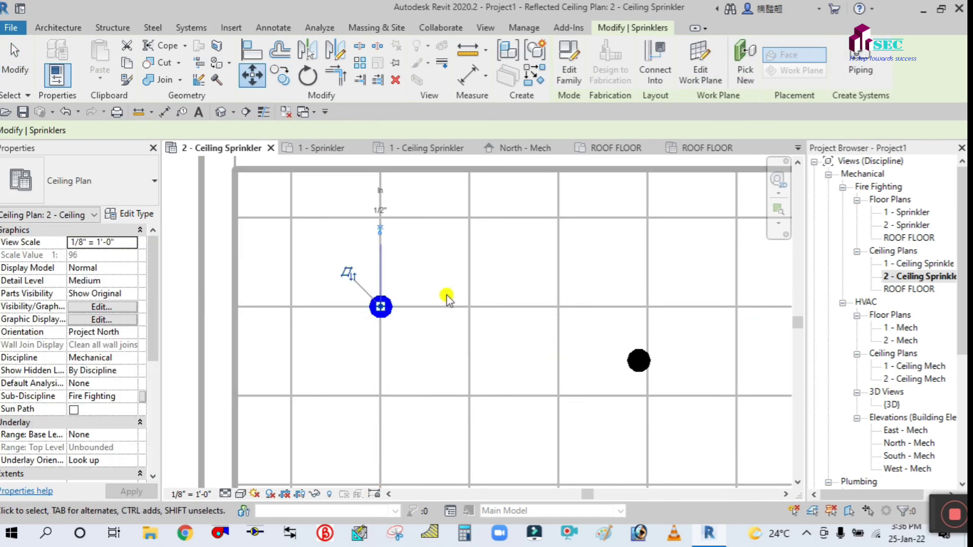
pyautogui.press('Escape')
# Step: Move the southwest room's east sprinkler about 1'-2 1/2" north onto the same east-west grid line
pyautogui.moveTo(599, 323); pyautogui.dragTo(636, 363)
pyautogui.press('m')
pyautogui.press('v')
pyautogui.click(638, 361)
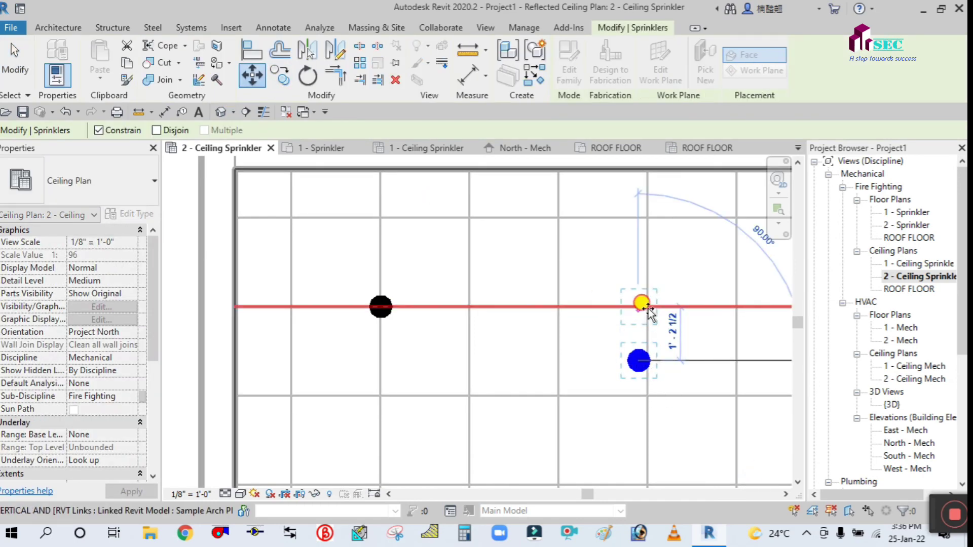
pyautogui.click(640, 306)
pyautogui.press('Escape')
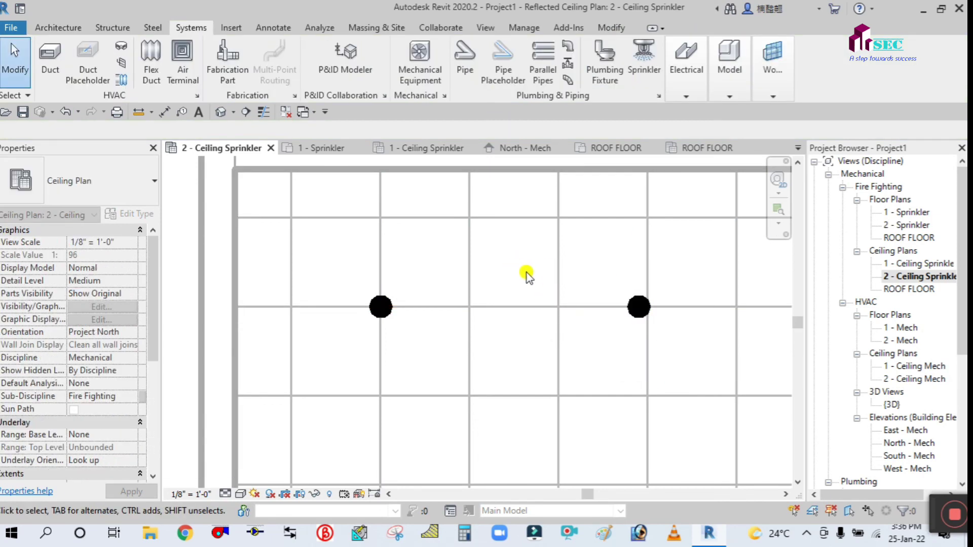
# Step: Move the southwest room's east sprinkler slightly east so it sits exactly on the adjacent ceiling grid intersection
pyautogui.scroll(2, 637, 306)
pyautogui.moveTo(574, 257); pyautogui.dragTo(673, 357)
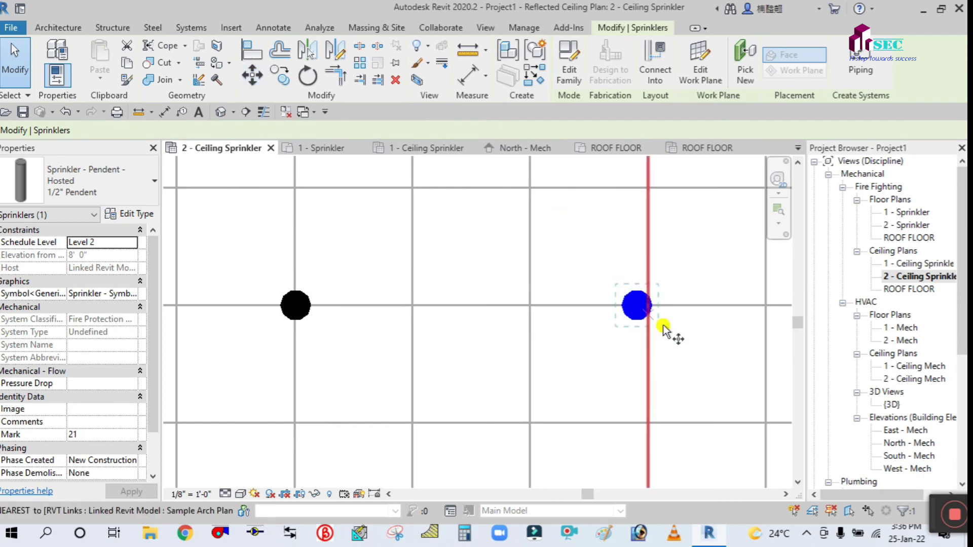
pyautogui.scroll(1, 665, 331)
pyautogui.press('m')
pyautogui.press('v')
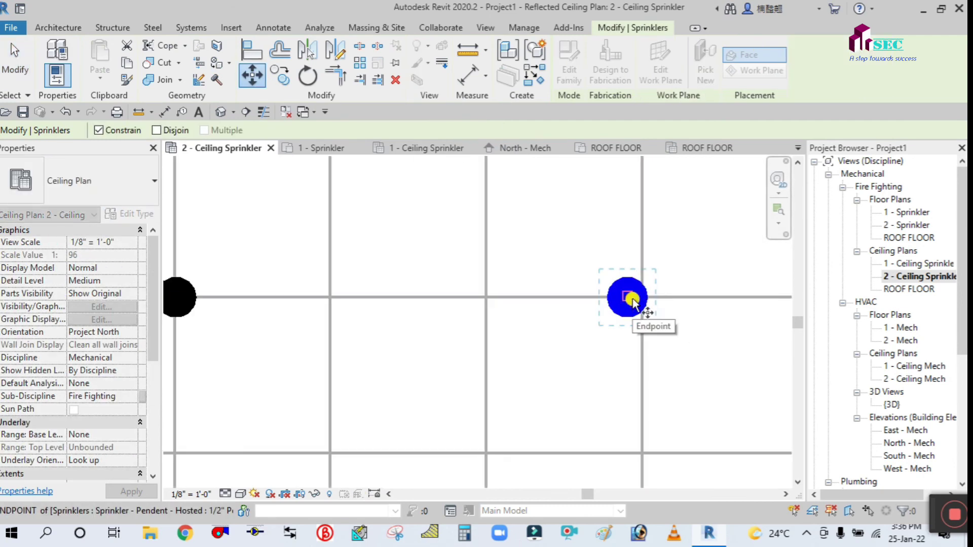
pyautogui.scroll(2, 631, 303)
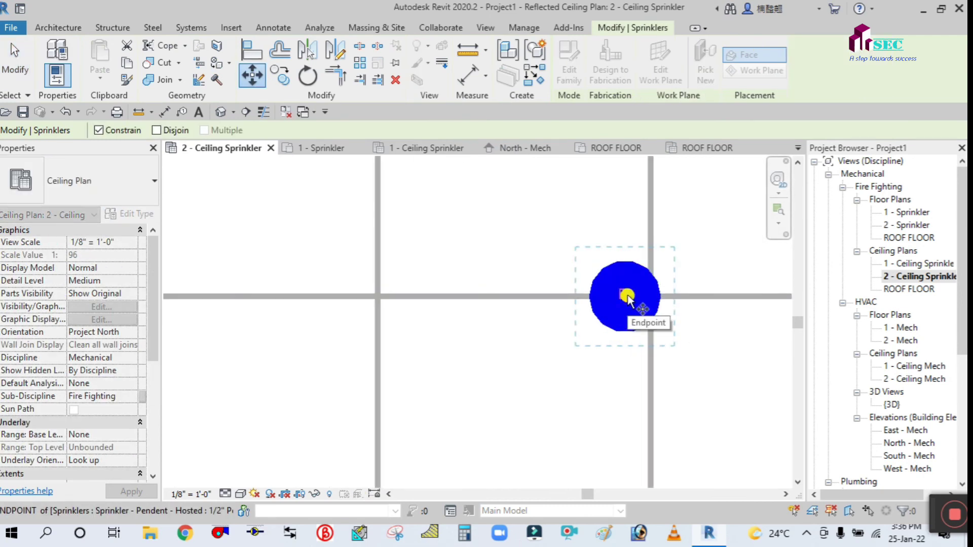
pyautogui.click(627, 298)
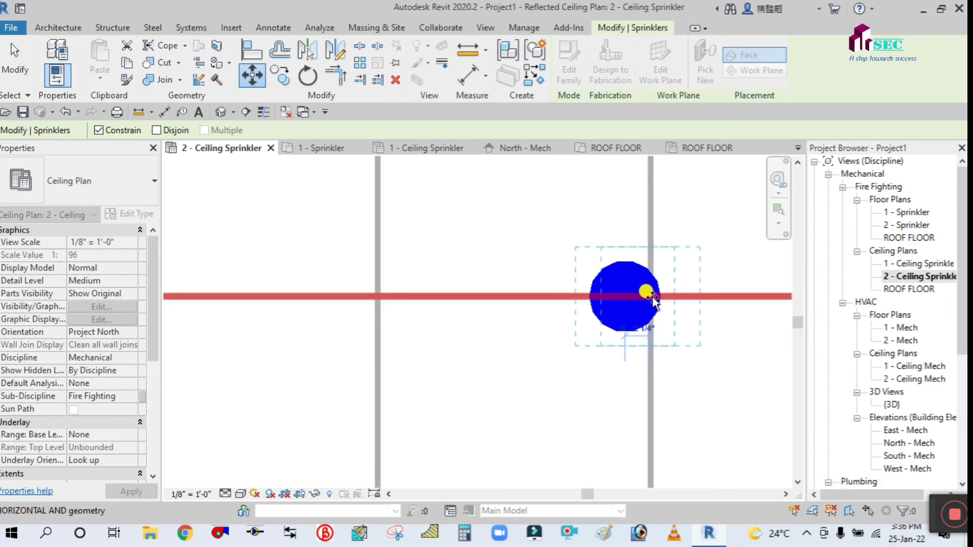
pyautogui.click(650, 298)
pyautogui.click(534, 361)
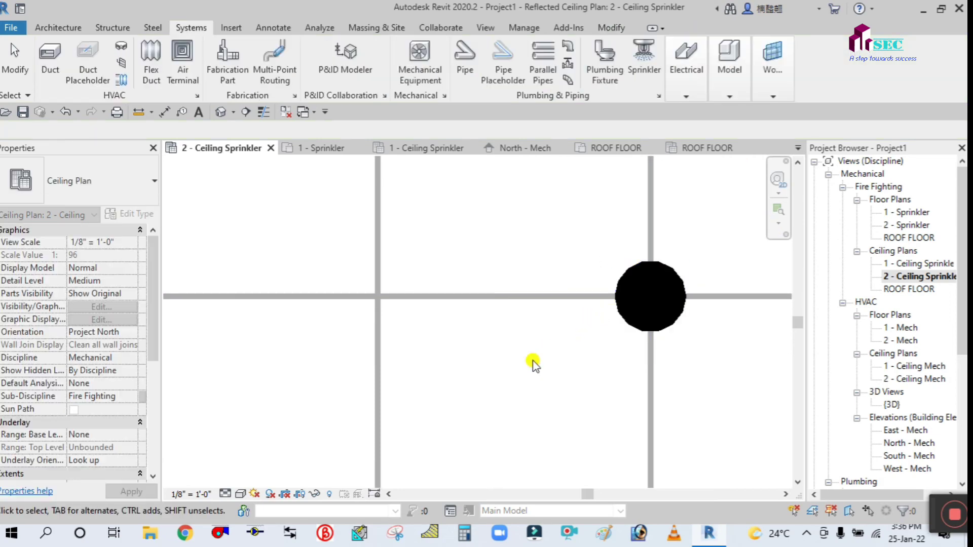
# Step: Move the southwest room's east sprinkler 6' east along its ceiling grid line
pyautogui.scroll(-4, 533, 358)
pyautogui.moveTo(532, 358); pyautogui.dragTo(525, 276, button='middle')
pyautogui.scroll(-1, 510, 274)
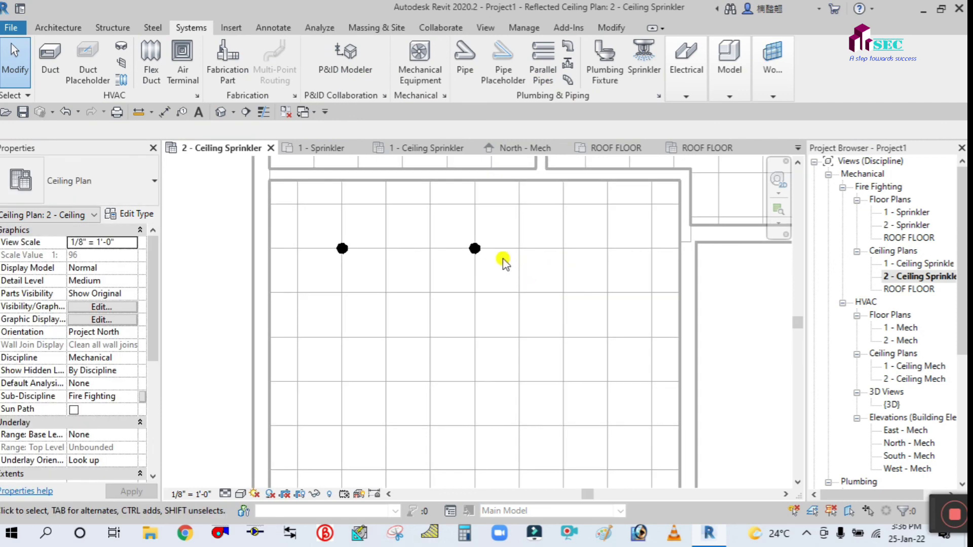
pyautogui.moveTo(459, 228); pyautogui.dragTo(503, 278)
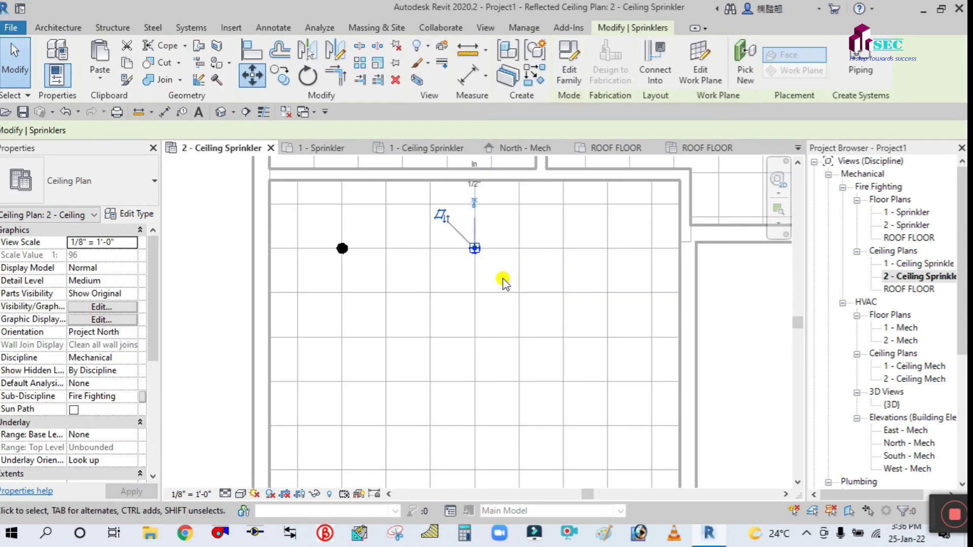
pyautogui.click(201, 227)
pyautogui.scroll(-2, 278, 267)
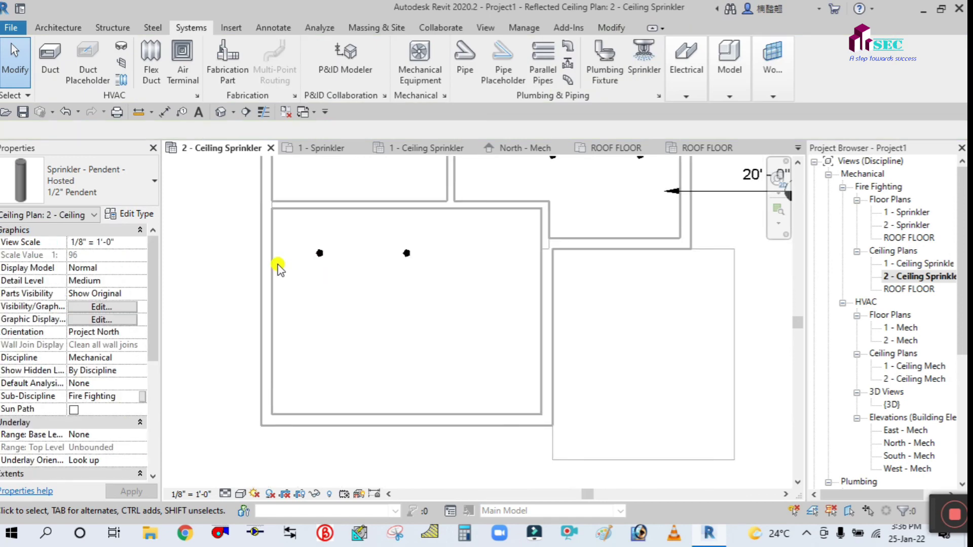
pyautogui.scroll(2, 410, 265)
pyautogui.moveTo(373, 226); pyautogui.dragTo(423, 267)
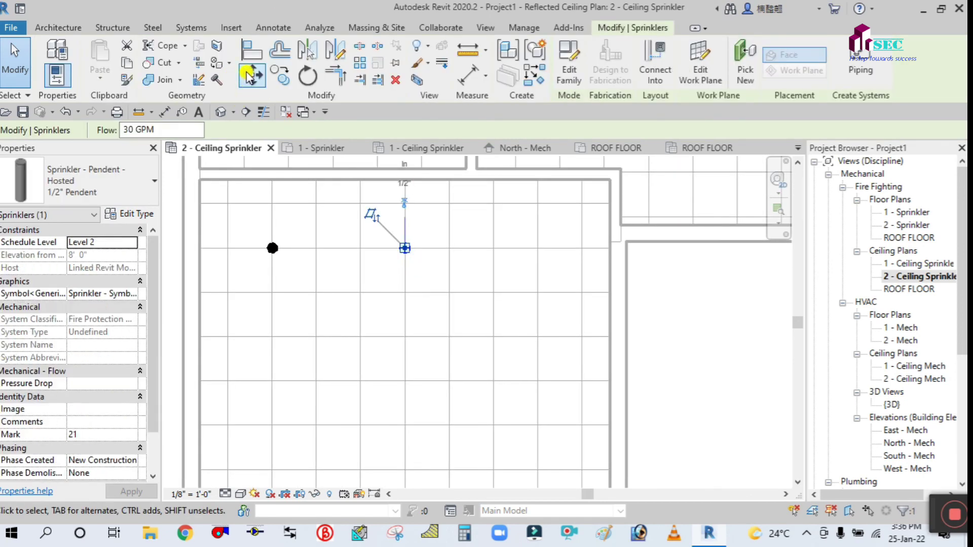
pyautogui.press('m')
pyautogui.press('v')
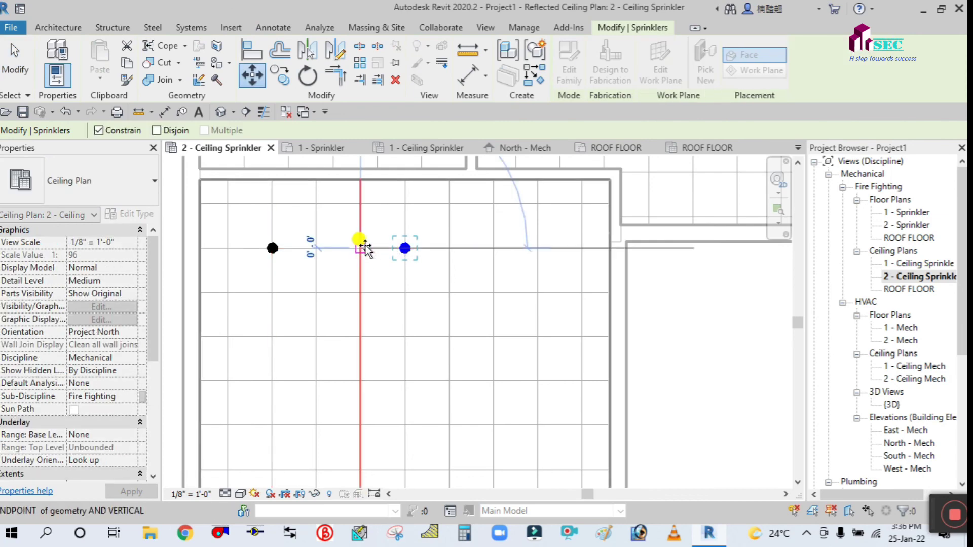
pyautogui.click(360, 248)
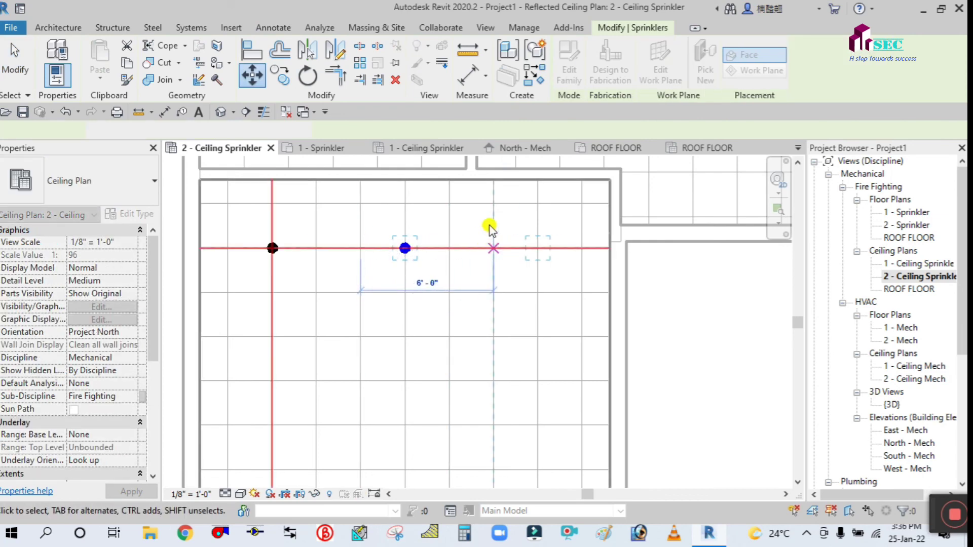
pyautogui.click(489, 228)
pyautogui.press('Escape')
# Step: Copy the southwest room's two sprinklers 8' south within the same room
pyautogui.scroll(-2, 710, 329)
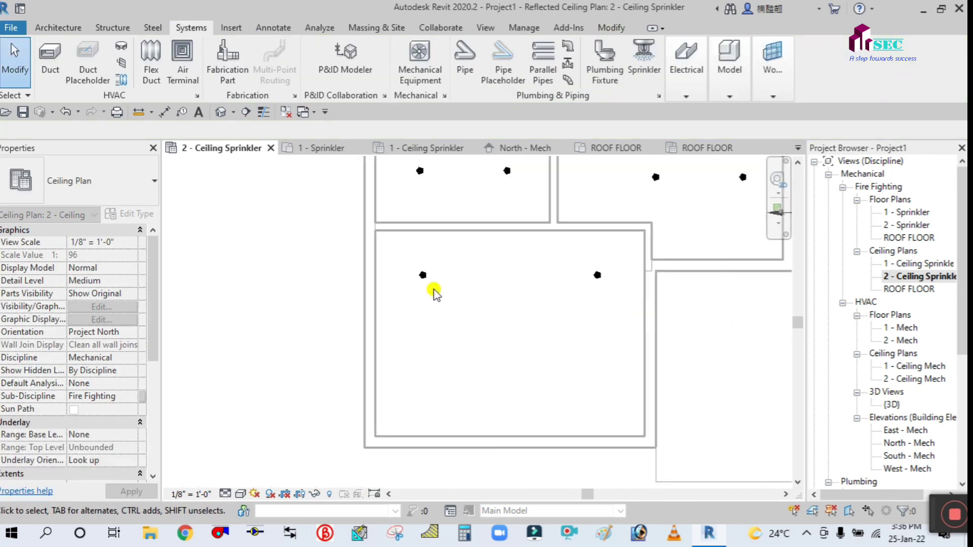
pyautogui.moveTo(407, 262); pyautogui.dragTo(578, 289)
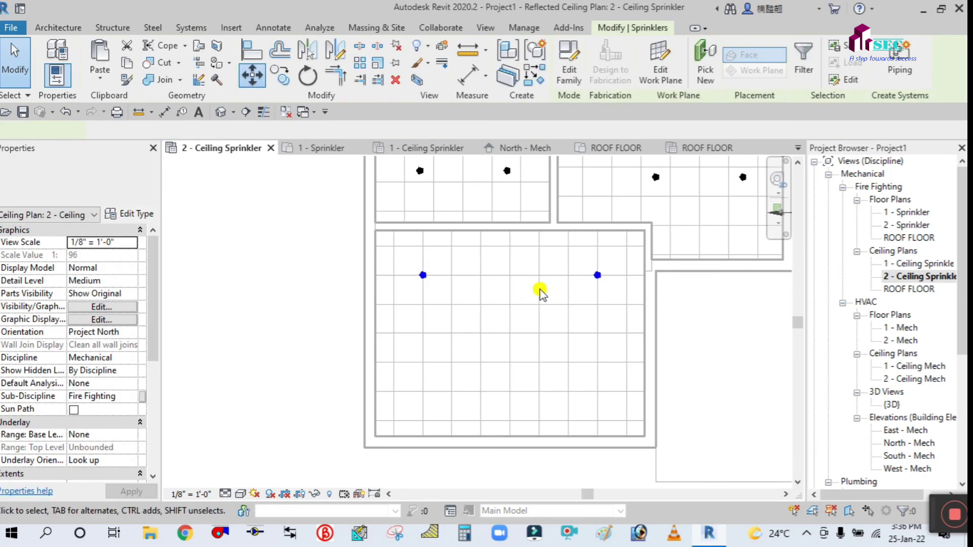
pyautogui.click(252, 75)
pyautogui.press('c')
pyautogui.press('o')
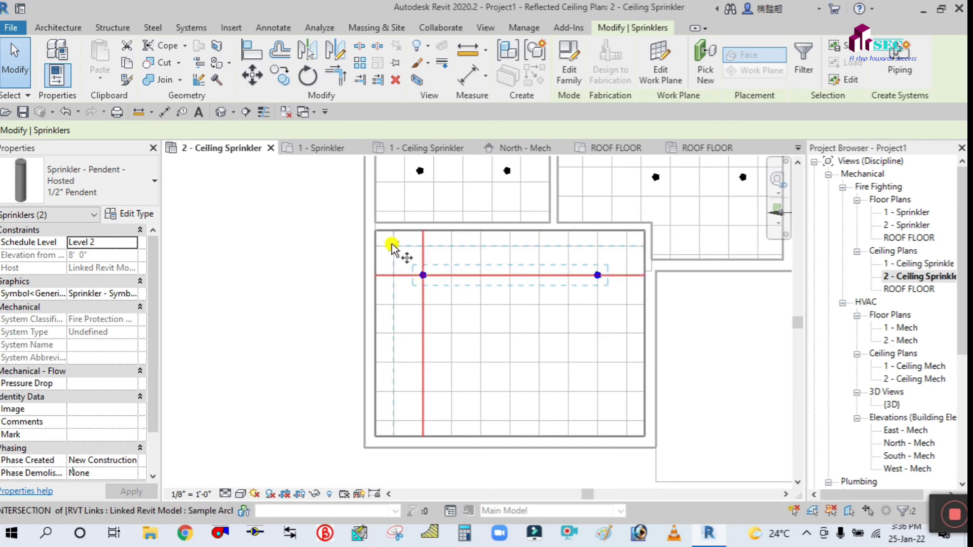
pyautogui.click(393, 247)
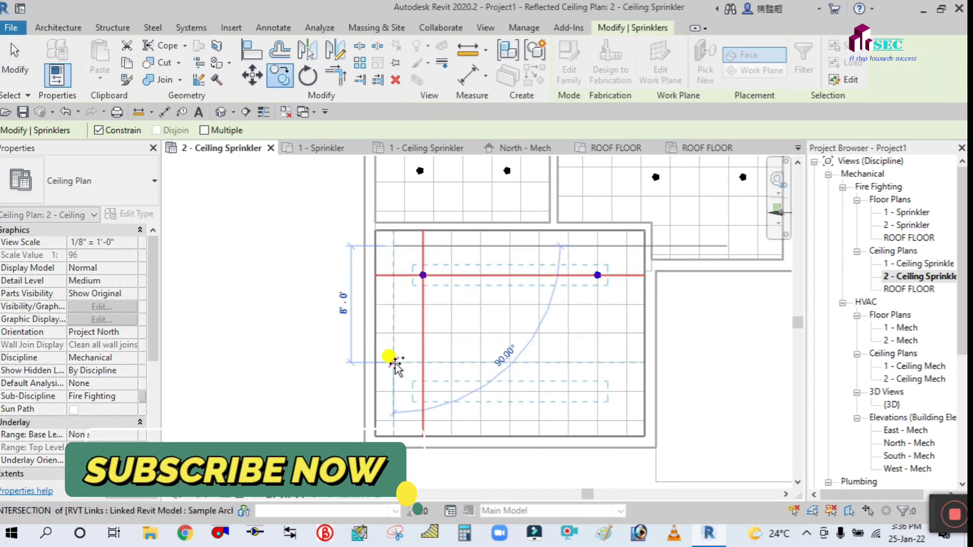
pyautogui.click(384, 352)
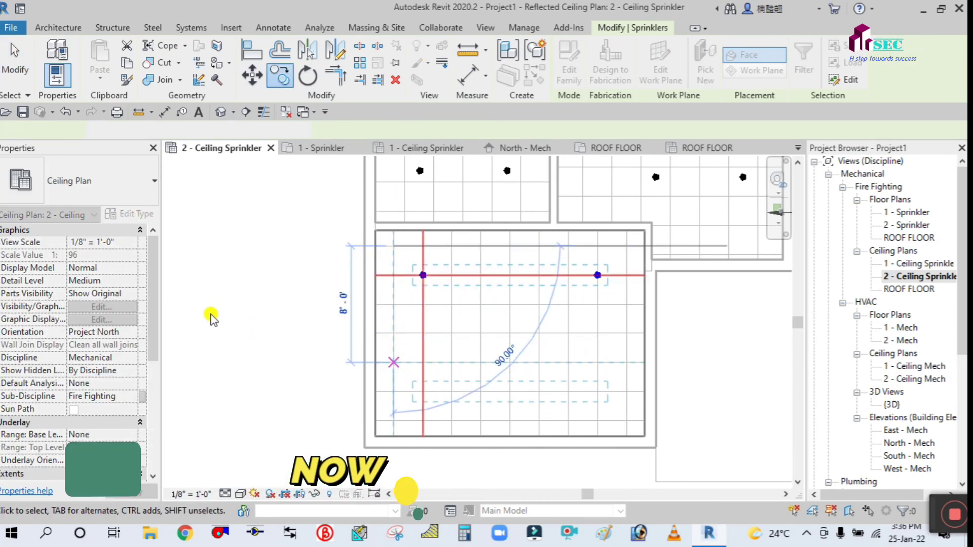
pyautogui.press('Escape')
# Step: Move the southwest room's northern pair of sprinklers 1' south
pyautogui.scroll(1, 647, 311)
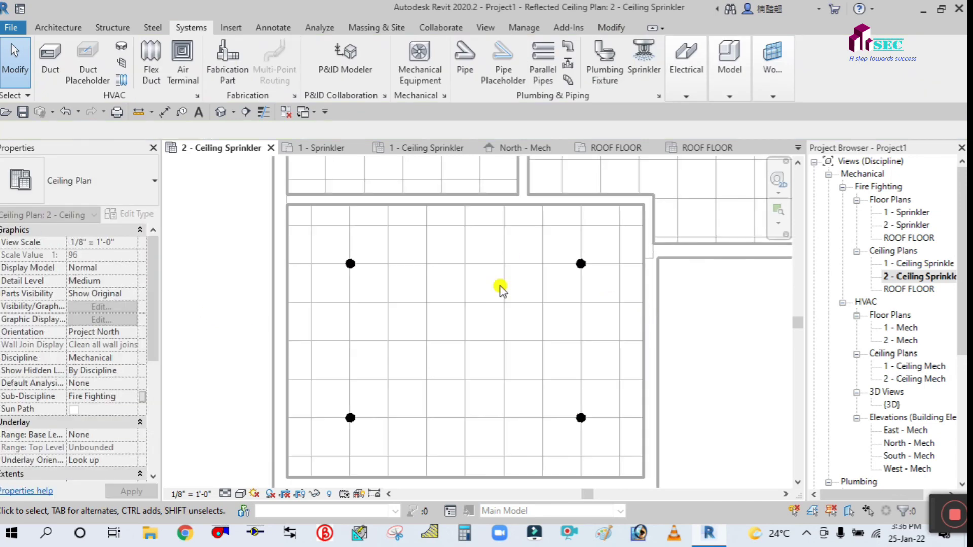
pyautogui.moveTo(329, 243); pyautogui.dragTo(633, 291)
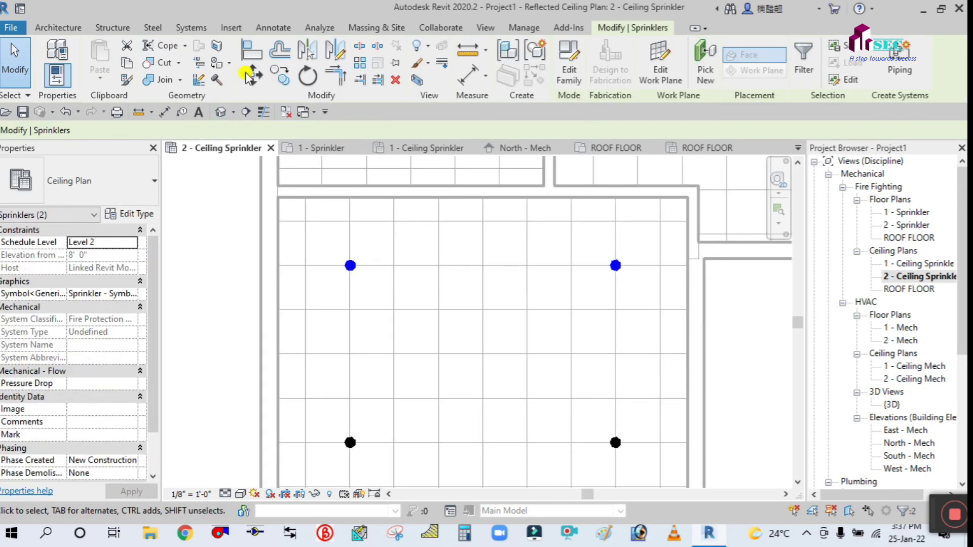
pyautogui.press('m')
pyautogui.press('v')
pyautogui.click(218, 212)
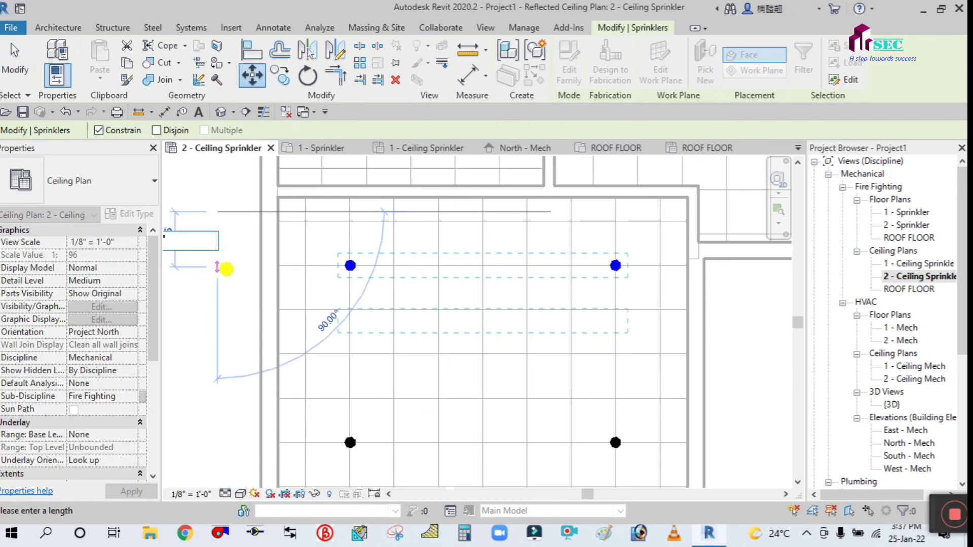
pyautogui.write('1')
pyautogui.press('Return')
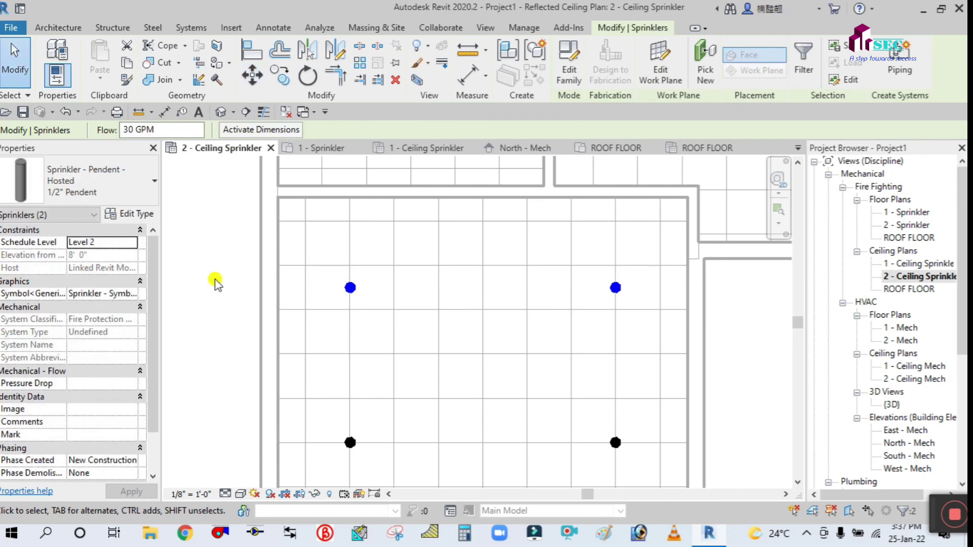
# Step: Move the southwest room's northwest sprinkler 1' east
pyautogui.press('Escape')
pyautogui.scroll(2, 354, 286)
pyautogui.scroll(-1, 326, 272)
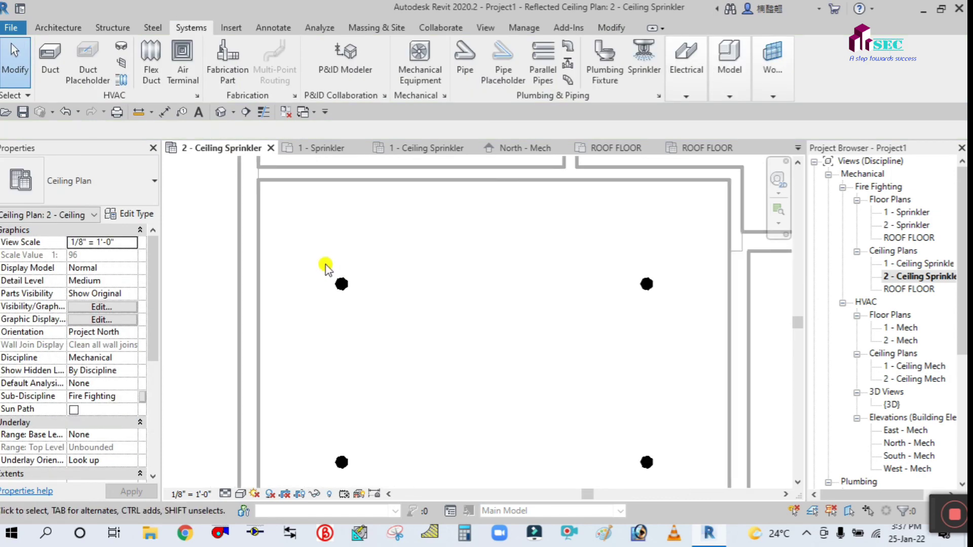
pyautogui.moveTo(324, 263); pyautogui.dragTo(358, 297)
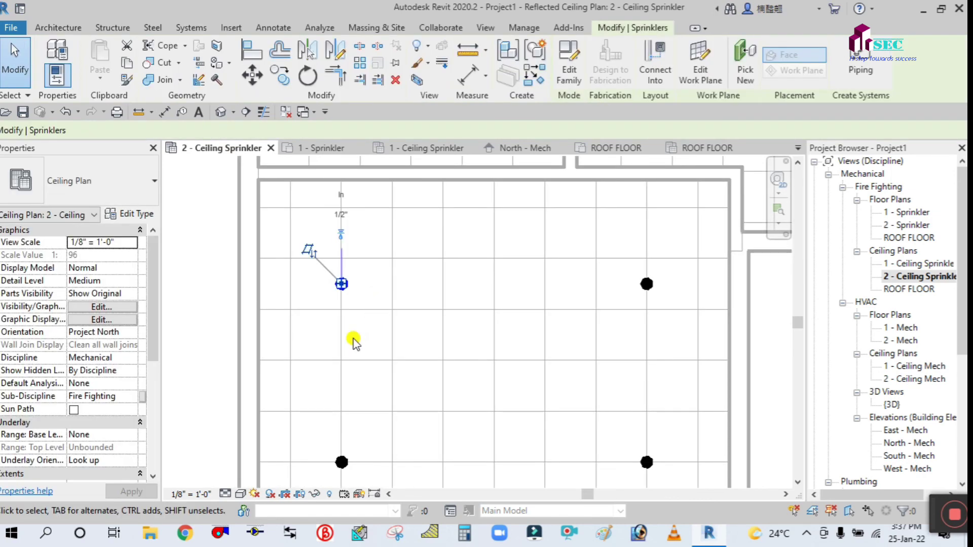
pyautogui.press('Escape')
pyautogui.moveTo(319, 264); pyautogui.dragTo(348, 289)
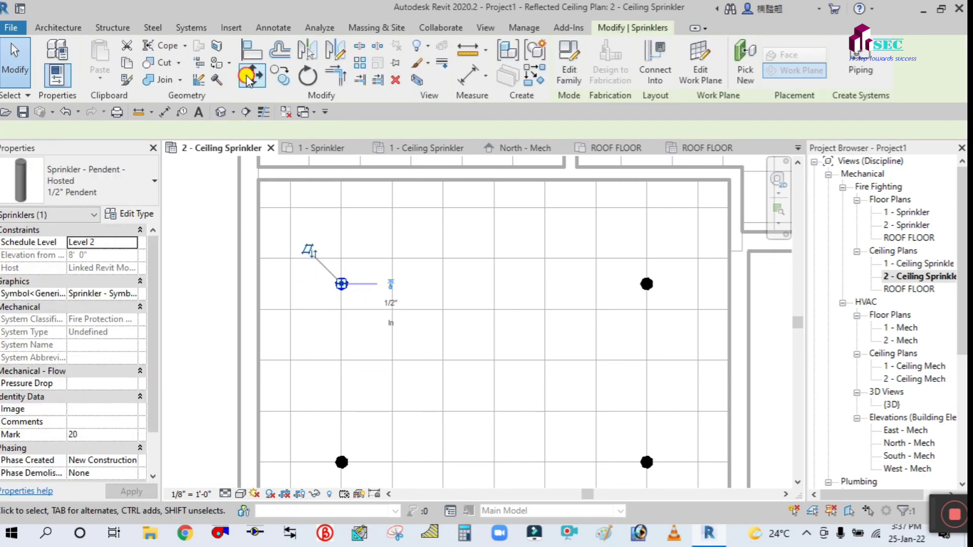
pyautogui.click(252, 74)
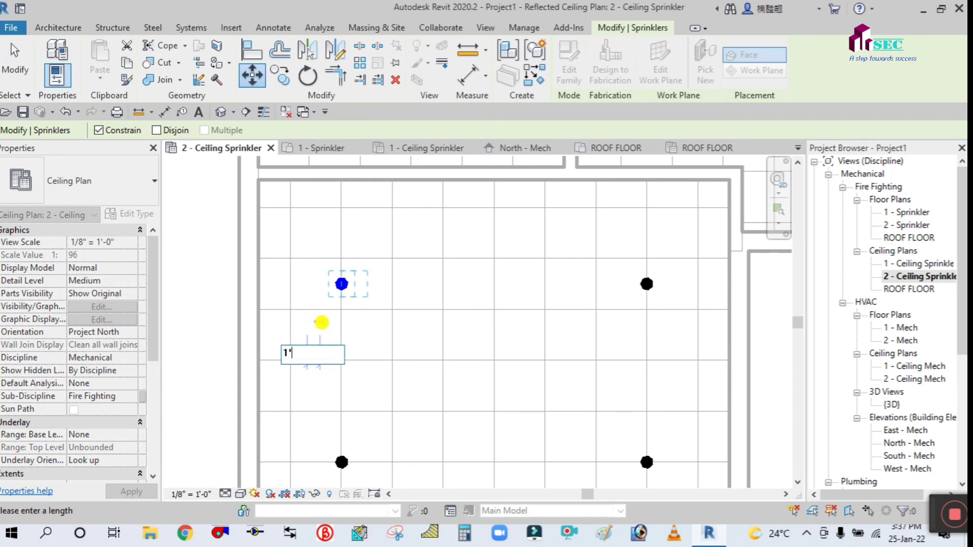
pyautogui.press('Return')
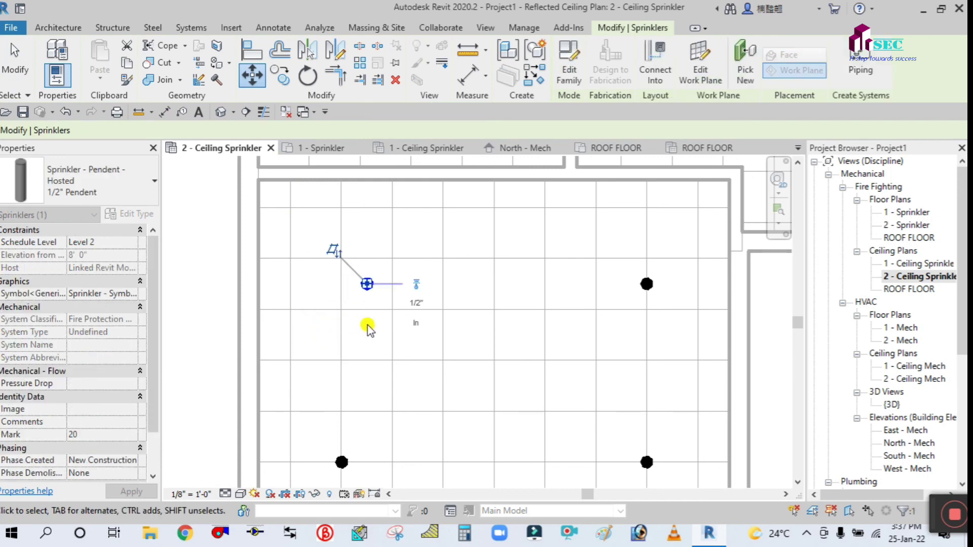
# Step: Move the southwest room's northeast sprinkler 1' west
pyautogui.press('Escape')
pyautogui.moveTo(628, 269); pyautogui.dragTo(690, 310)
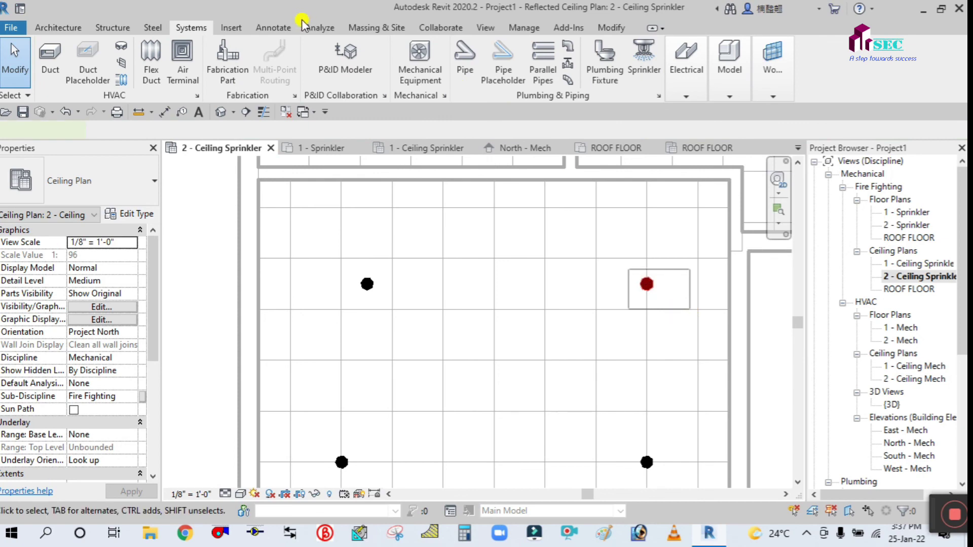
pyautogui.press('m')
pyautogui.press('v')
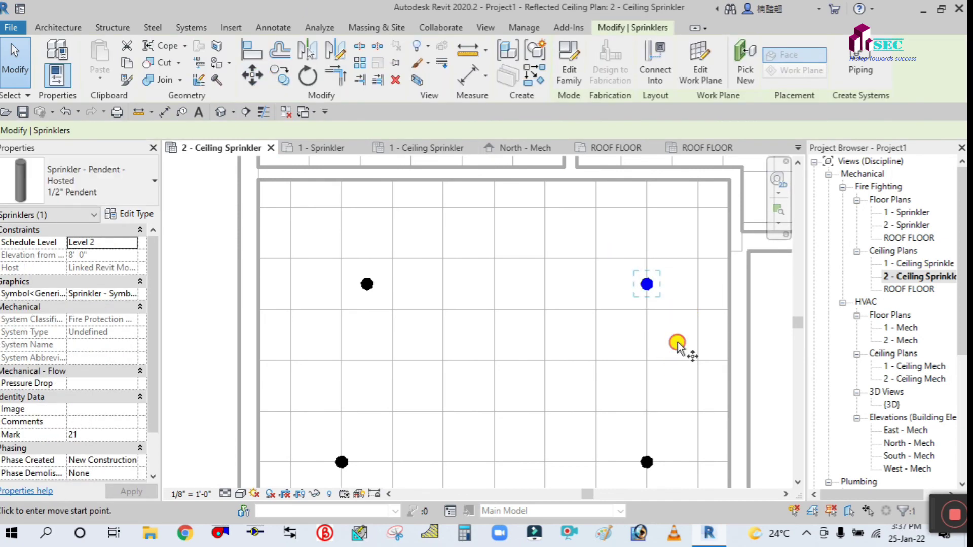
pyautogui.click(660, 343)
pyautogui.write('1')
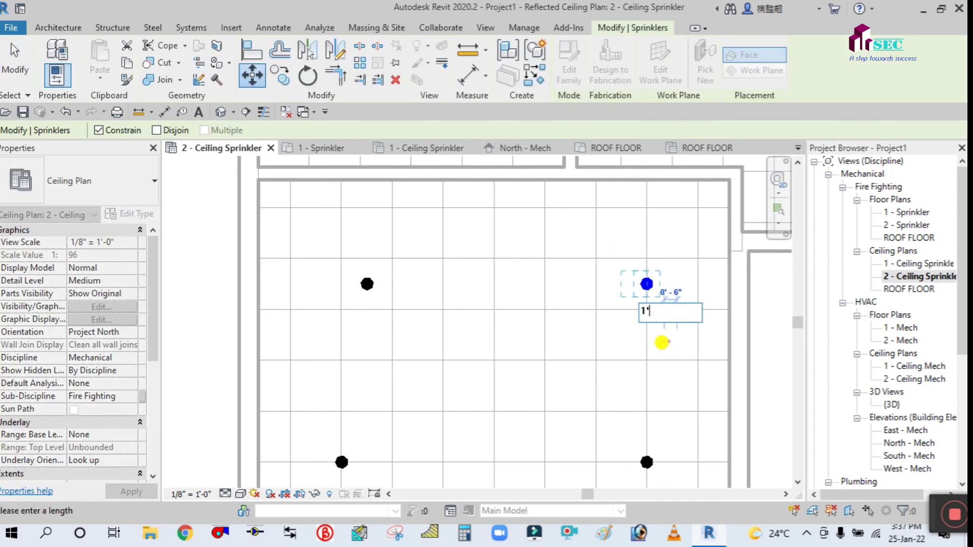
pyautogui.press('Return')
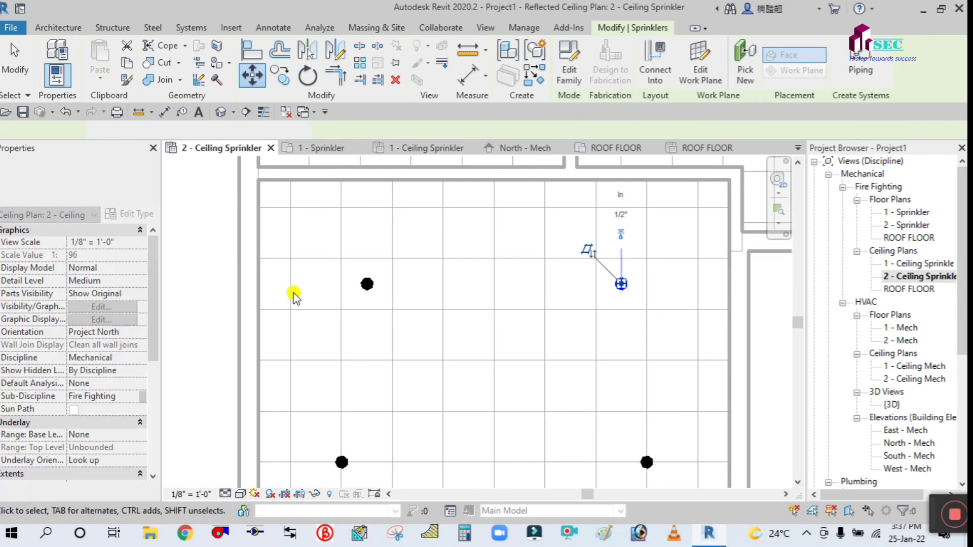
pyautogui.click(223, 278)
# Step: Delete the southern pair of sprinklers in the southwest room
pyautogui.scroll(-2, 360, 256)
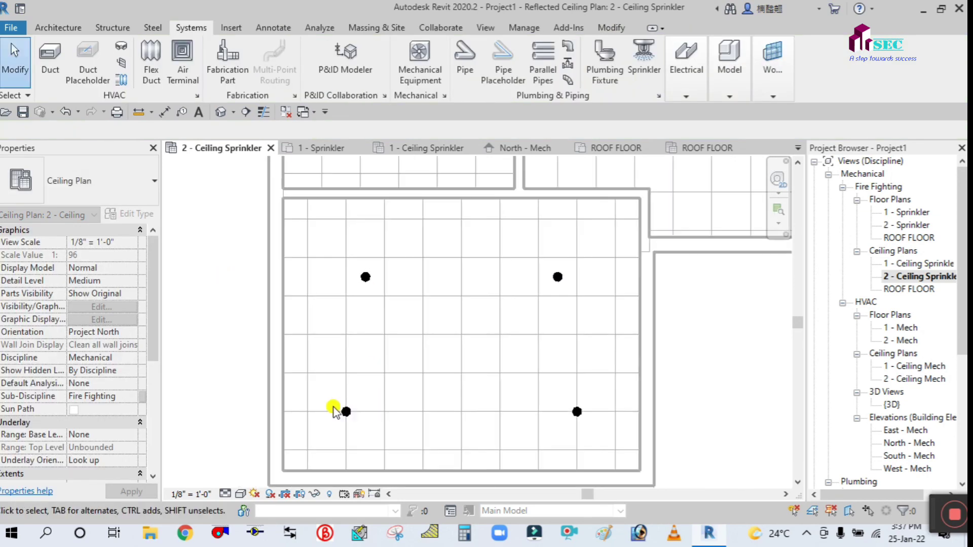
pyautogui.moveTo(328, 394); pyautogui.dragTo(590, 429)
pyautogui.press('Delete')
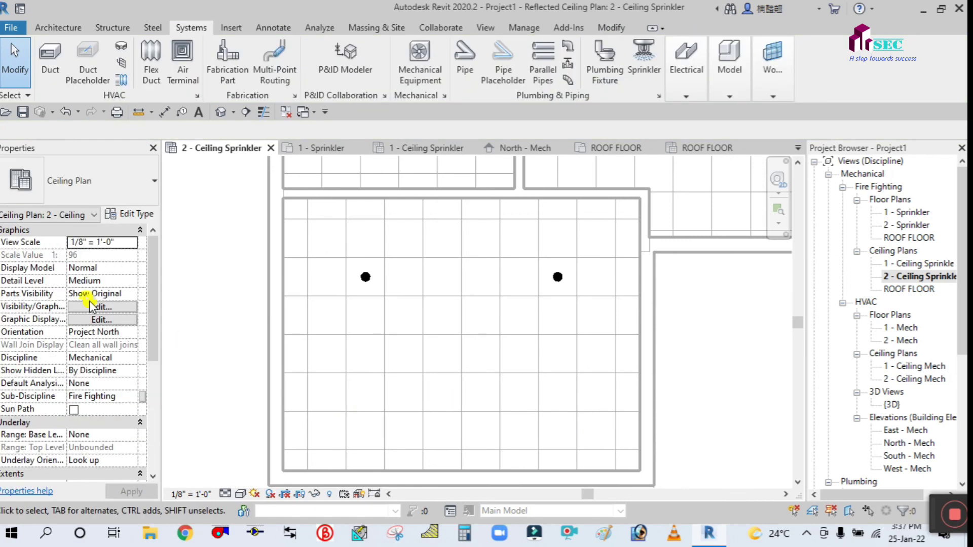
# Step: Copy the southwest room's northern pair of sprinklers 6' south between ceiling grid intersections
pyautogui.moveTo(330, 245); pyautogui.dragTo(575, 315)
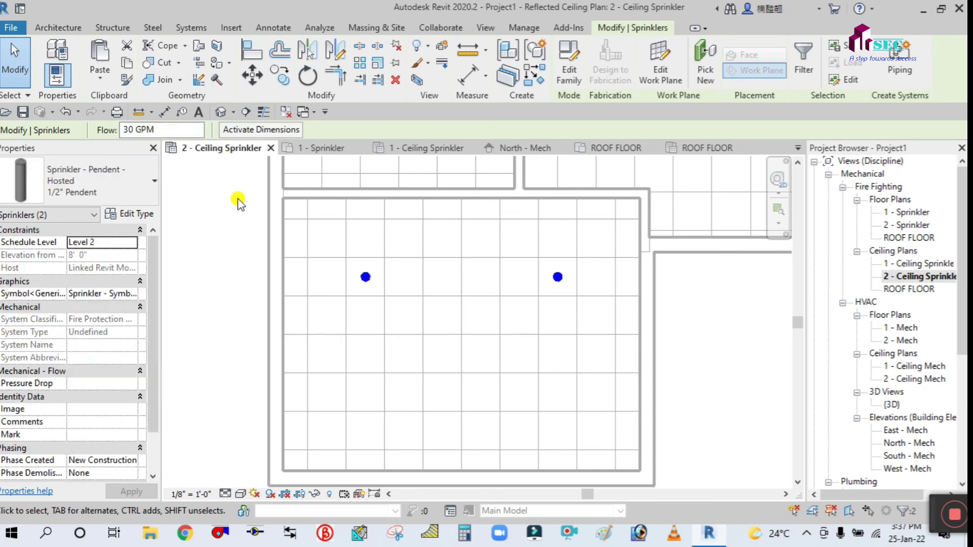
pyautogui.press('m')
pyautogui.press('v')
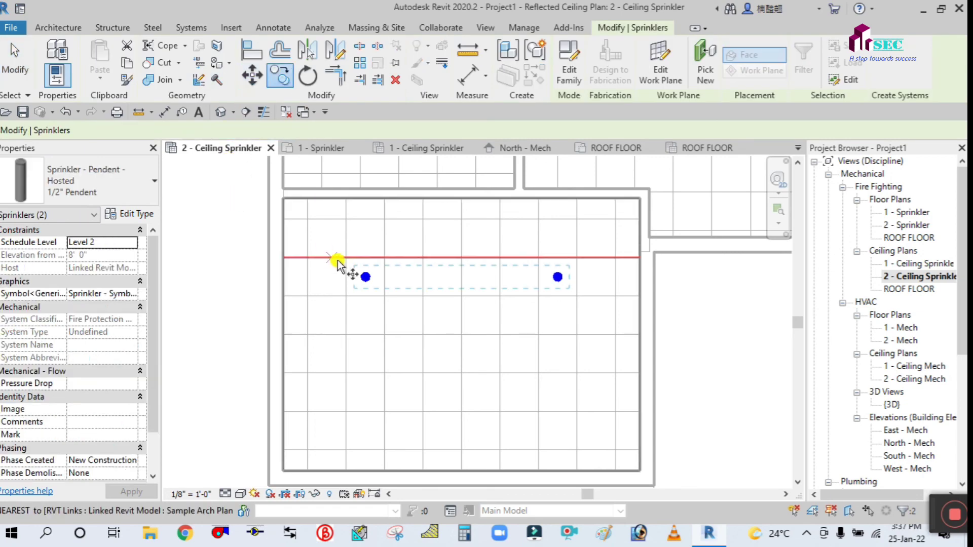
pyautogui.click(346, 258)
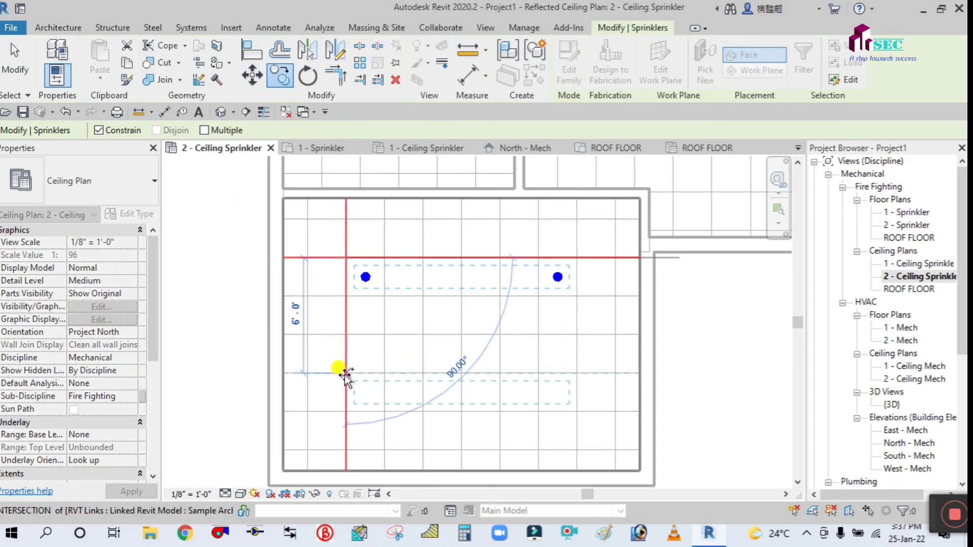
pyautogui.click(346, 374)
pyautogui.scroll(-2, 238, 309)
pyautogui.press('Escape')
pyautogui.scroll(-2, 259, 321)
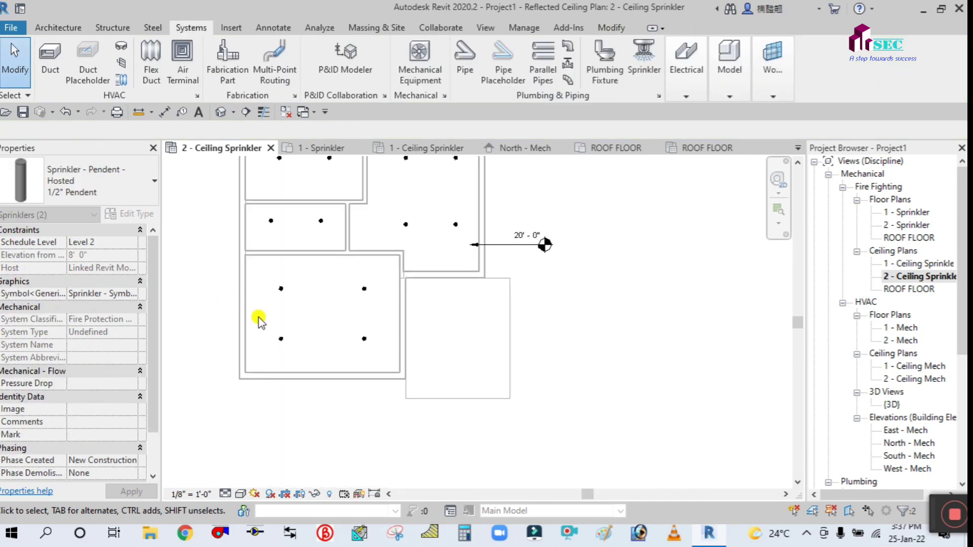
pyautogui.scroll(-2, 300, 333)
pyautogui.scroll(2, 228, 310)
pyautogui.click(229, 308)
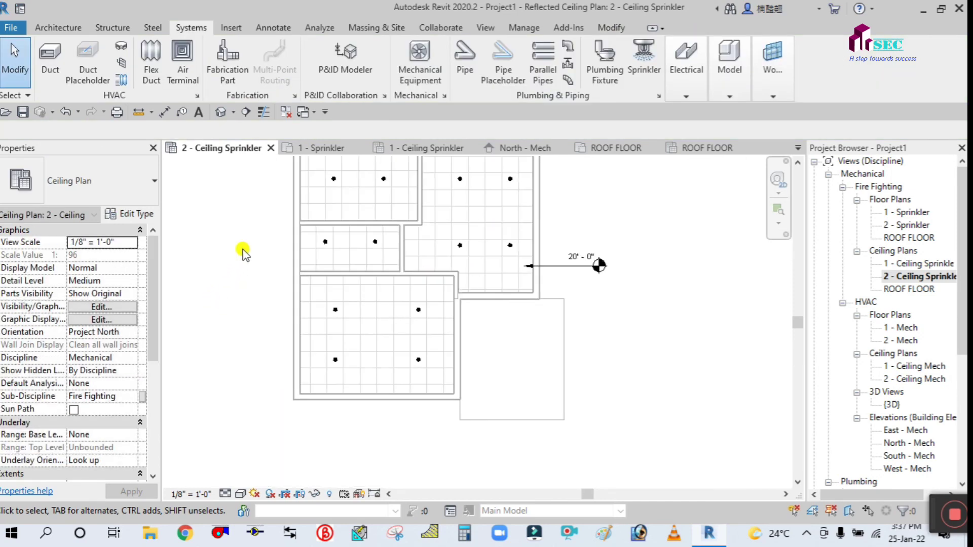
pyautogui.moveTo(243, 254); pyautogui.dragTo(271, 310, button='middle')
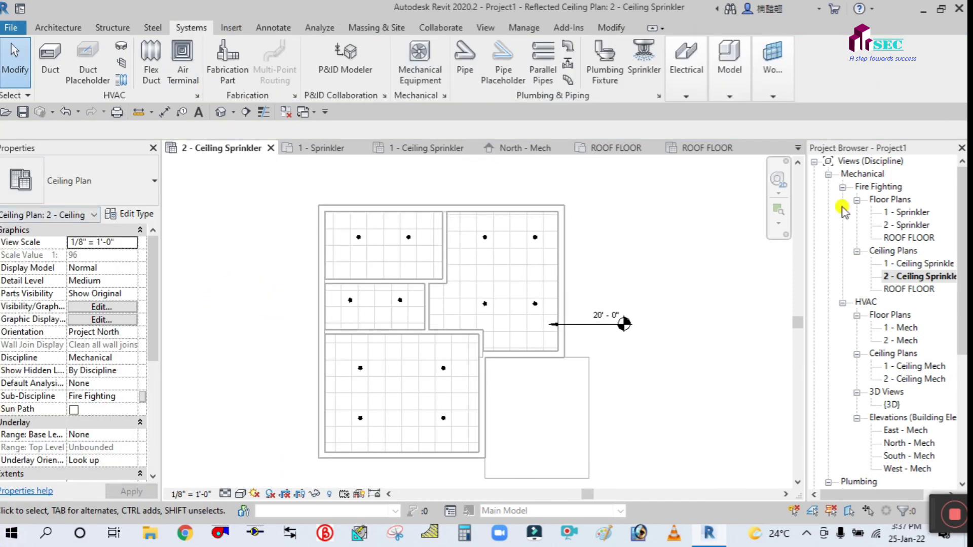
pyautogui.moveTo(682, 373); pyautogui.dragTo(679, 346, button='middle')
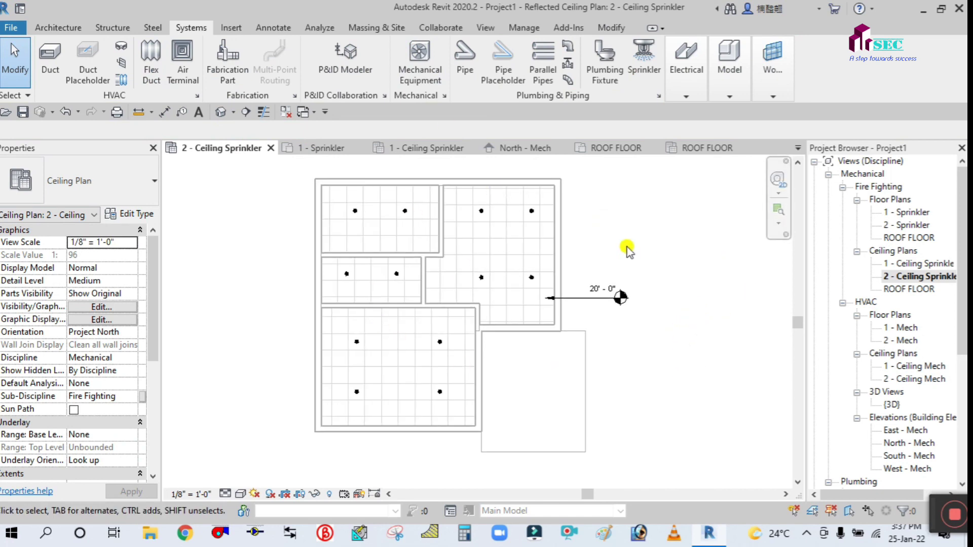
pyautogui.moveTo(627, 249); pyautogui.dragTo(640, 269, button='middle')
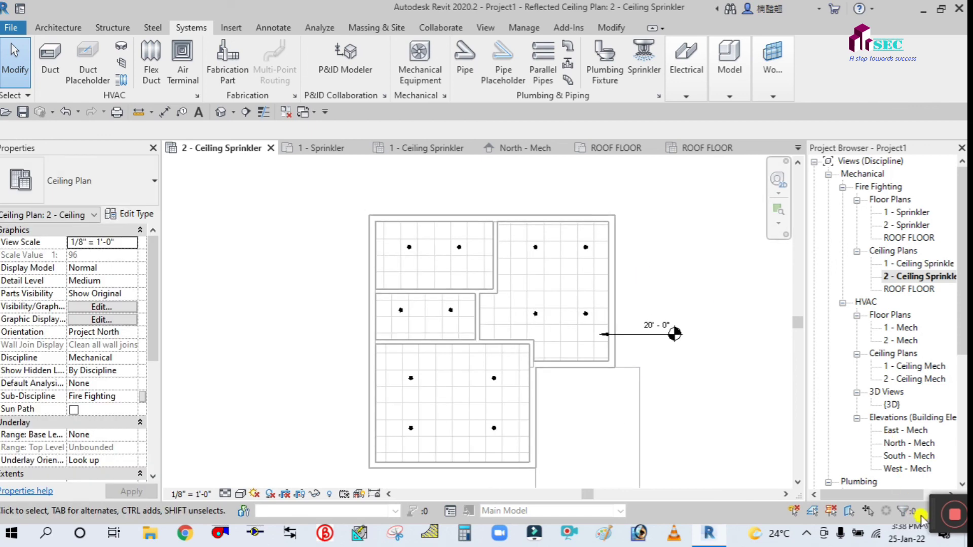
pyautogui.moveTo(932, 513); pyautogui.dragTo(820, 487)
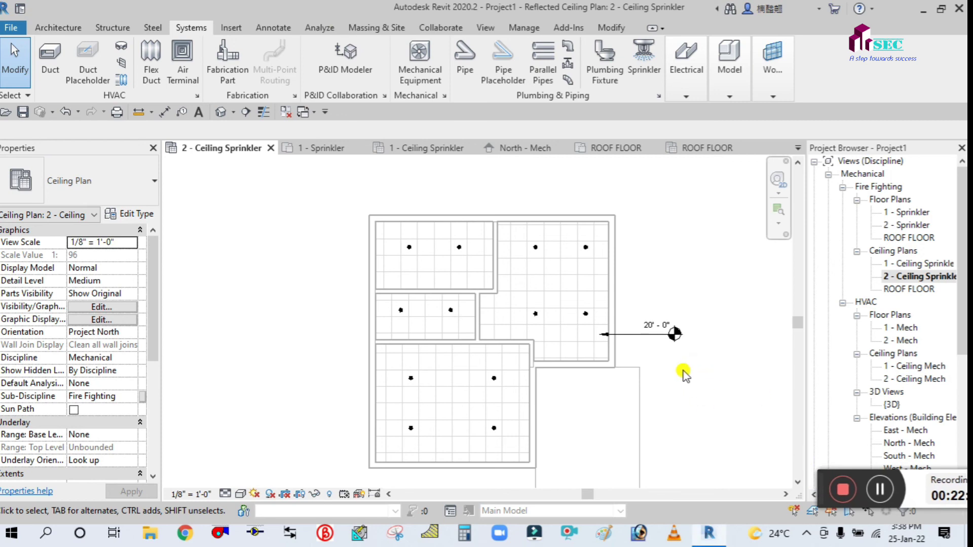
pyautogui.moveTo(698, 413); pyautogui.dragTo(637, 373, button='middle')
pyautogui.scroll(-1, 619, 344)
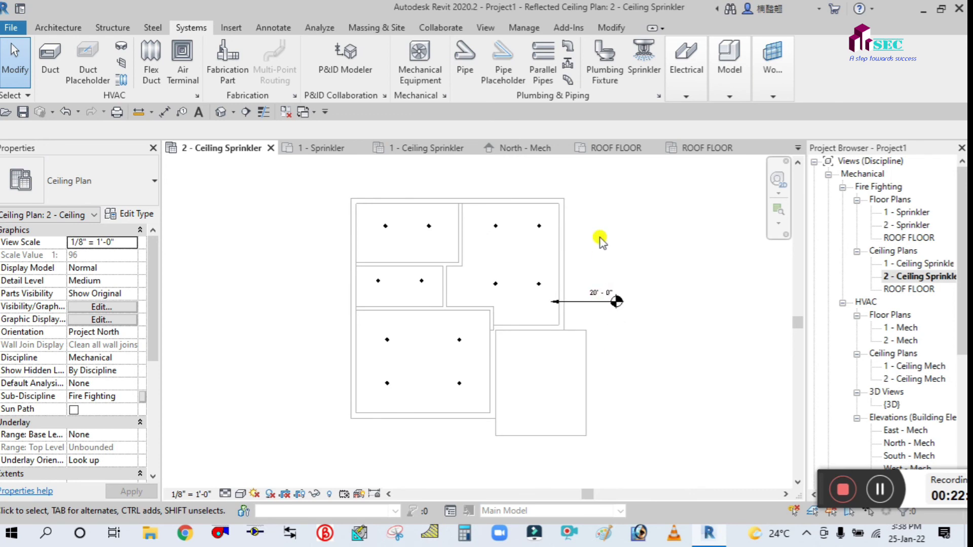
pyautogui.scroll(1, 600, 239)
pyautogui.scroll(-2, 600, 238)
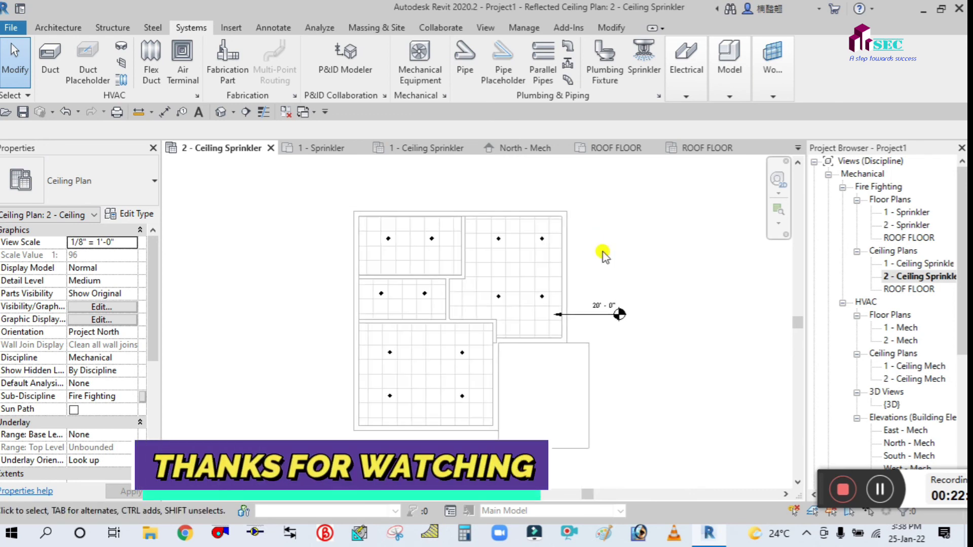